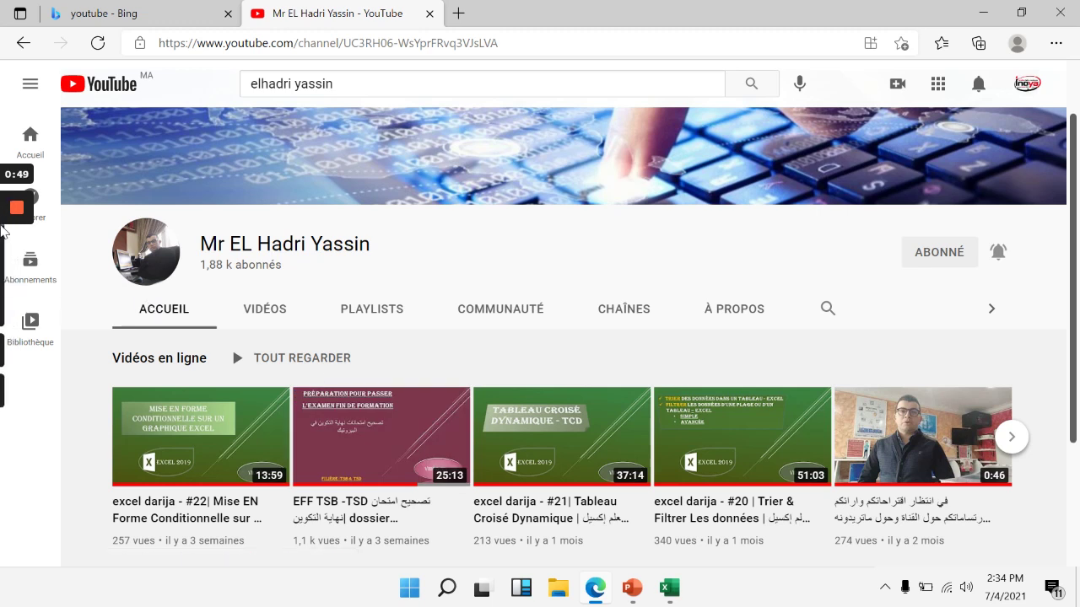
# - Switch to the eff workbook and change the header in C3 of the article table to "Article"
pyautogui.moveTo(7, 286)
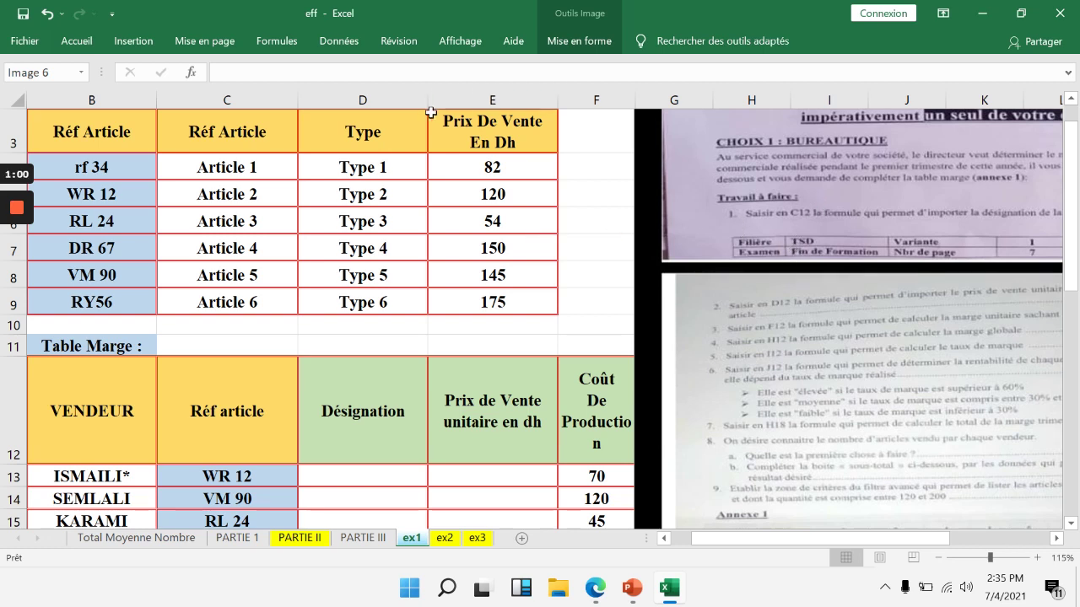
pyautogui.moveTo(89, 135); pyautogui.dragTo(435, 194)
pyautogui.click(152, 148)
pyautogui.click(206, 139)
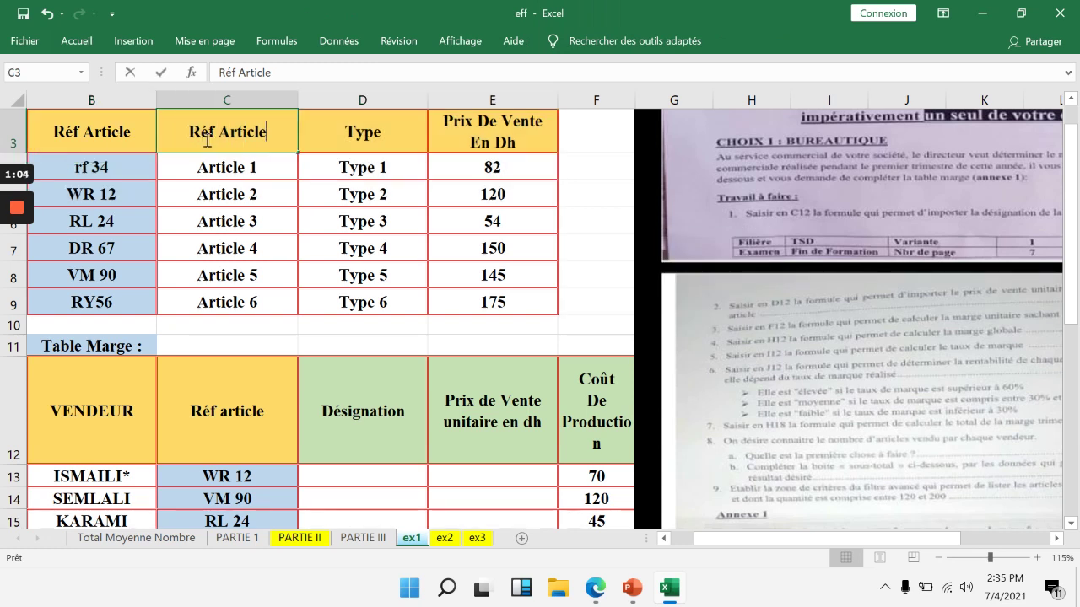
pyautogui.doubleClick(196, 135)
pyautogui.press('Delete')
pyautogui.press('Delete')
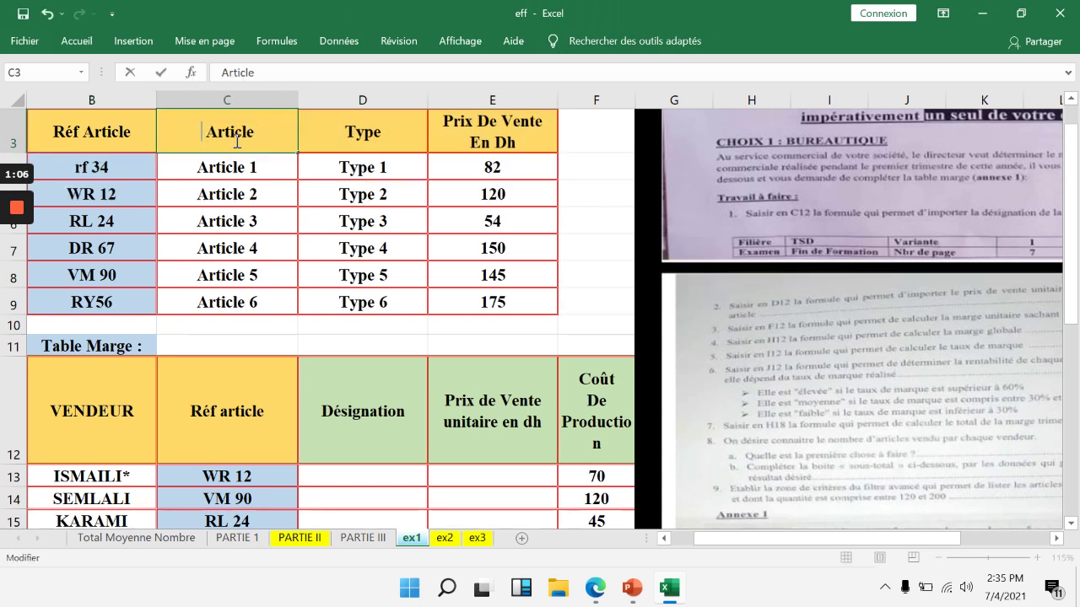
pyautogui.click(374, 139)
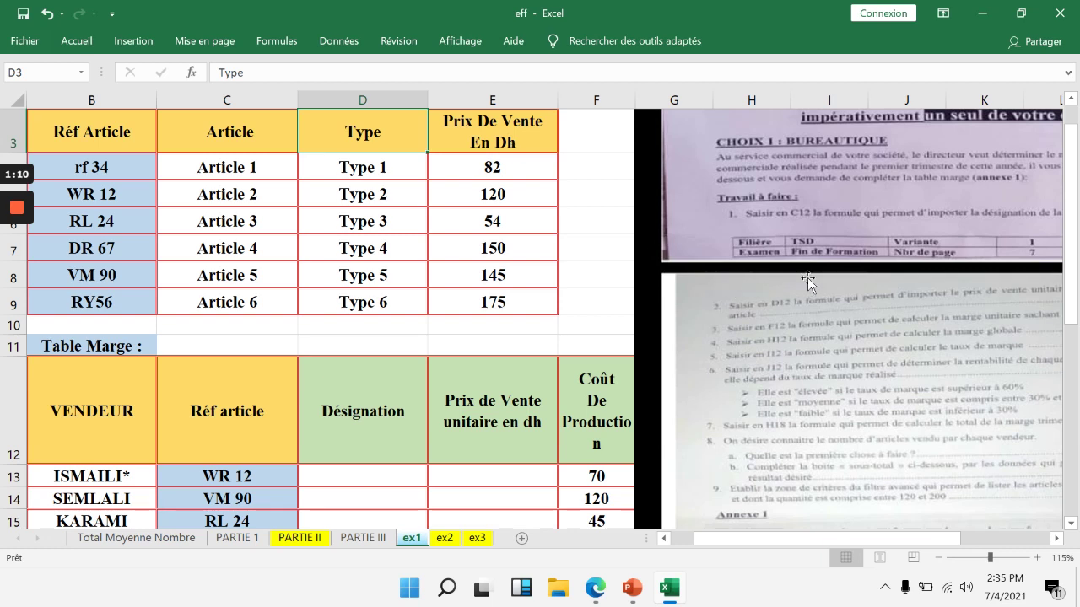
# - Examine the article and margin tables on sheet ex1, moving the exam picture over the tables to read its Choix 1 tasks
pyautogui.click(842, 303)
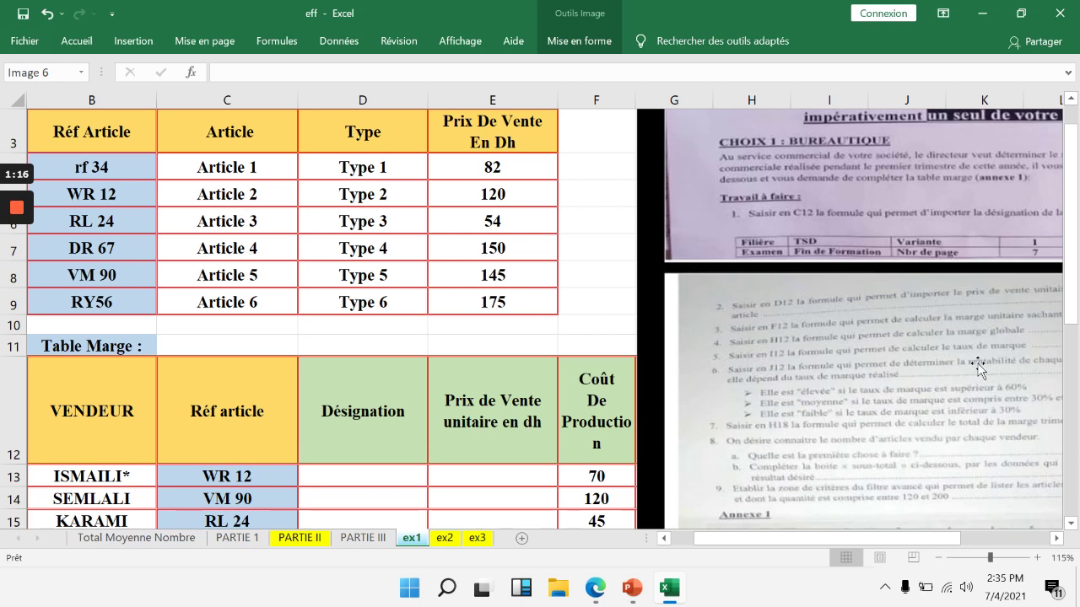
pyautogui.moveTo(1077, 294); pyautogui.dragTo(1073, 351)
pyautogui.scroll(3, 775, 434)
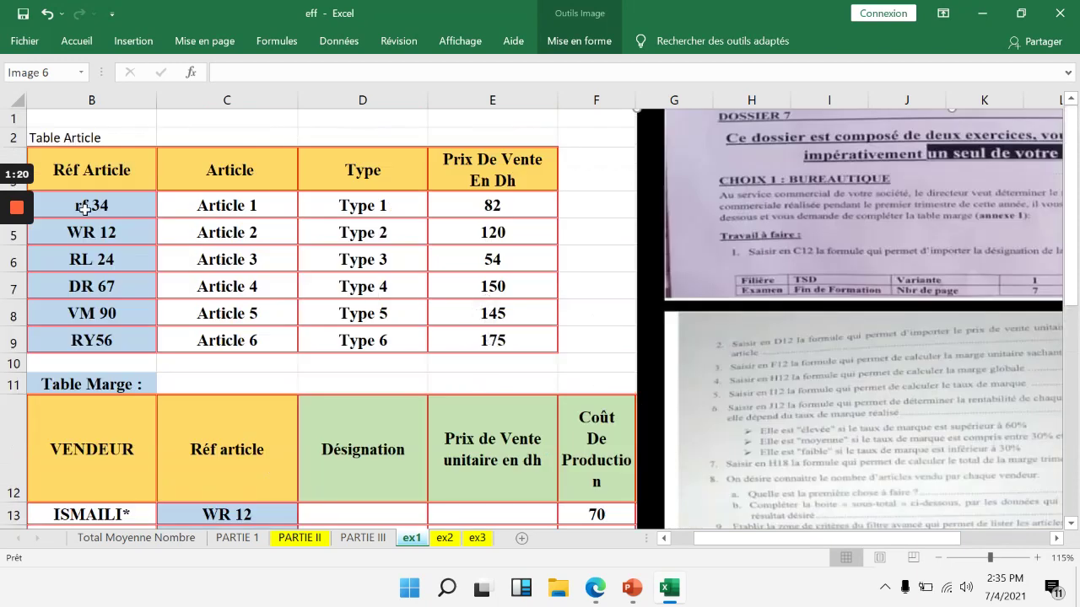
pyautogui.scroll(-3, 292, 306)
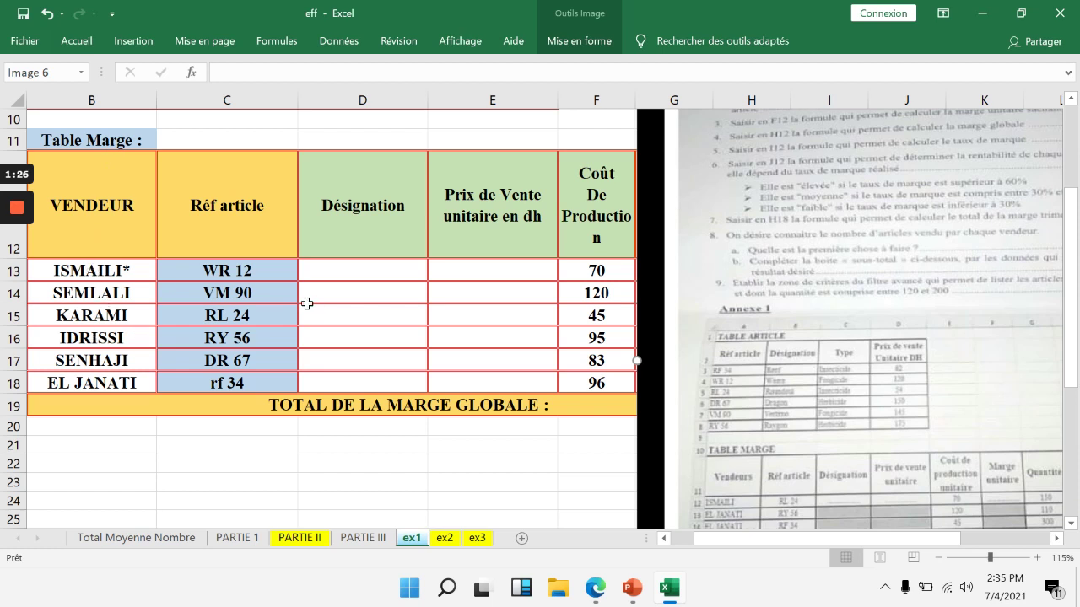
pyautogui.scroll(2, 357, 374)
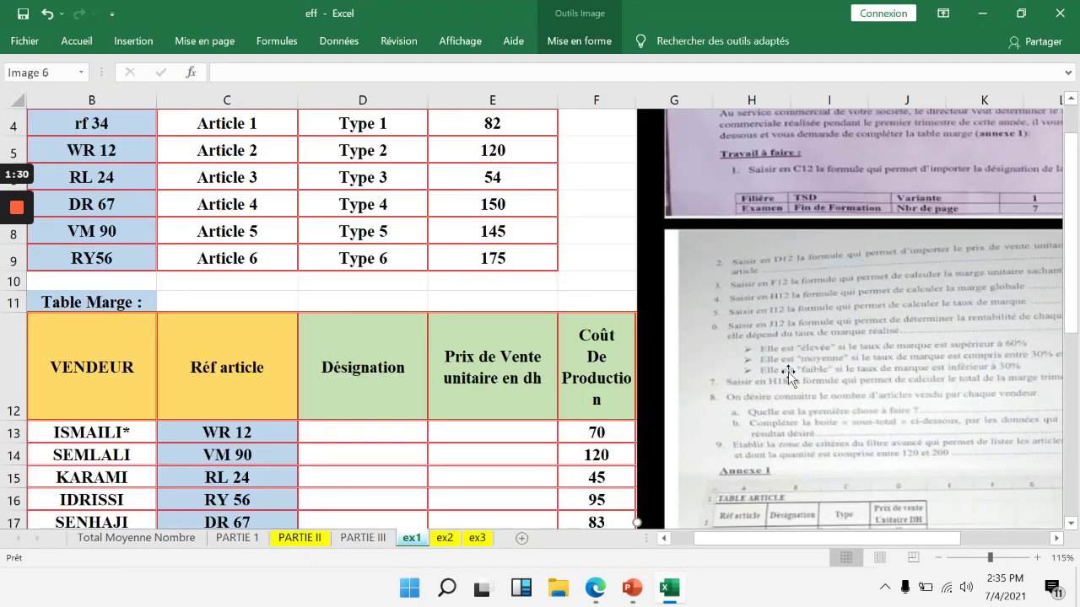
pyautogui.scroll(1, 798, 388)
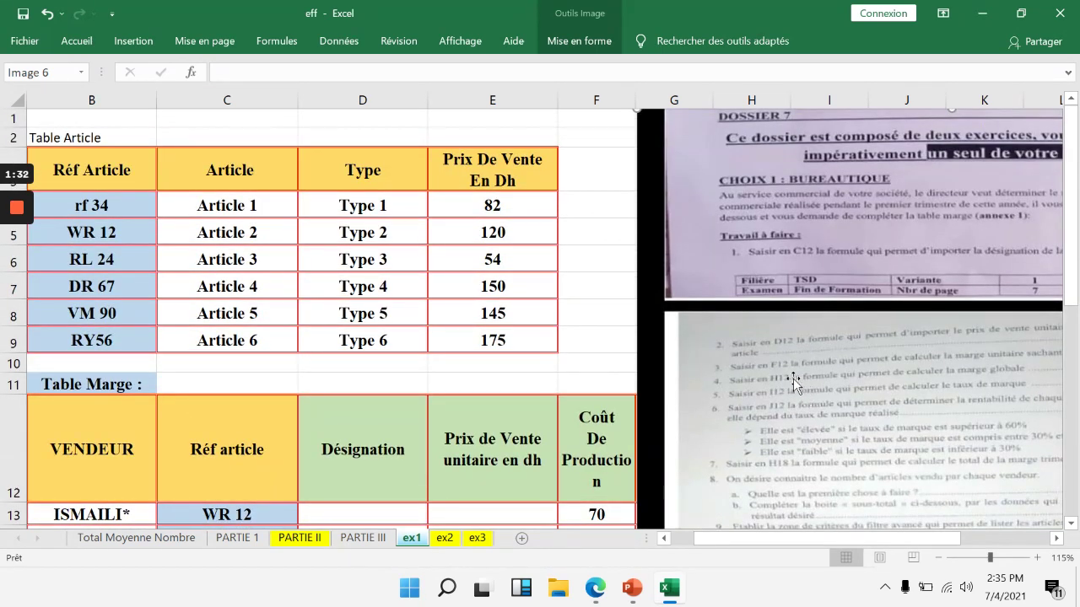
pyautogui.moveTo(806, 317); pyautogui.dragTo(532, 264)
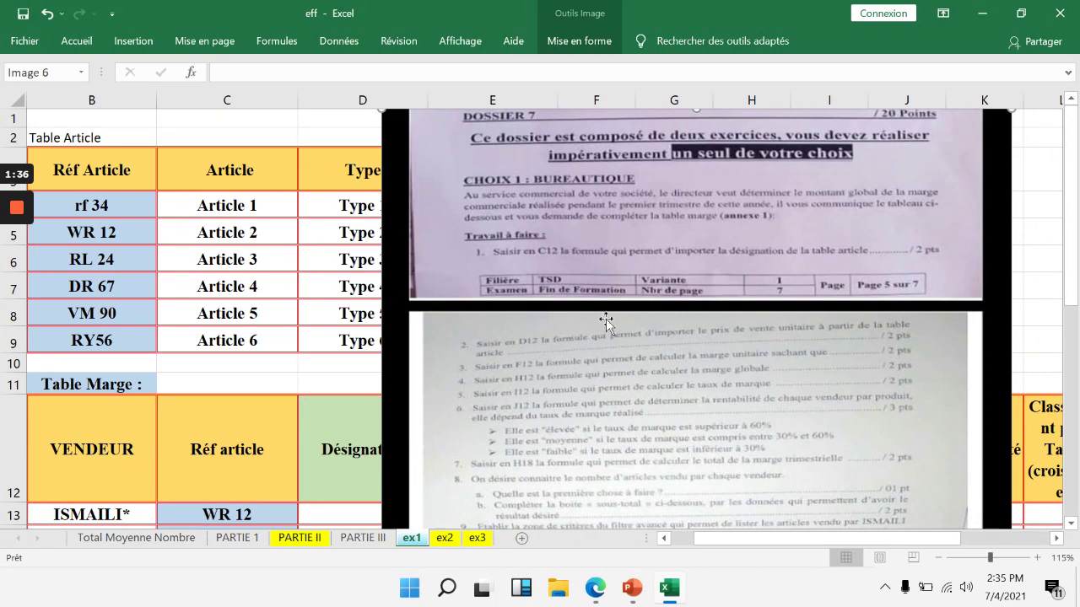
pyautogui.scroll(1, 618, 304)
pyautogui.scroll(2, 618, 302)
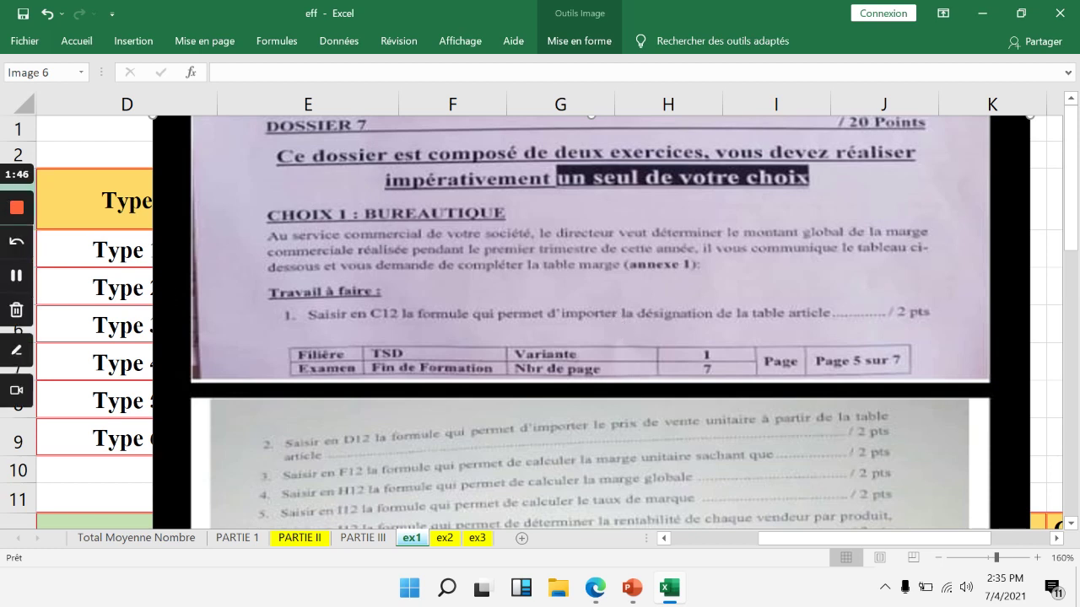
pyautogui.click(17, 277)
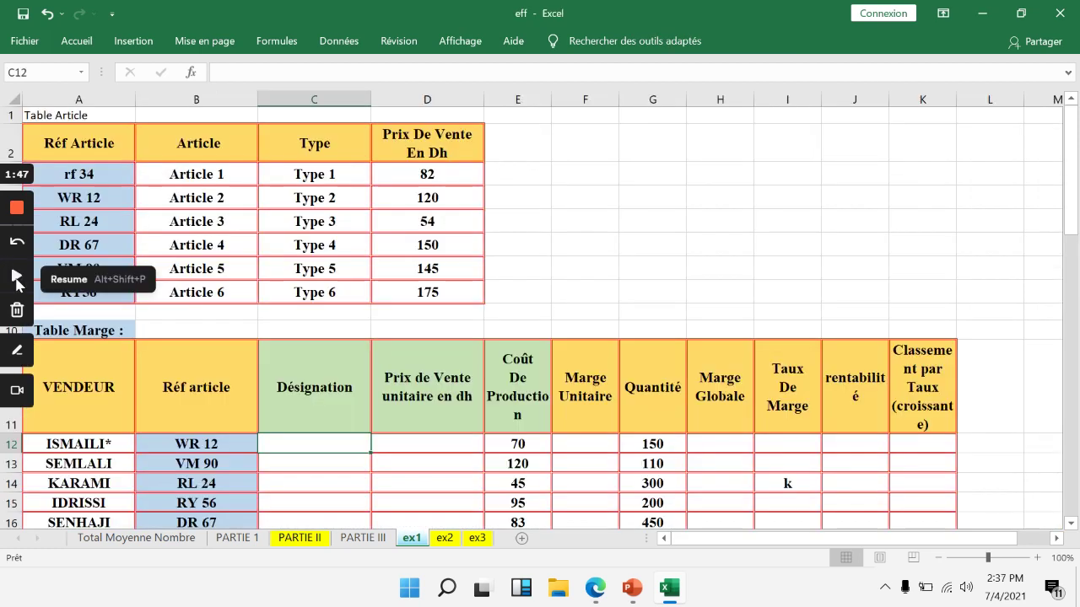
pyautogui.click(17, 278)
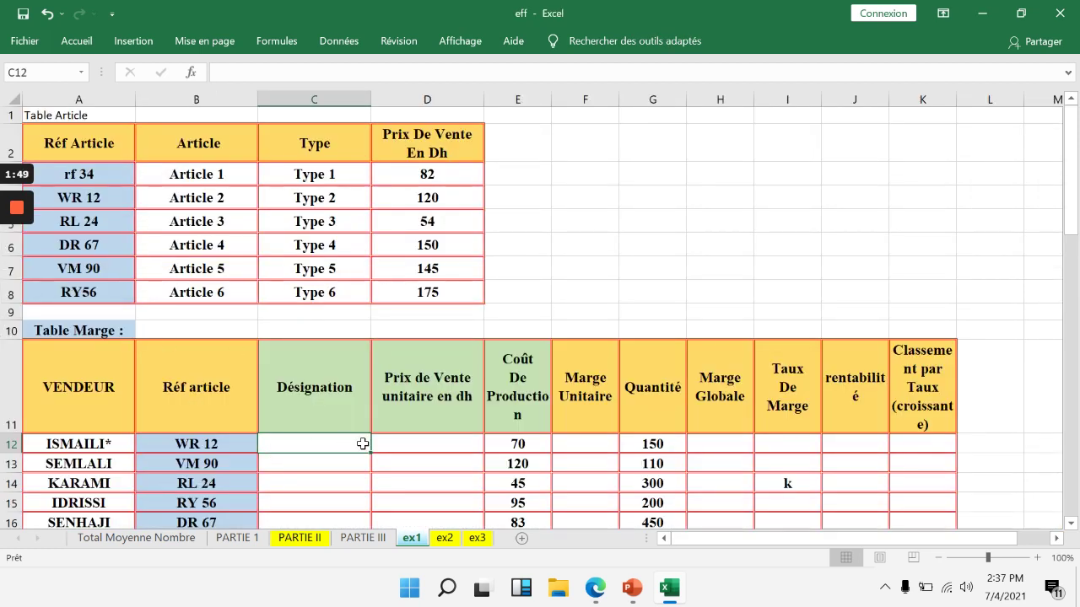
pyautogui.click(416, 440)
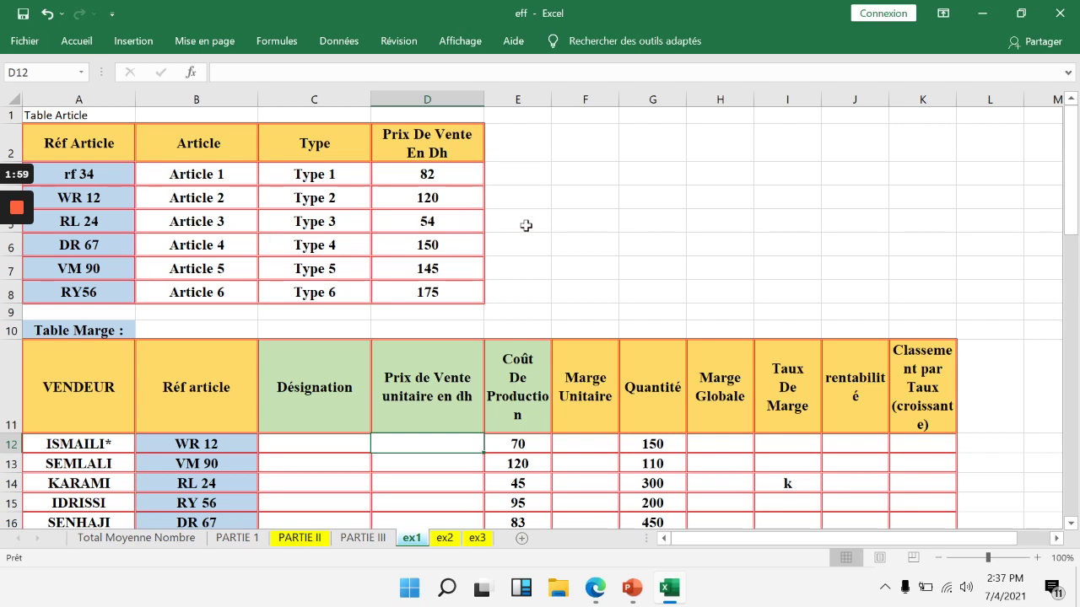
pyautogui.click(592, 178)
pyautogui.moveTo(598, 140); pyautogui.dragTo(595, 291)
pyautogui.moveTo(576, 140); pyautogui.dragTo(581, 253)
pyautogui.click(111, 171)
pyautogui.moveTo(110, 171); pyautogui.dragTo(110, 270)
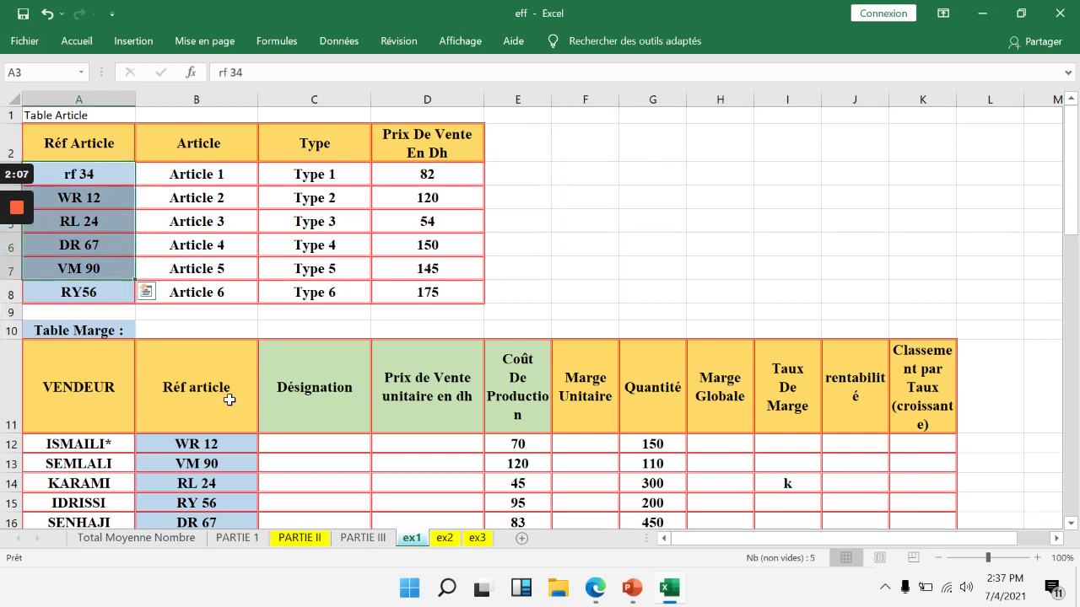
# - Start a RECHERCHEV formula in C12 of the Désignation column with B12 as the lookup value
pyautogui.click(337, 449)
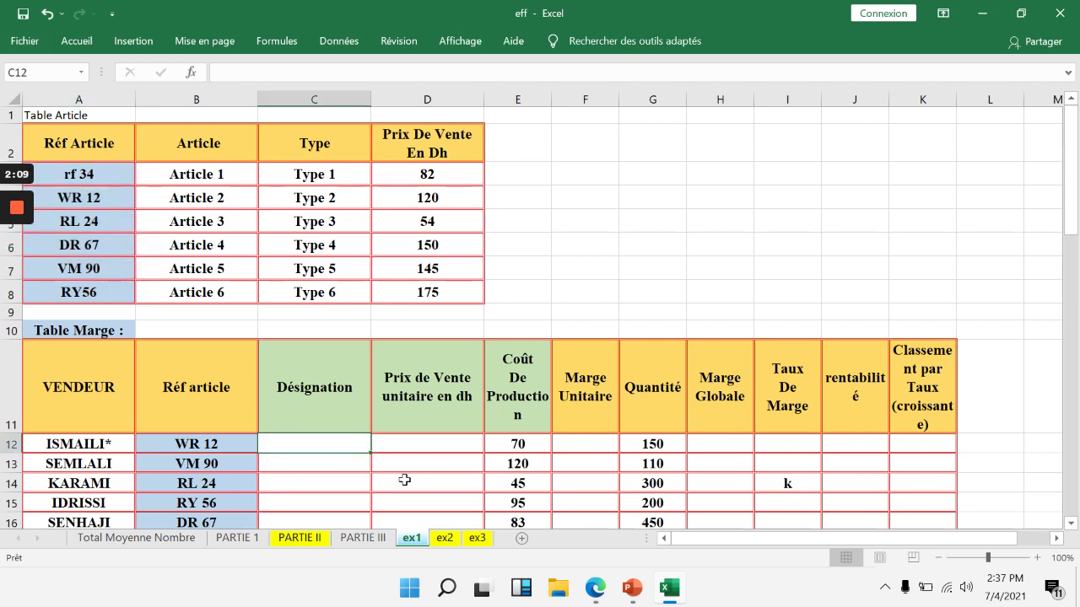
pyautogui.write('=recherchev')
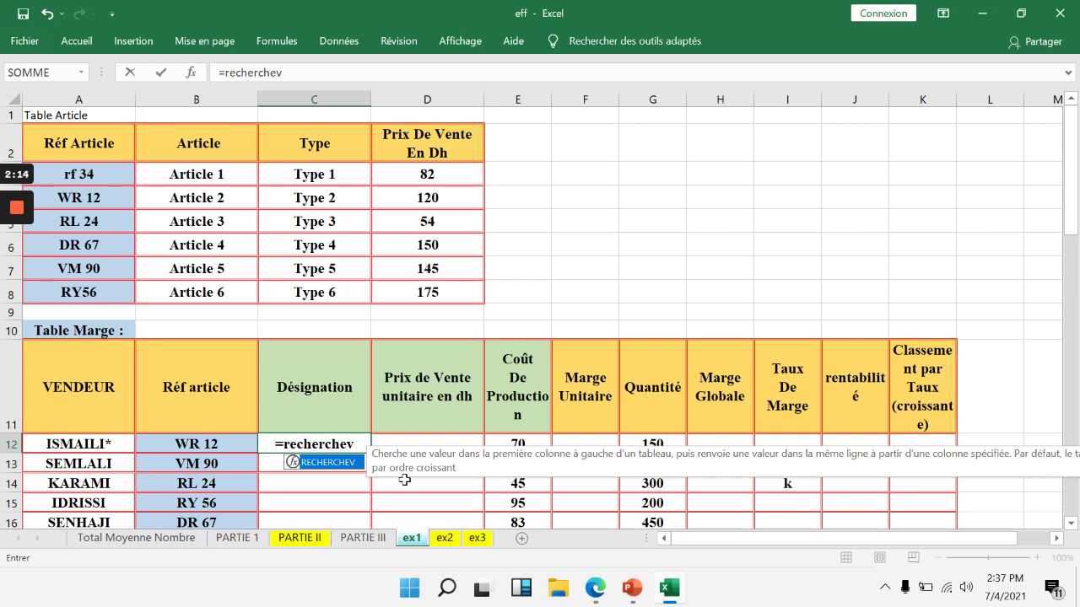
pyautogui.write('(')
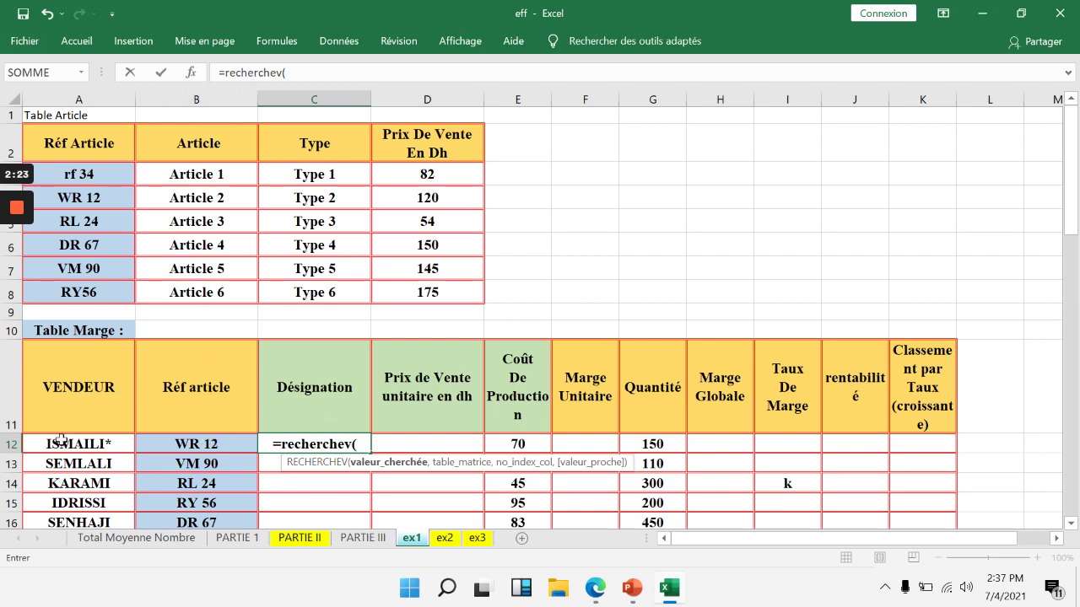
pyautogui.write('b')
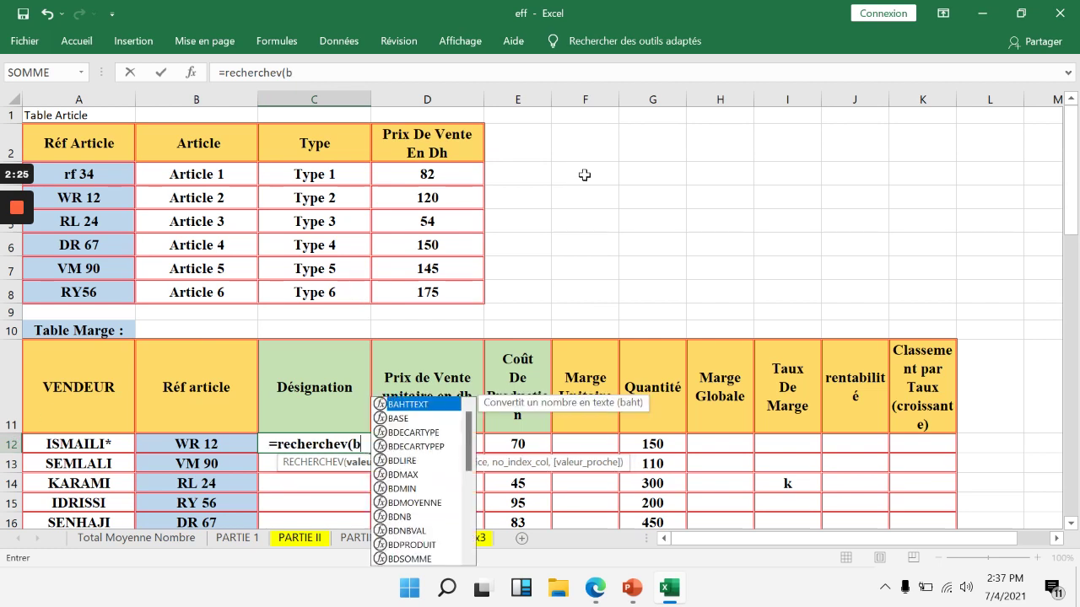
pyautogui.press('Return')
pyautogui.press('Return')
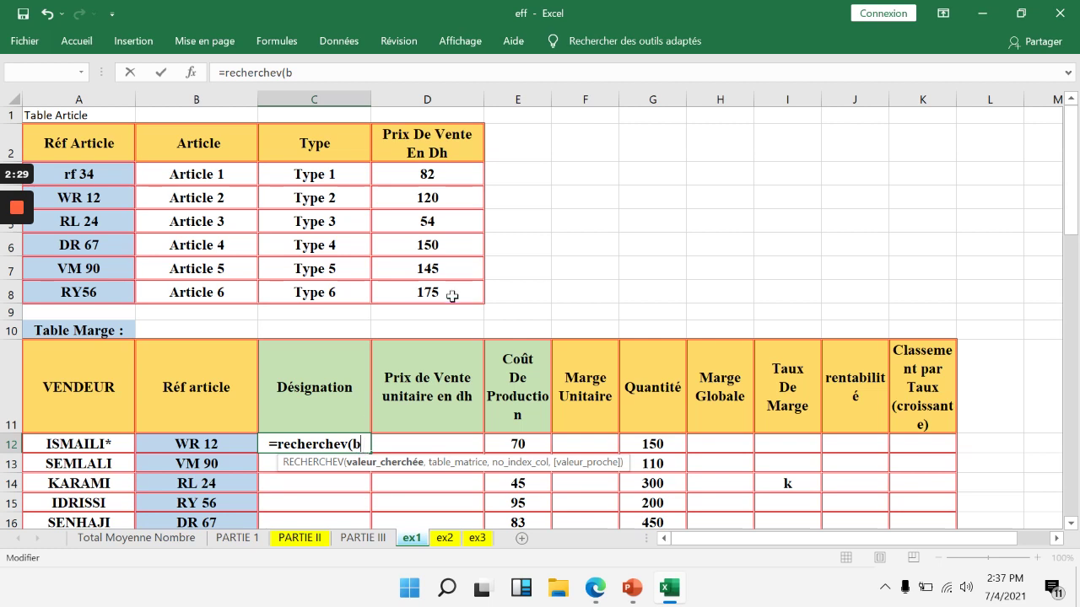
pyautogui.write('12')
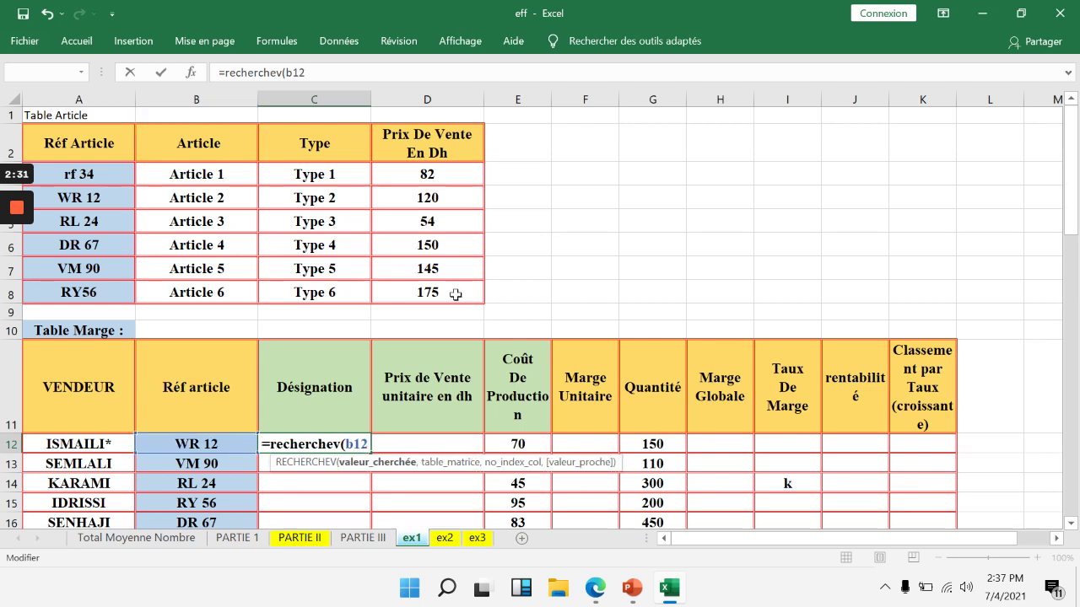
# - Add the article table range A3:D8 as the table argument of the RECHERCHEV formula in C12
pyautogui.write(';')
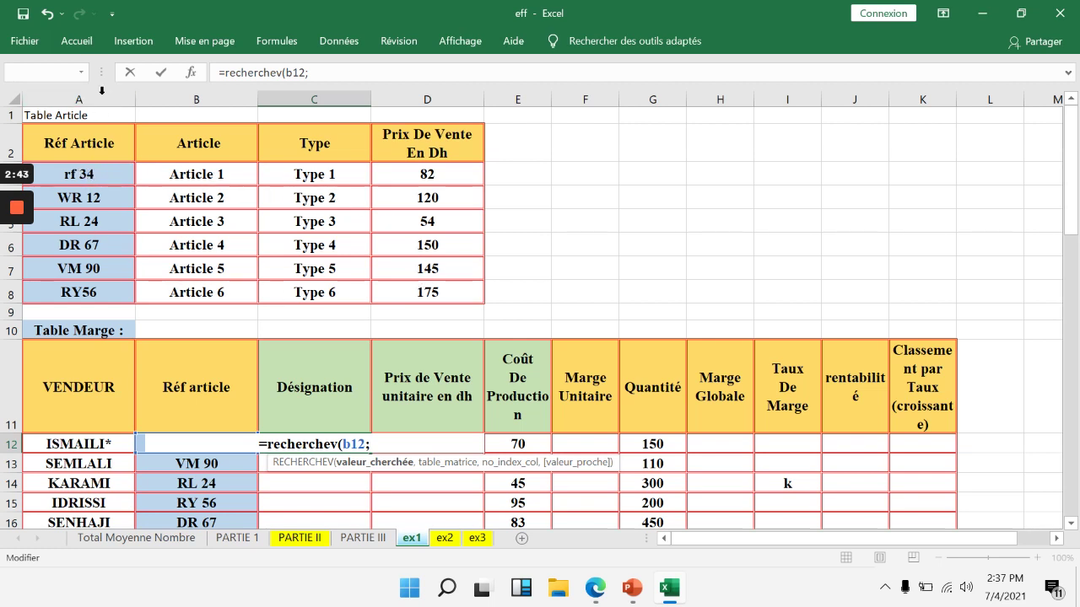
pyautogui.write('A3')
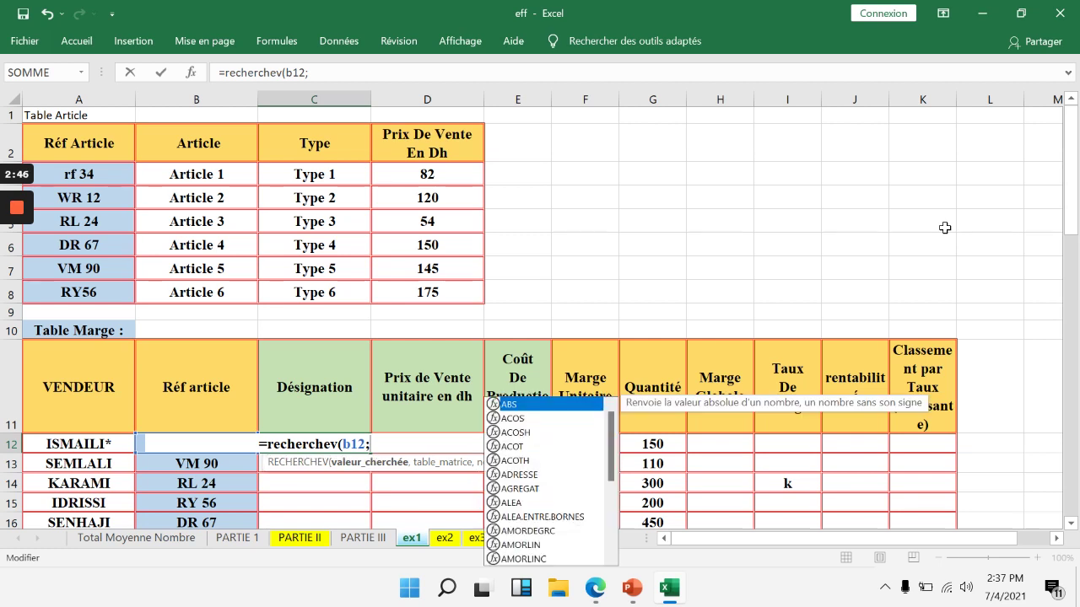
pyautogui.write(':')
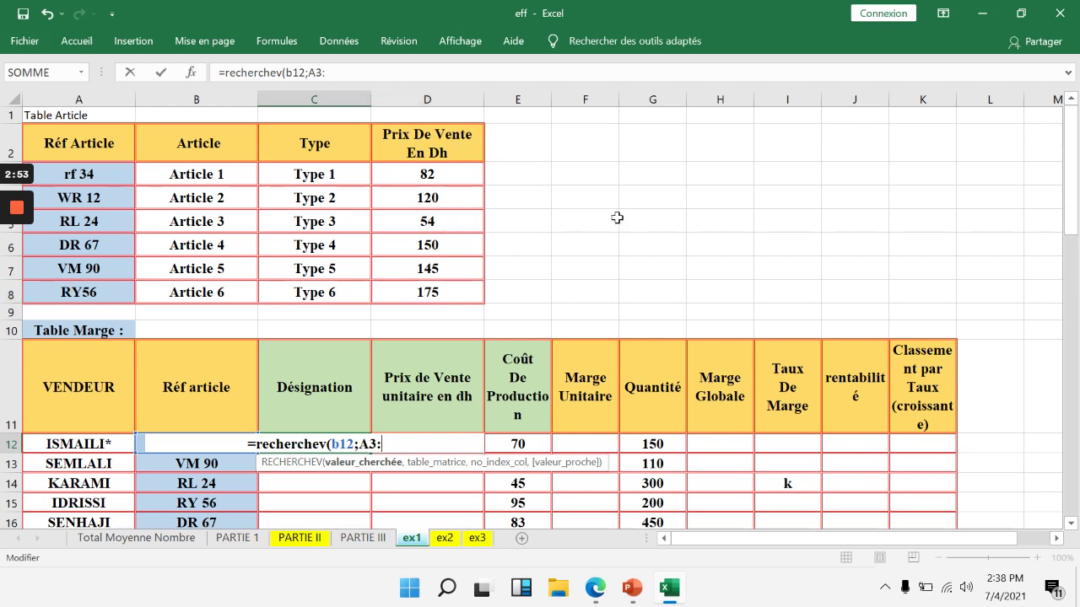
pyautogui.write('d8')
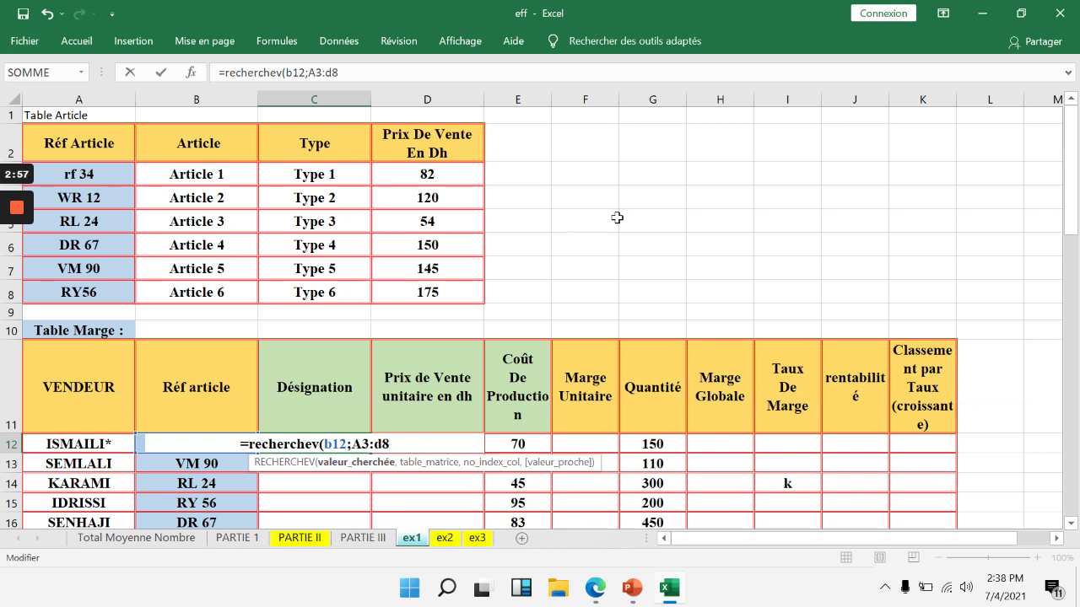
pyautogui.write(';')
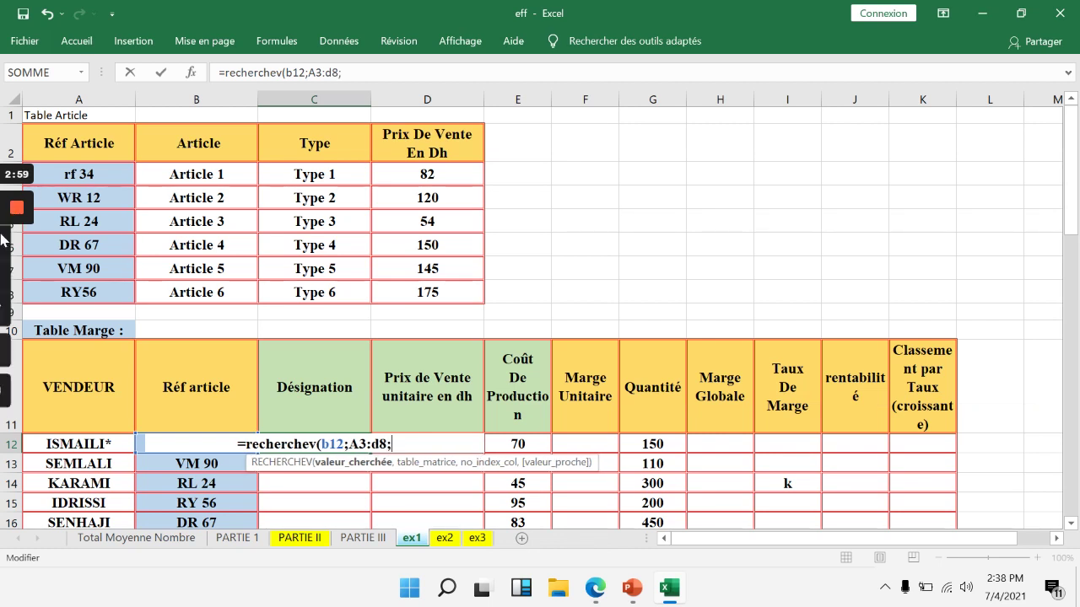
pyautogui.click(17, 272)
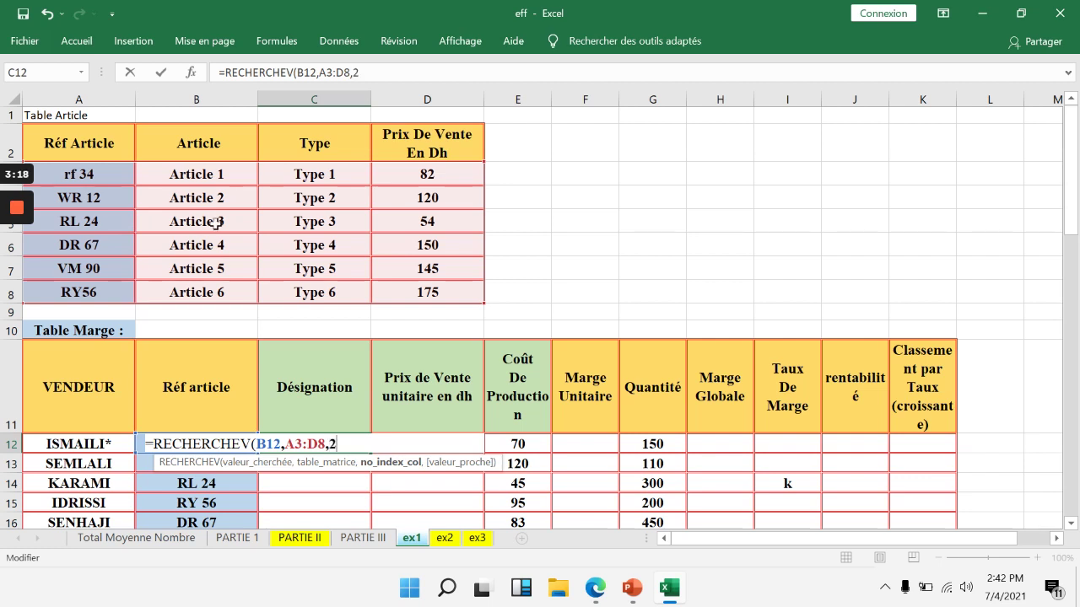
# - Complete the exact-match lookup in C12 so the formula reads =RECHERCHEV(B12,A3:D8,2,FAUX)
pyautogui.write(',')
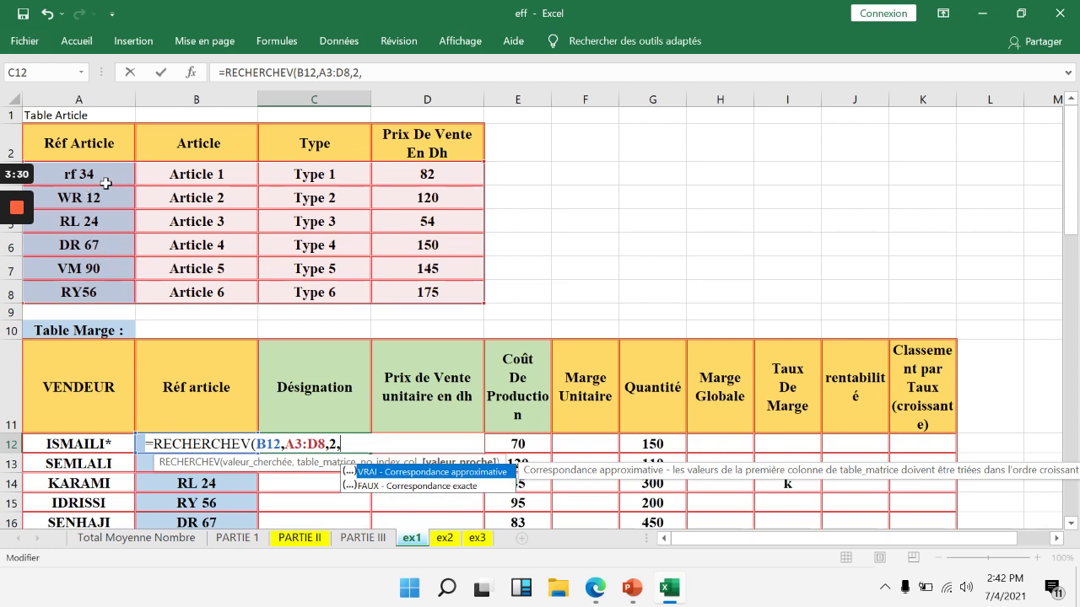
pyautogui.doubleClick(393, 486)
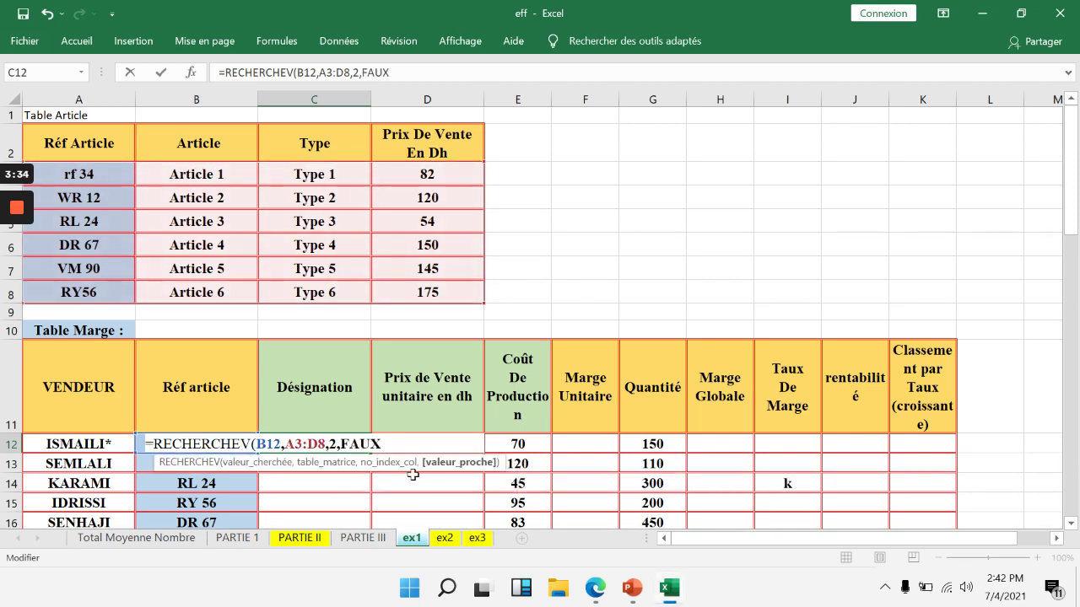
pyautogui.write(')')
pyautogui.press('Return')
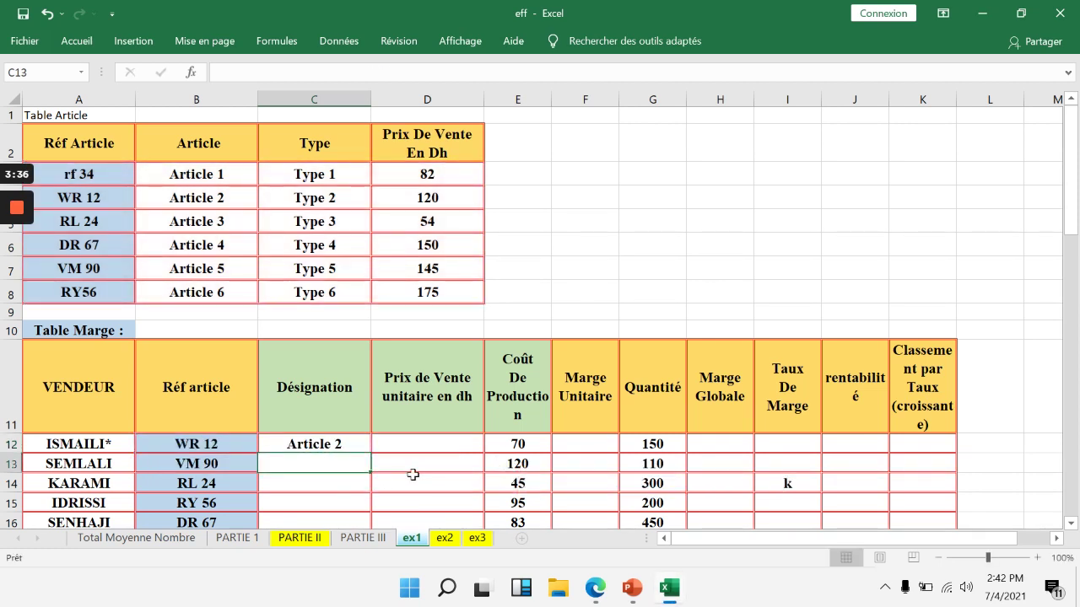
# - Review the RECHERCHEV formula in C12, its arguments and the Désignation rows below it
pyautogui.scroll(-1, 412, 475)
pyautogui.scroll(1, 326, 468)
pyautogui.click(349, 440)
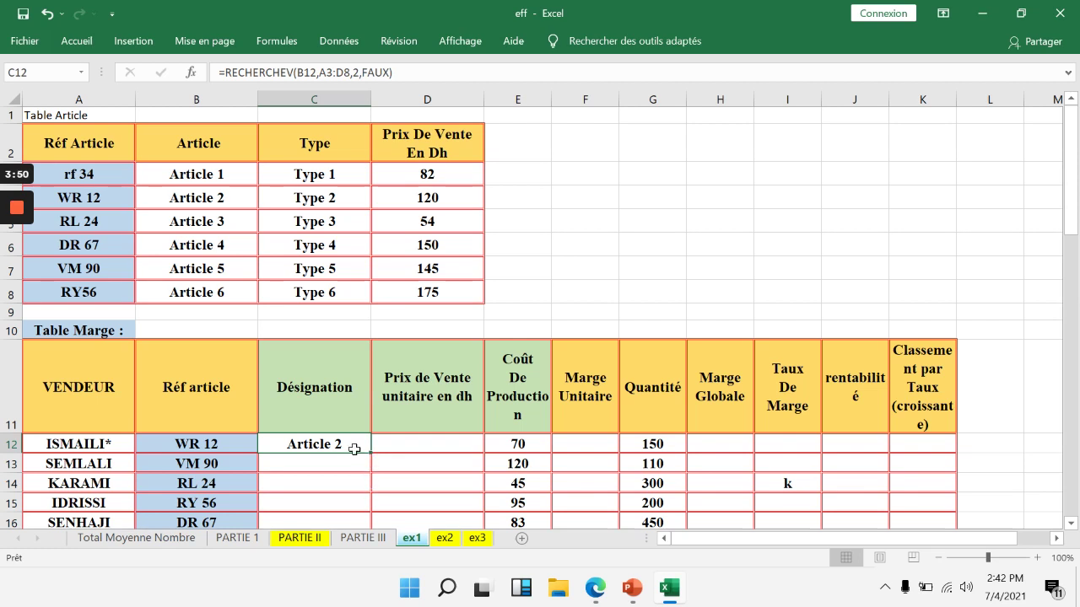
pyautogui.doubleClick(355, 447)
pyautogui.press('Return')
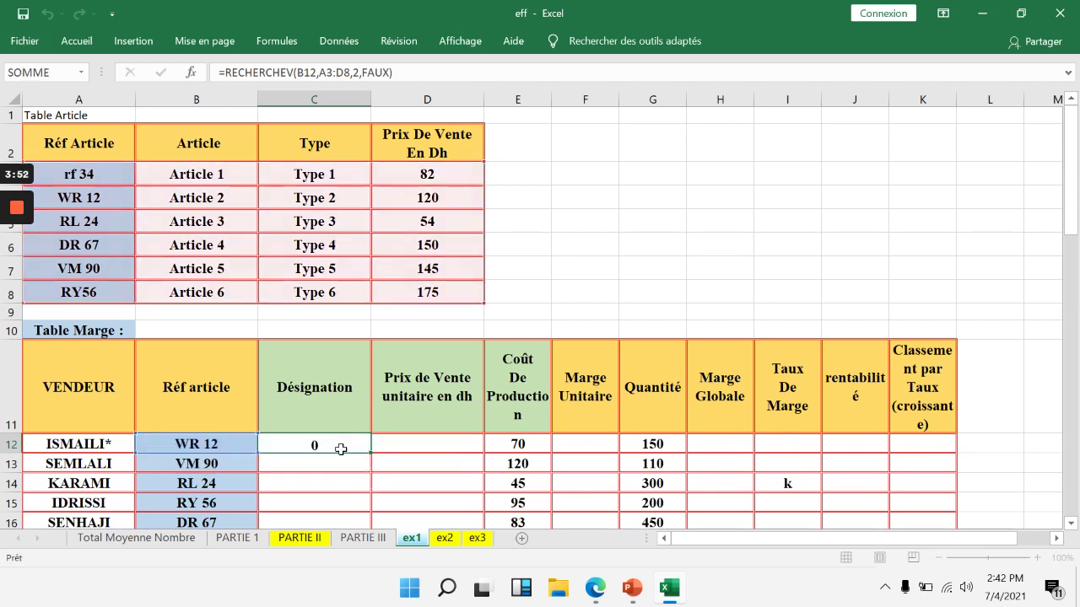
pyautogui.doubleClick(295, 446)
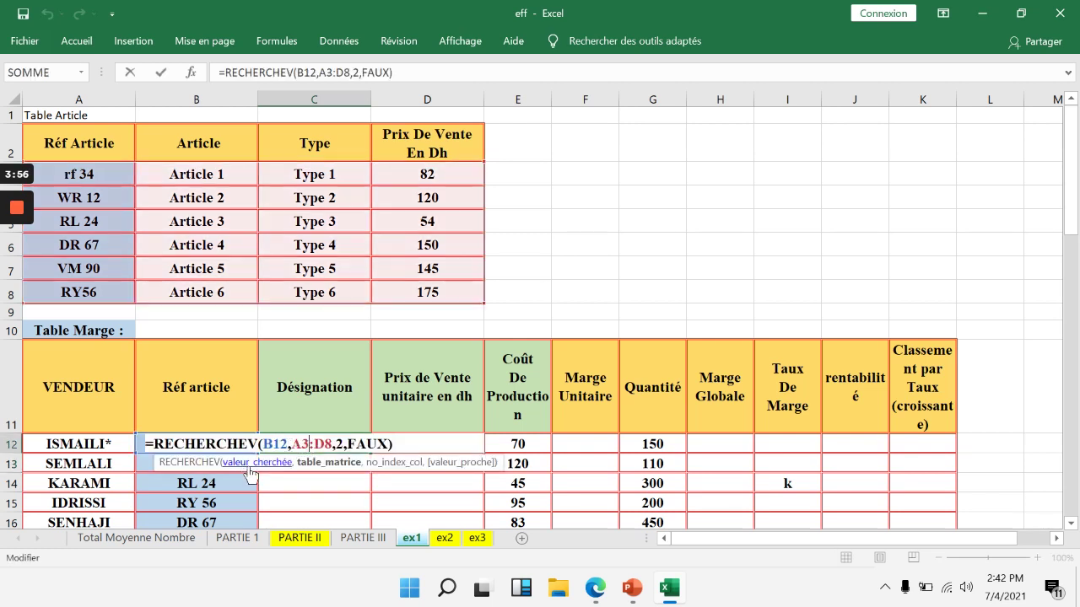
pyautogui.click(298, 464)
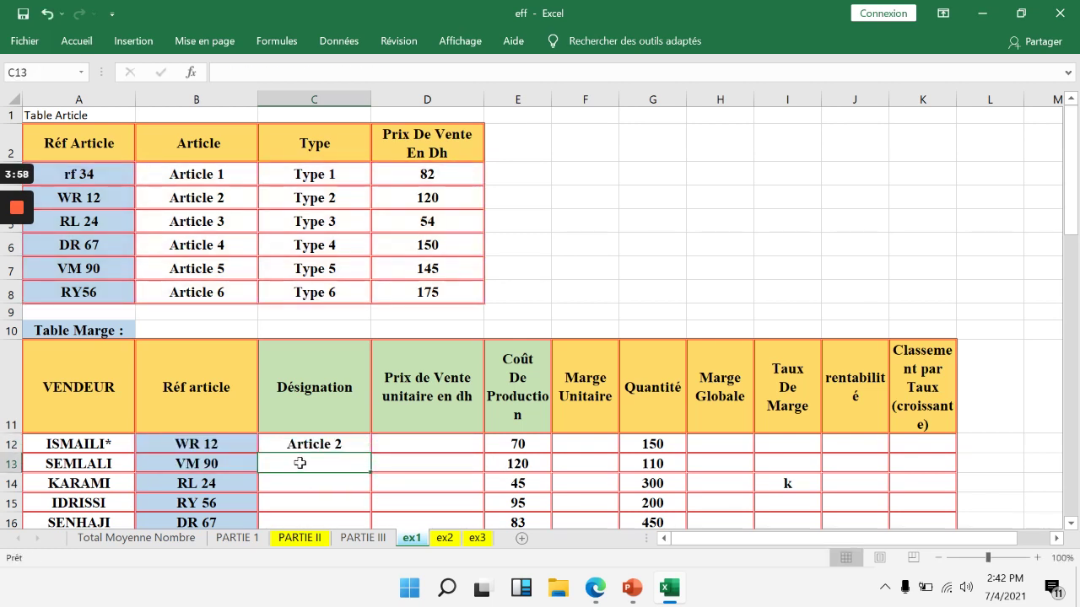
pyautogui.scroll(-1, 304, 457)
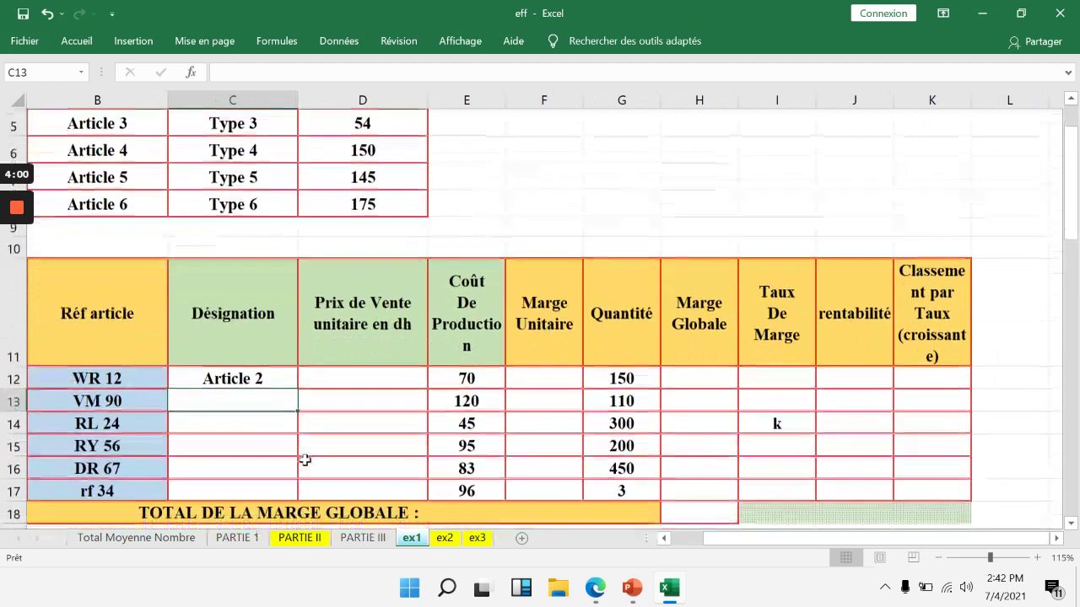
pyautogui.click(113, 400)
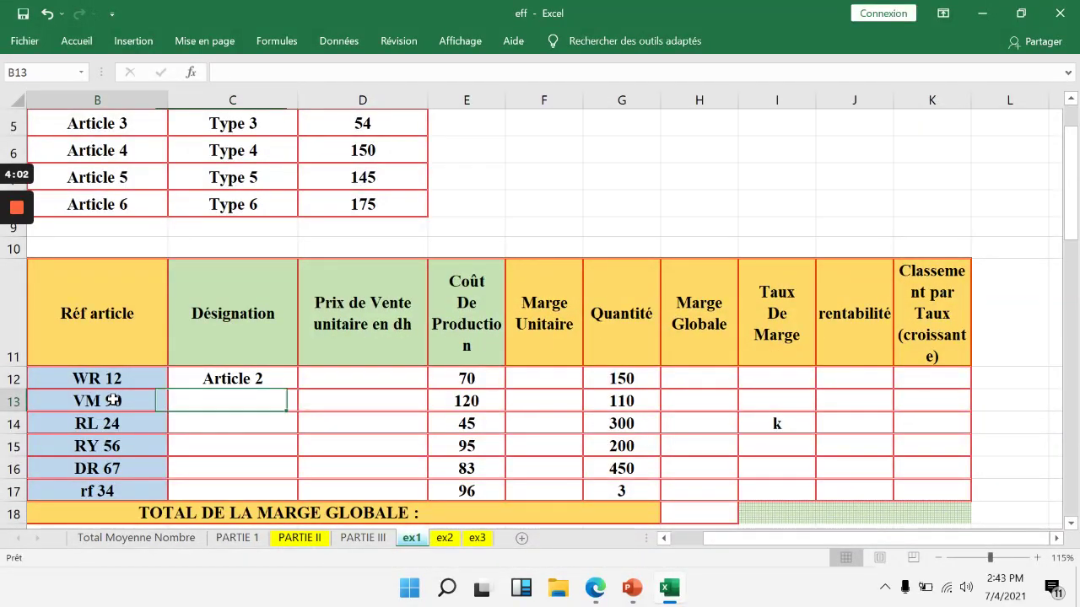
pyautogui.click(205, 418)
pyautogui.click(134, 422)
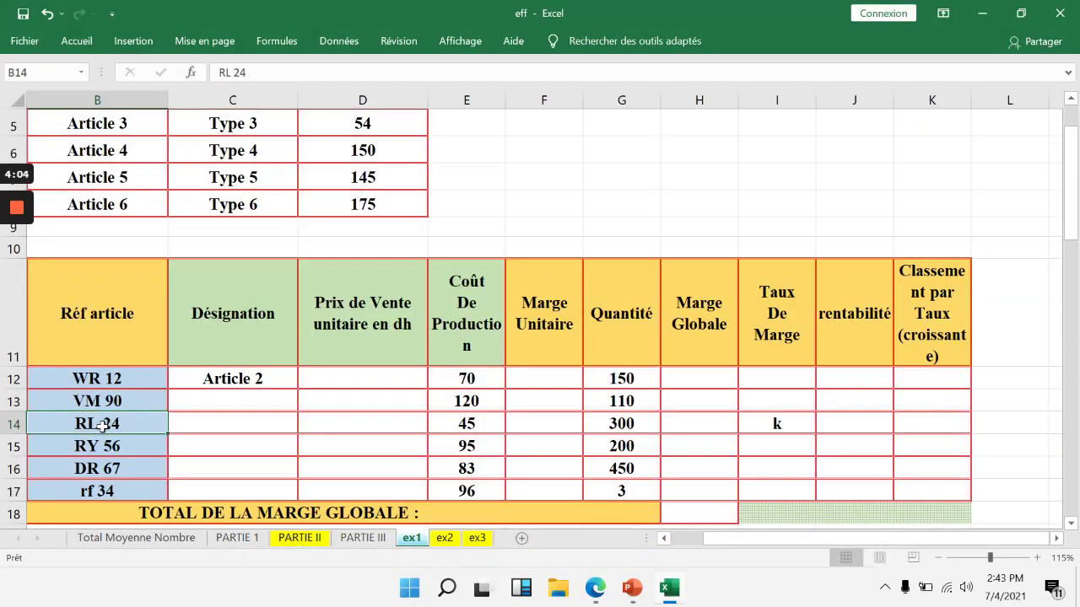
pyautogui.click(259, 442)
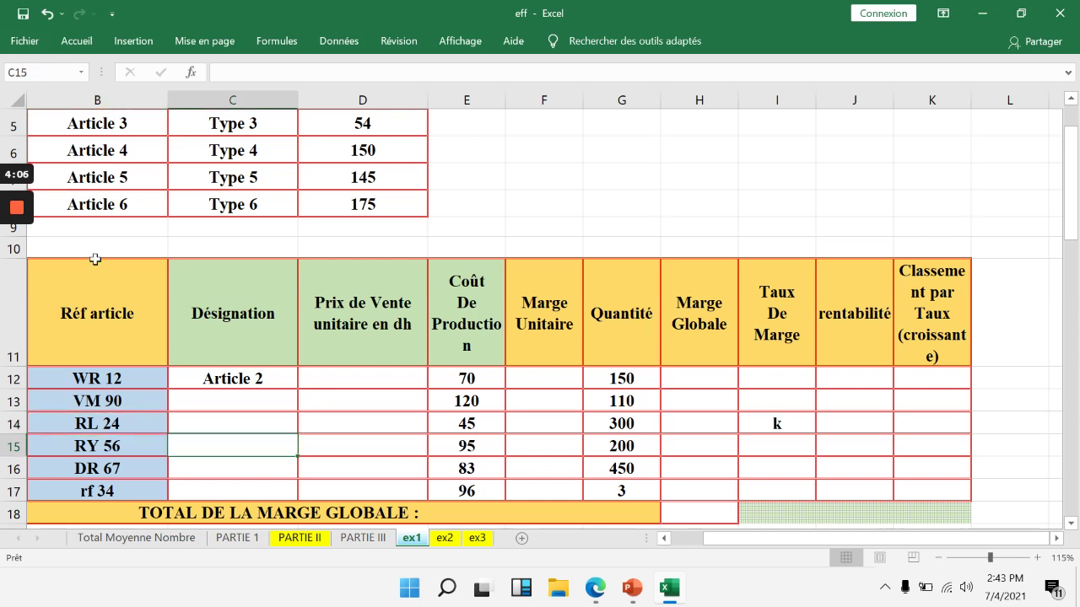
# - Make the table range in C12's RECHERCHEV formula absolute so it reads =RECHERCHEV(B12,$A$3:$D$8,2,FAUX)
pyautogui.click(228, 380)
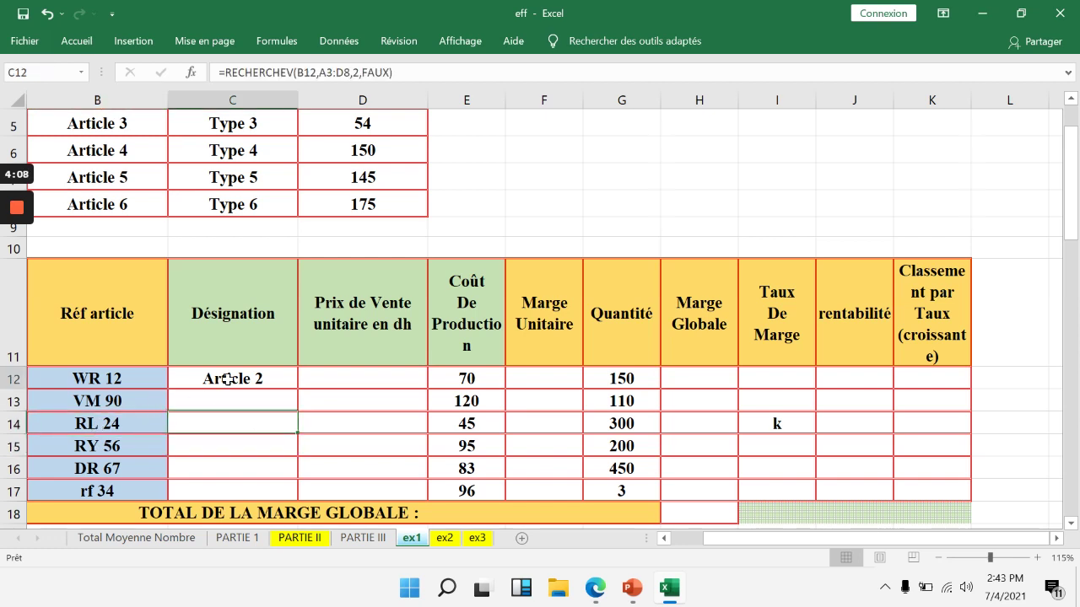
pyautogui.doubleClick(228, 379)
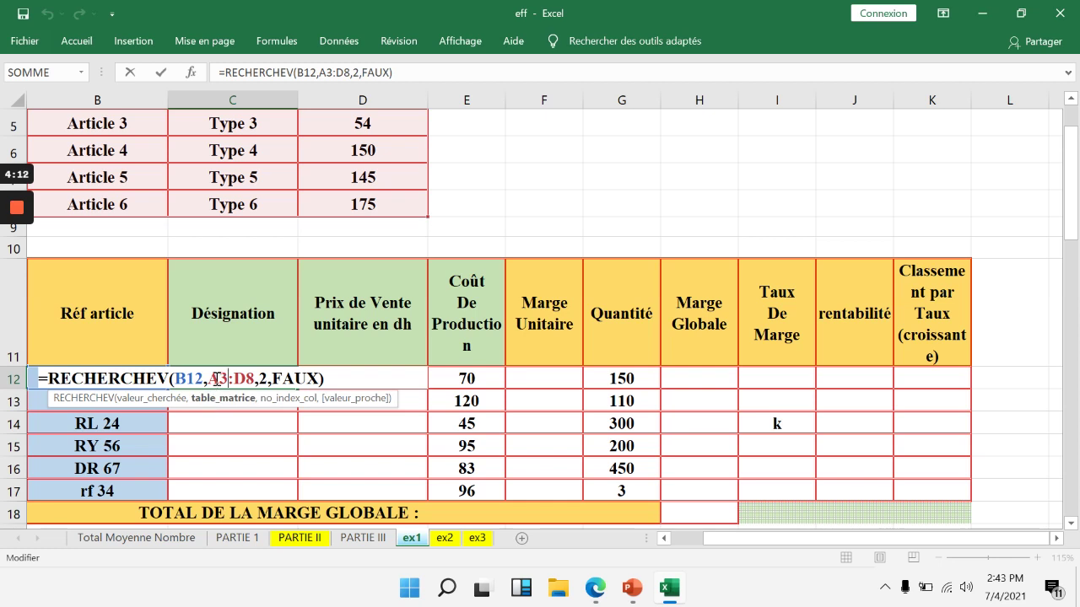
pyautogui.moveTo(213, 377); pyautogui.dragTo(251, 377)
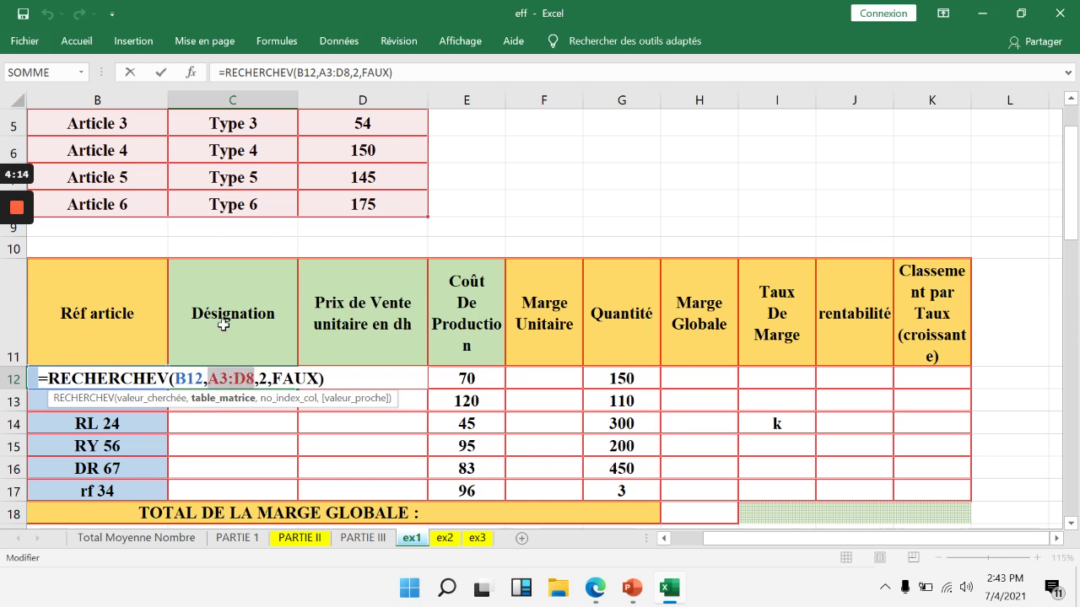
pyautogui.scroll(2, 224, 324)
pyautogui.moveTo(713, 538); pyautogui.dragTo(685, 538)
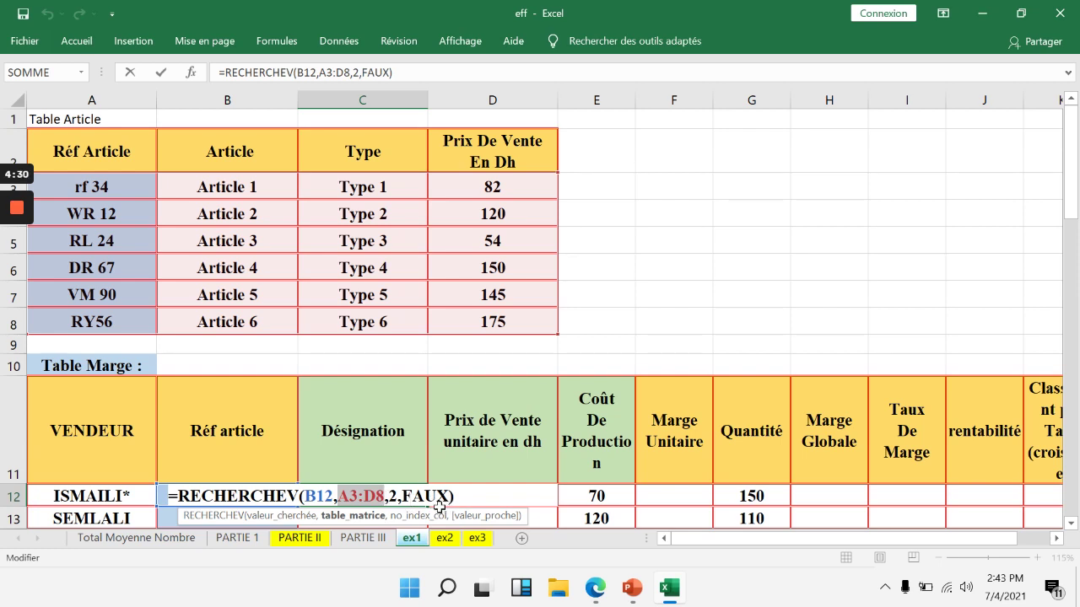
pyautogui.press('F4')
pyautogui.press('Return')
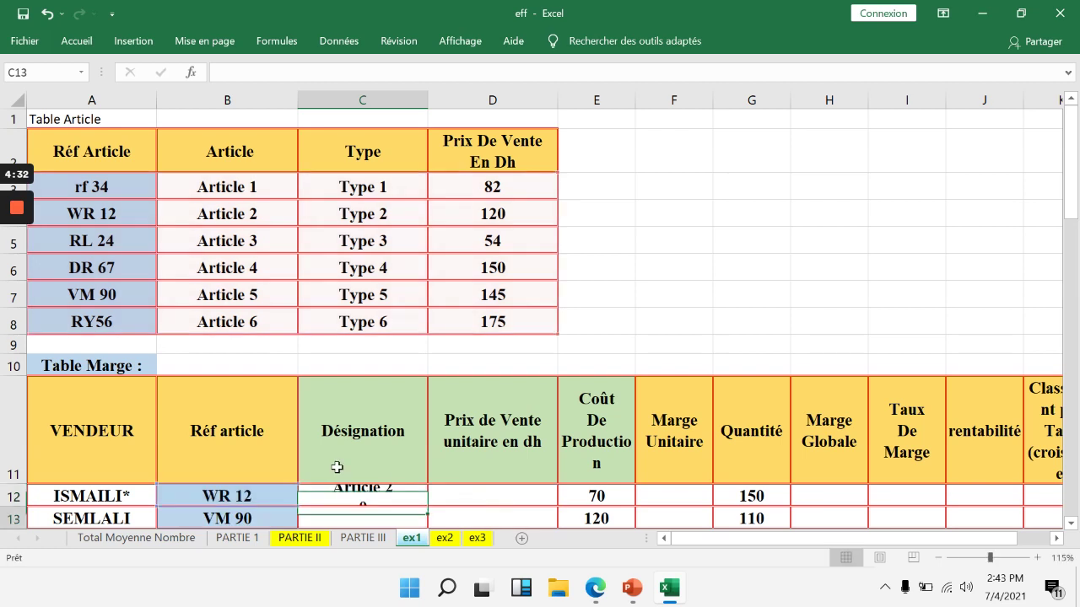
# - Fill the RECHERCHEV formula from C12 down the Désignation column to C17
pyautogui.scroll(-1, 336, 467)
pyautogui.click(424, 406)
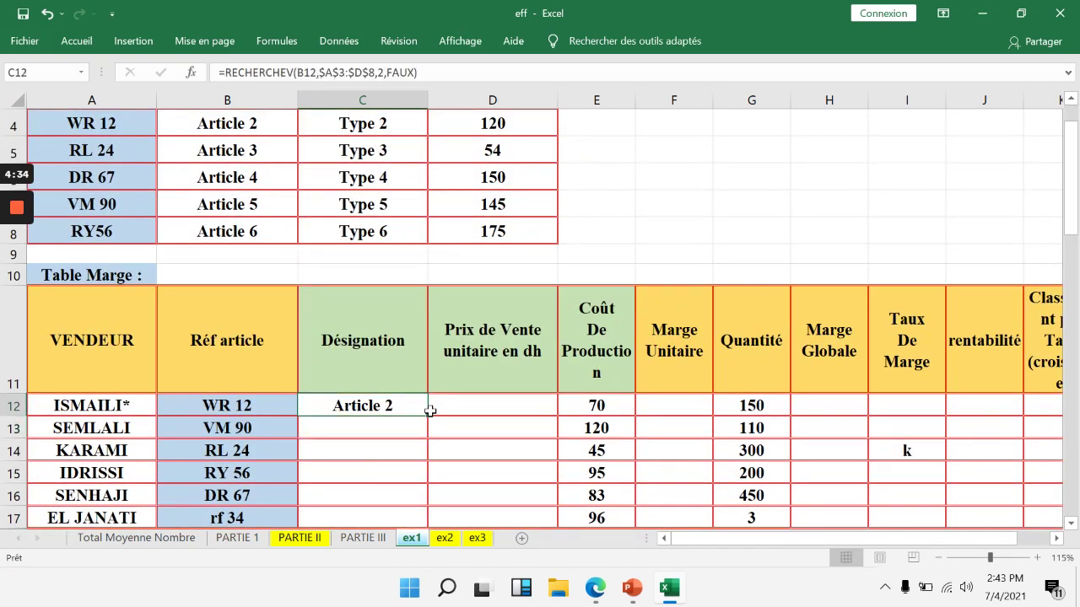
pyautogui.moveTo(427, 413); pyautogui.dragTo(427, 528)
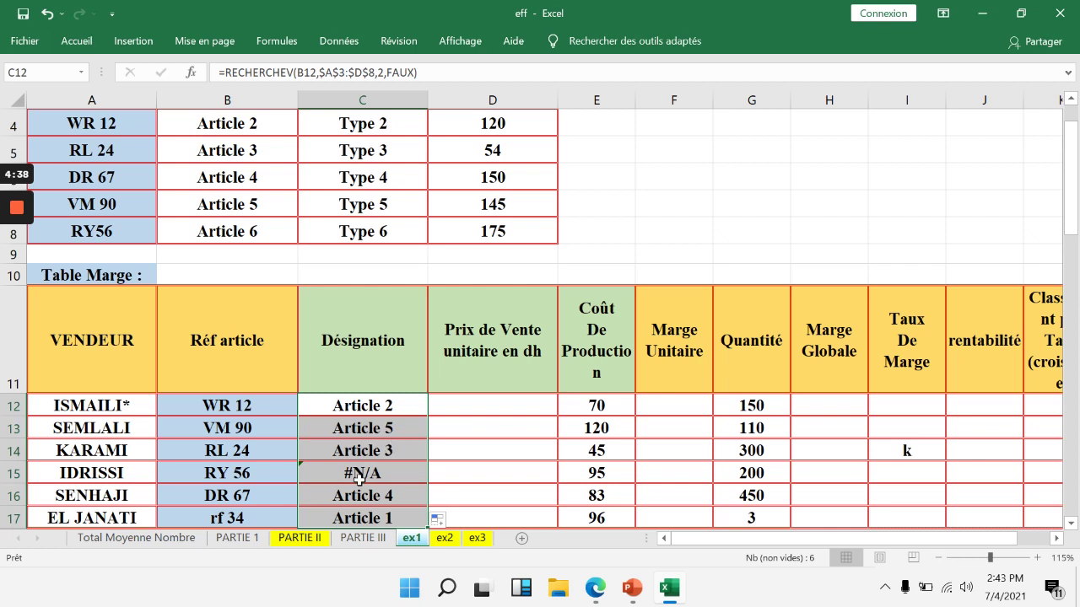
# - Correct the article reference in A8 of the Table Article to RY 56, with a space
pyautogui.scroll(1, 269, 476)
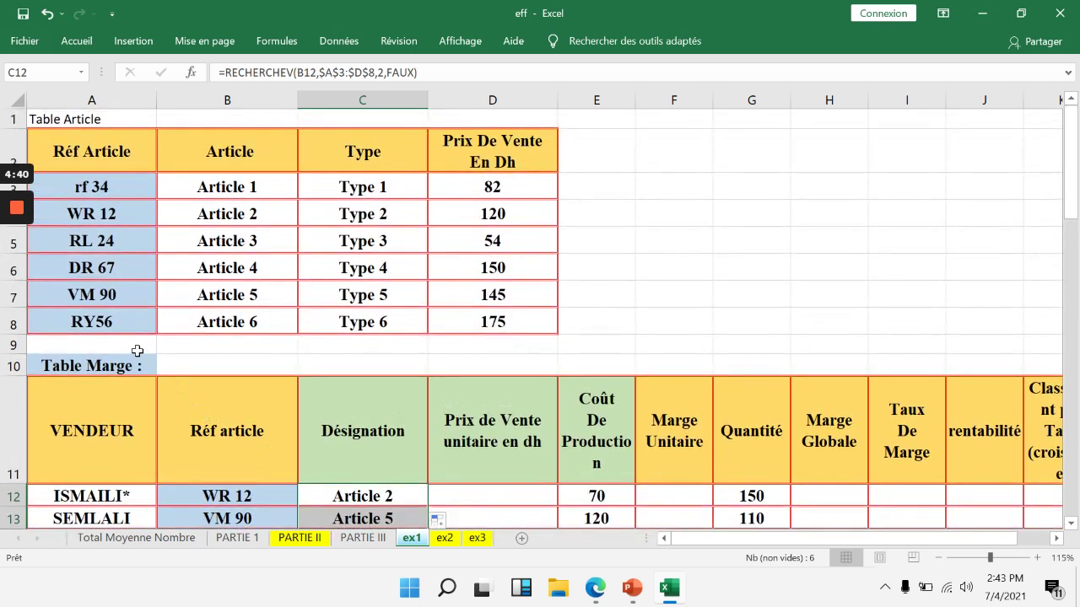
pyautogui.click(97, 319)
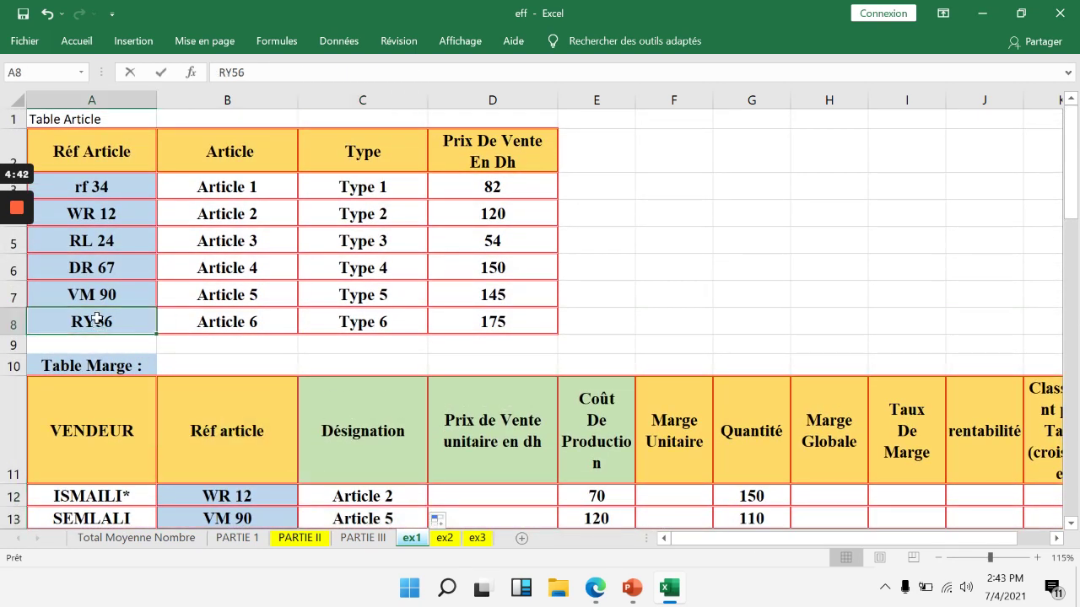
pyautogui.doubleClick(97, 319)
pyautogui.scroll(-2, 225, 361)
pyautogui.click(388, 414)
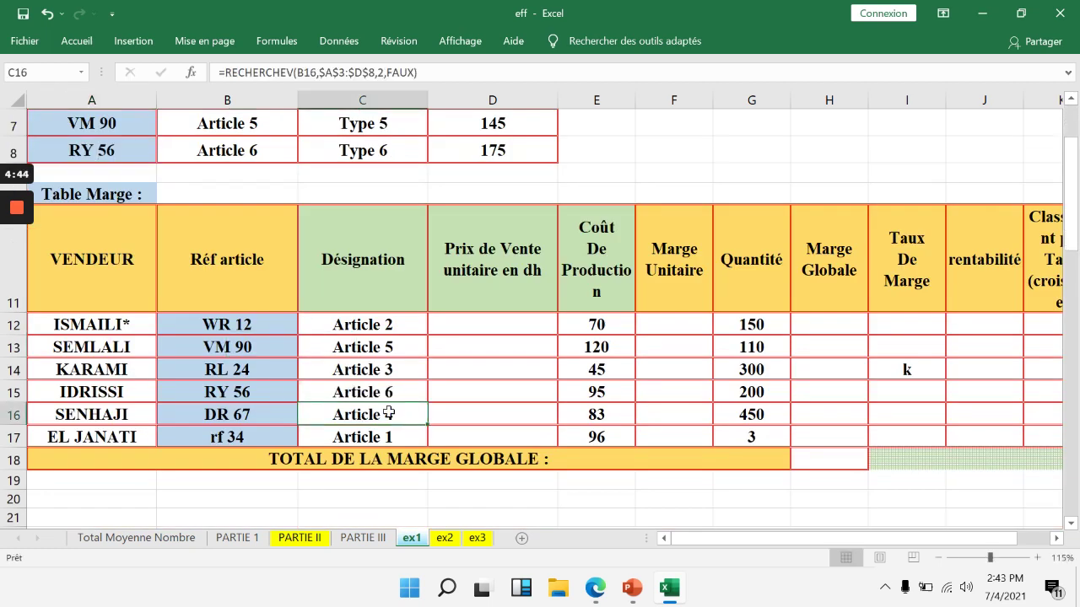
# - Start a RECHERCHEV formula in D12 of the Prix de Vente unitaire column with B12 as the lookup value
pyautogui.scroll(1, 371, 387)
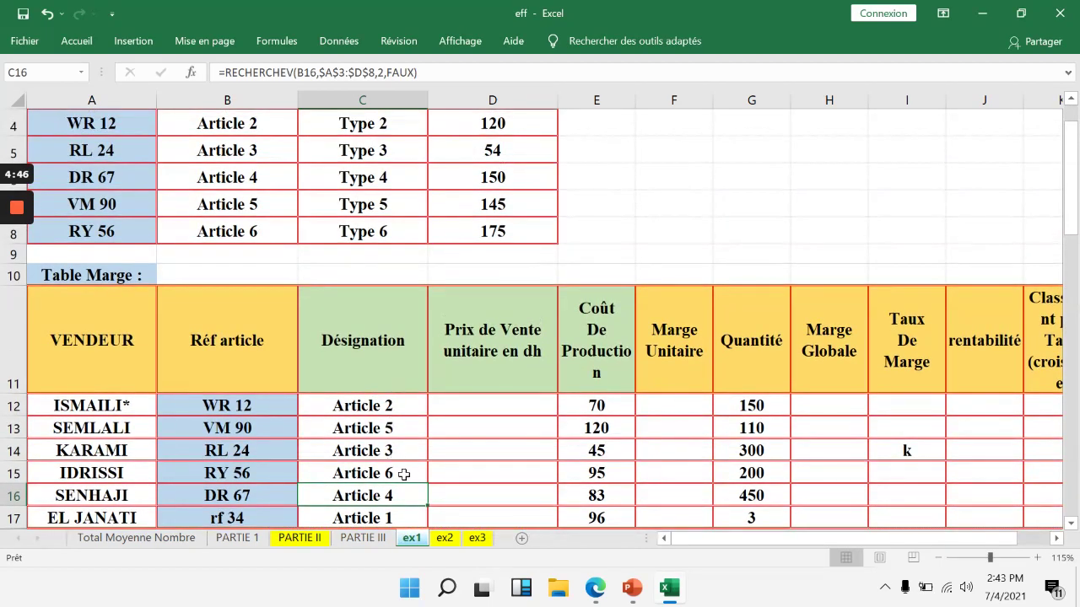
pyautogui.scroll(1, 510, 443)
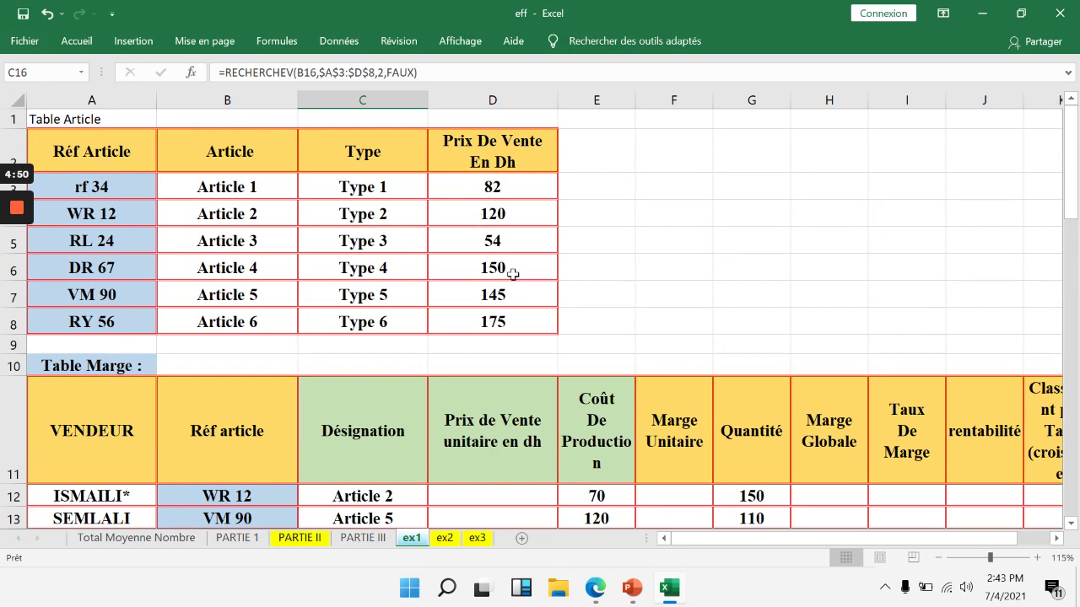
pyautogui.scroll(-1, 480, 457)
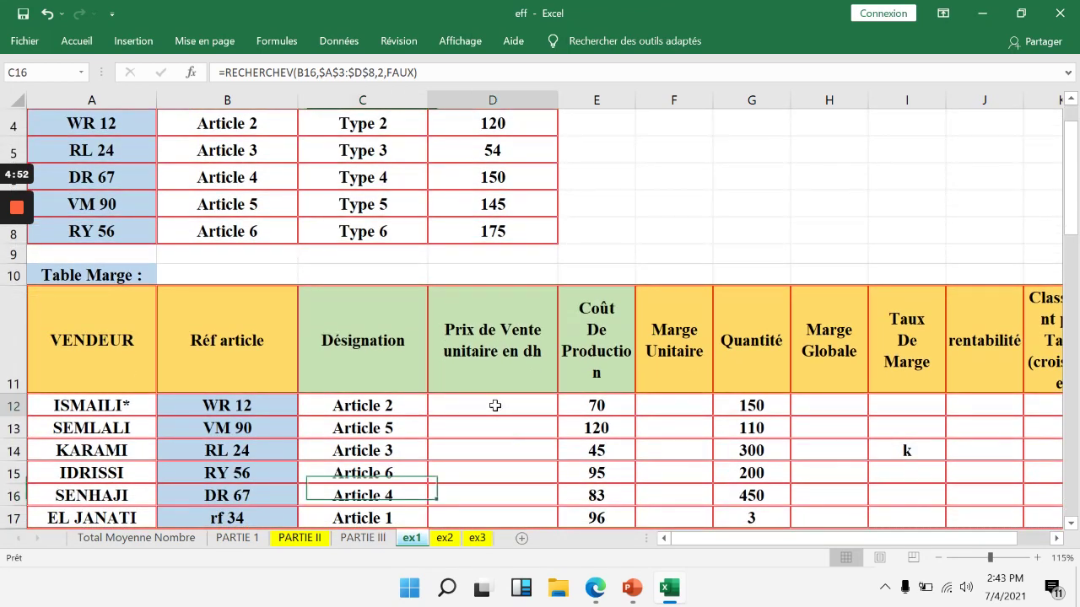
pyautogui.click(540, 406)
pyautogui.write('=r')
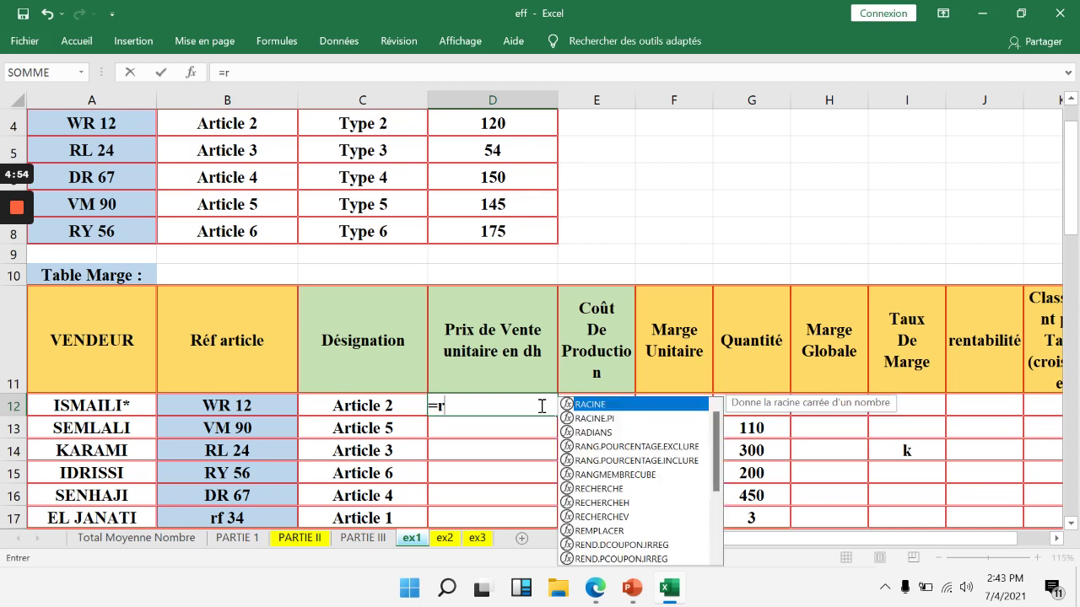
pyautogui.write('echerchev')
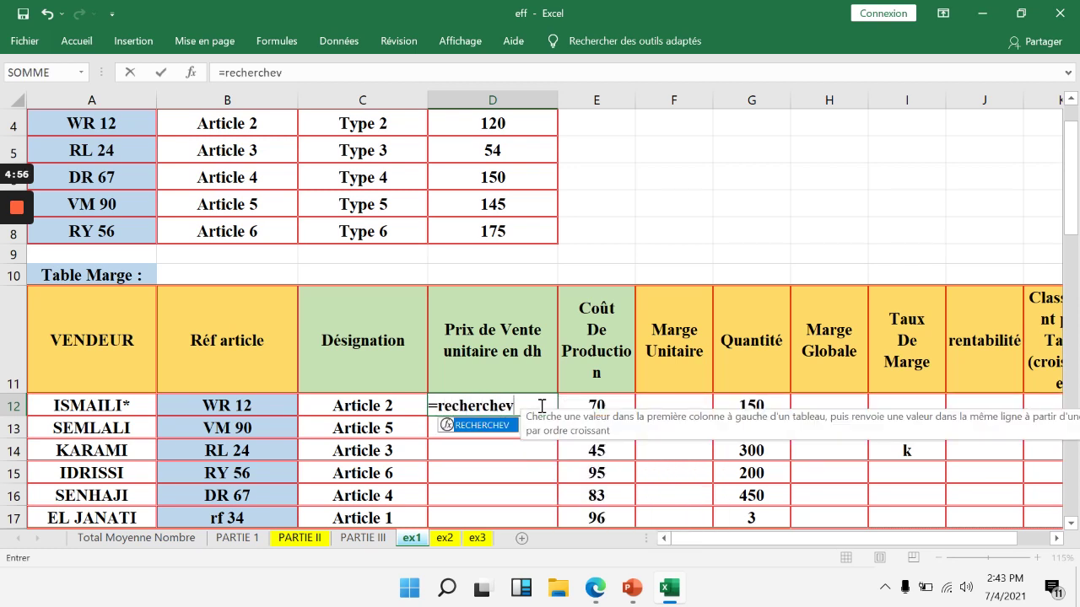
pyautogui.write('(')
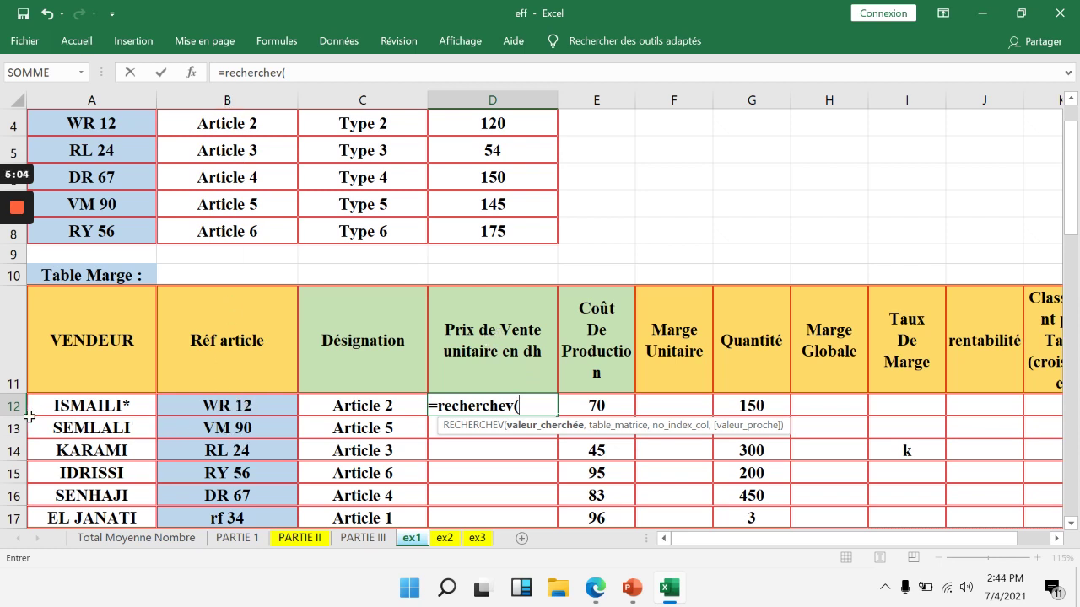
pyautogui.write('b12')
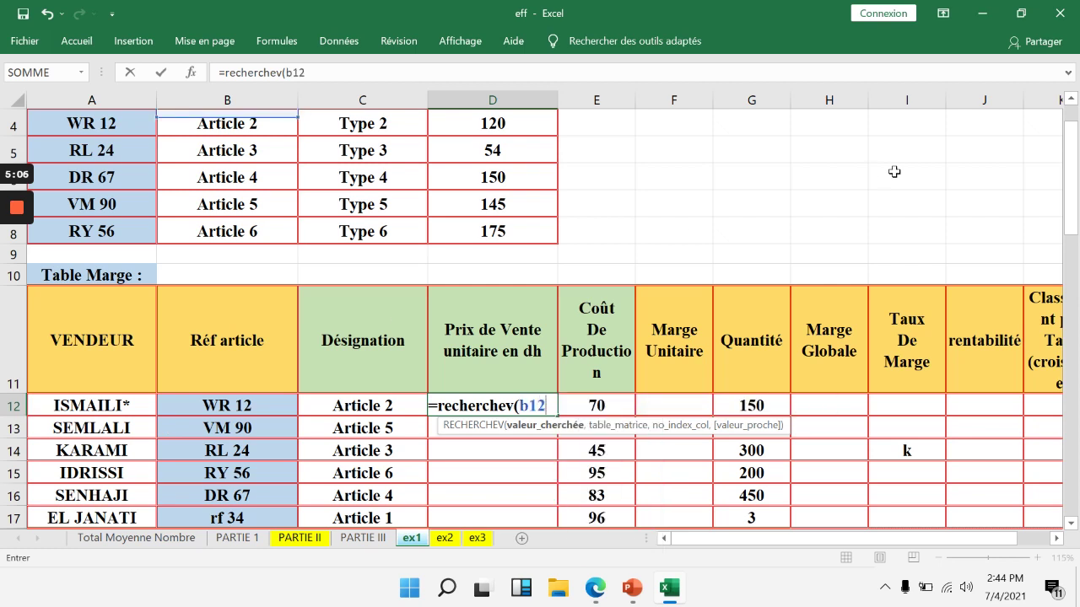
pyautogui.write(',')
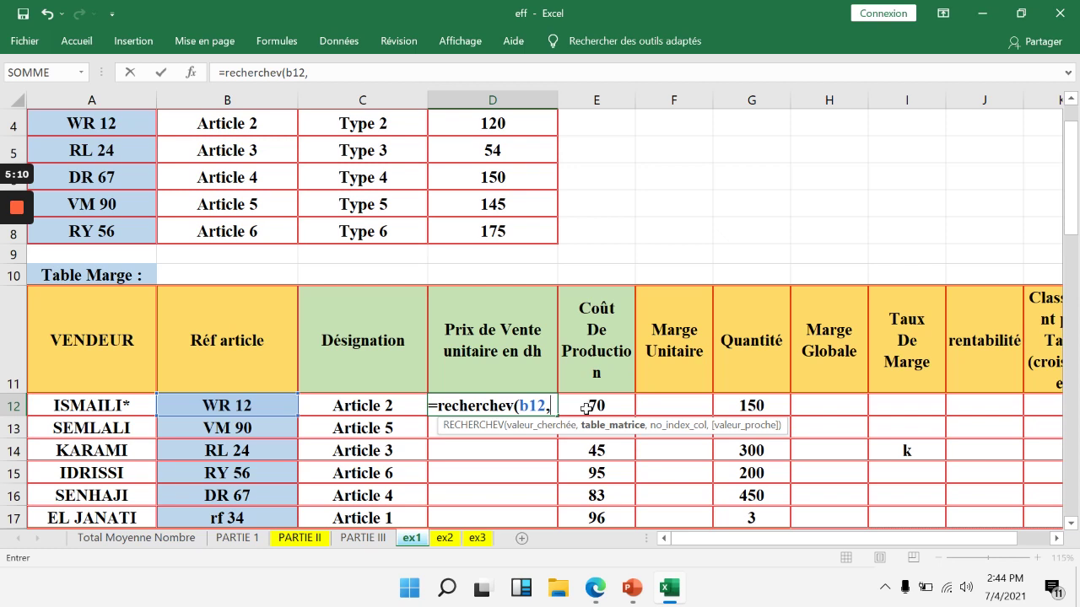
# - Add the article table range A3:D8 as the table argument of the RECHERCHEV formula in D12
pyautogui.scroll(1, 302, 193)
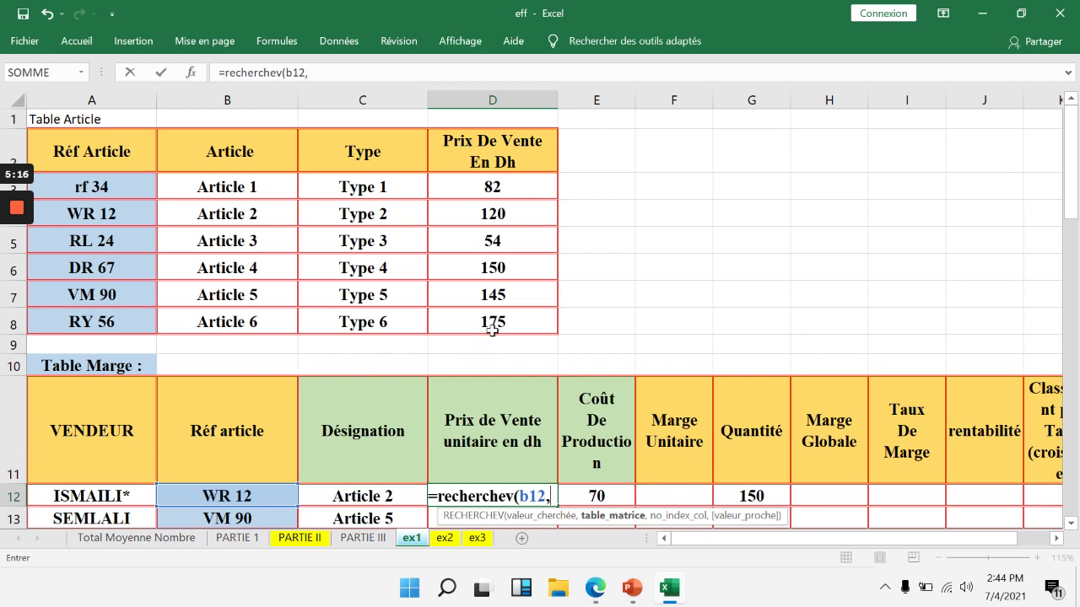
pyautogui.scroll(-2, 492, 329)
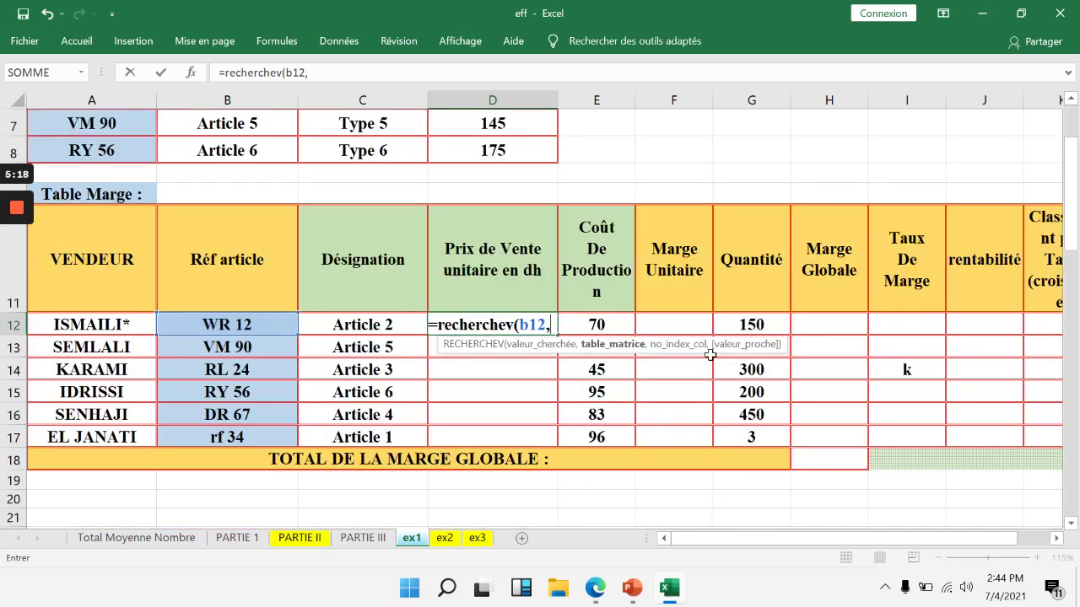
pyautogui.write('A3')
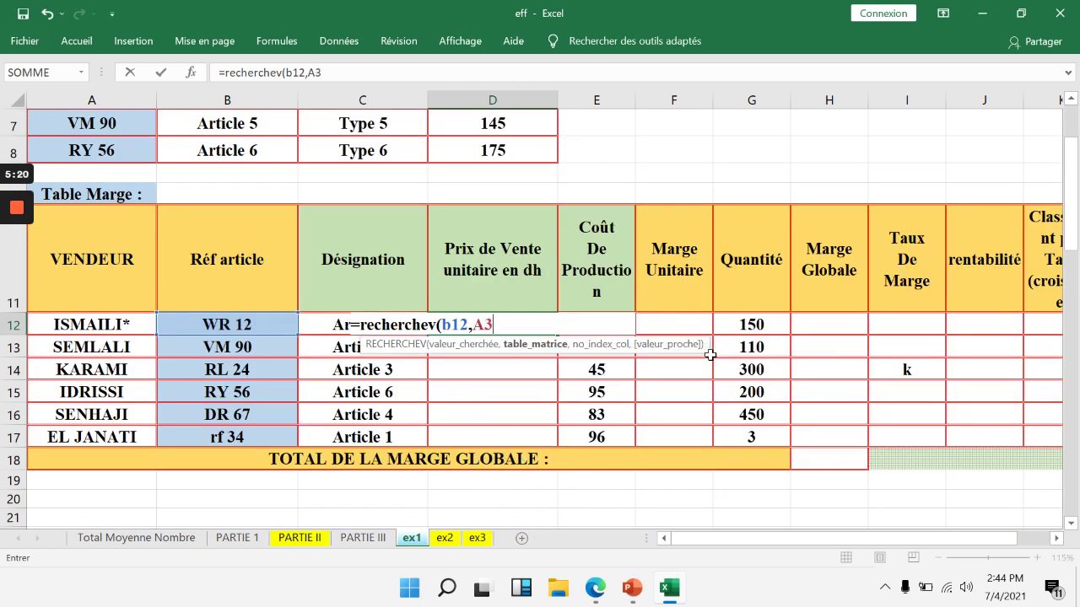
pyautogui.write(':D8')
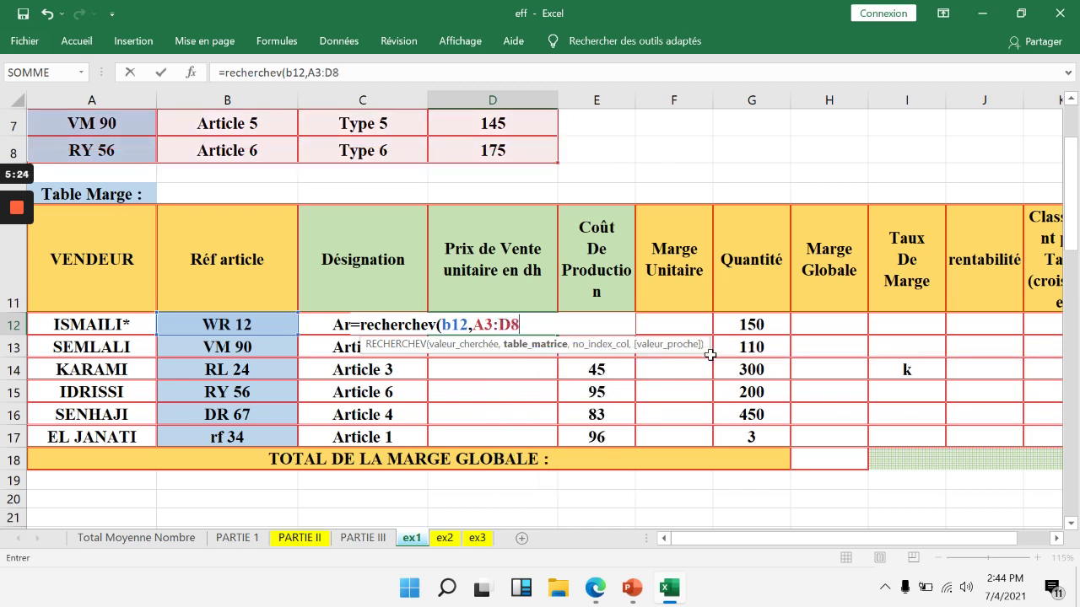
pyautogui.write(';')
# - Complete the exact-match lookup in D12 with column index 4, using comma separators, so it reads =RECHERCHEV(B12,A3:D8,4,FAUX)
pyautogui.scroll(2, 624, 389)
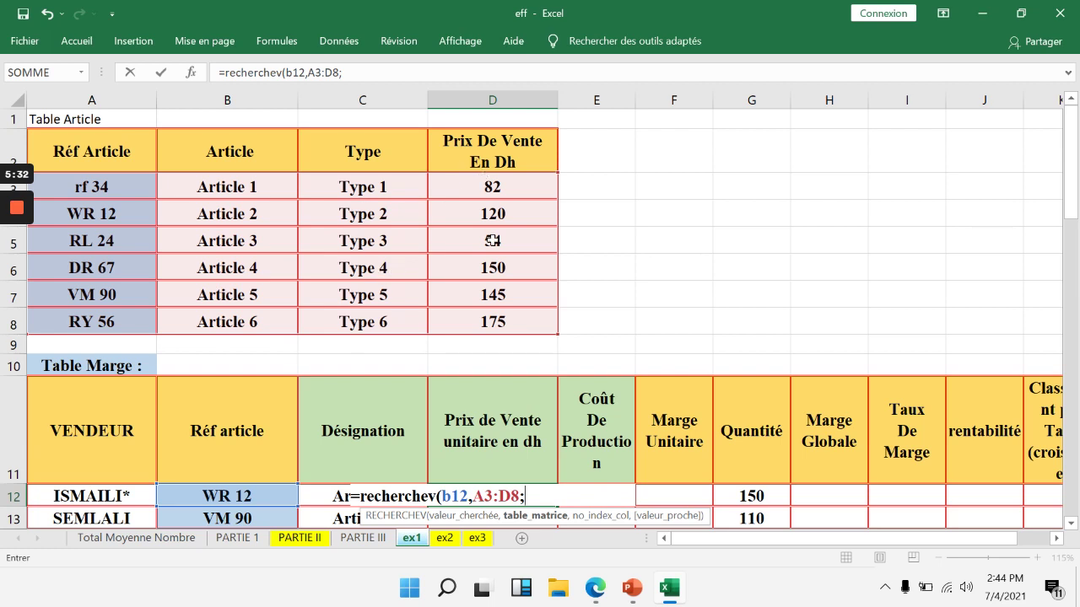
pyautogui.moveTo(552, 345); pyautogui.dragTo(553, 345)
pyautogui.scroll(-1, 553, 345)
pyautogui.write('4')
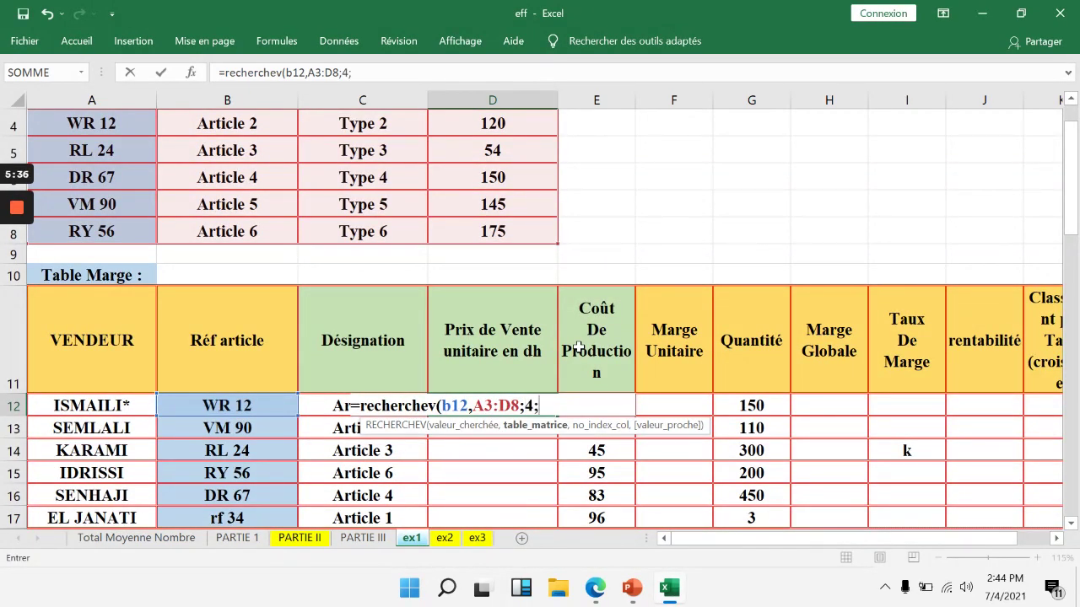
pyautogui.write(',')
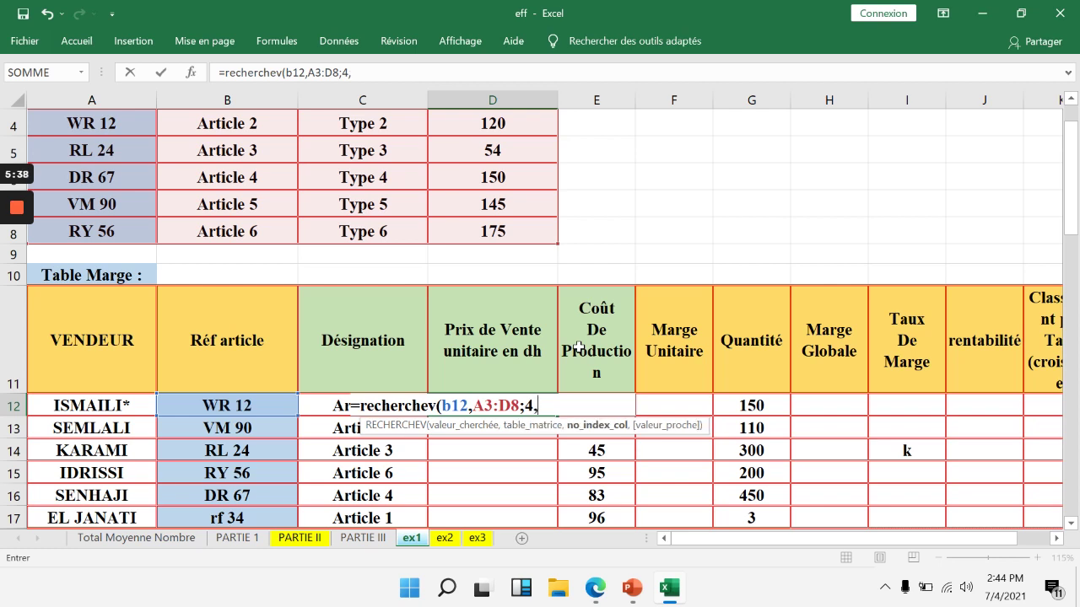
pyautogui.write('Faux)')
pyautogui.press('Return')
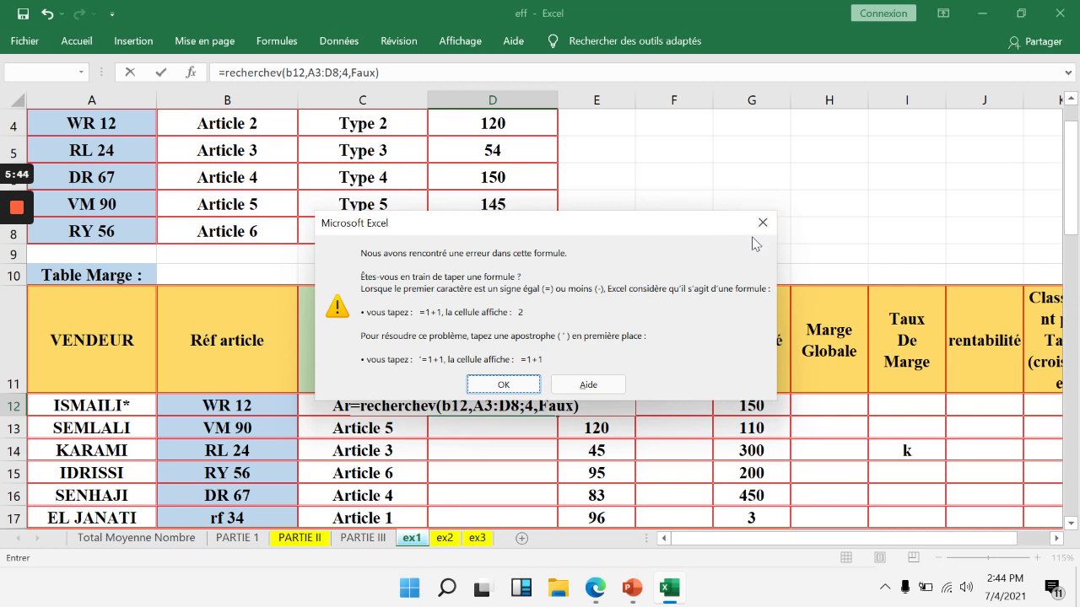
pyautogui.press('Return')
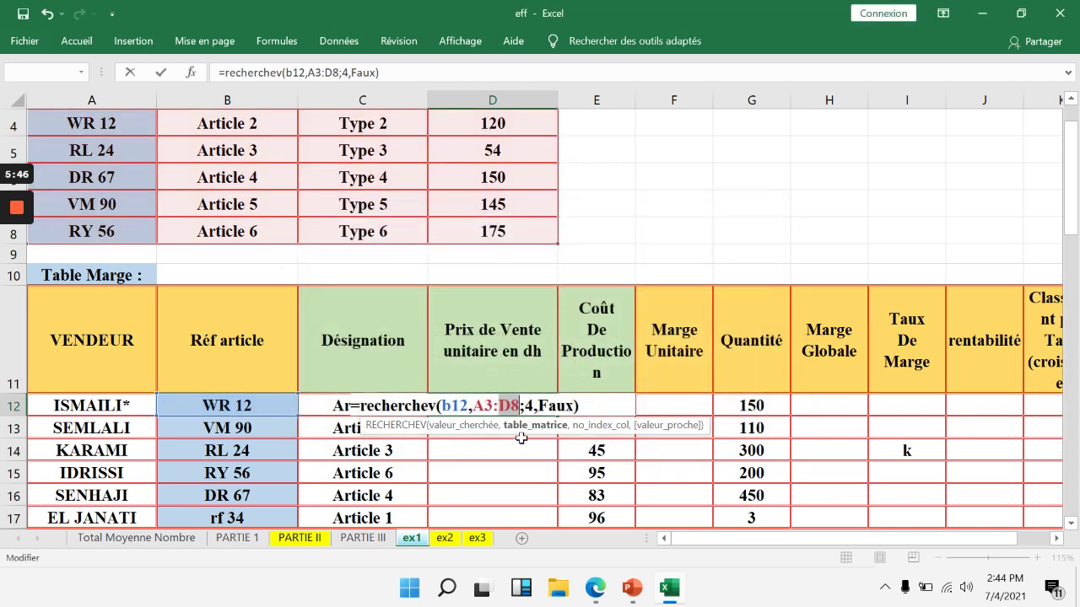
pyautogui.click(522, 406)
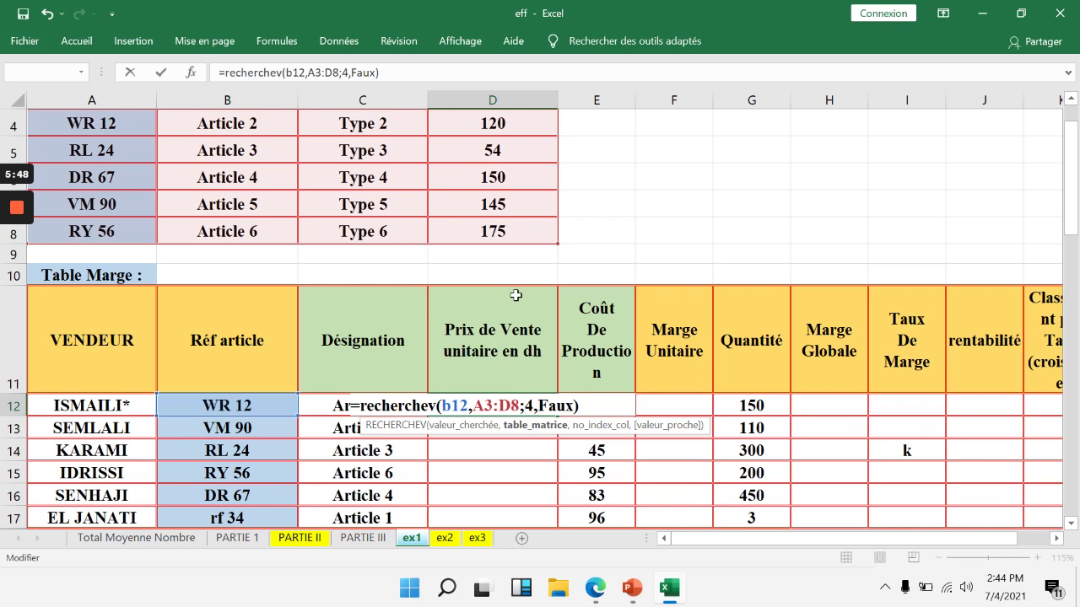
pyautogui.press('Return')
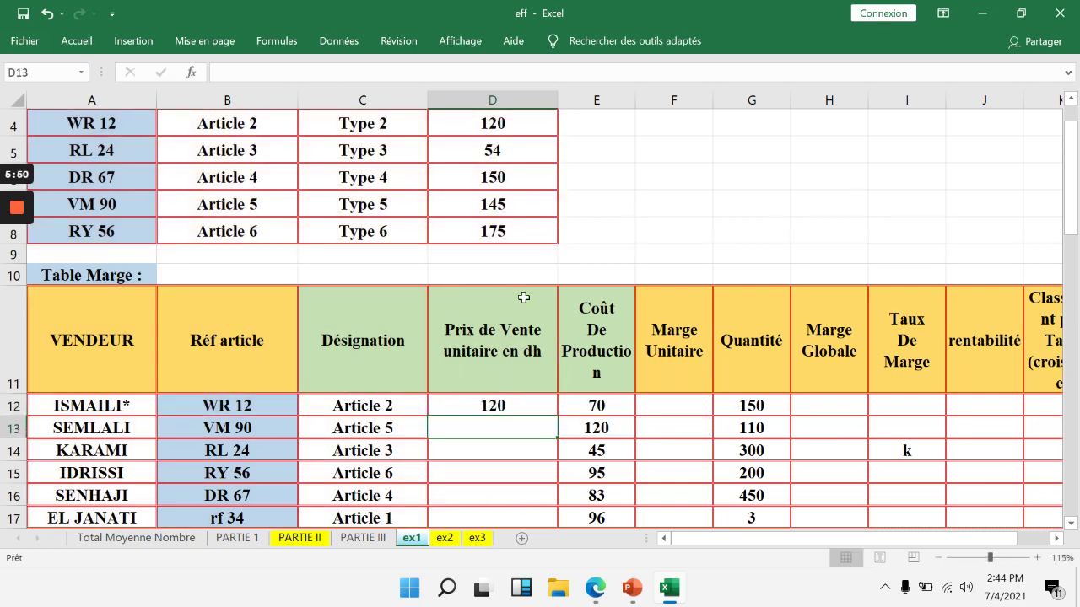
# - Make the table range in D12's RECHERCHEV formula absolute, so it reads =RECHERCHEV(B12,$A$3:$D$8,4,FAUX)
pyautogui.click(498, 407)
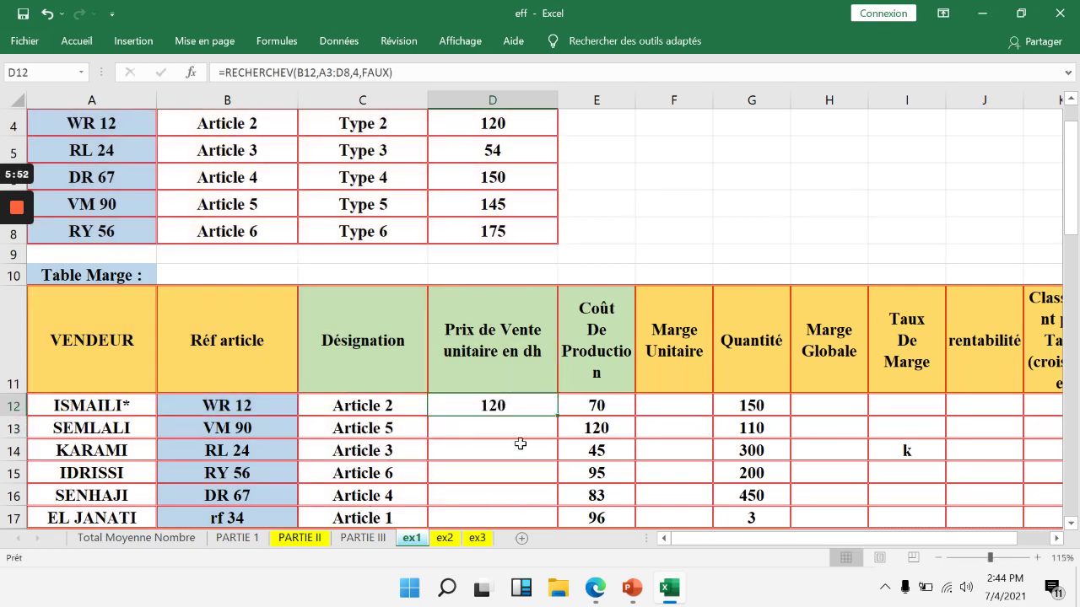
pyautogui.doubleClick(521, 406)
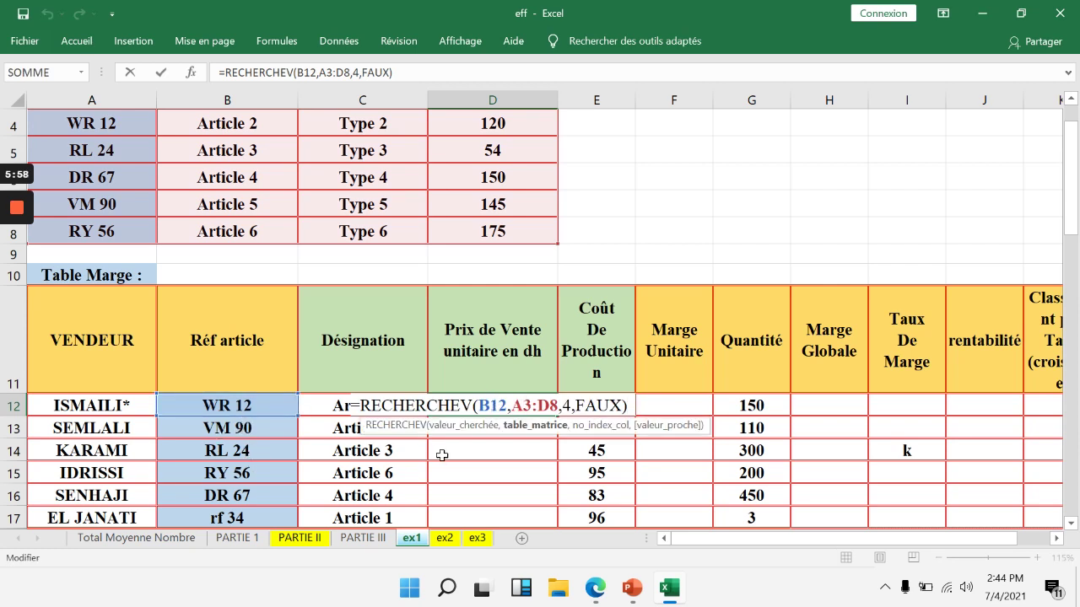
pyautogui.press('Return')
pyautogui.doubleClick(486, 425)
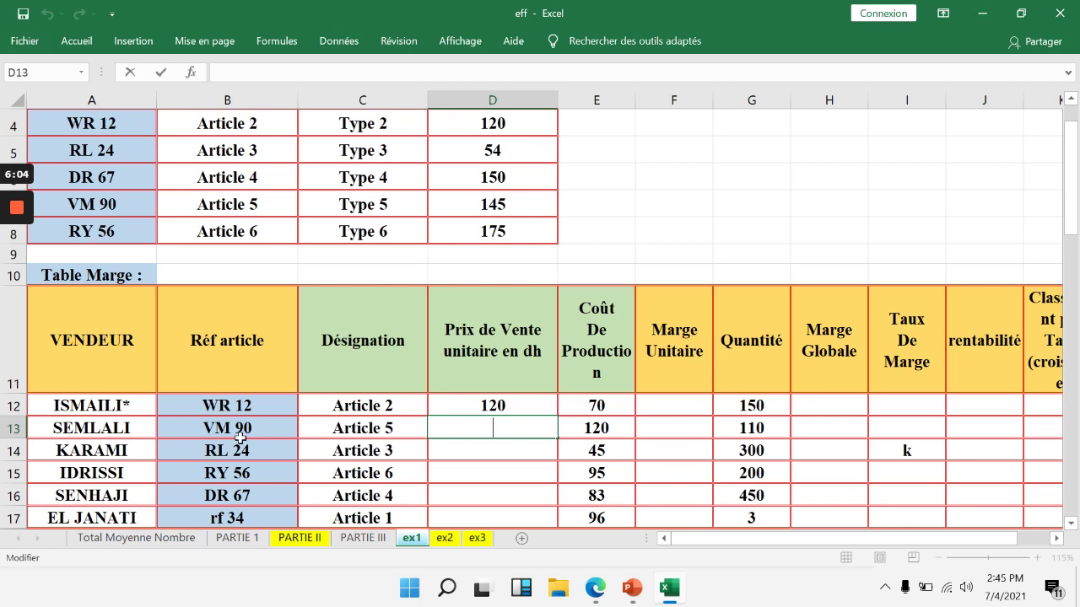
pyautogui.doubleClick(491, 404)
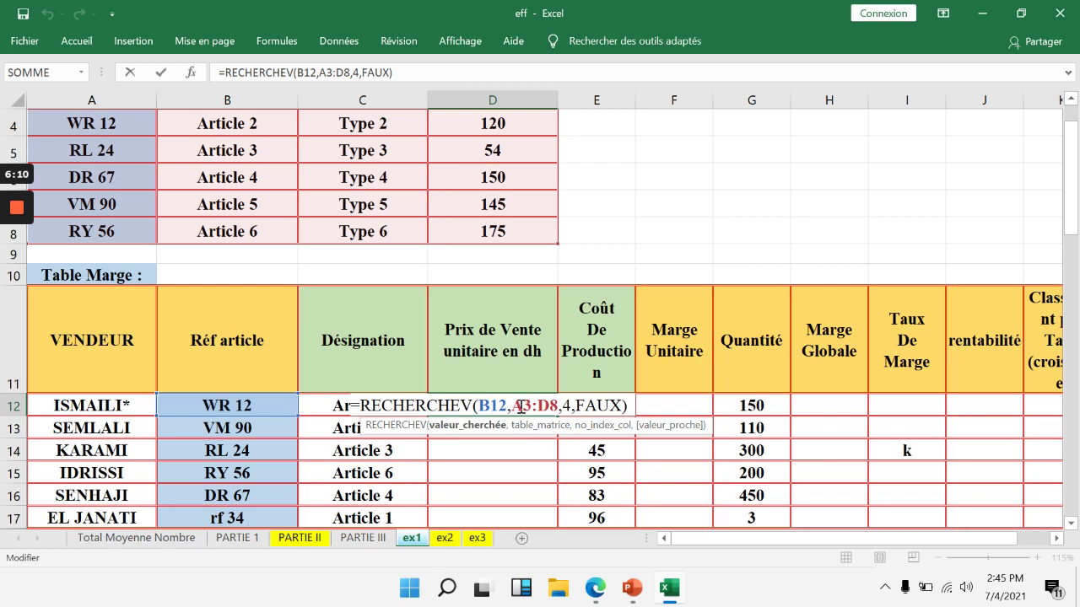
pyautogui.moveTo(512, 405); pyautogui.dragTo(558, 405)
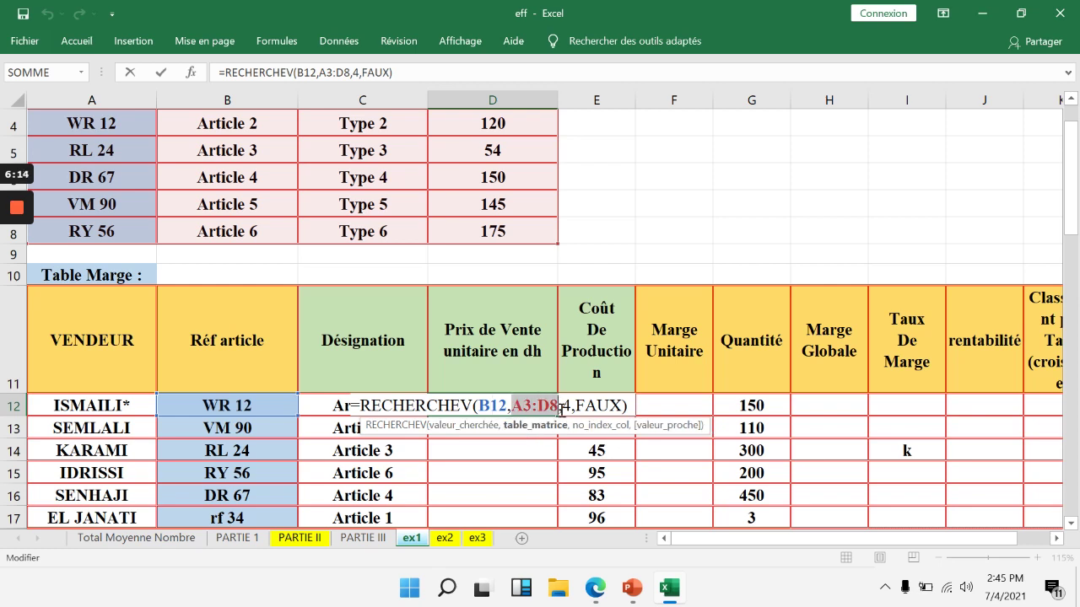
pyautogui.press('F4')
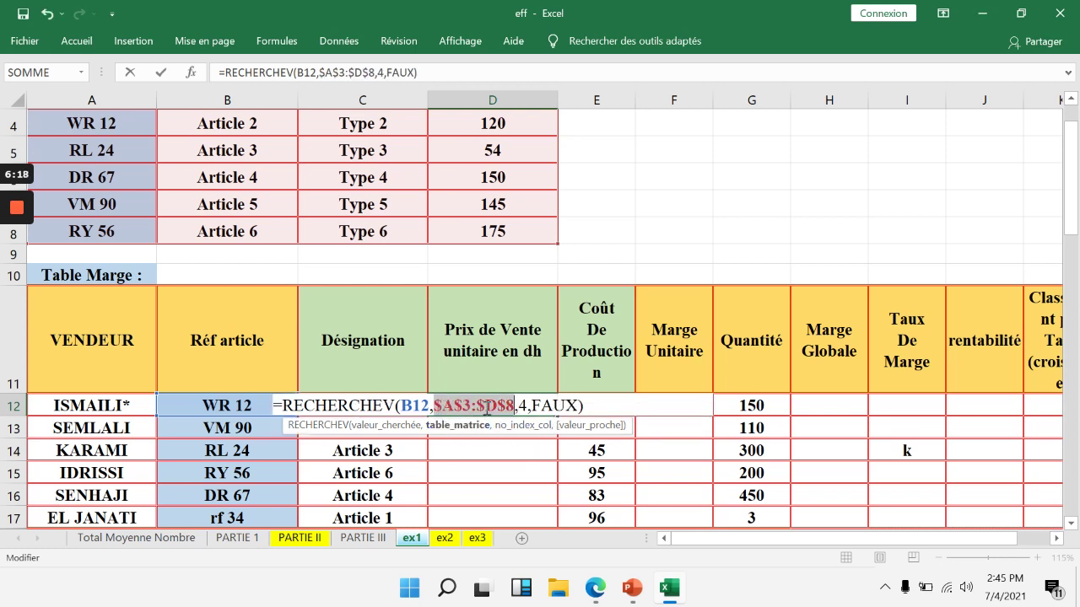
pyautogui.press('Return')
# - Fill the D12 price lookup down the Prix de Vente unitaire column to D17
pyautogui.click(552, 410)
pyautogui.moveTo(561, 448); pyautogui.dragTo(561, 518)
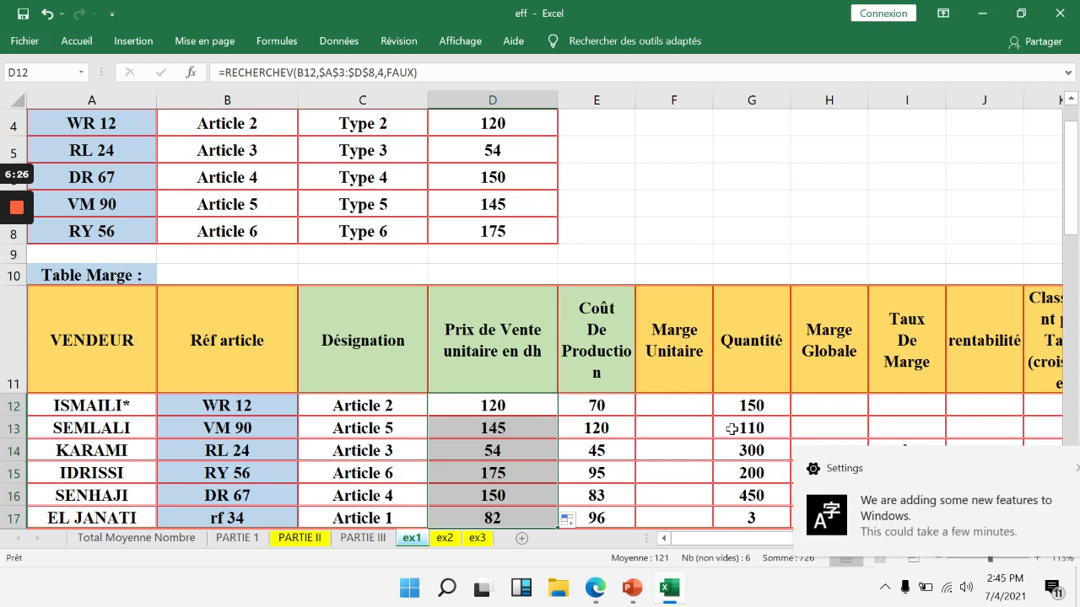
pyautogui.click(1046, 470)
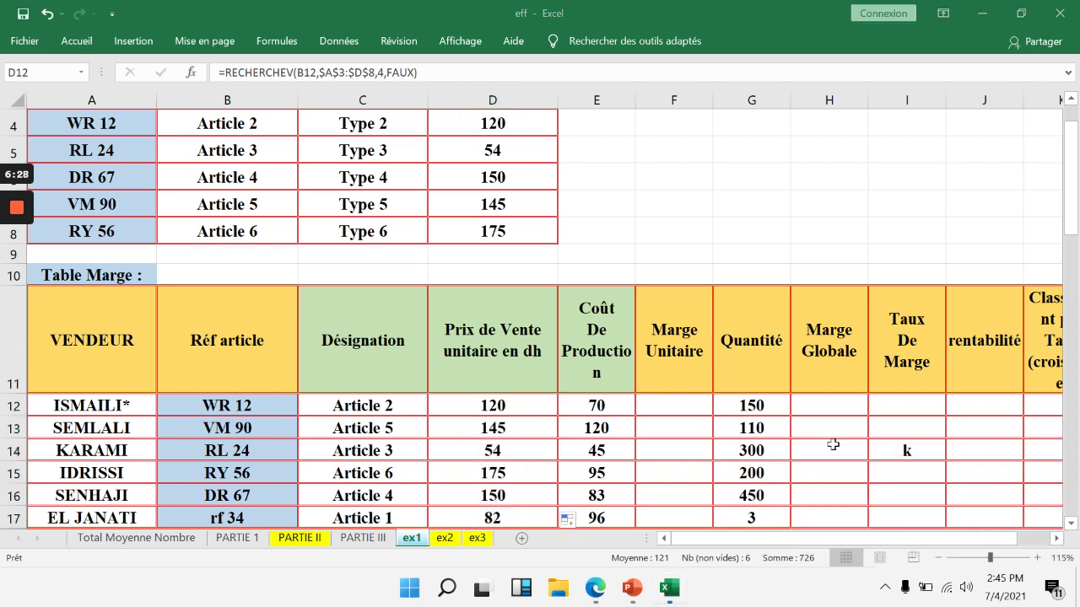
# - Shift the picture of the exam questions below the Table Marge slightly to the left on the sheet
pyautogui.scroll(-3, 725, 429)
pyautogui.scroll(-2, 729, 428)
pyautogui.scroll(-1, 729, 429)
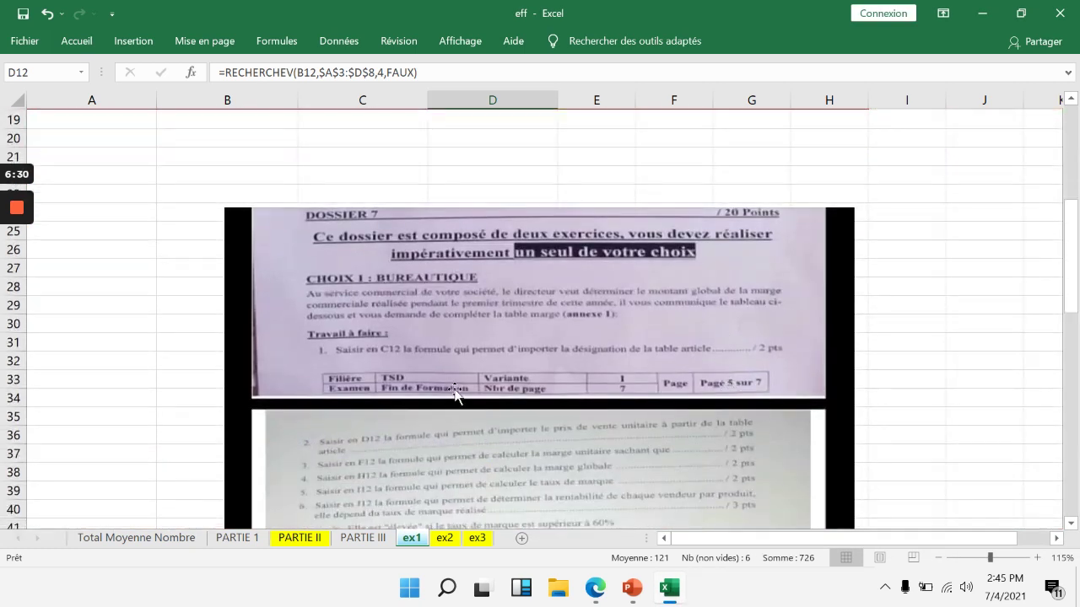
pyautogui.scroll(-1, 430, 364)
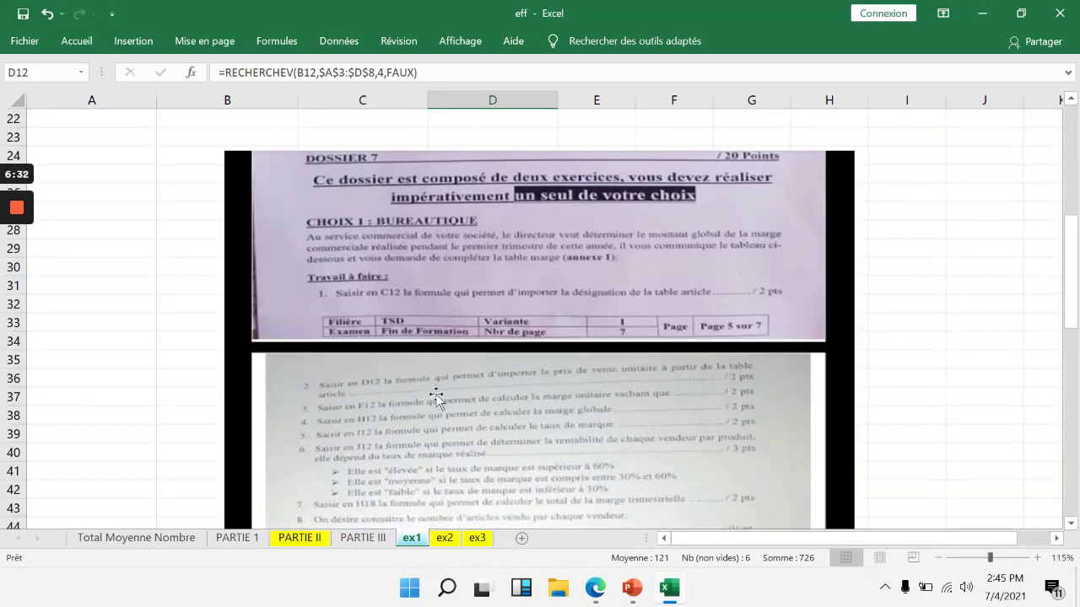
pyautogui.keyDown('ctrl'); pyautogui.scroll(2, 436, 396); pyautogui.keyUp('ctrl')
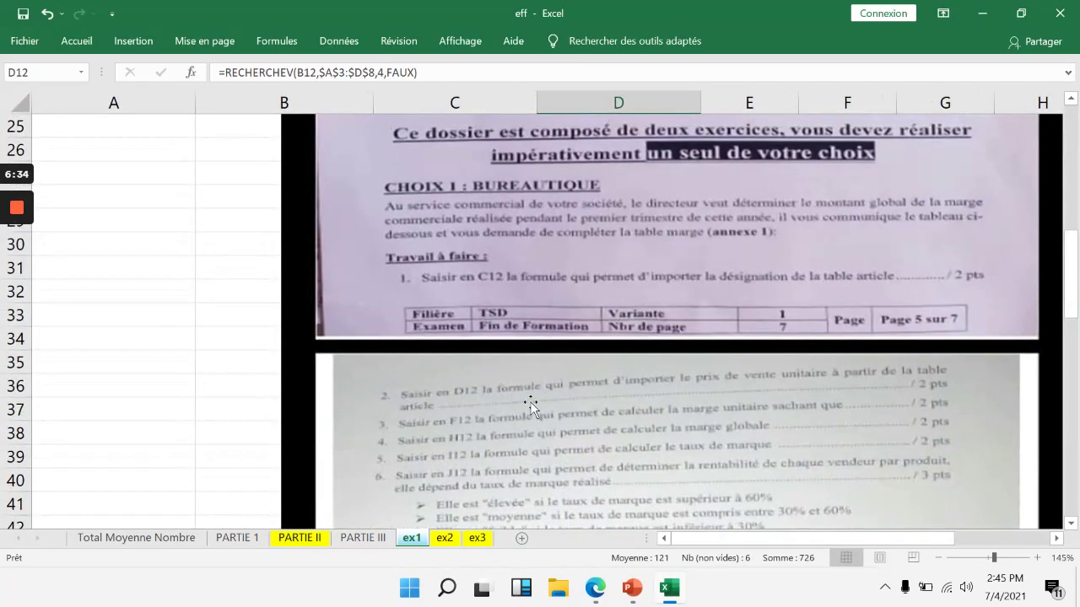
pyautogui.moveTo(658, 417); pyautogui.dragTo(553, 404)
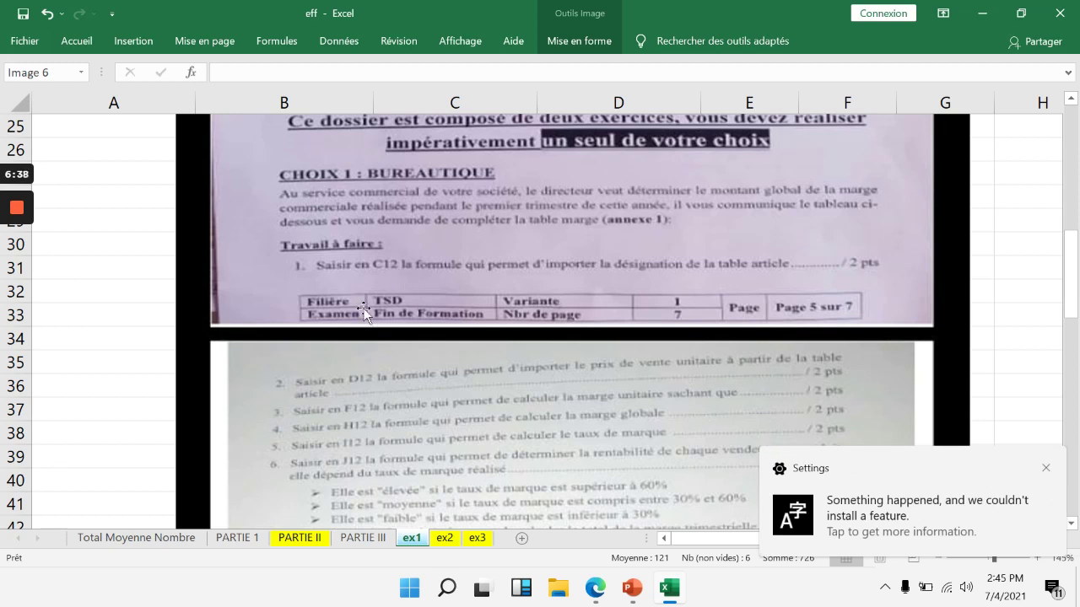
# - Review the lookup formulas in C12 and D12 against the exam questions, and read question 3 about the unit margin in F12
pyautogui.scroll(6, 400, 281)
pyautogui.click(477, 386)
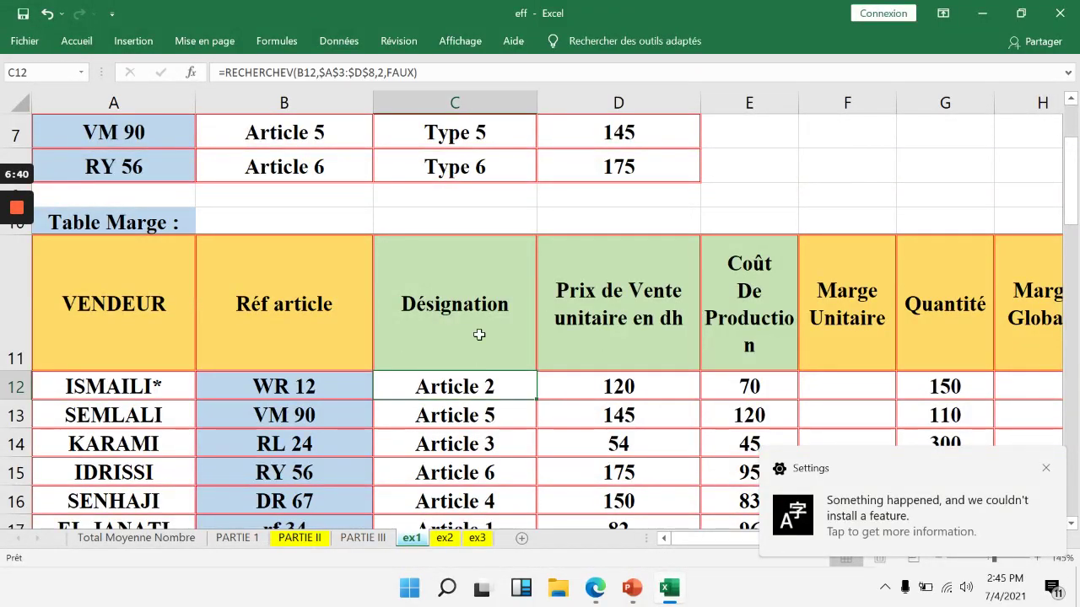
pyautogui.click(620, 386)
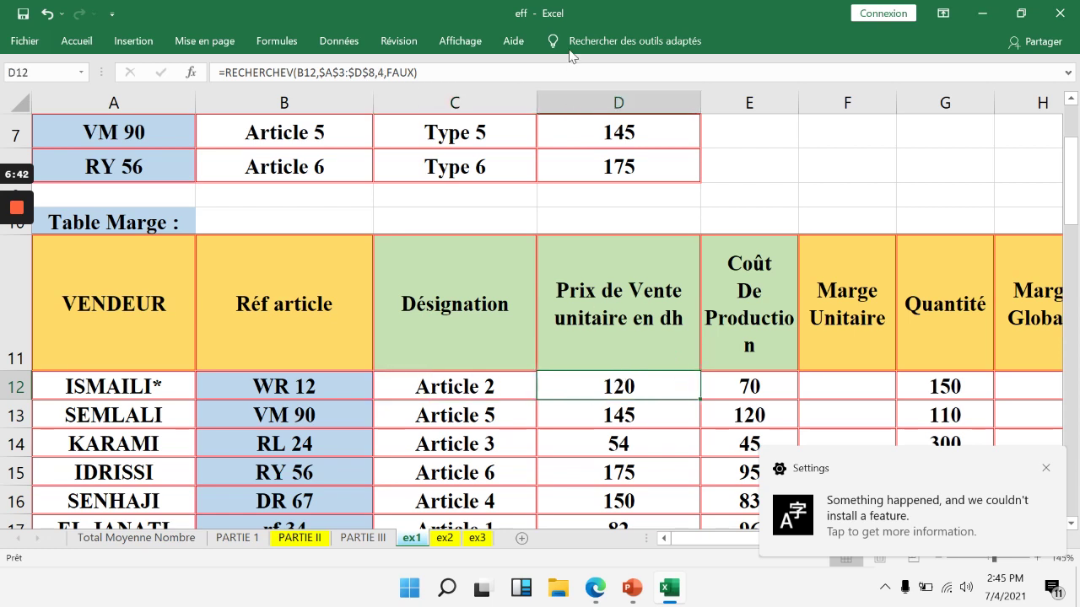
pyautogui.scroll(-8, 415, 472)
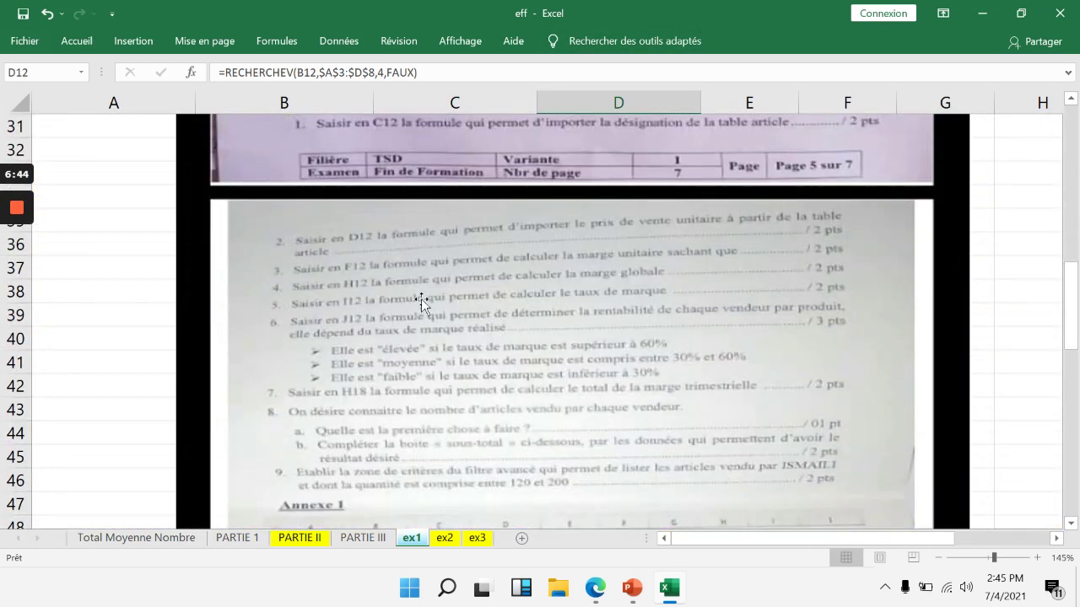
pyautogui.scroll(1, 334, 306)
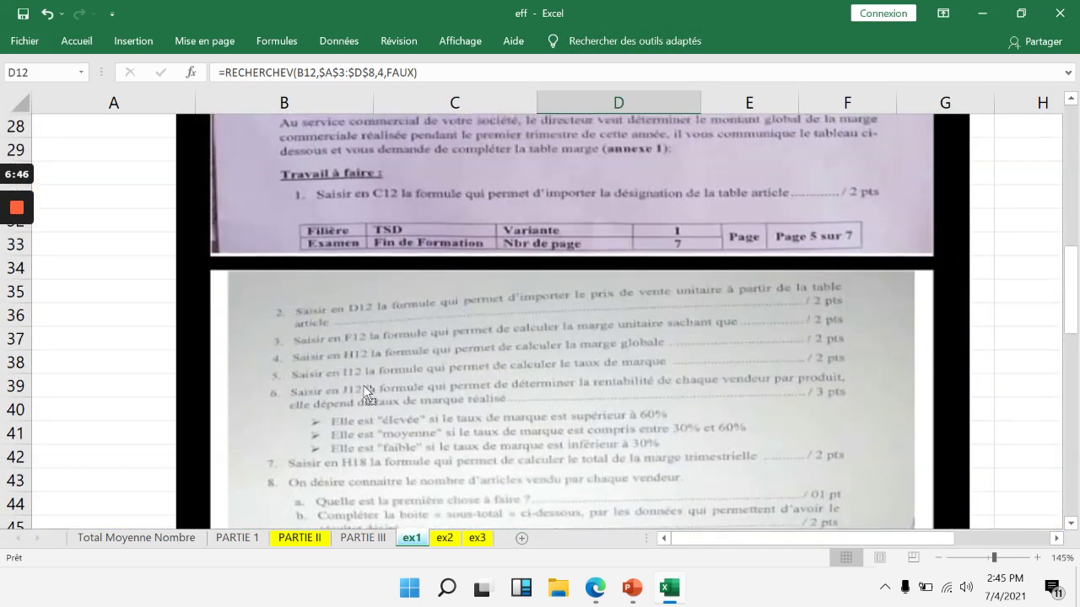
pyautogui.scroll(5, 365, 388)
pyautogui.click(350, 388)
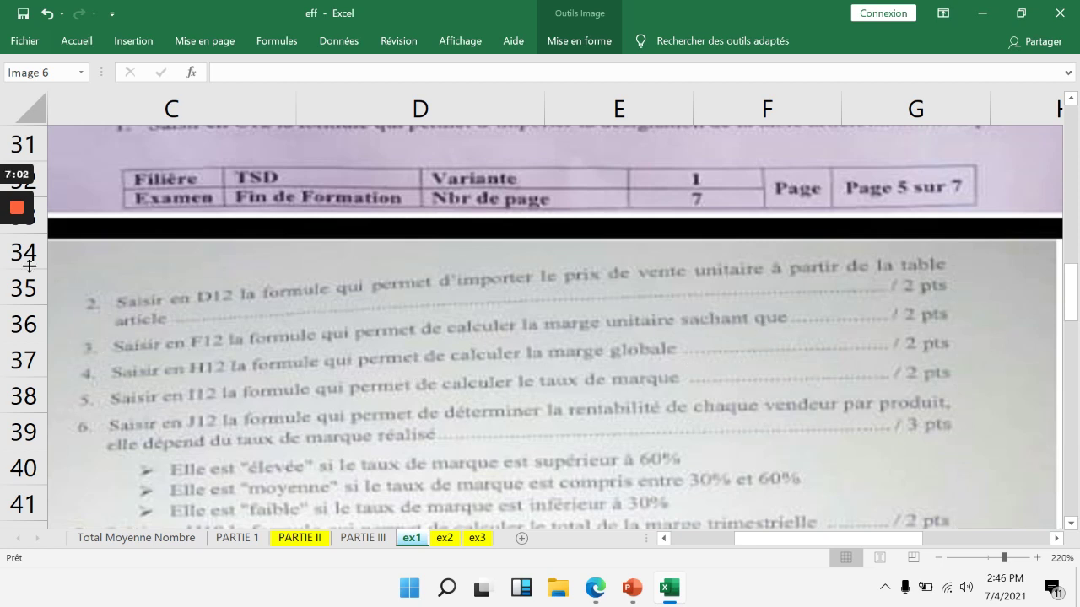
pyautogui.moveTo(3, 287)
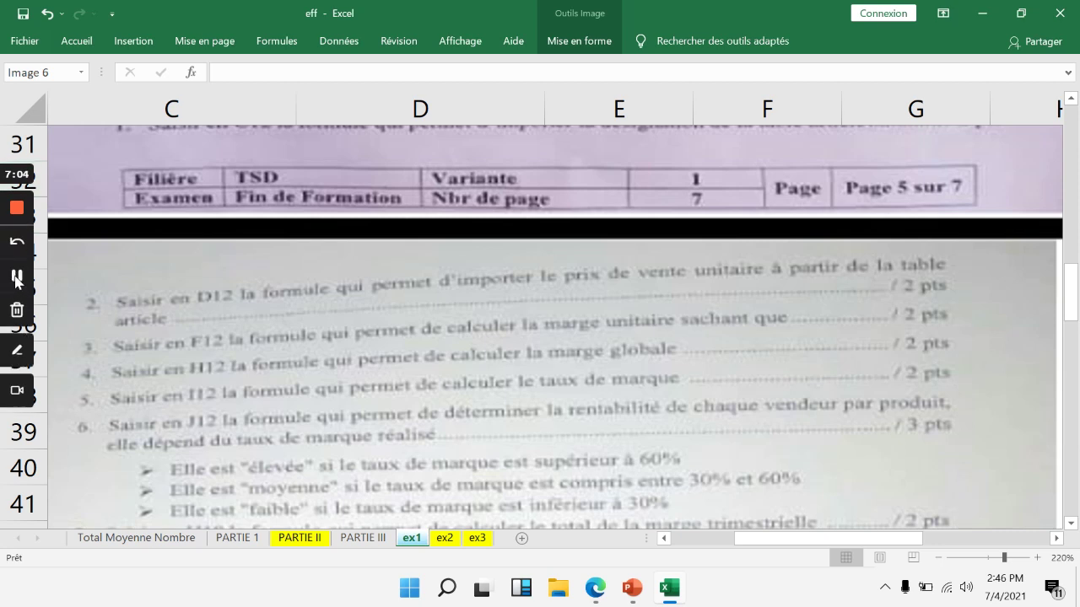
# - Enter the Marge Unitaire formula =D12-E12 in F12
pyautogui.scroll(7, 379, 316)
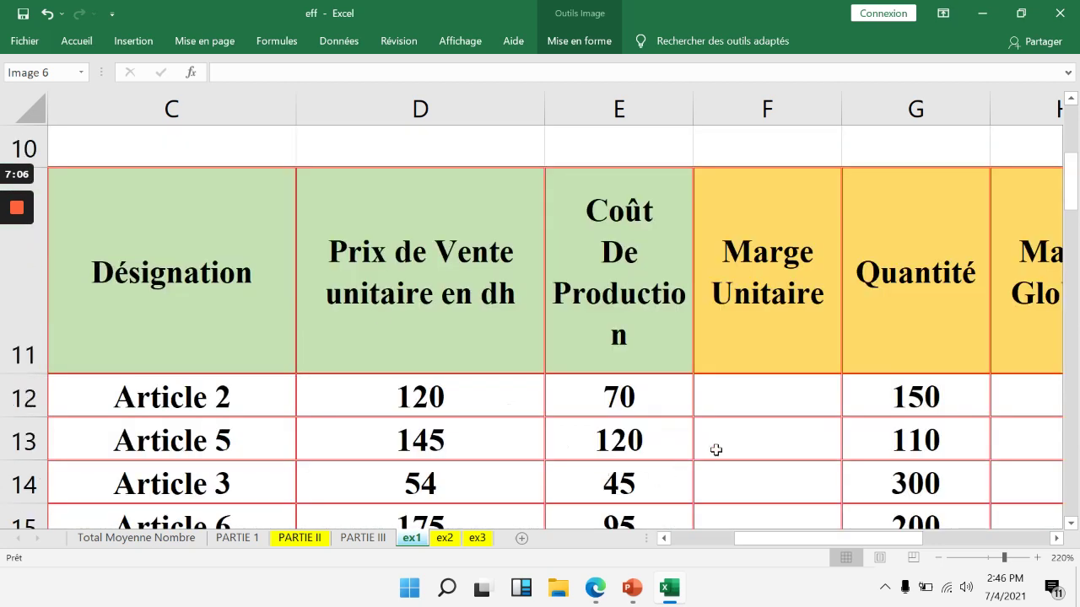
pyautogui.click(754, 409)
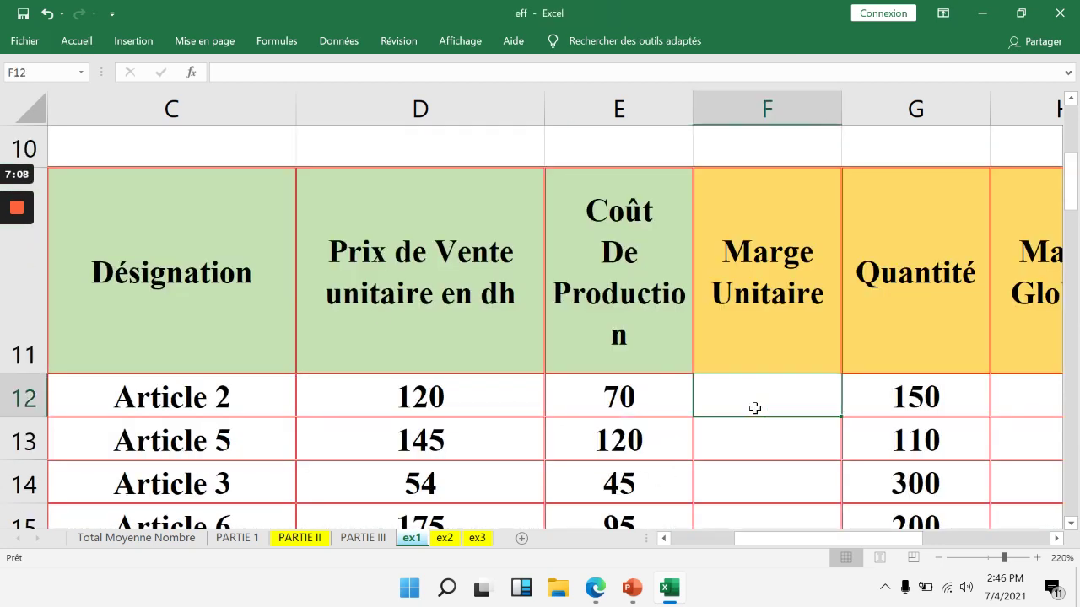
pyautogui.write('=')
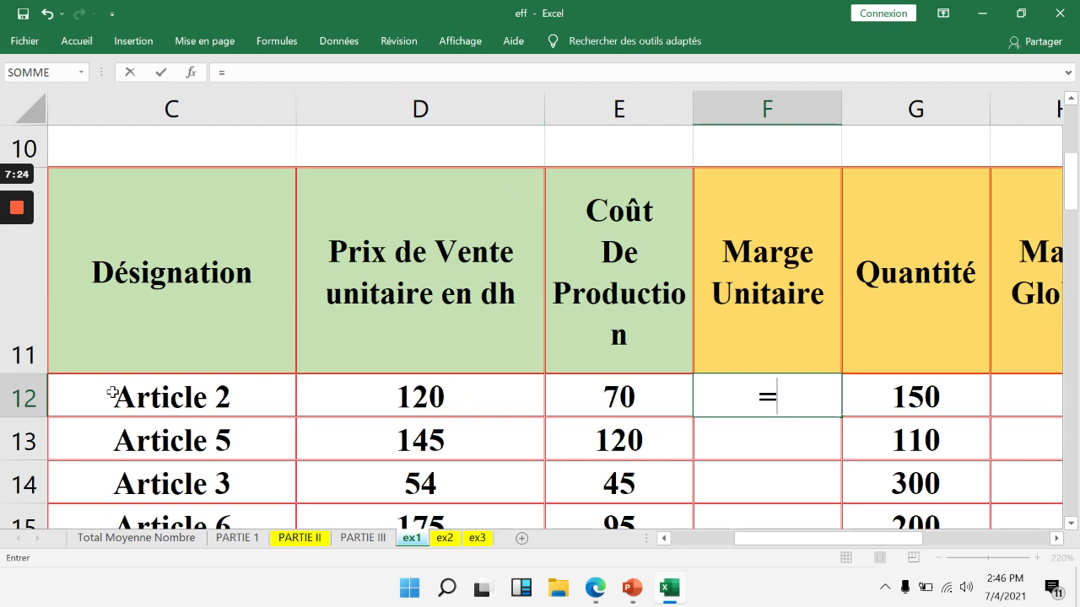
pyautogui.write('D12')
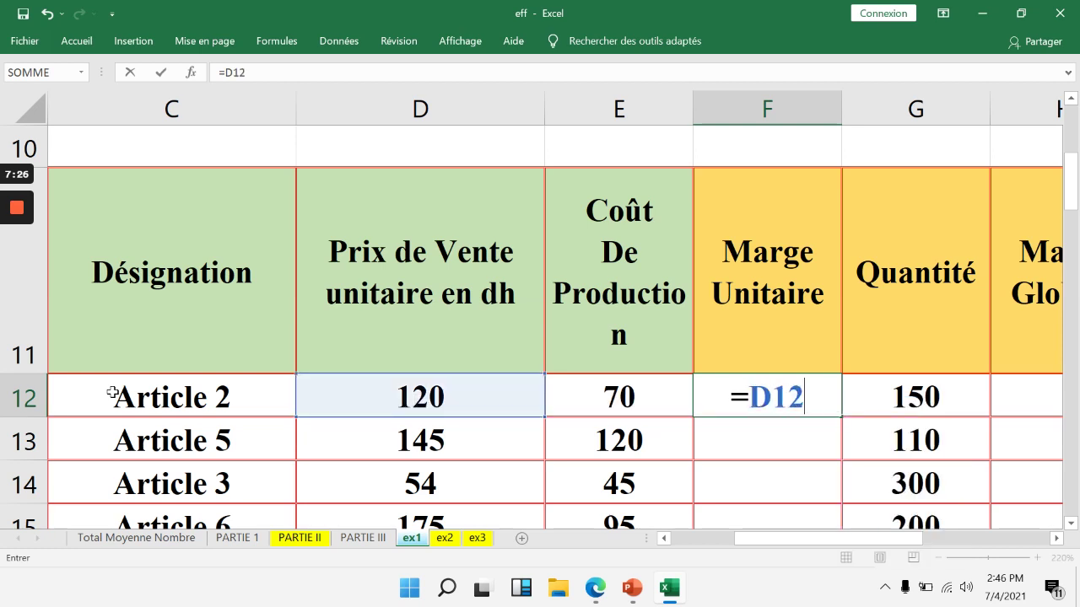
pyautogui.write('-')
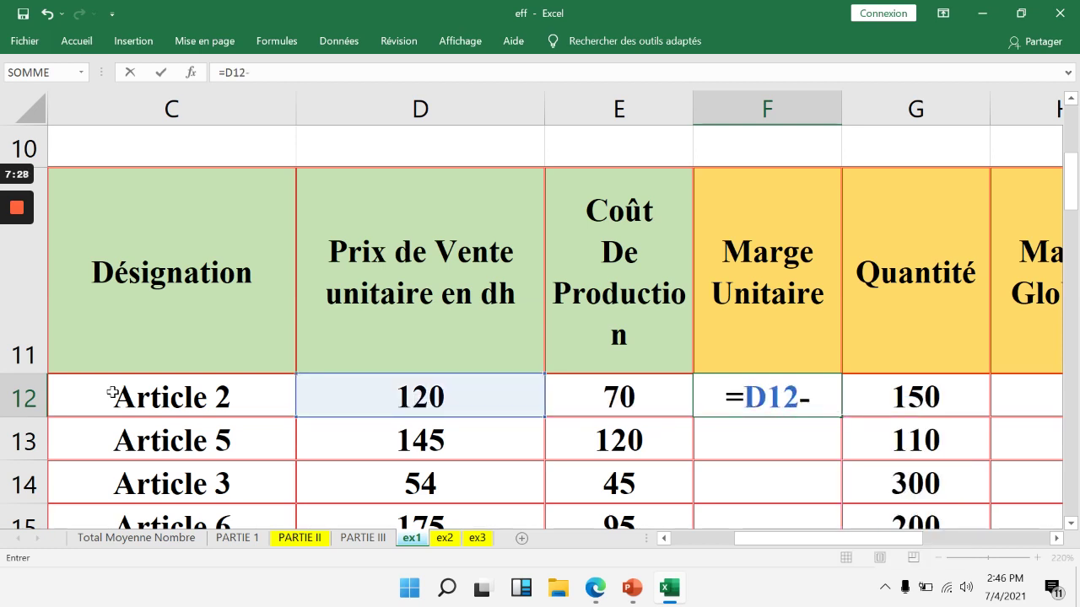
pyautogui.write('E12')
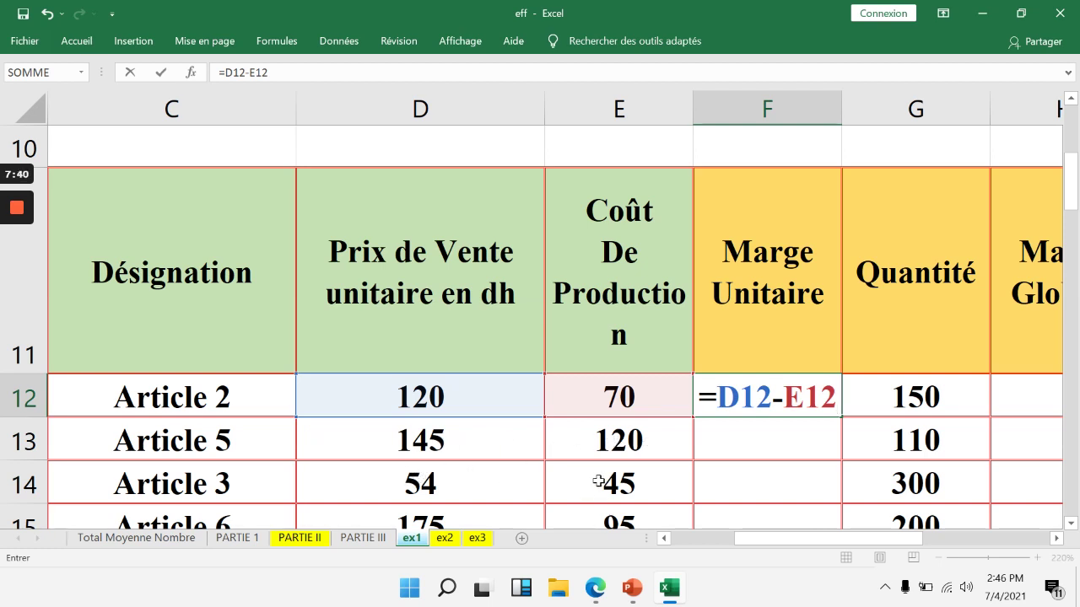
pyautogui.press('Return')
# - Fill the F12 formula down the Marge Unitaire column to F17
pyautogui.click(814, 403)
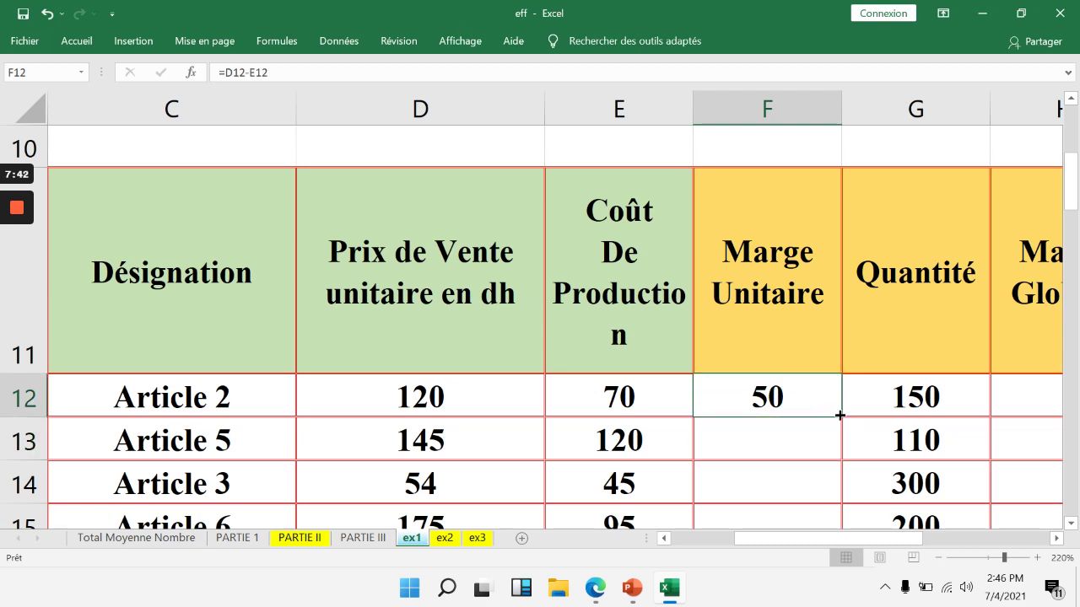
pyautogui.doubleClick(824, 401)
pyautogui.press('Escape')
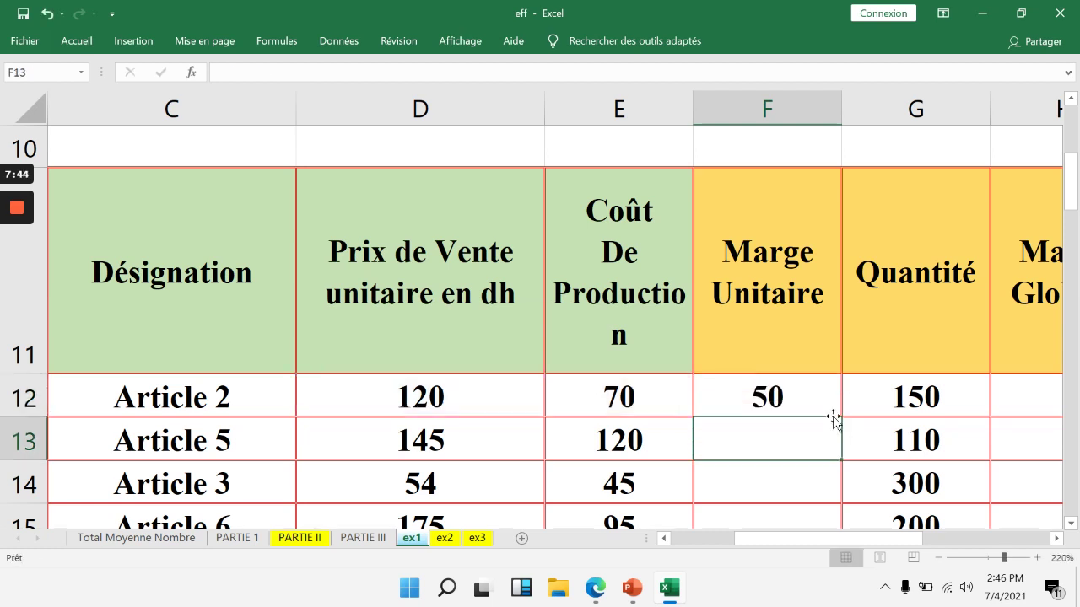
pyautogui.moveTo(842, 416)
pyautogui.mouseDown()
pyautogui.moveTo(835, 539)
pyautogui.moveTo(827, 380)
pyautogui.moveTo(849, 405)
pyautogui.mouseUp()
pyautogui.scroll(2, 848, 405)
pyautogui.scroll(-2, 849, 405)
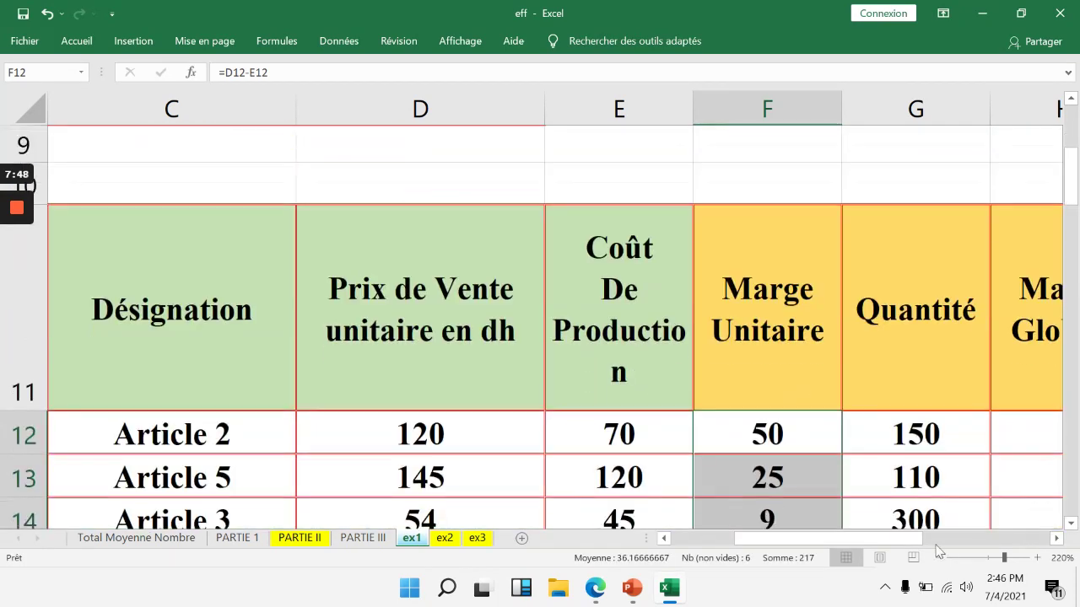
# - Read exam question 4 about the marge globale formula for H12 and locate the Quantité and Marge Globale columns
pyautogui.click(938, 559)
pyautogui.scroll(-6, 523, 438)
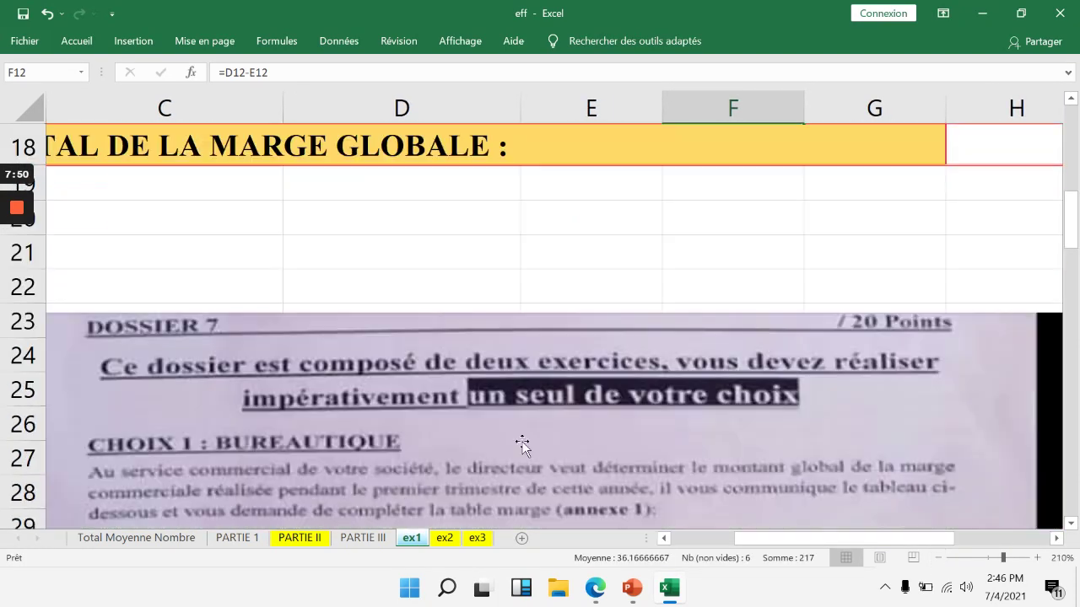
pyautogui.scroll(-1, 532, 432)
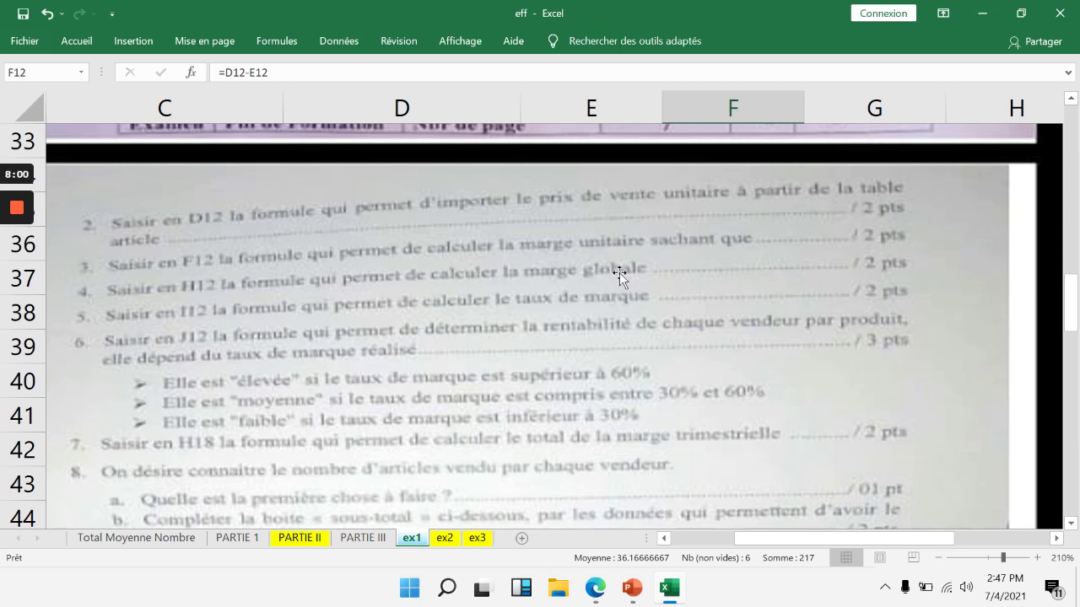
pyautogui.scroll(7, 1024, 261)
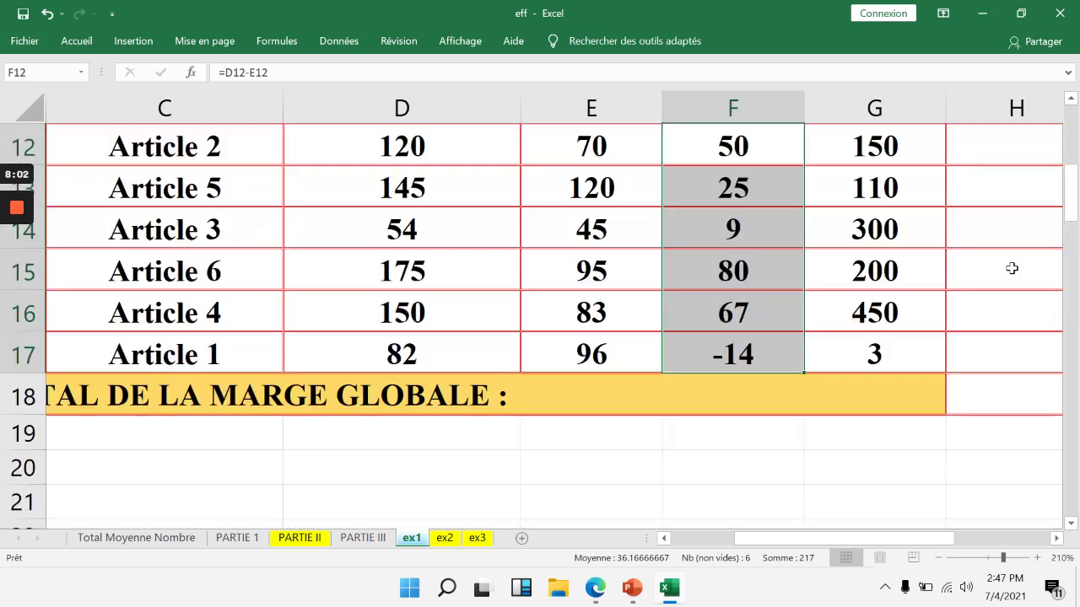
pyautogui.scroll(1, 1011, 268)
pyautogui.click(938, 558)
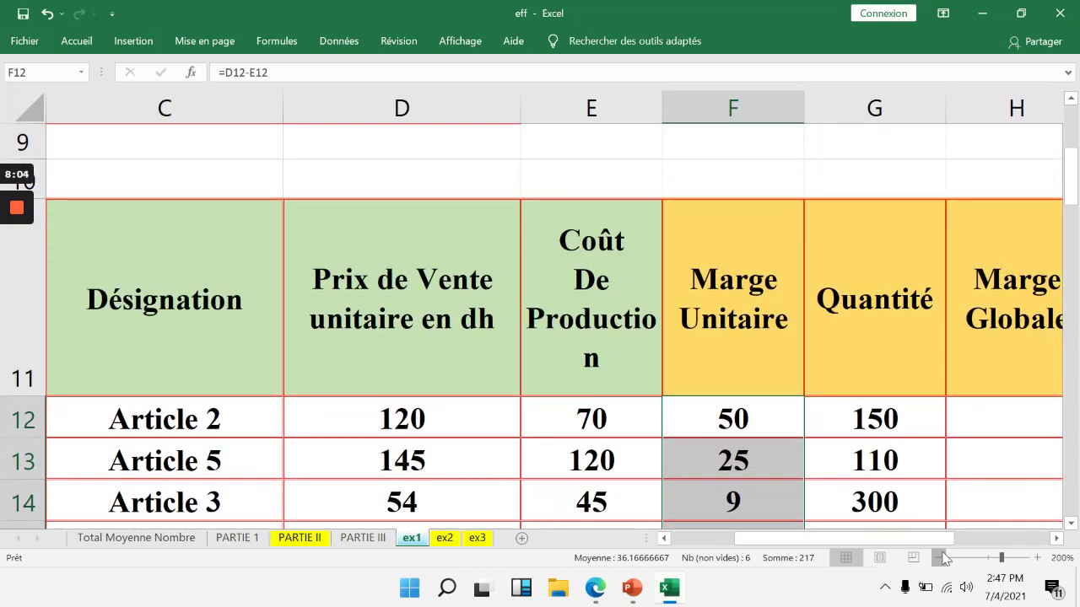
pyautogui.scroll(-1, 937, 506)
pyautogui.scroll(3, 930, 492)
pyautogui.scroll(-2, 931, 492)
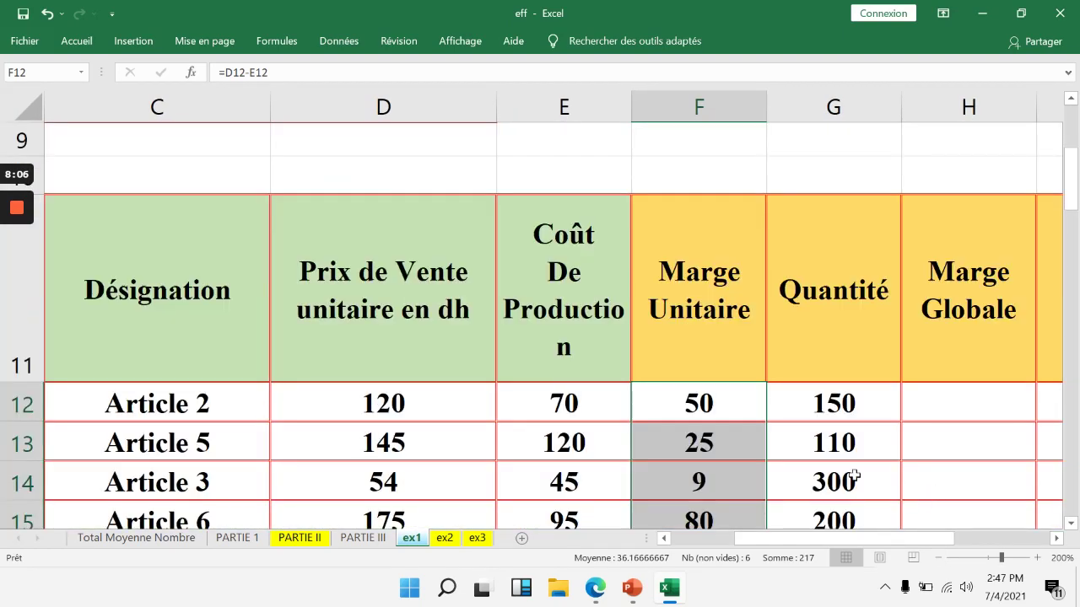
pyautogui.moveTo(823, 546); pyautogui.dragTo(855, 547)
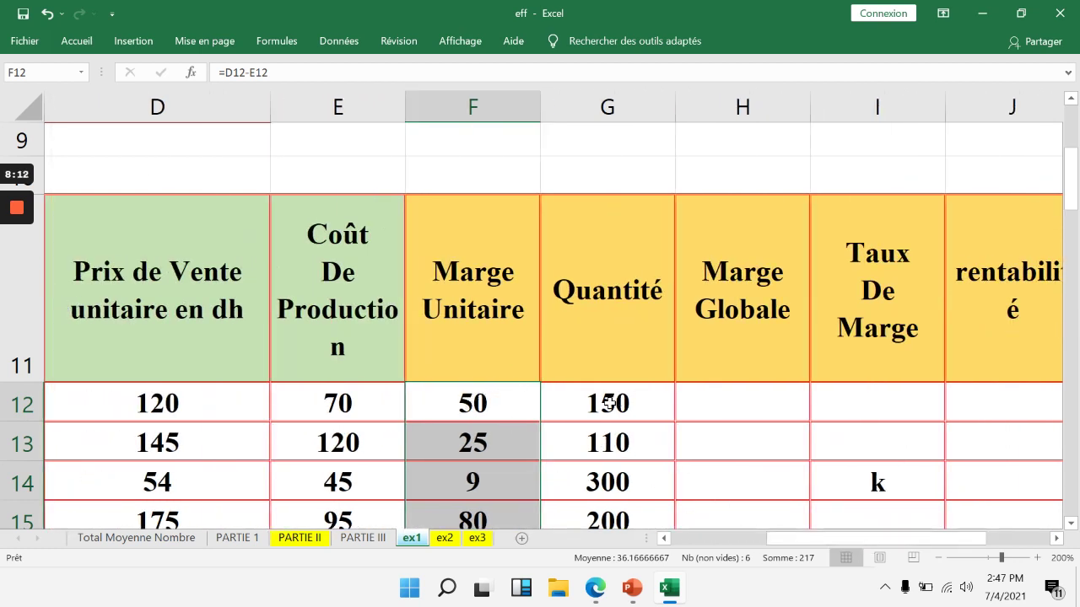
# - Enter the Marge Globale formula =F12*G12 in H12
pyautogui.click(737, 402)
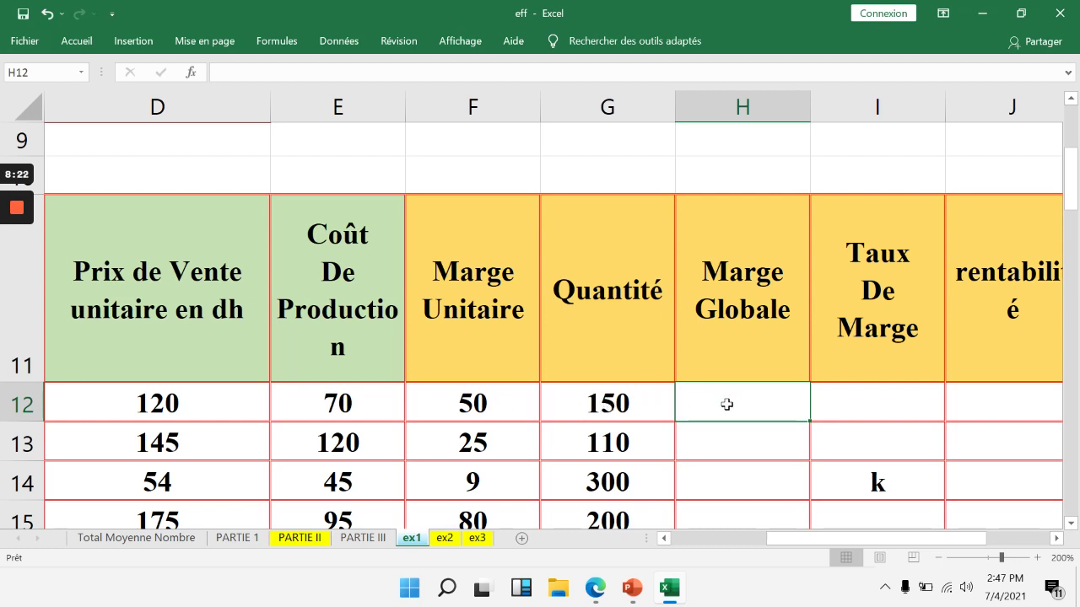
pyautogui.write('=')
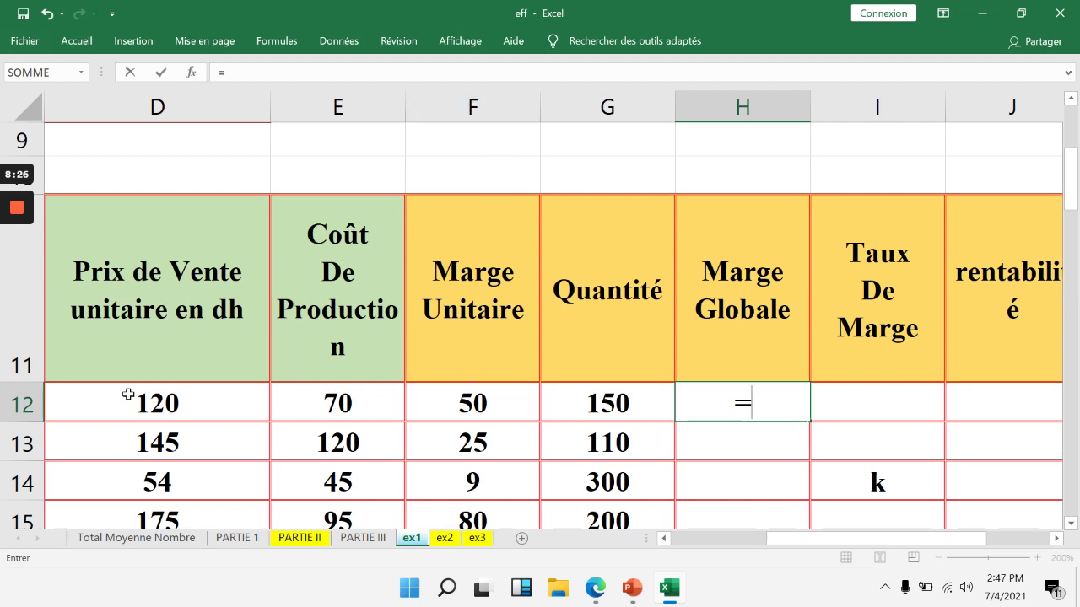
pyautogui.write('F')
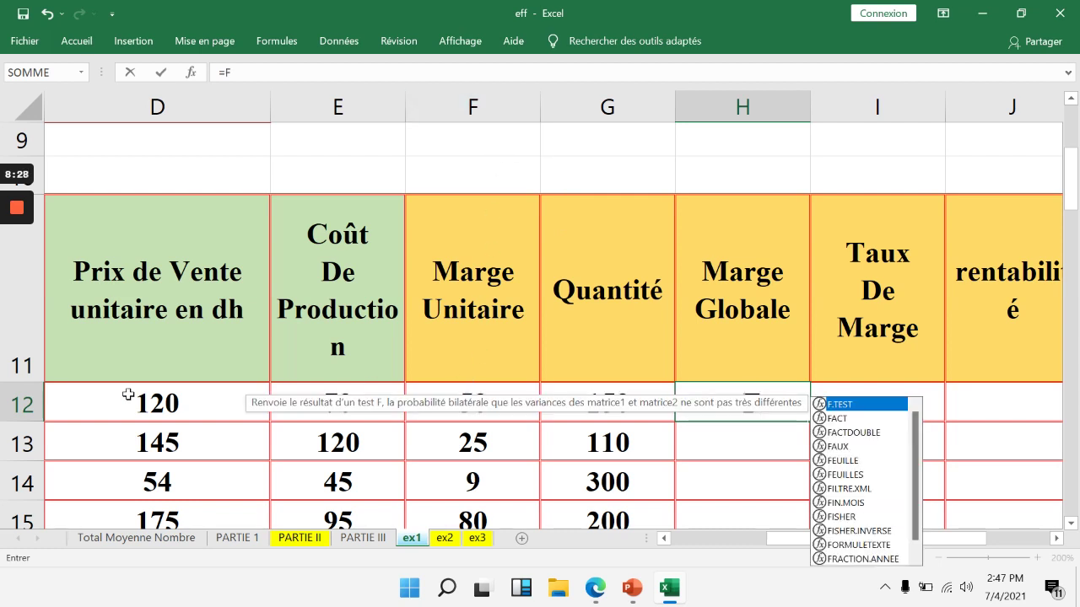
pyautogui.write('12*')
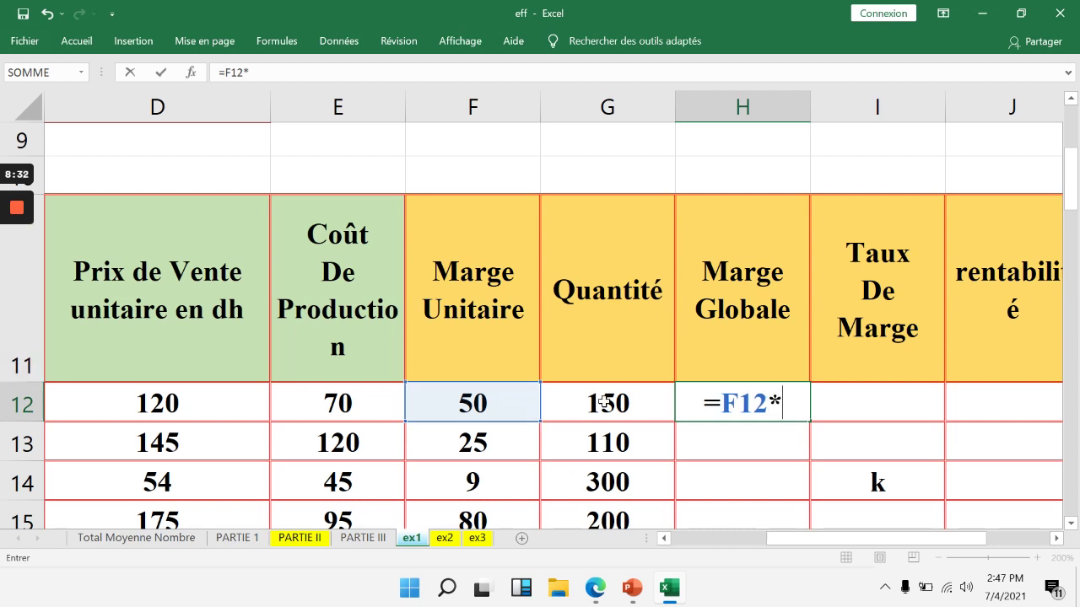
pyautogui.write('G12')
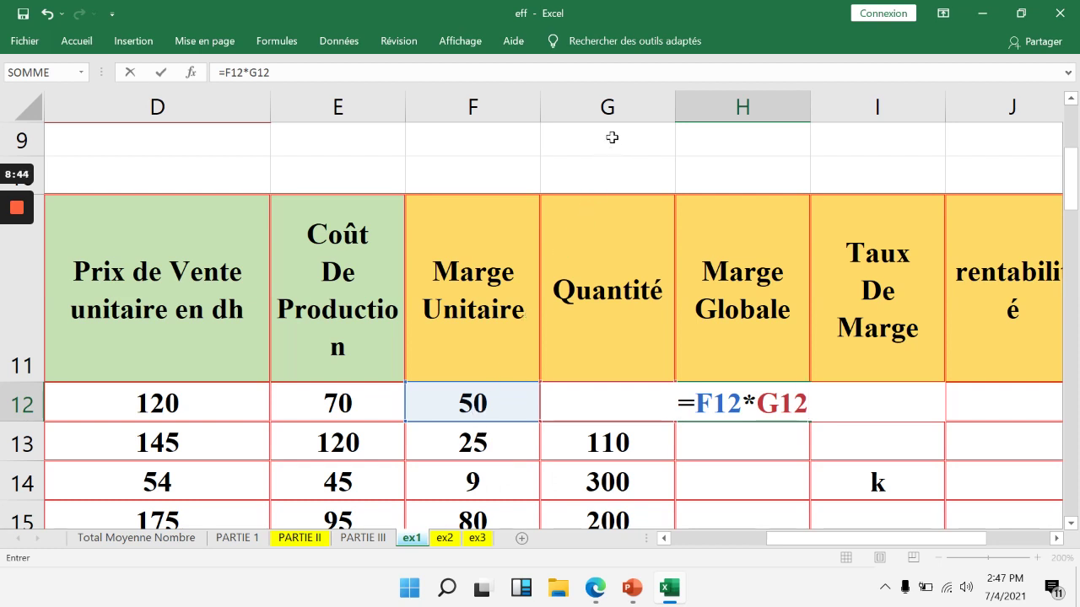
pyautogui.press('Return')
pyautogui.scroll(-2, 843, 409)
pyautogui.scroll(2, 793, 342)
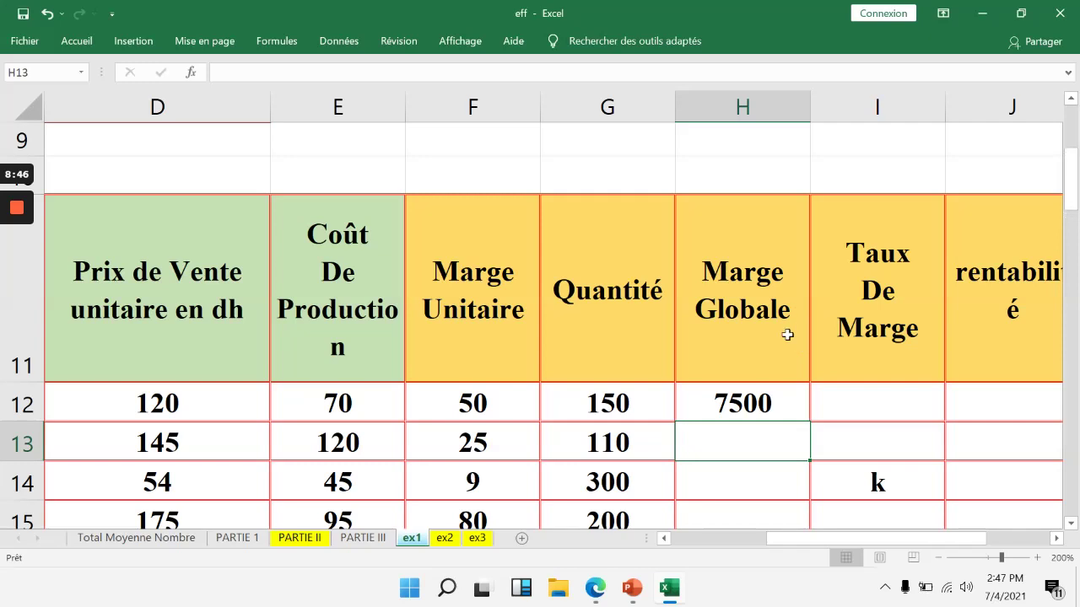
# - Fill the H12 formula down the Marge Globale column and clear the excess formula from total cell H18
pyautogui.click(797, 401)
pyautogui.moveTo(810, 424); pyautogui.dragTo(782, 402)
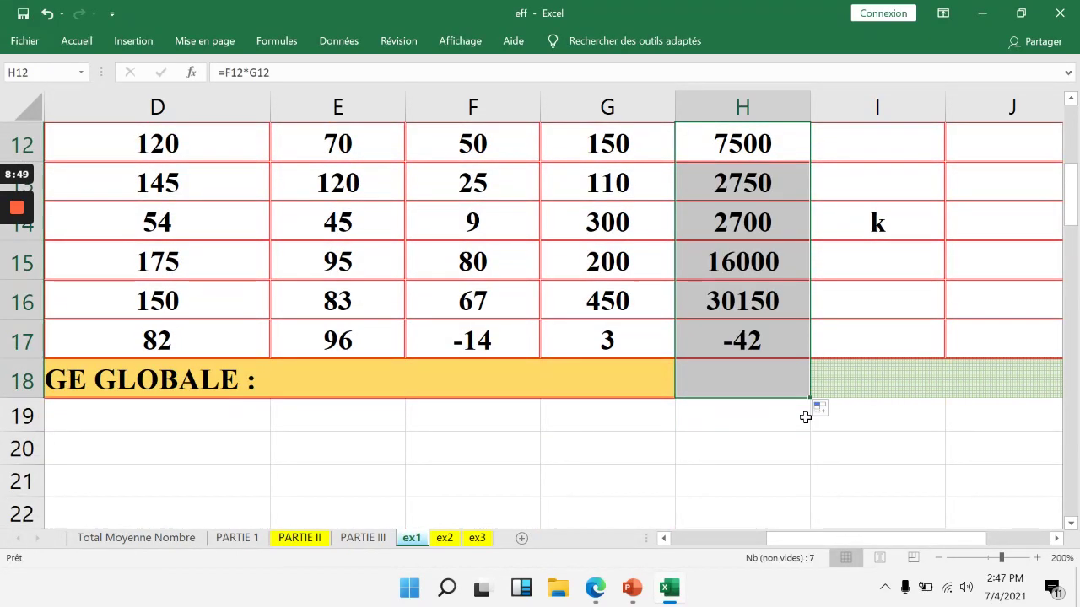
pyautogui.click(775, 379)
pyautogui.press('Delete')
pyautogui.scroll(1, 766, 378)
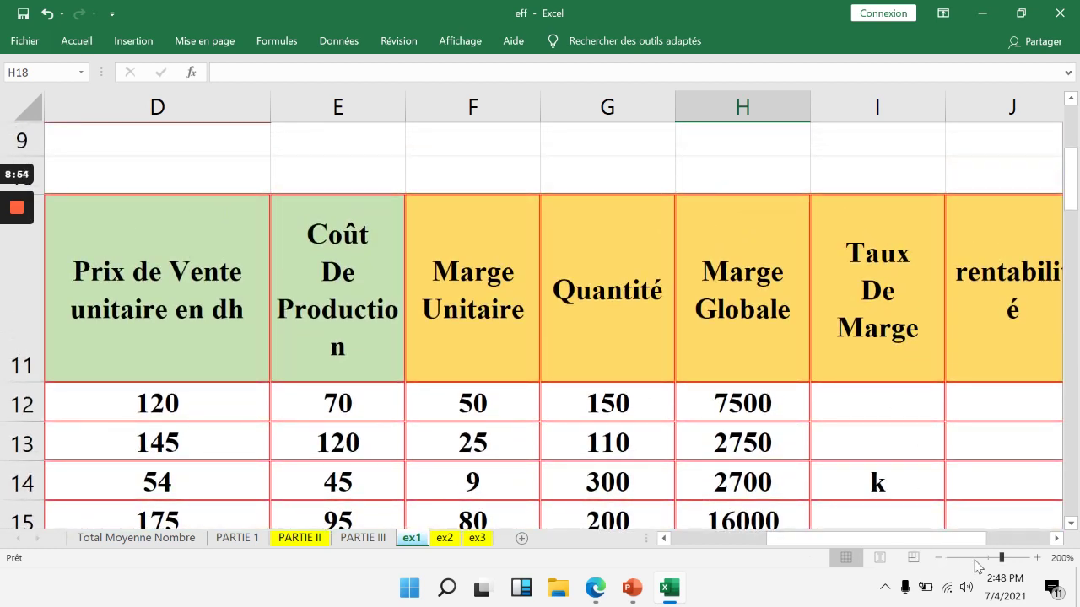
# - Read the exam questions about the taux de marque in I12 and the marge total in H18, and locate I12 in the table
pyautogui.scroll(-3, 839, 434)
pyautogui.scroll(-3, 838, 434)
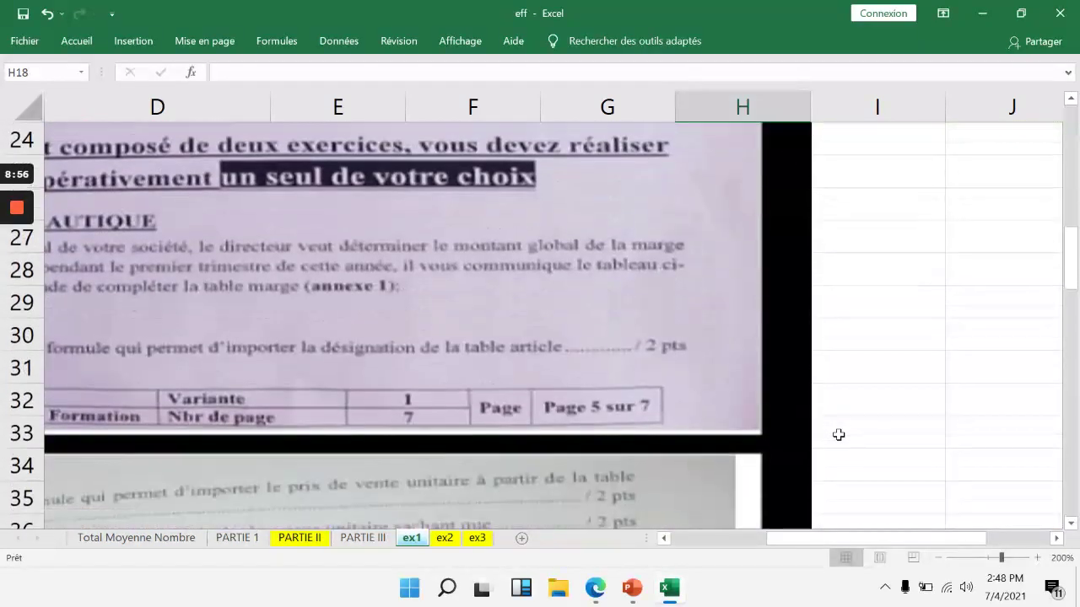
pyautogui.moveTo(793, 541)
pyautogui.mouseDown()
pyautogui.moveTo(701, 537)
pyautogui.moveTo(793, 541)
pyautogui.mouseUp()
pyautogui.scroll(-1, 718, 505)
pyautogui.scroll(-1, 313, 441)
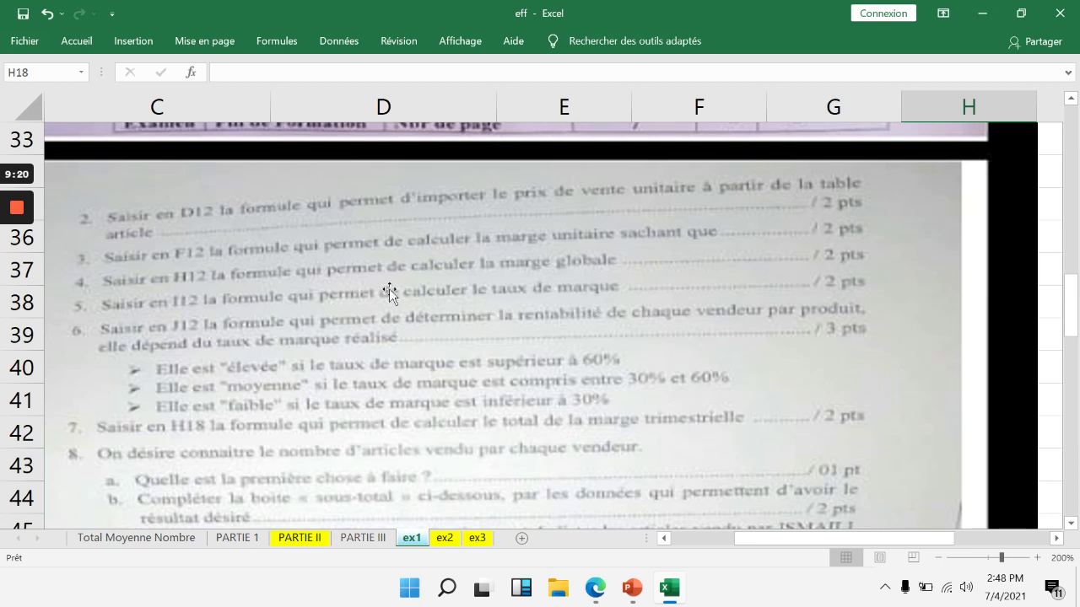
pyautogui.click(16, 276)
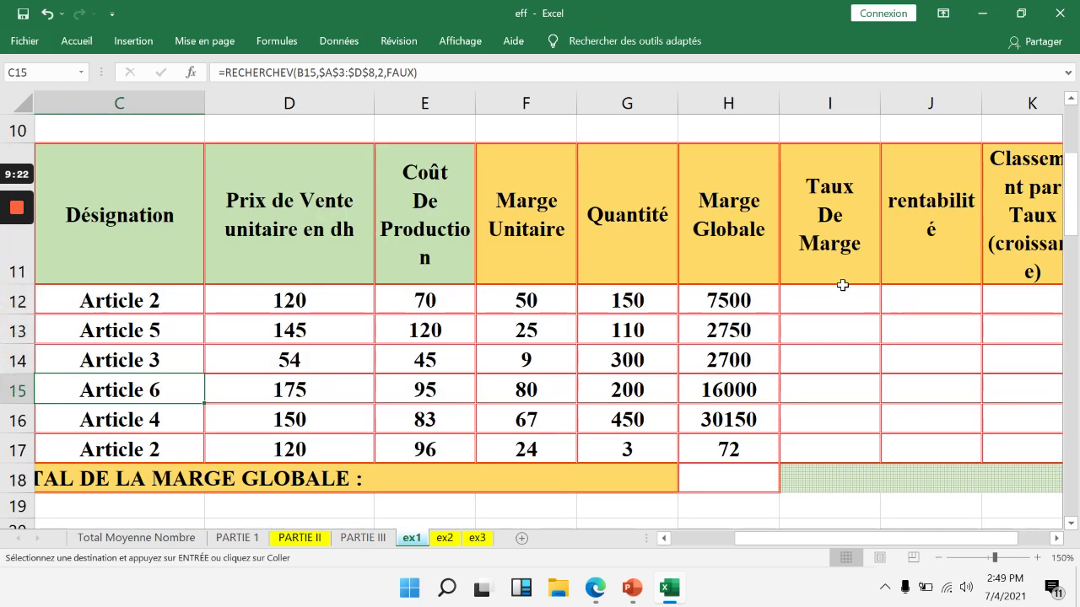
pyautogui.click(841, 292)
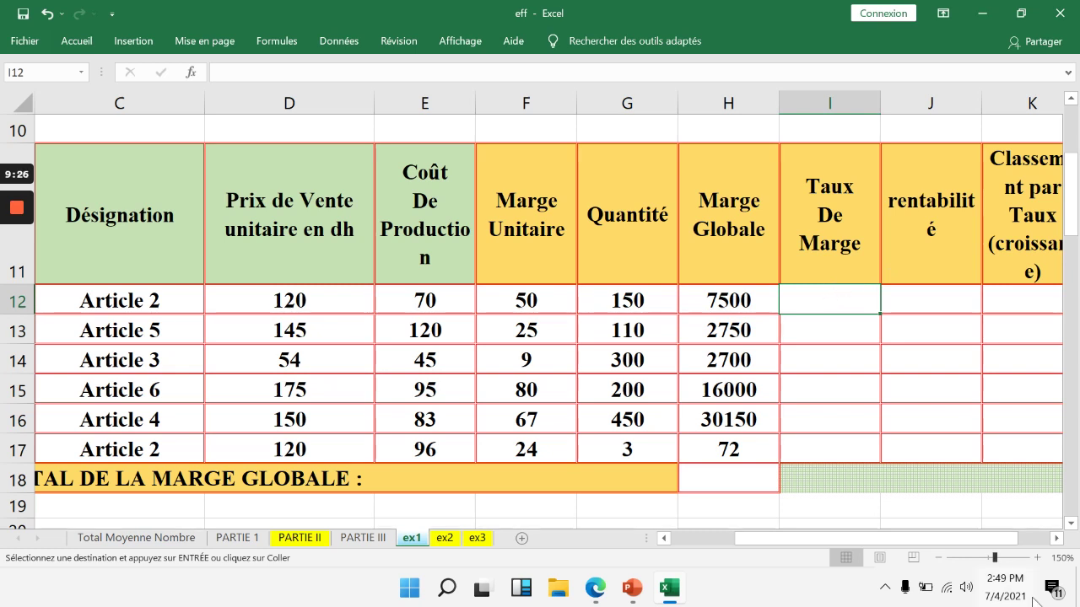
pyautogui.click(1037, 557)
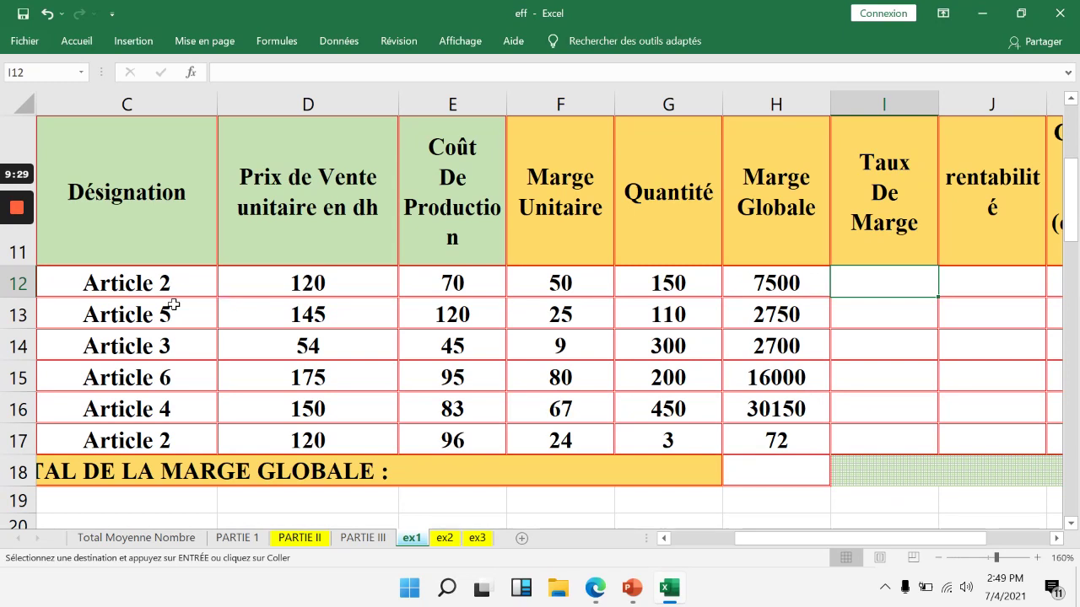
# - Examine the Marge Globale cells H12 to H17 alongside the Taux De Marge column and the total cell H18
pyautogui.click(794, 284)
pyautogui.click(794, 313)
pyautogui.click(795, 346)
pyautogui.click(806, 377)
pyautogui.click(804, 411)
pyautogui.click(804, 433)
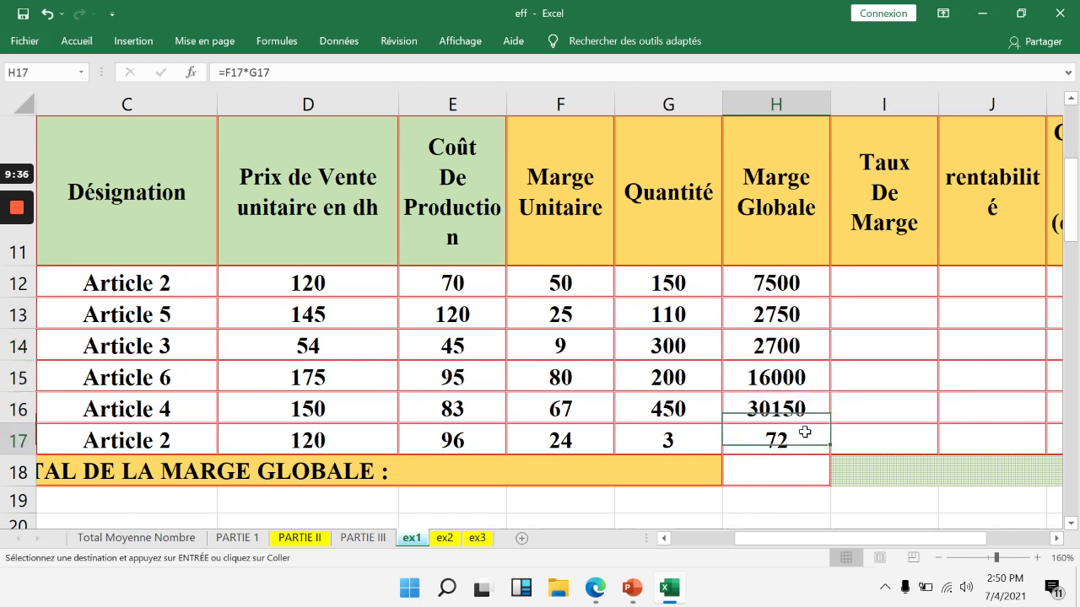
pyautogui.click(889, 294)
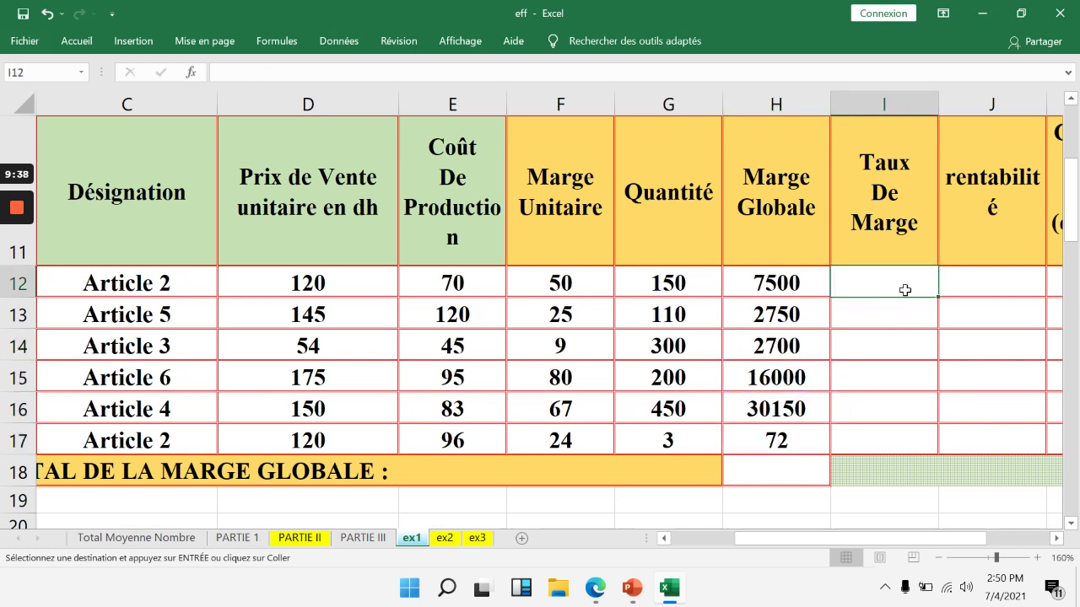
pyautogui.click(789, 279)
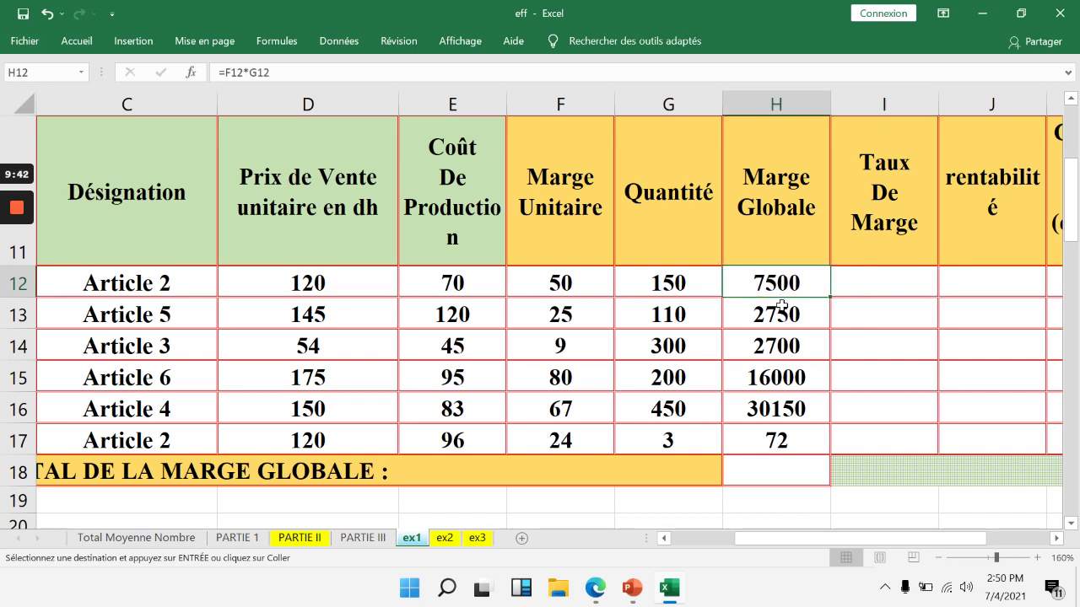
pyautogui.click(886, 322)
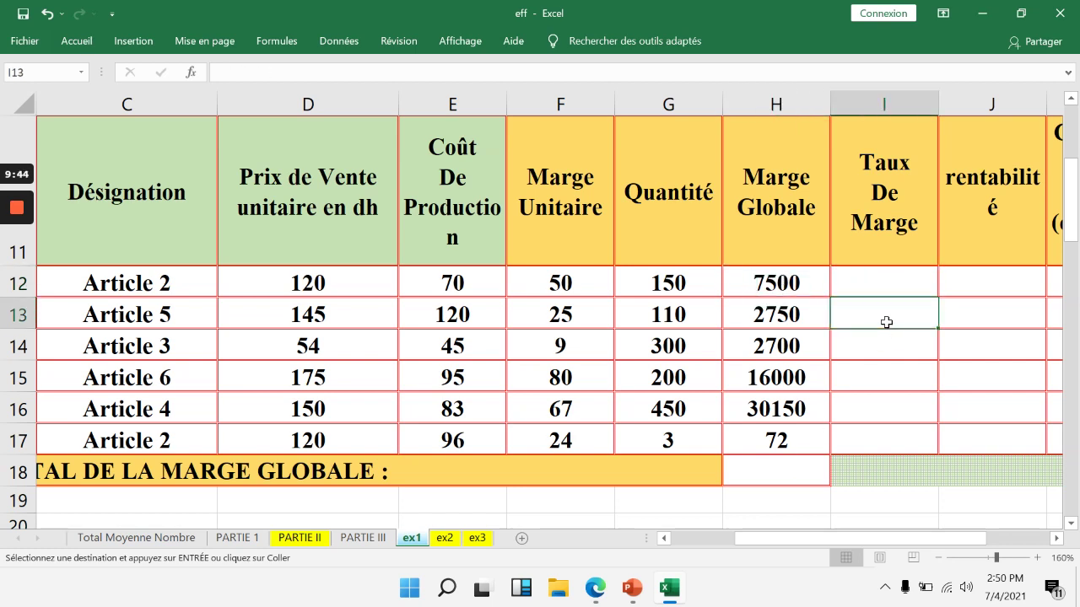
pyautogui.click(800, 311)
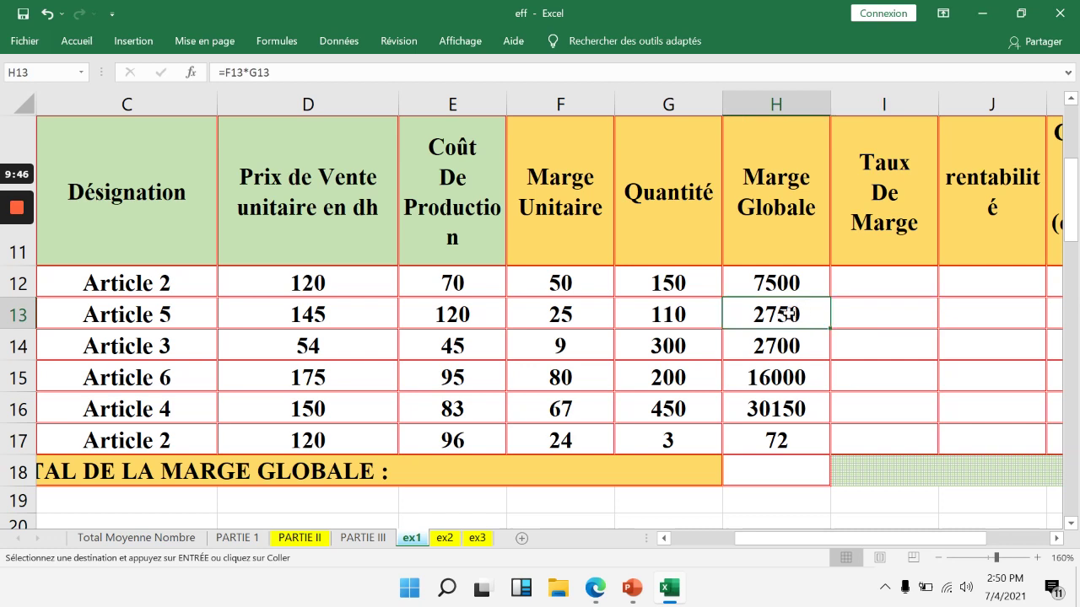
pyautogui.click(793, 460)
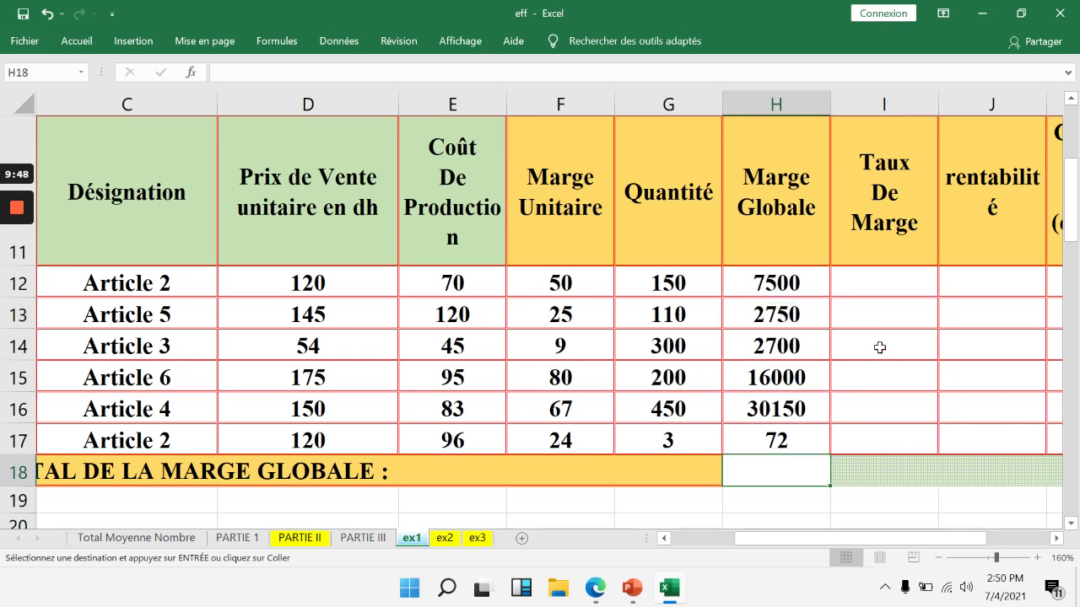
pyautogui.click(860, 350)
pyautogui.click(783, 344)
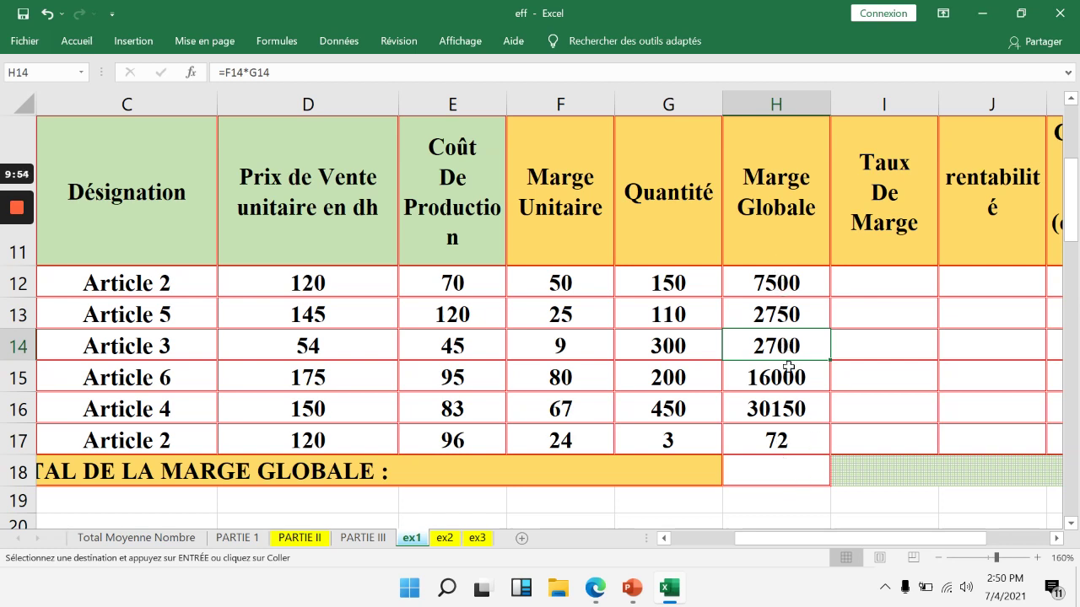
# - Enter the total formula =SOMME(H12:H17) in H18 for the Marge Globale column and review it
pyautogui.click(793, 457)
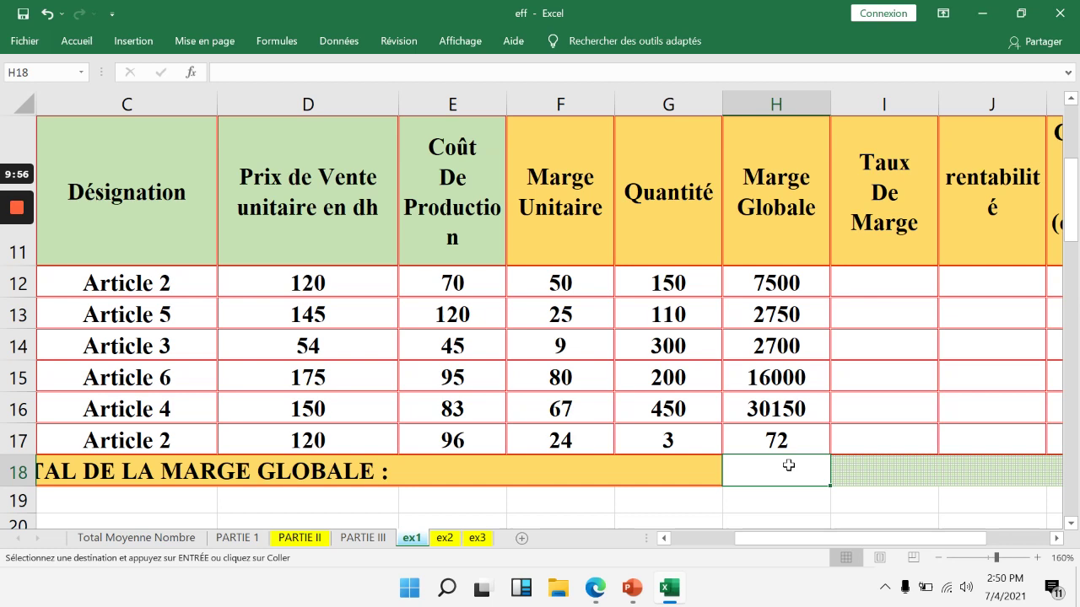
pyautogui.write('=')
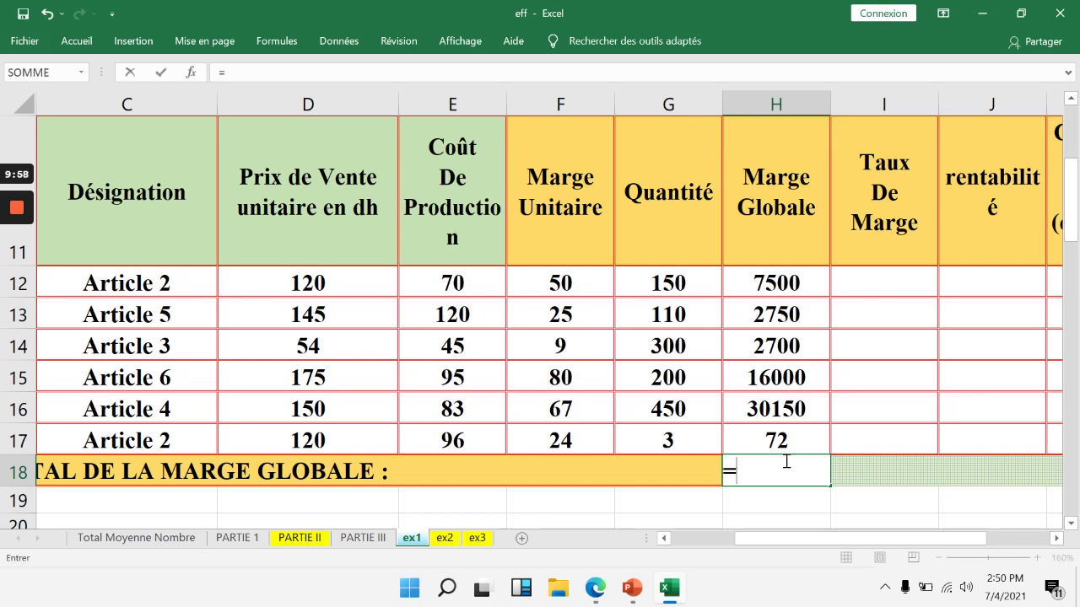
pyautogui.write('somme')
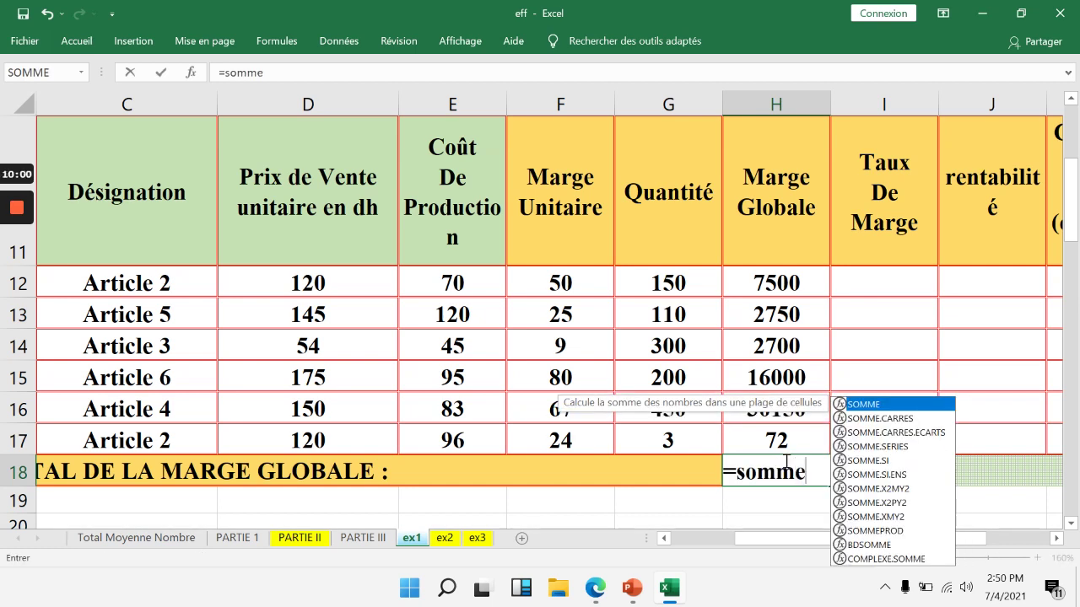
pyautogui.write('(')
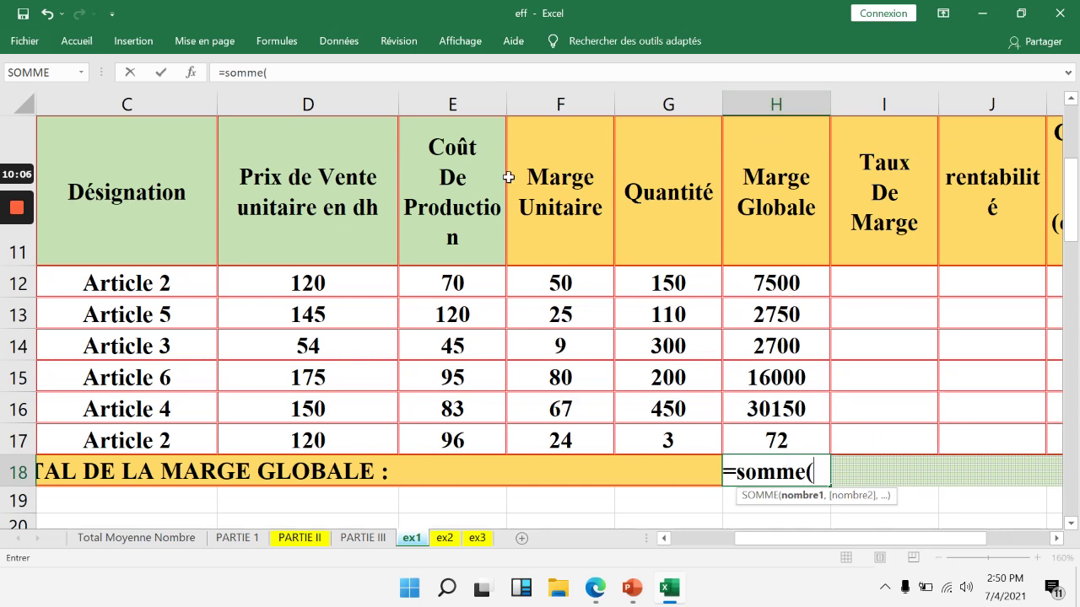
pyautogui.write('h12:')
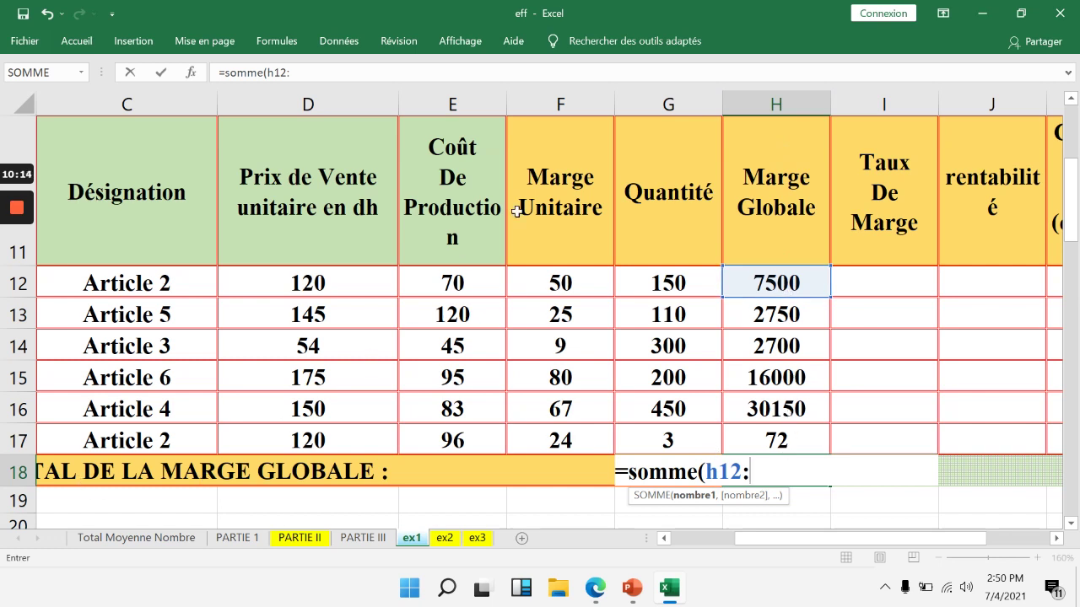
pyautogui.write('h17')
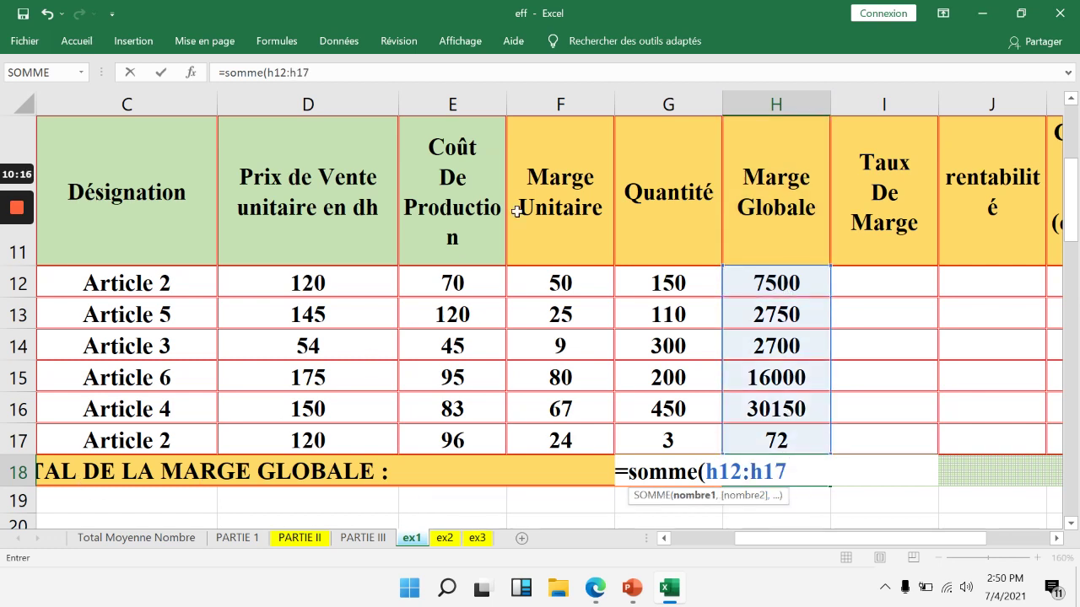
pyautogui.write(')')
pyautogui.press('Return')
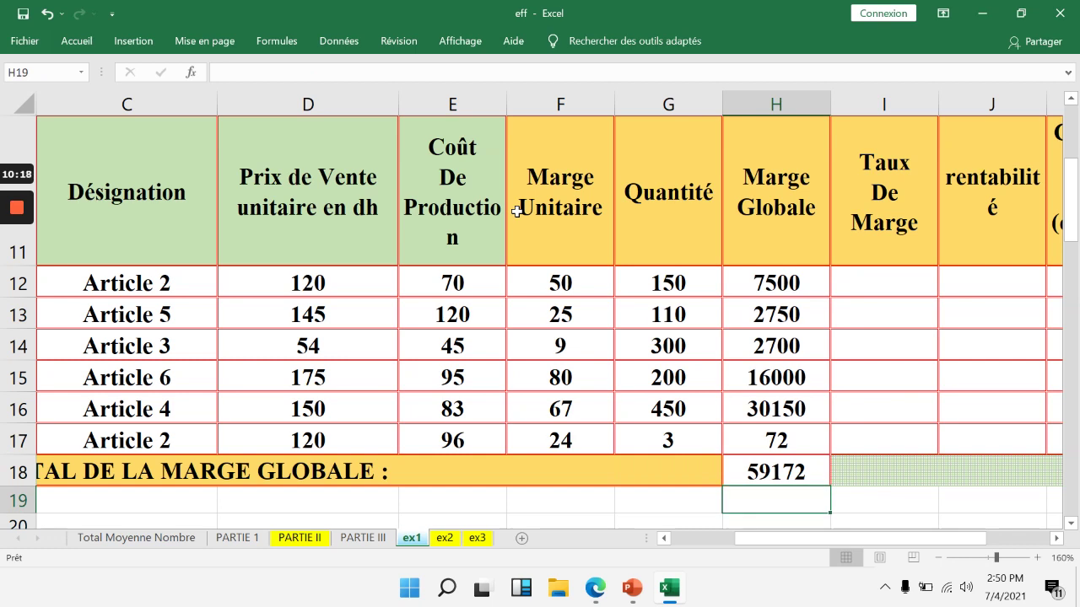
pyautogui.click(788, 475)
pyautogui.doubleClick(786, 475)
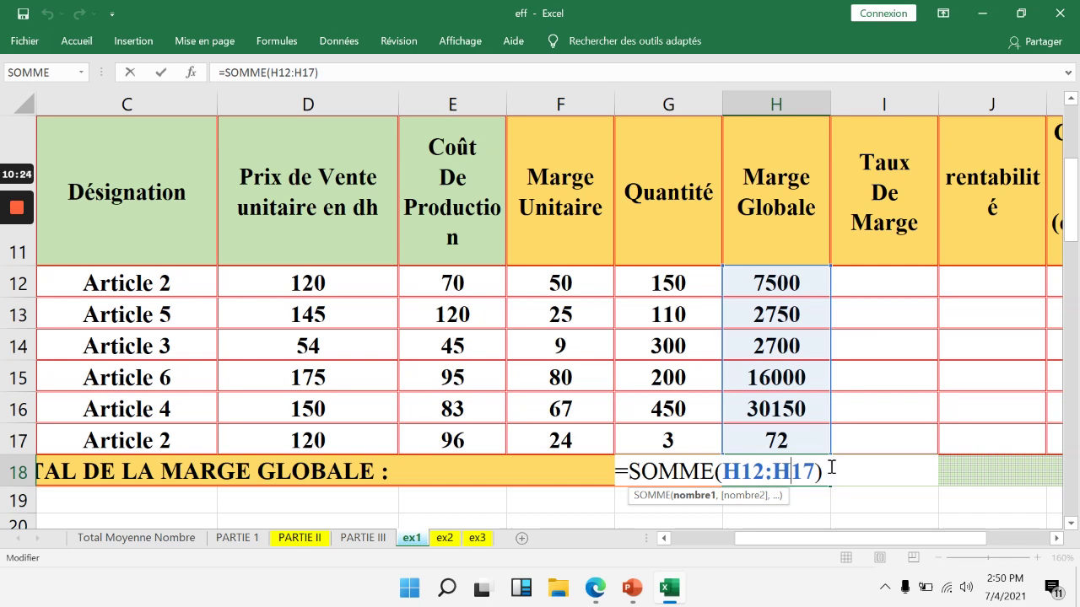
pyautogui.press('Return')
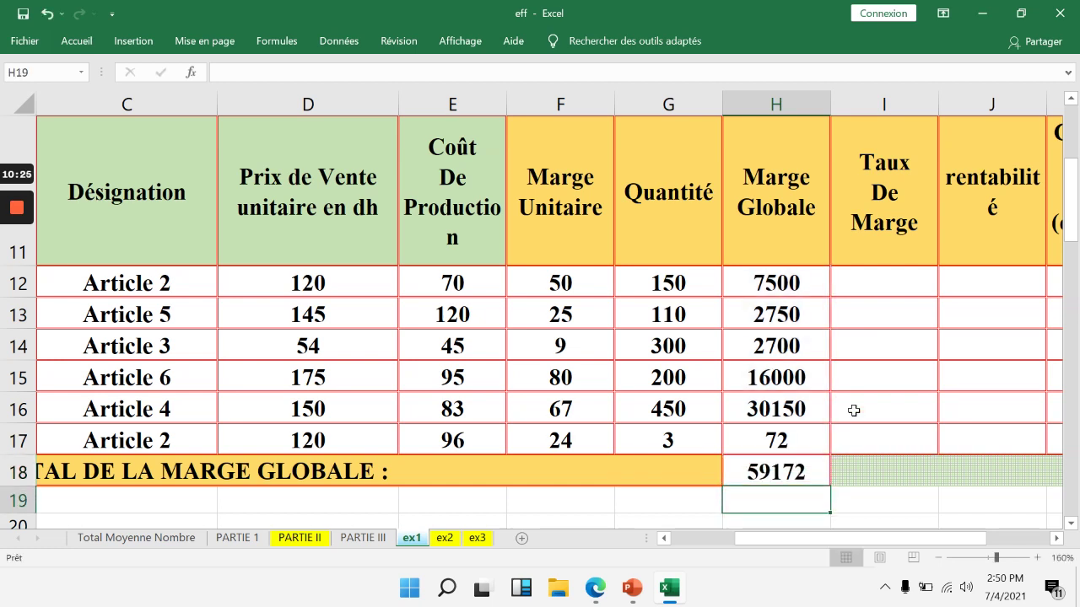
# - Try the Taux De Marge formula =H12/$H$18*100 in I12, with an absolute reference to the total
pyautogui.click(894, 281)
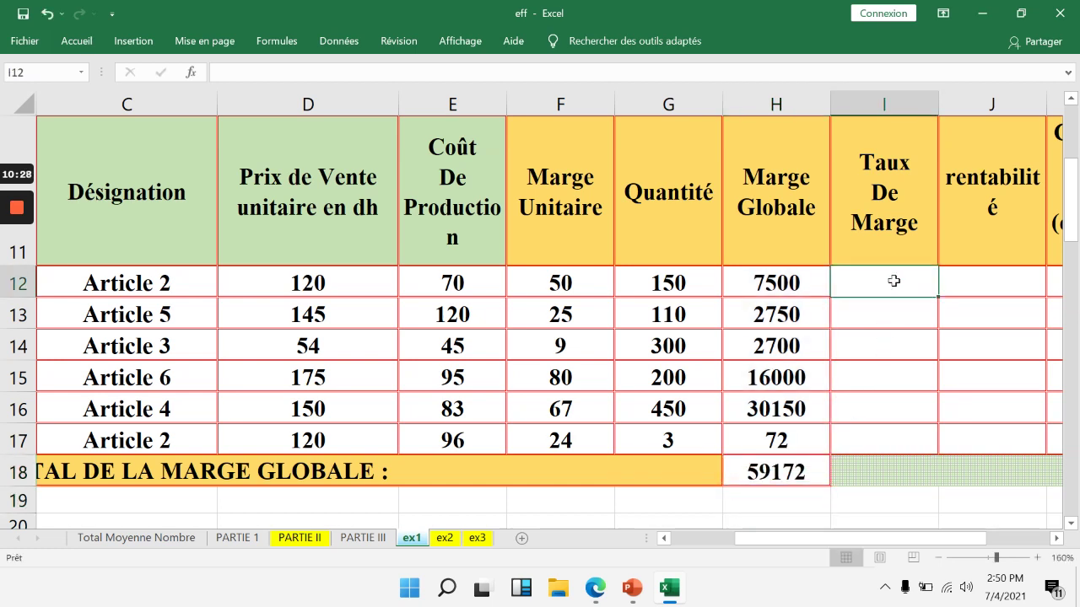
pyautogui.write('=')
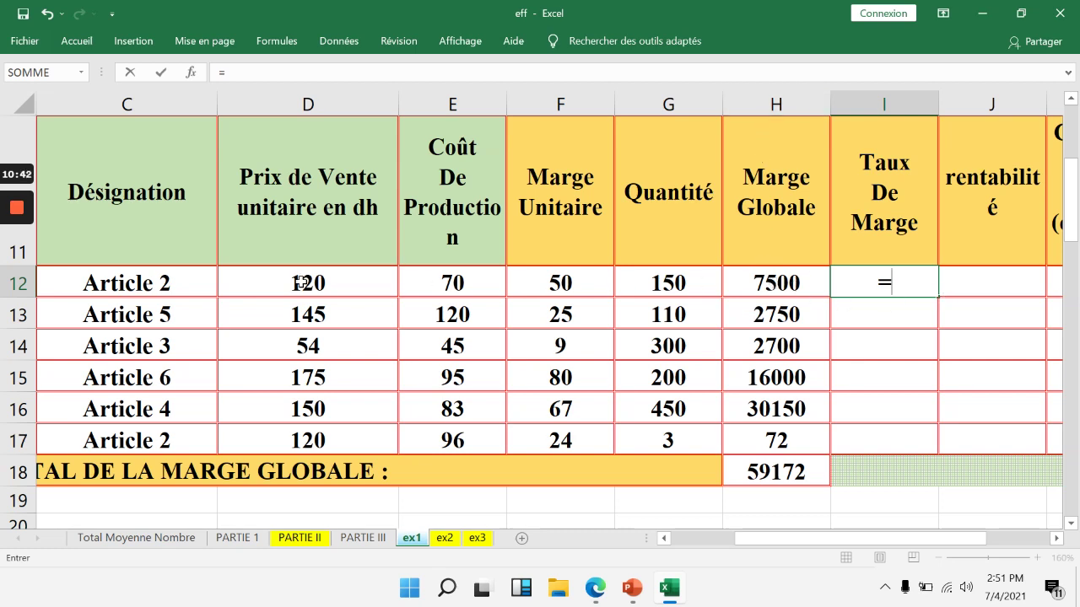
pyautogui.write('h12')
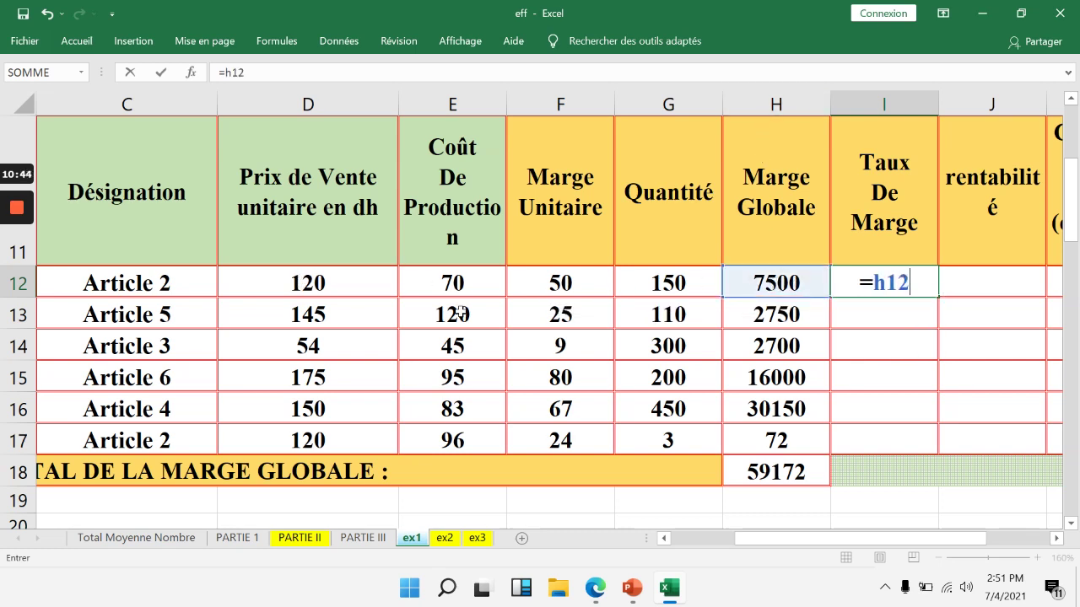
pyautogui.write('/')
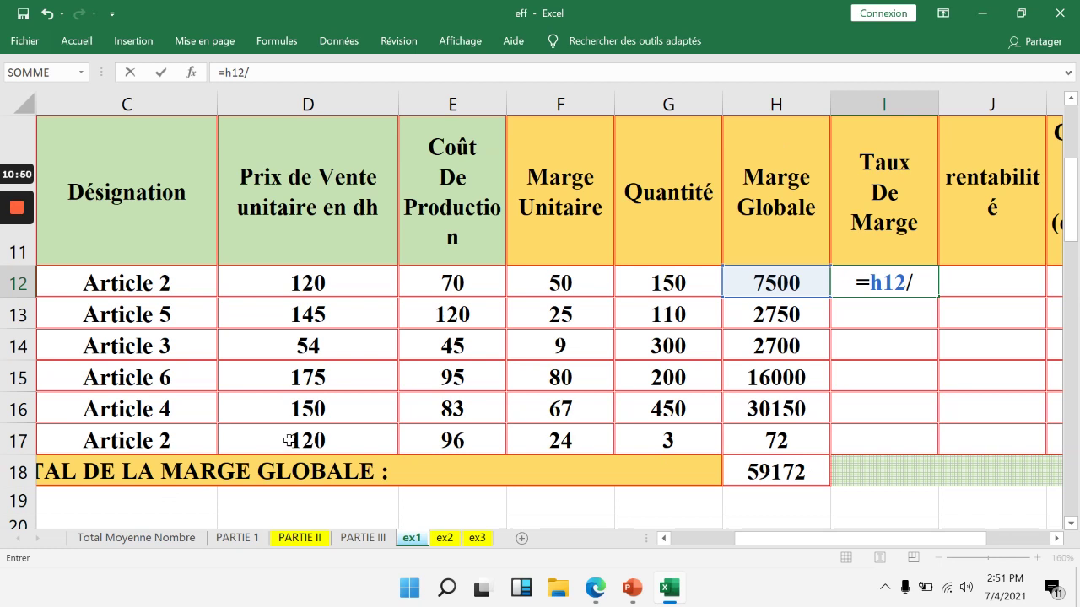
pyautogui.write('h18')
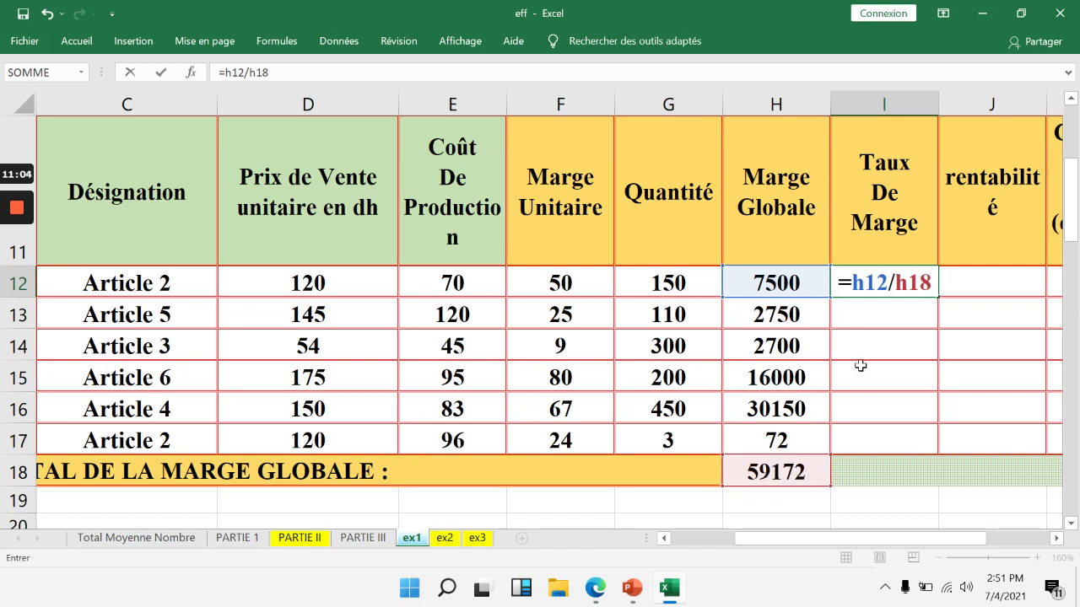
pyautogui.moveTo(897, 285); pyautogui.dragTo(932, 284)
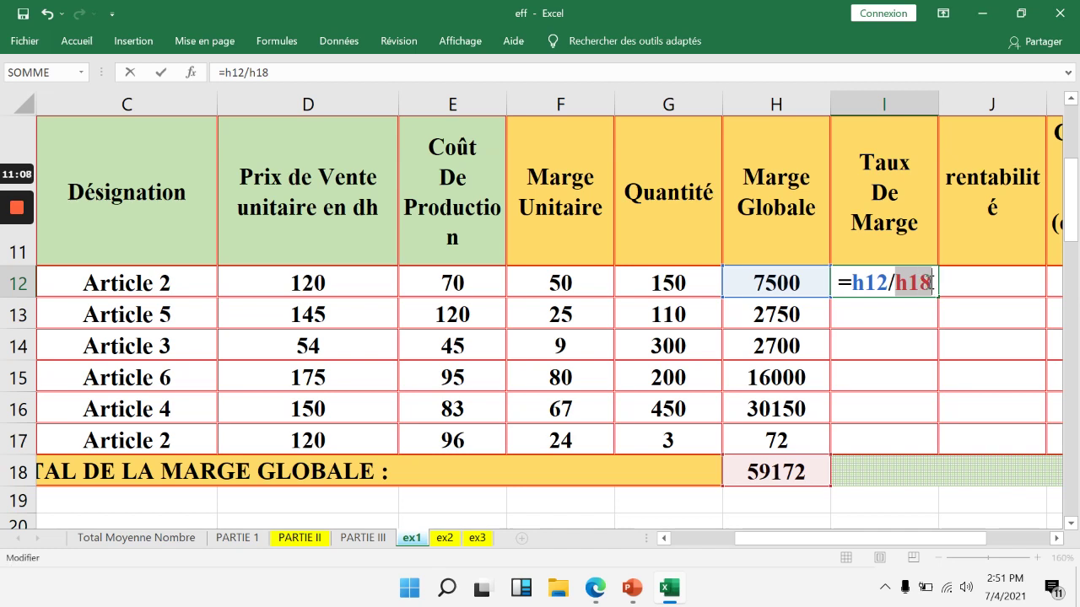
pyautogui.press('F4')
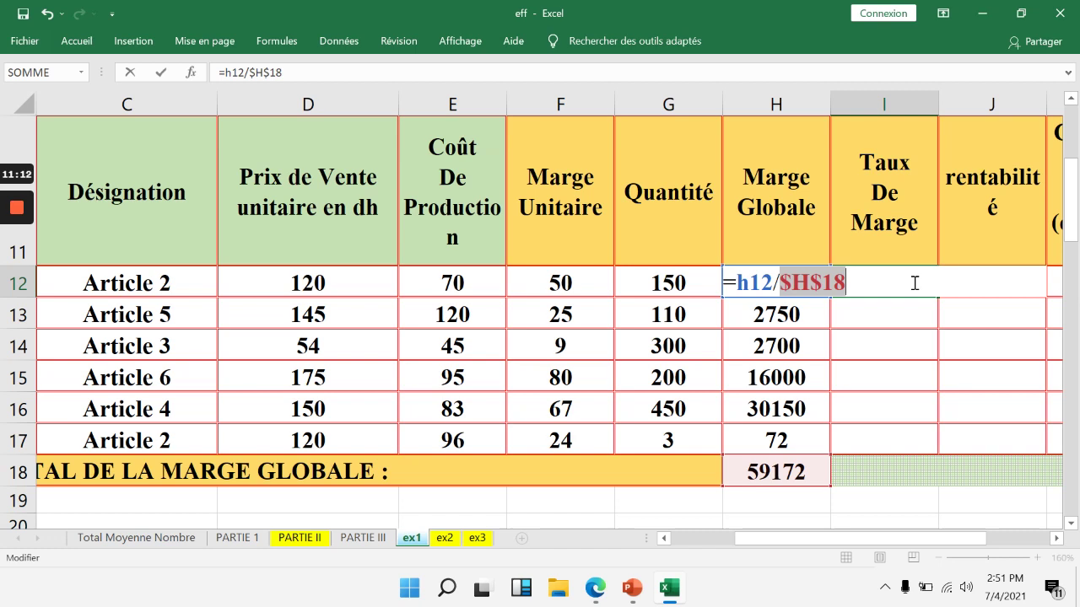
pyautogui.click(914, 281)
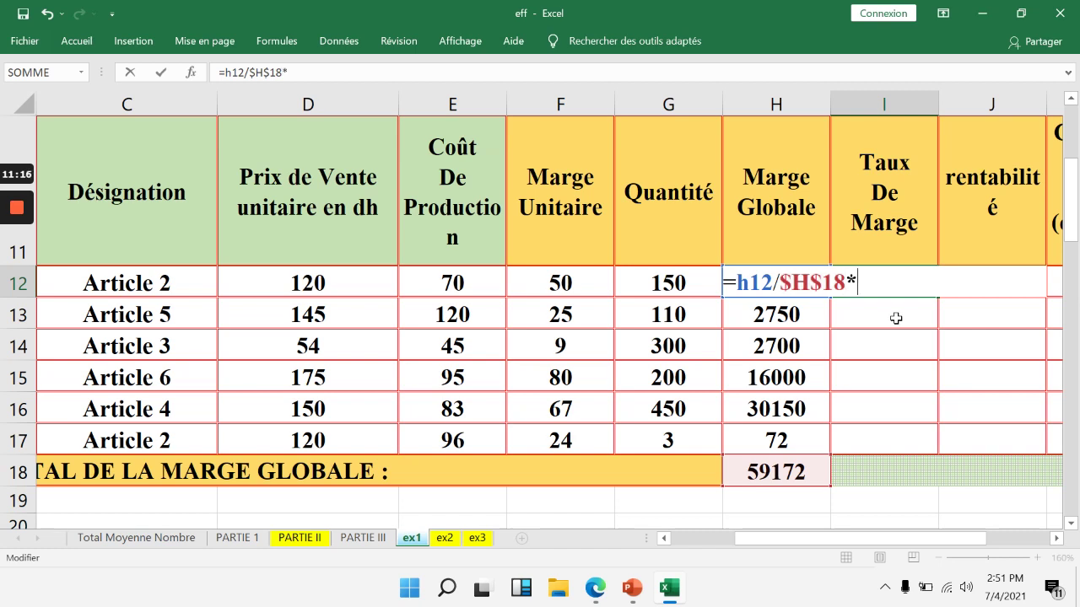
pyautogui.write('*100')
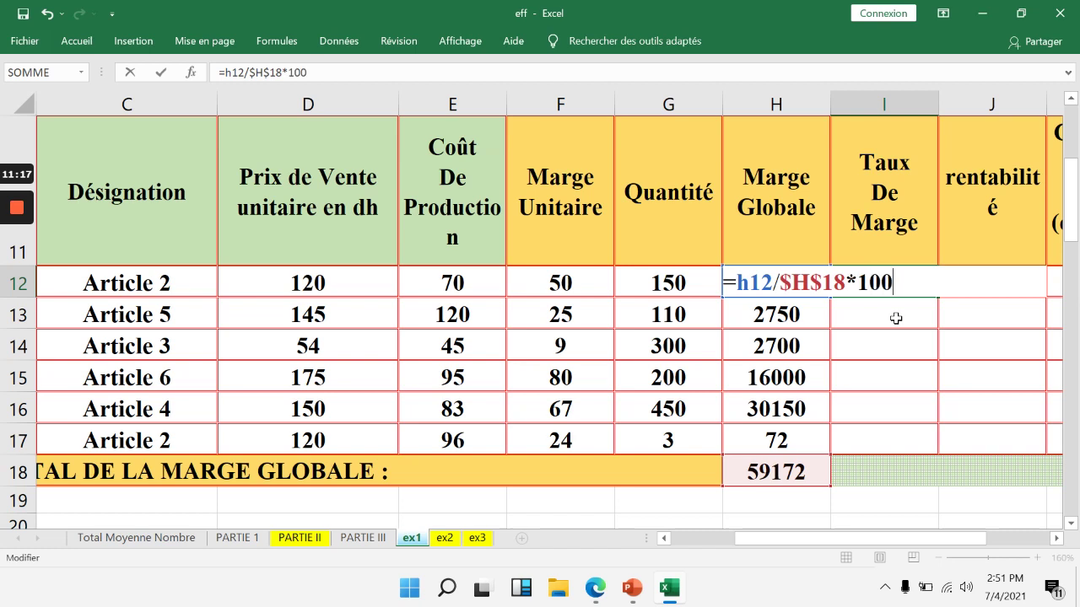
pyautogui.press('Return')
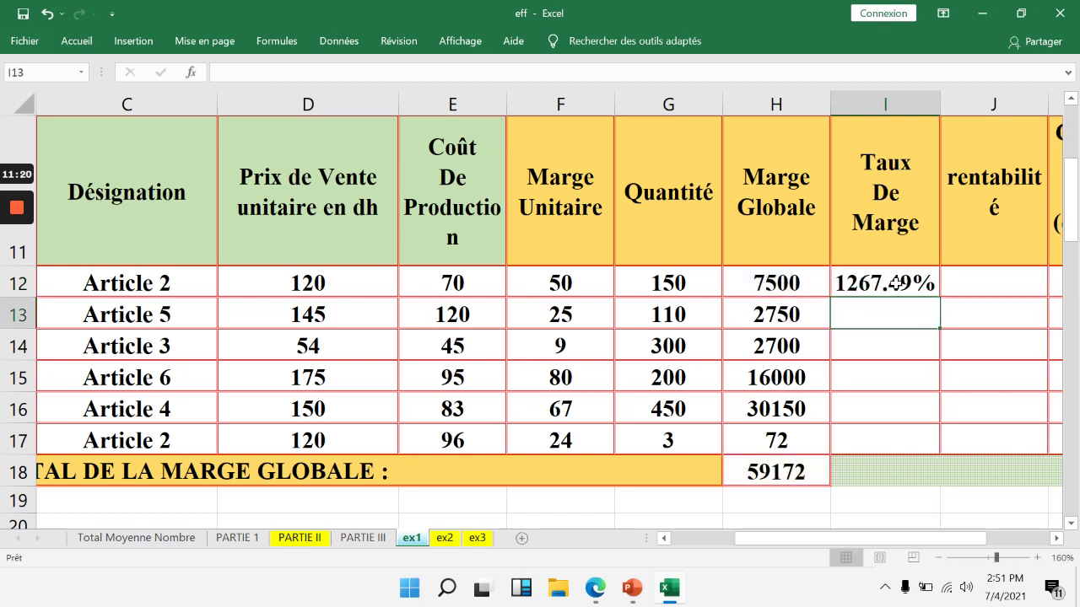
# - Undo the formula entry in I12 and select the Taux De Marge cells I12:I17
pyautogui.hotkey('ctrl', 'z')
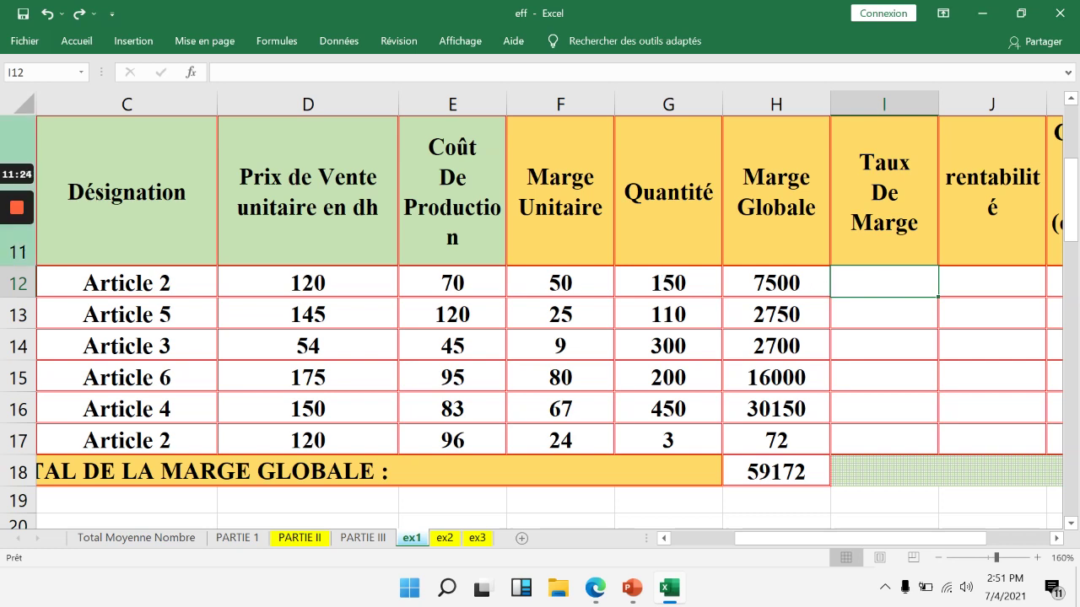
pyautogui.hotkey('shift', 'Down')
pyautogui.hotkey('shift', 'Down')
pyautogui.hotkey('shift', 'Down')
pyautogui.hotkey('shift', 'Down')
pyautogui.hotkey('shift', 'Down')
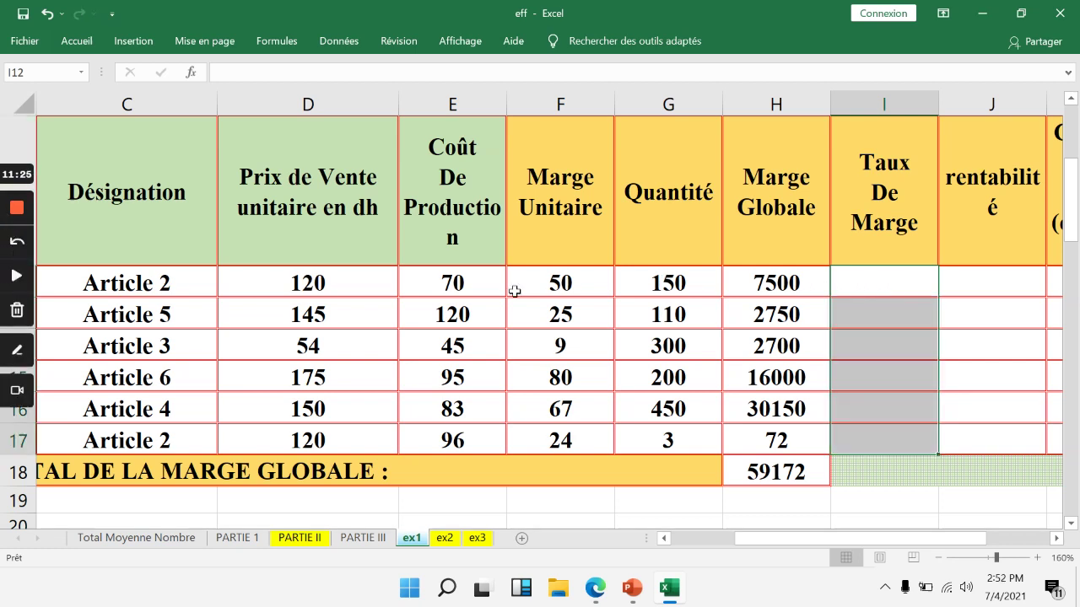
# - Enter the Taux De Marge formula =H12/$H$18*100 in I12 and fill it down to I17
pyautogui.click(883, 281)
pyautogui.write('=')
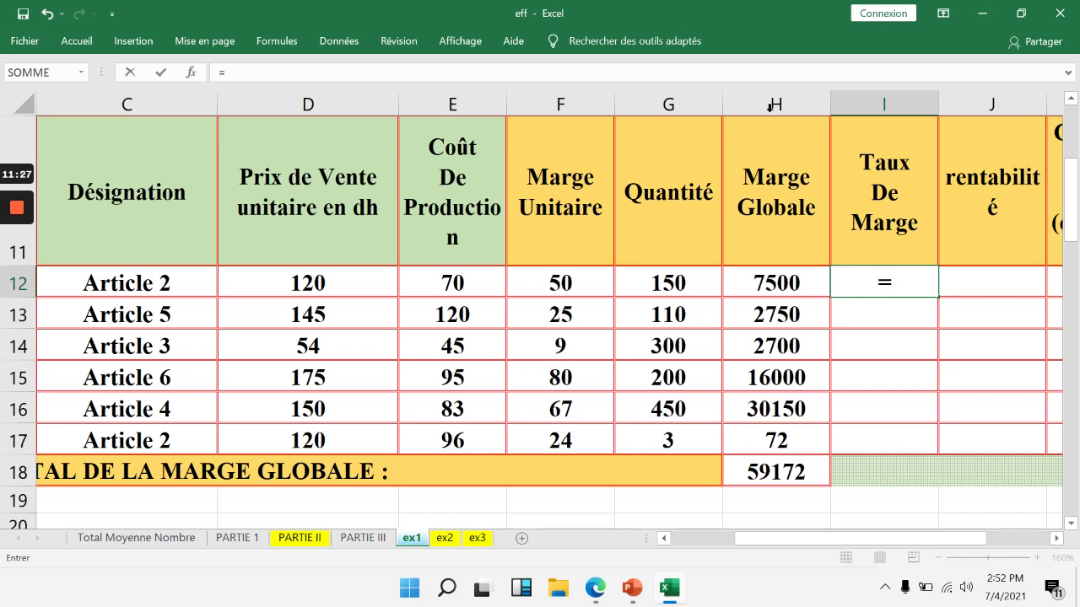
pyautogui.write('h')
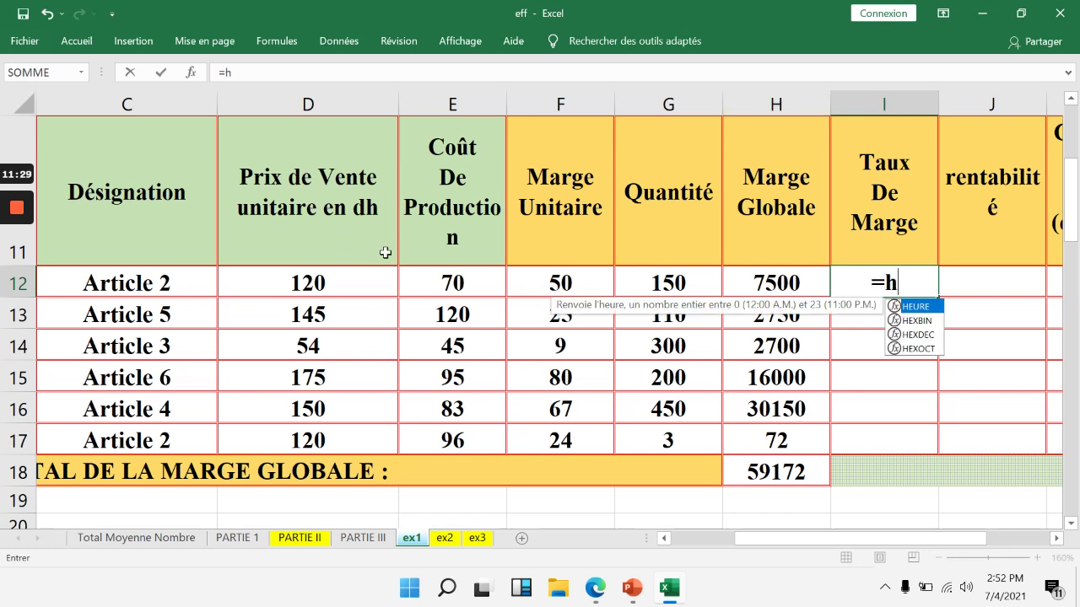
pyautogui.write('12/')
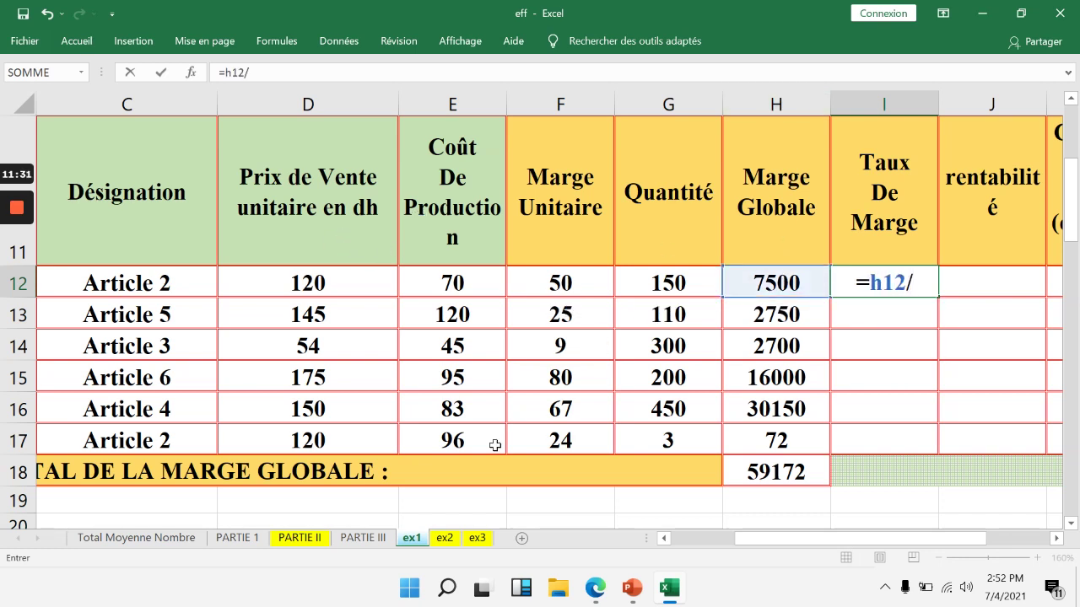
pyautogui.write('h18')
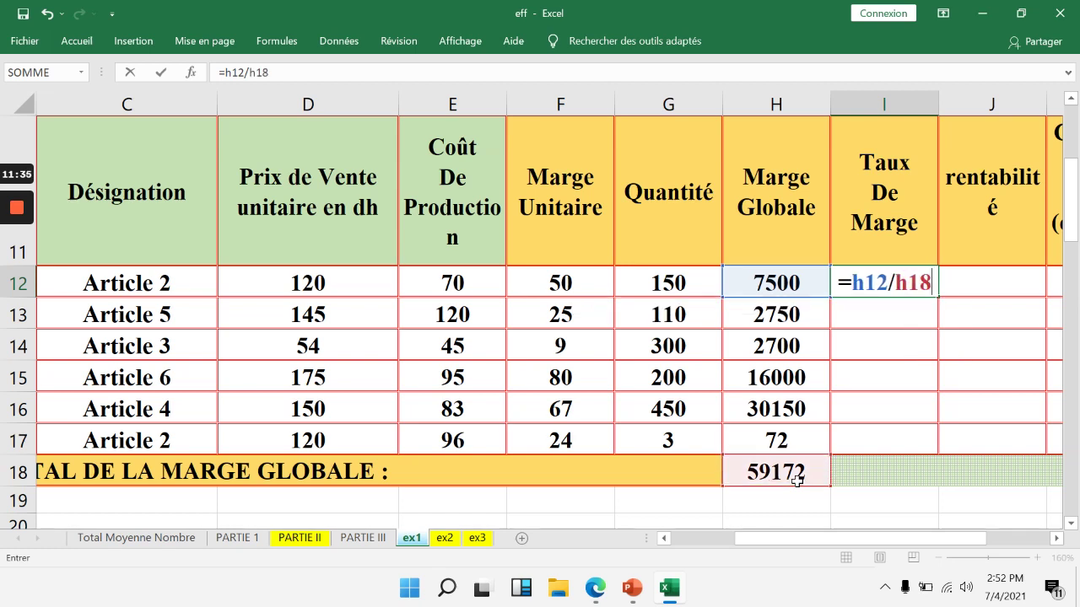
pyautogui.press('F4')
pyautogui.write('*100')
pyautogui.press('Return')
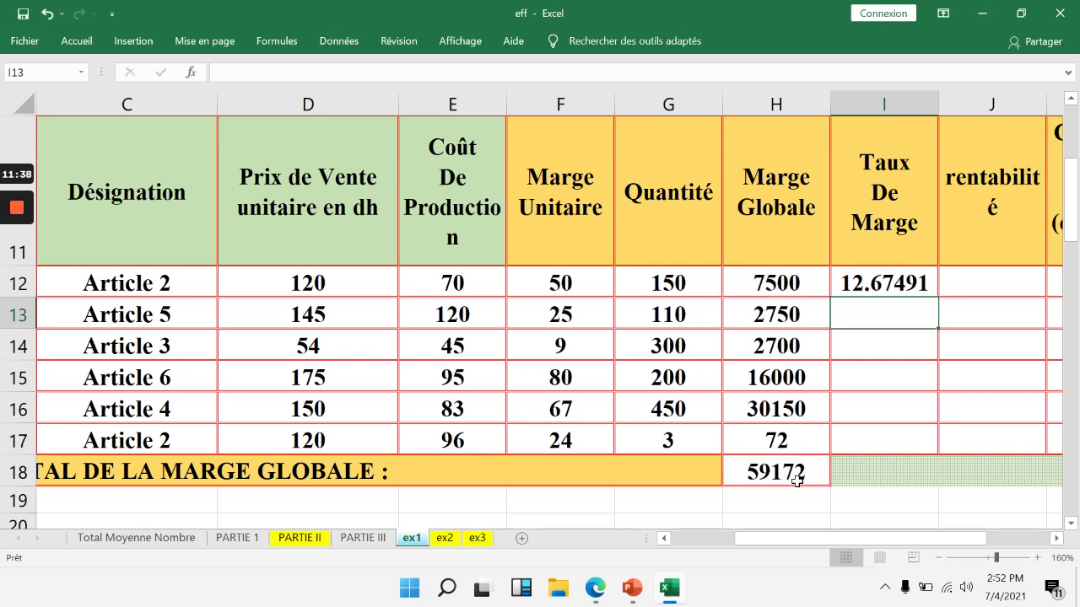
pyautogui.click(908, 283)
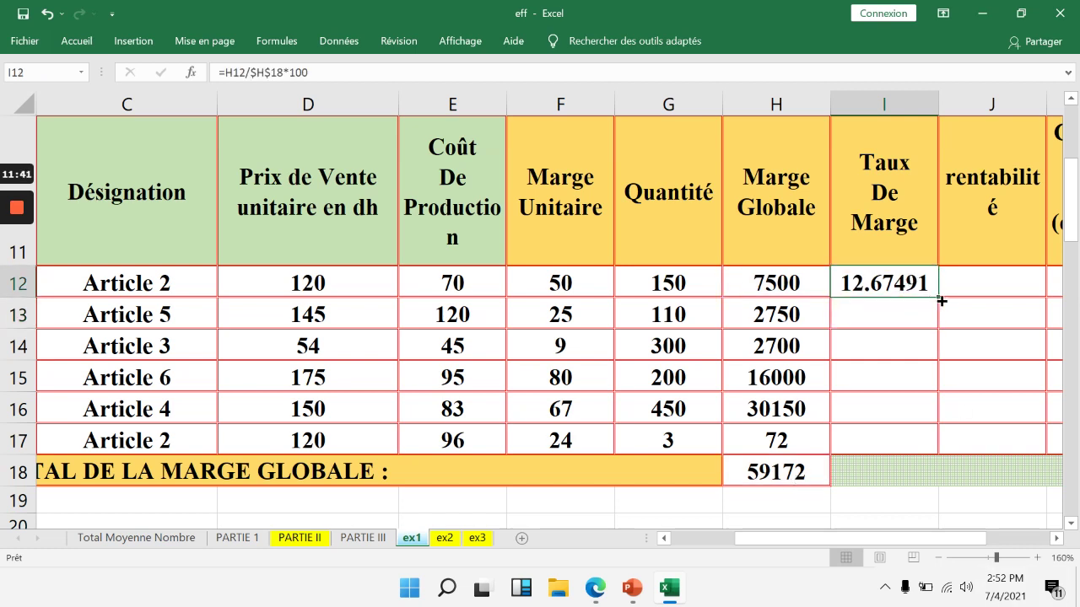
pyautogui.moveTo(941, 301); pyautogui.dragTo(935, 452)
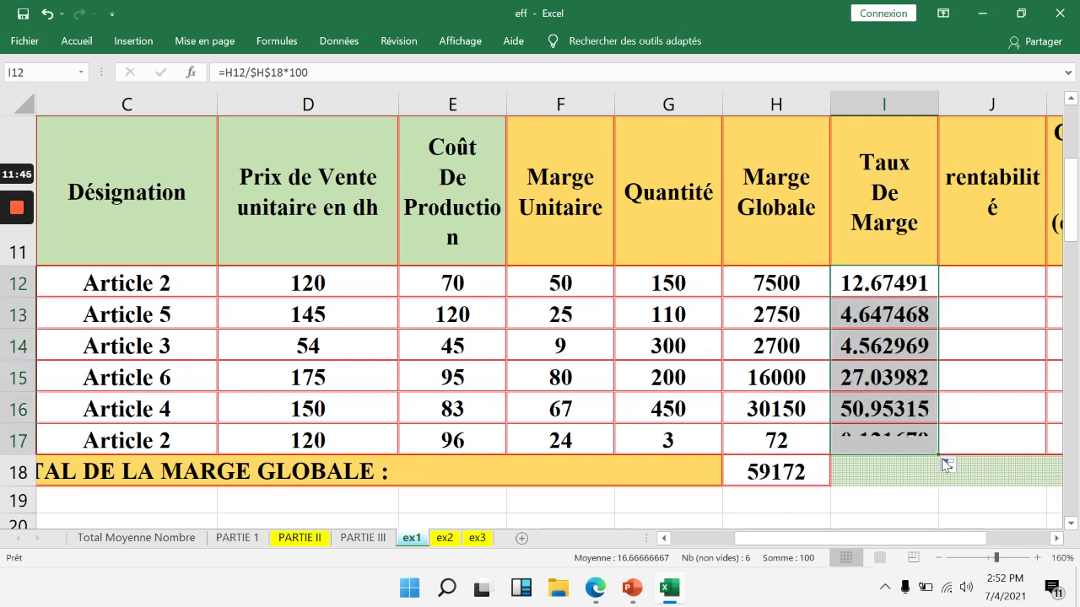
# - Apply a custom number format based on 0.00 with the literal suffix " %" to the Taux De Marge cells I12:I17
pyautogui.click(77, 40)
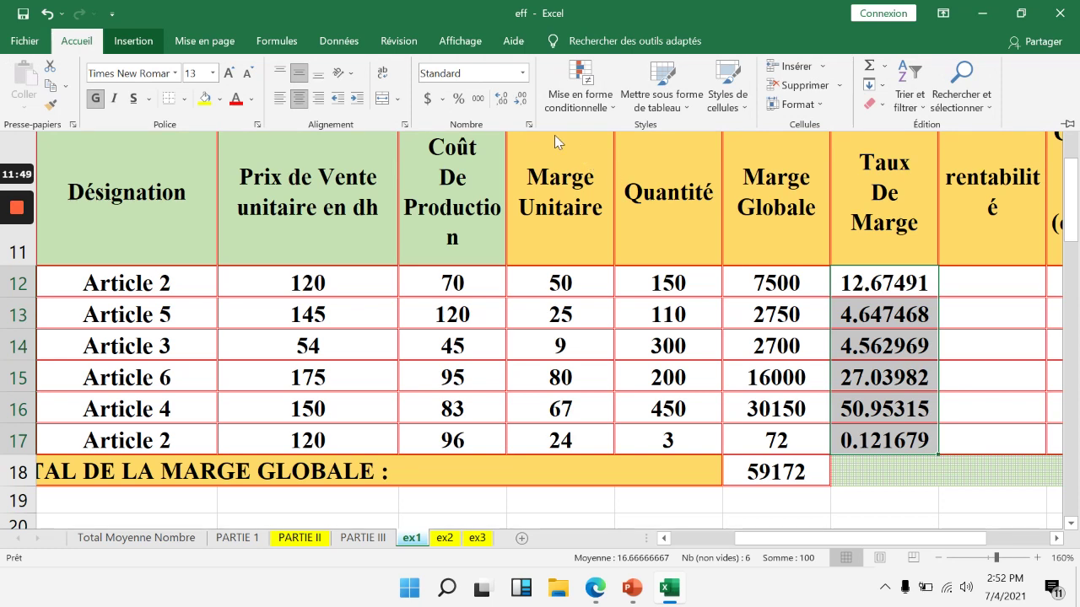
pyautogui.click(530, 124)
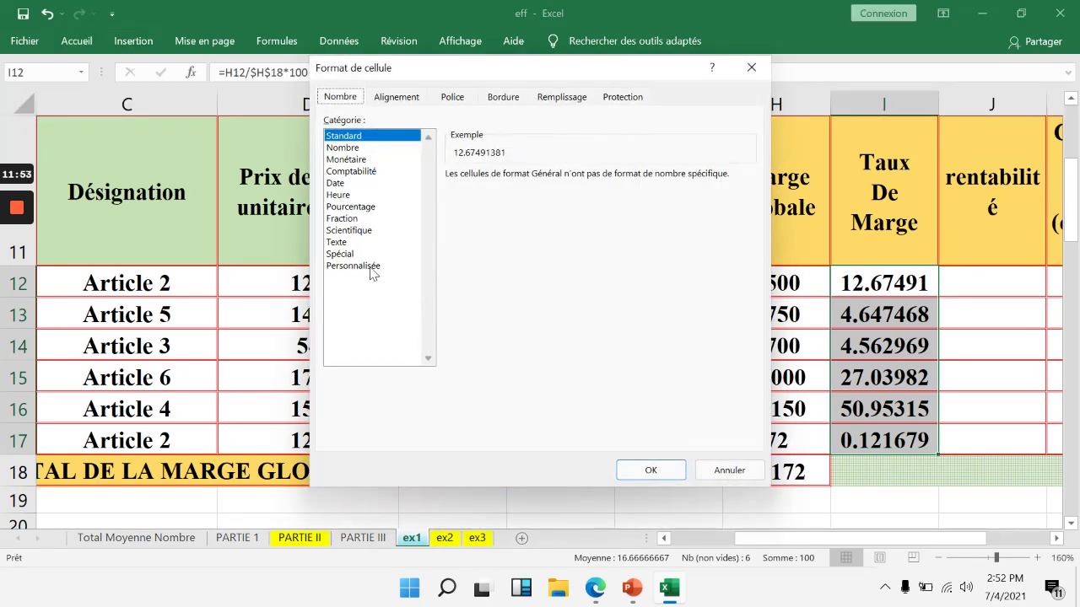
pyautogui.click(372, 266)
pyautogui.click(457, 231)
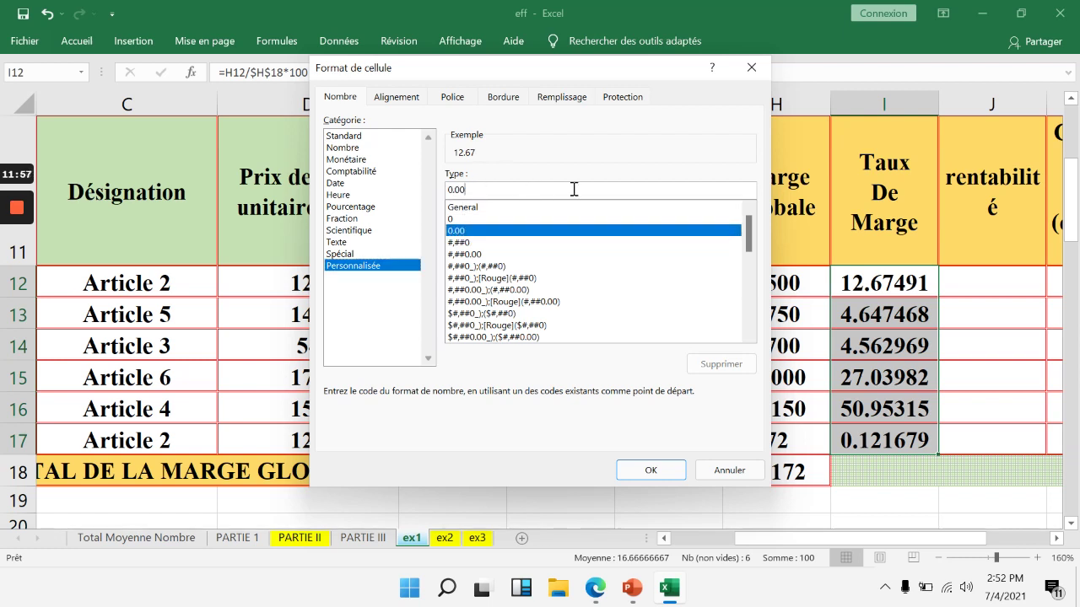
pyautogui.write('" %')
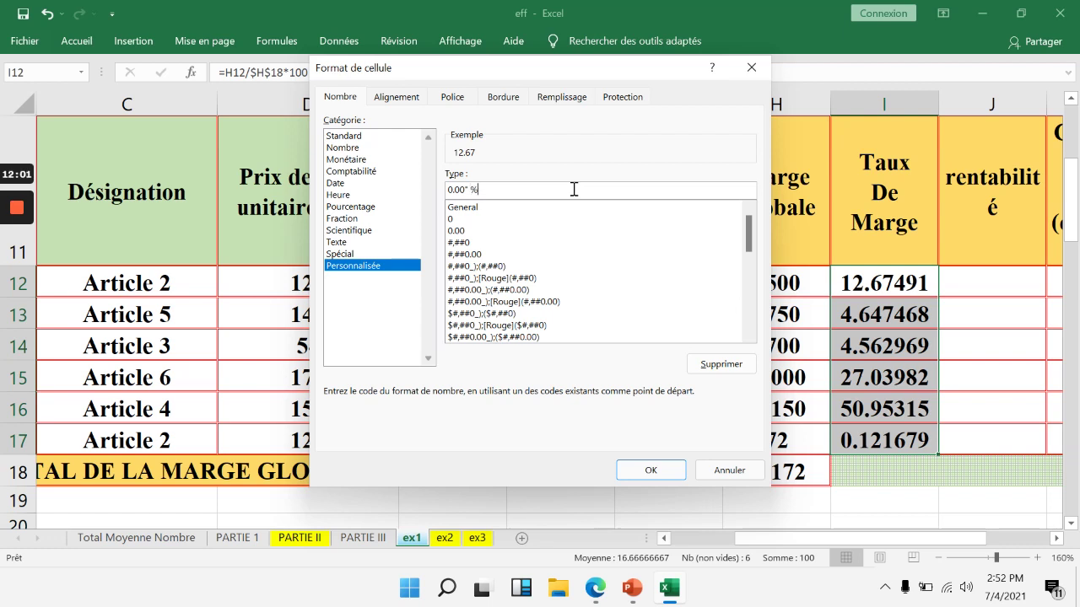
pyautogui.click(648, 471)
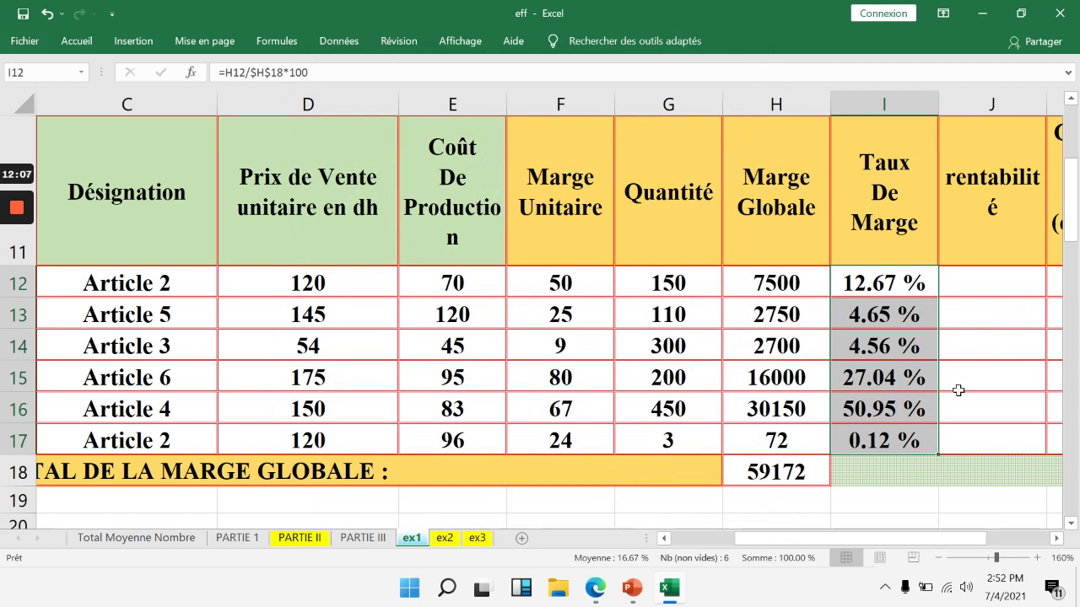
pyautogui.click(895, 474)
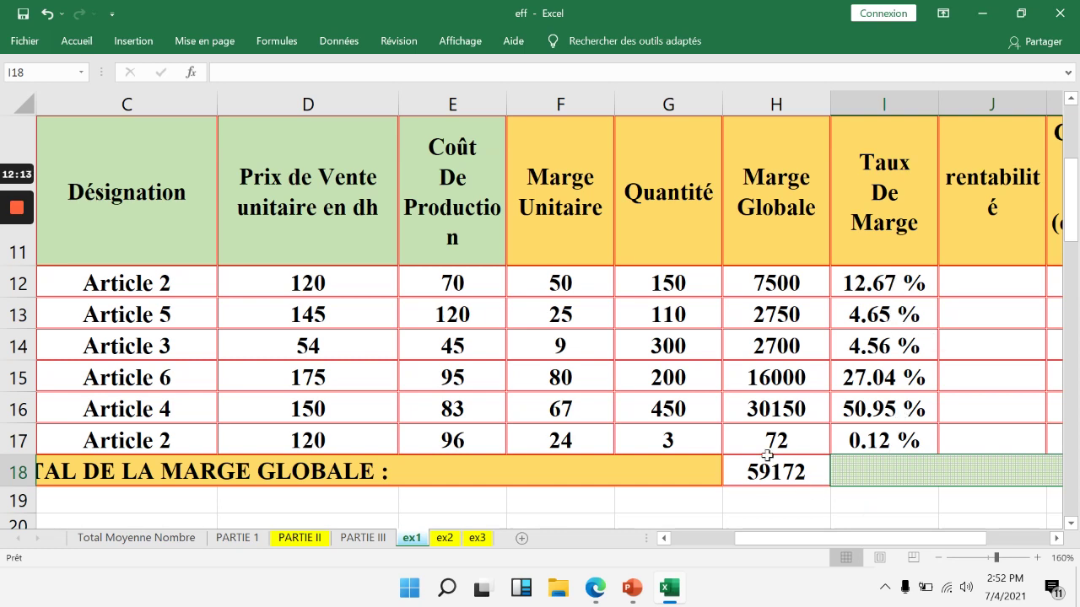
# - Read exam question 6 on the rentabilité formula for J12 and its 30% and 60% taux de marque thresholds
pyautogui.scroll(-2, 767, 459)
pyautogui.scroll(-5, 767, 458)
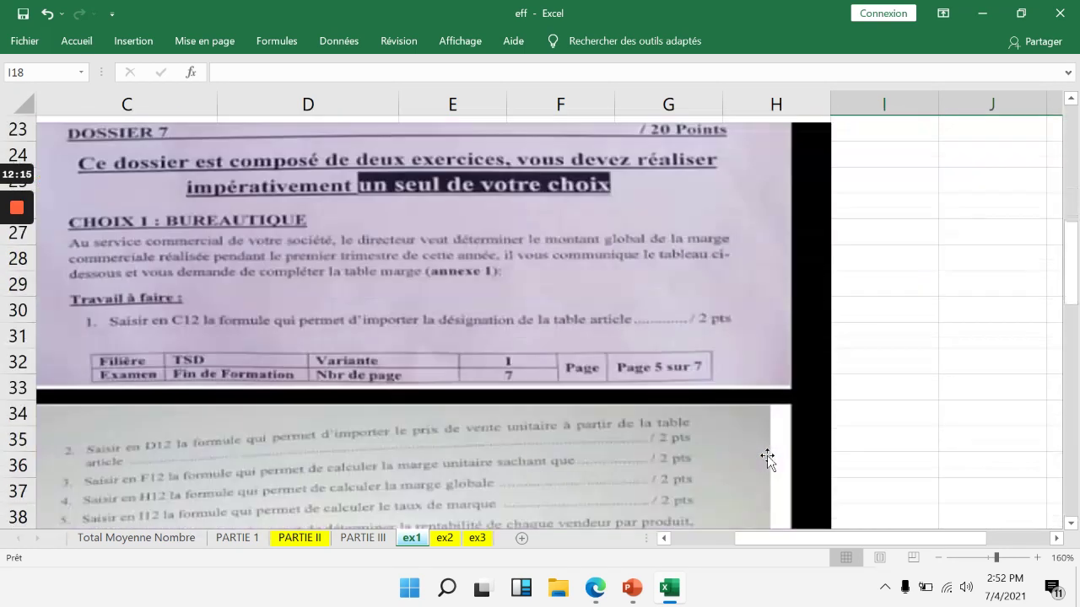
pyautogui.scroll(-1, 767, 458)
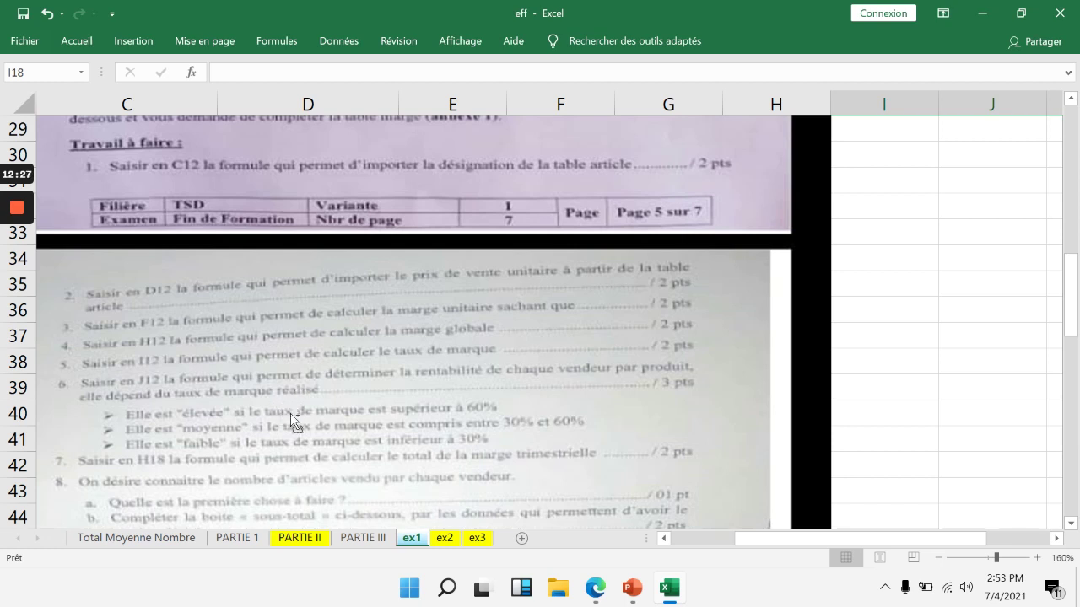
pyautogui.hscroll(3, 299, 414)
pyautogui.scroll(1, 298, 414)
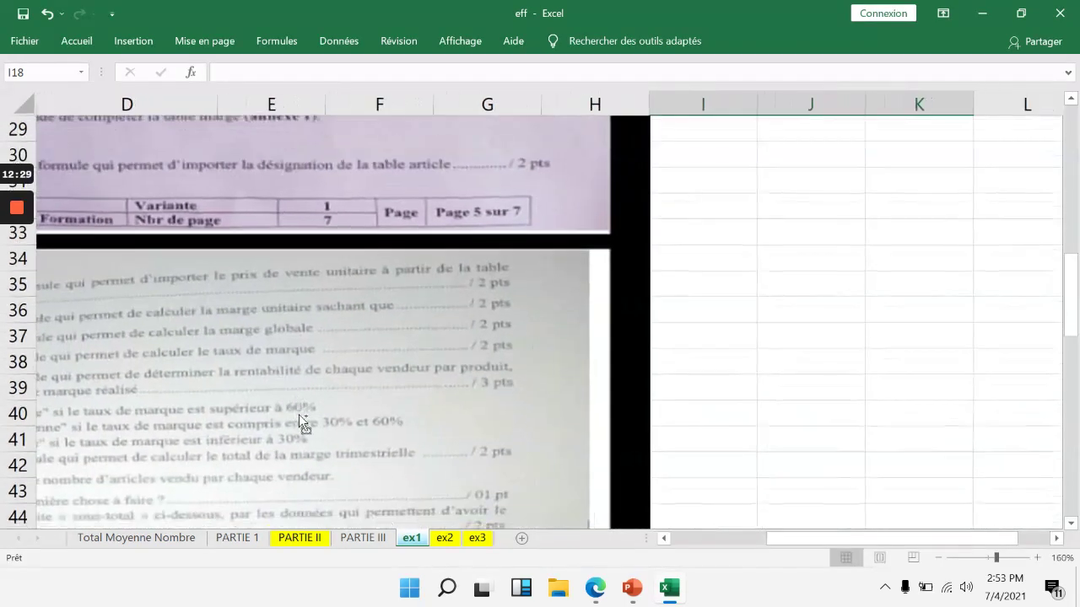
pyautogui.moveTo(848, 540); pyautogui.dragTo(738, 544)
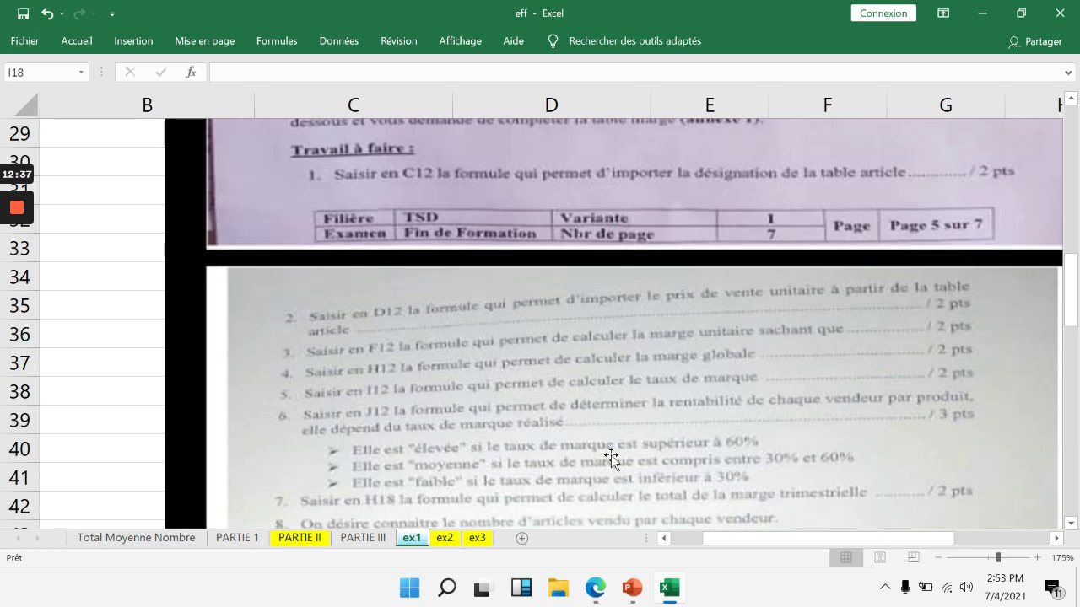
# - Shift the exam picture slightly to the left on the sheet and read the rentabilité conditions and the following questions
pyautogui.click(675, 456)
pyautogui.moveTo(676, 456); pyautogui.dragTo(621, 453)
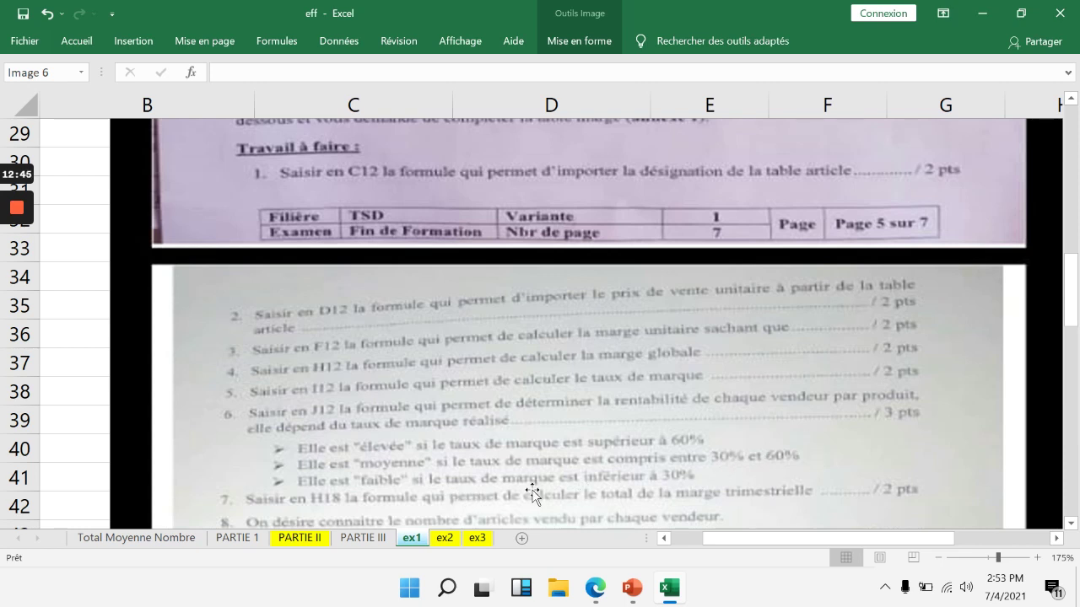
pyautogui.scroll(-1, 734, 472)
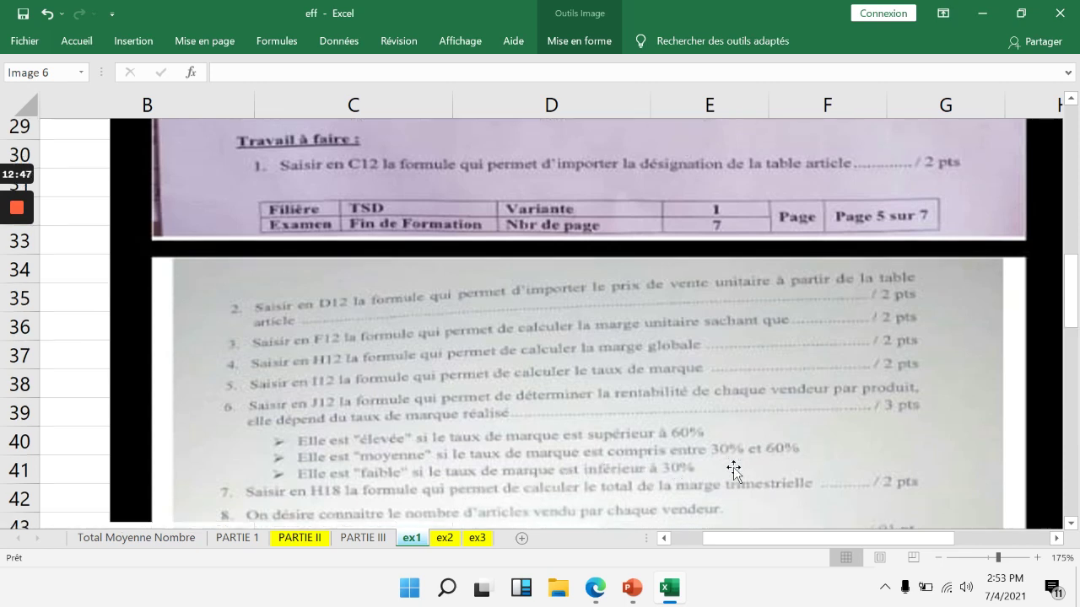
pyautogui.scroll(-1, 734, 473)
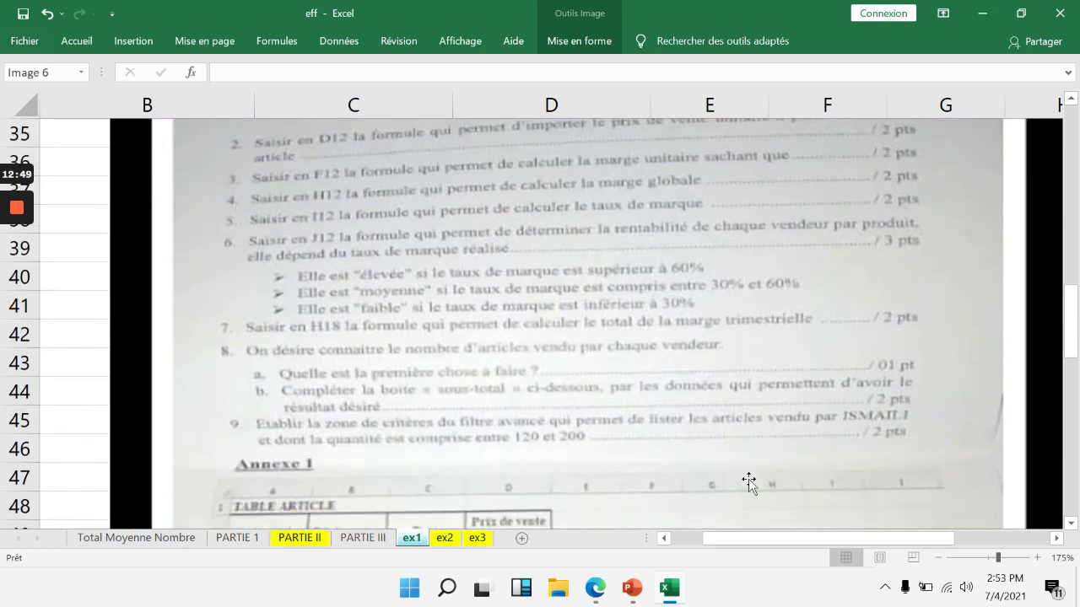
pyautogui.scroll(-1, 747, 480)
pyautogui.scroll(1, 745, 478)
# - Apply all borders to the empty range I39:J44 beside the exam picture
pyautogui.click(1056, 539)
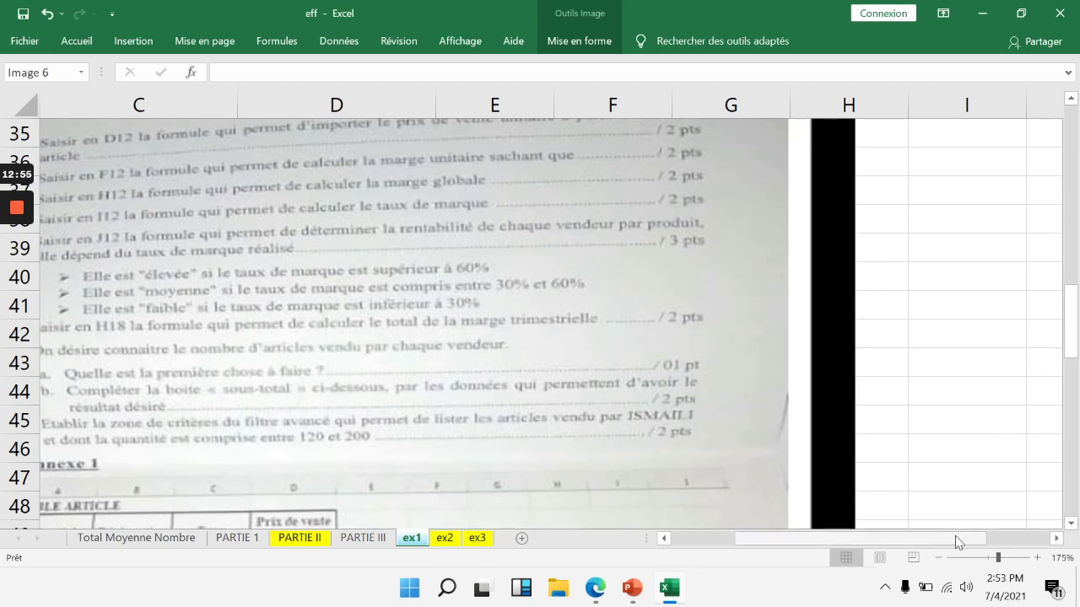
pyautogui.moveTo(958, 541); pyautogui.dragTo(990, 540)
pyautogui.moveTo(761, 251); pyautogui.dragTo(936, 379)
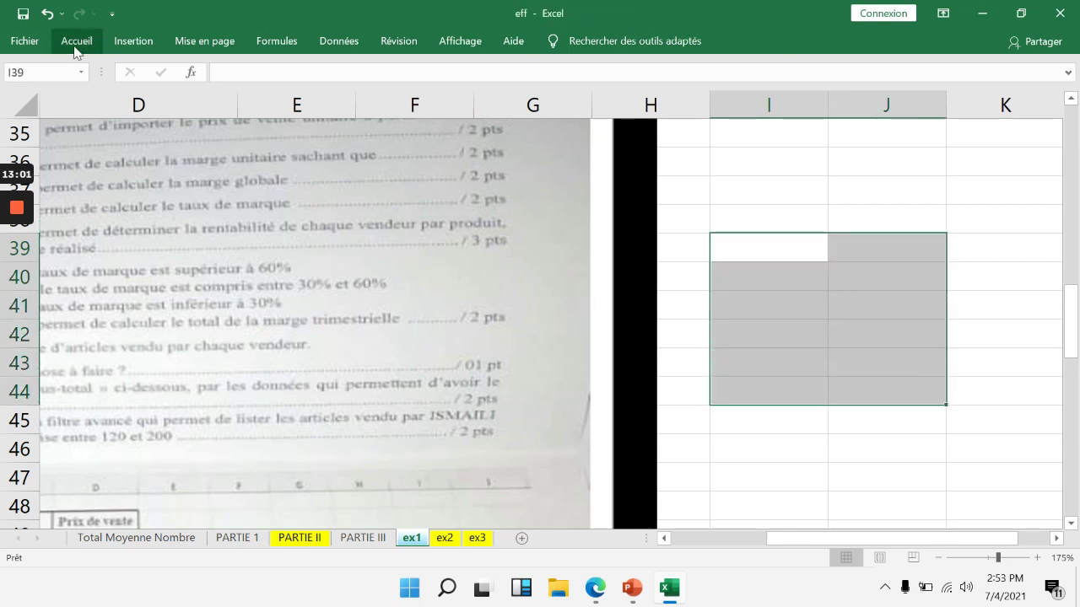
pyautogui.click(76, 46)
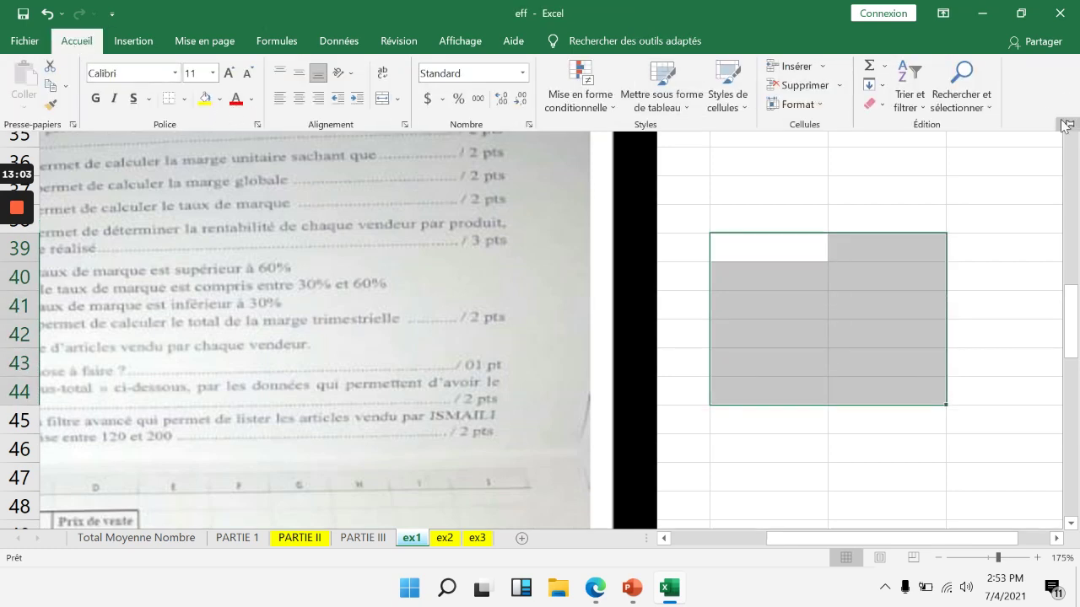
pyautogui.click(1068, 125)
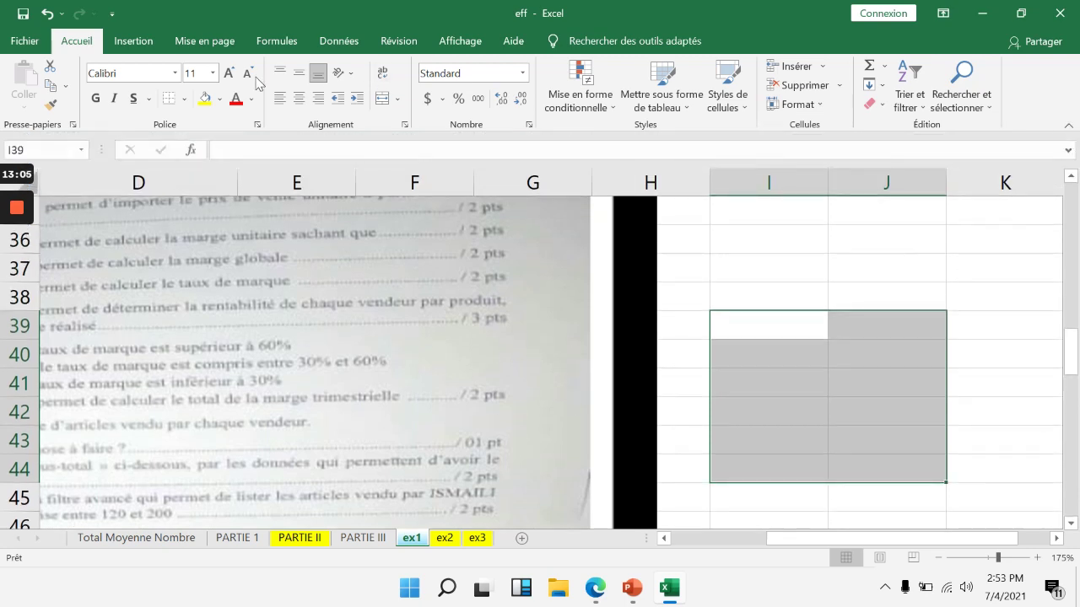
pyautogui.click(184, 99)
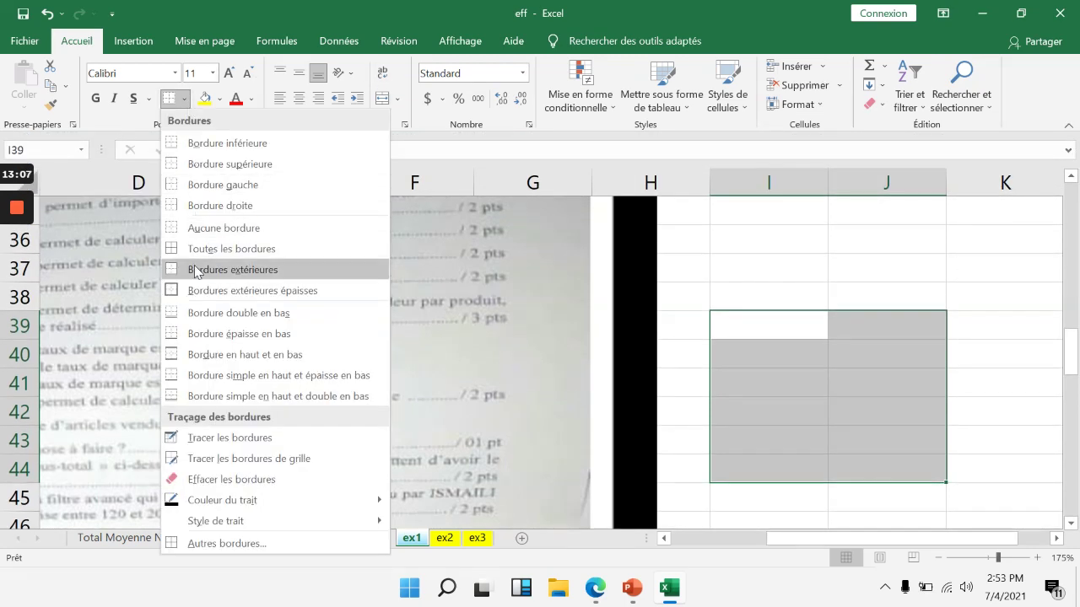
pyautogui.click(199, 248)
# - Enter the headers "condition" in J39 and "Rentabilité" in I39 of the bordered helper table
pyautogui.click(887, 326)
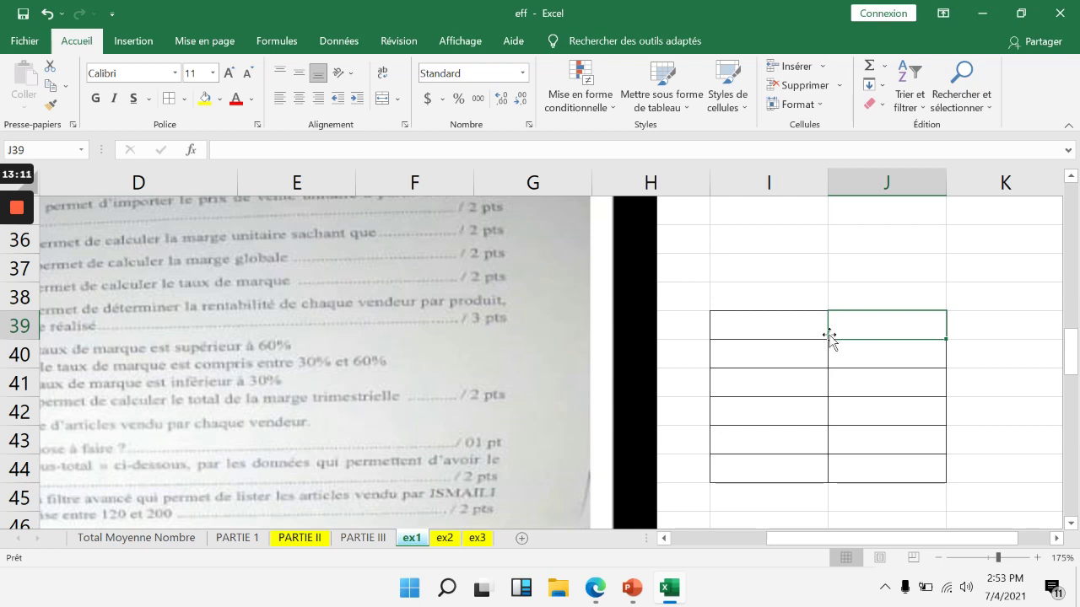
pyautogui.write('co')
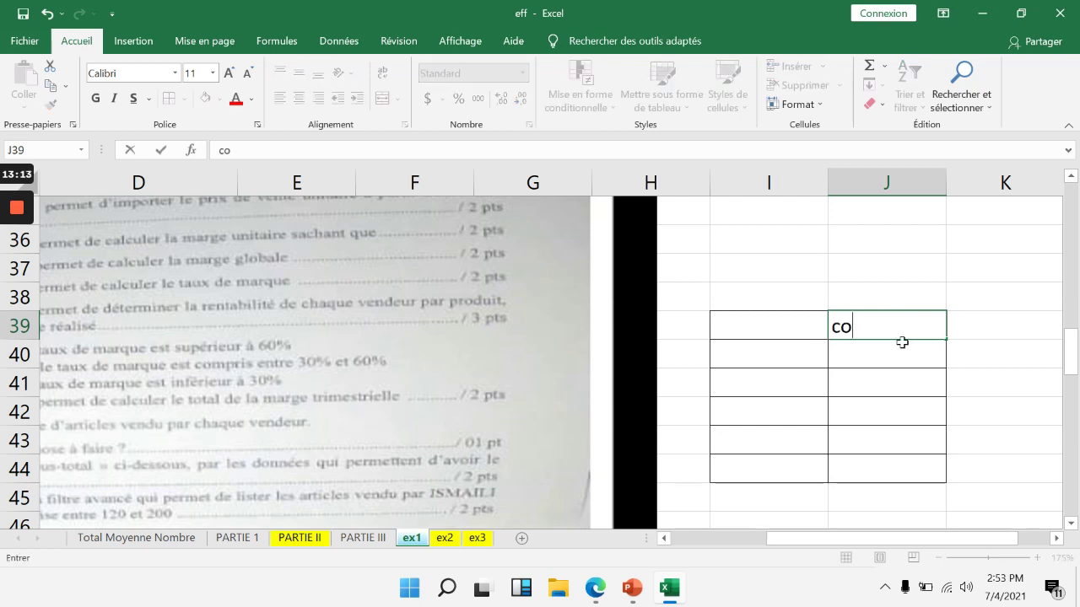
pyautogui.write('ndition')
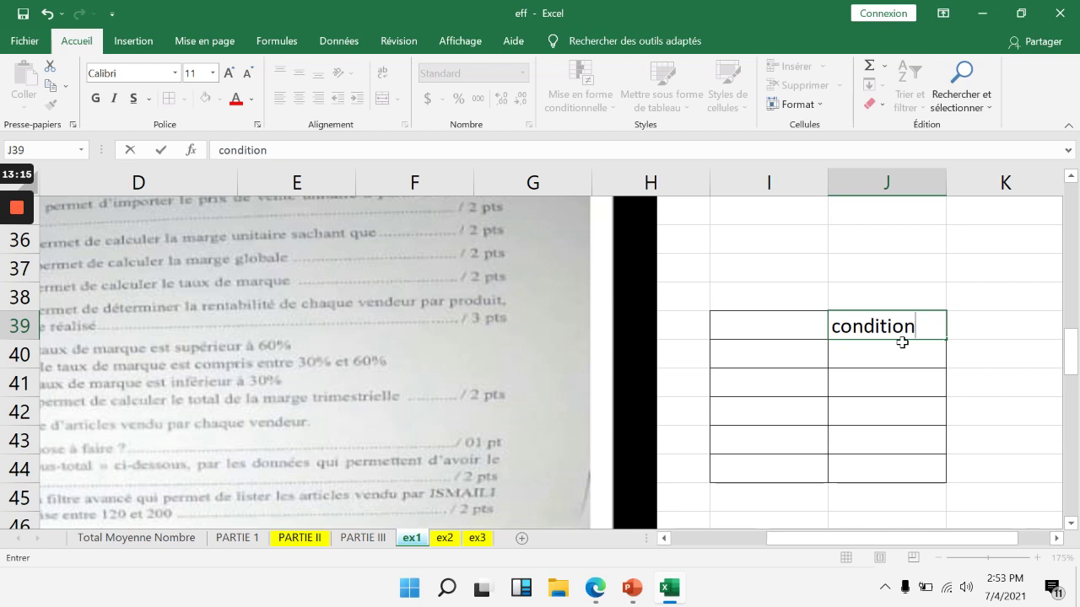
pyautogui.click(919, 381)
pyautogui.click(804, 323)
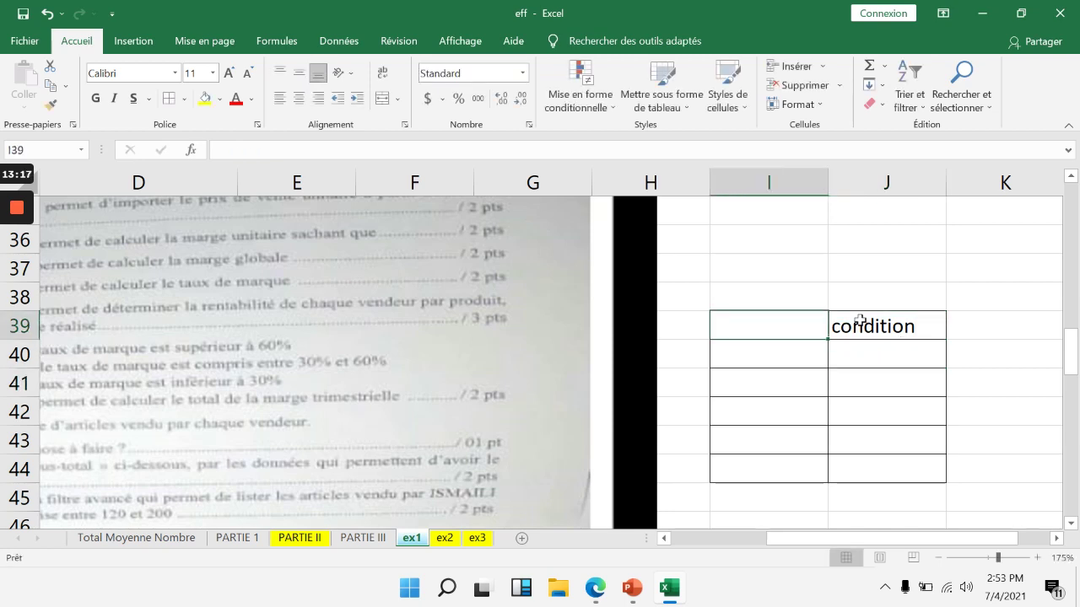
pyautogui.scroll(8, 831, 323)
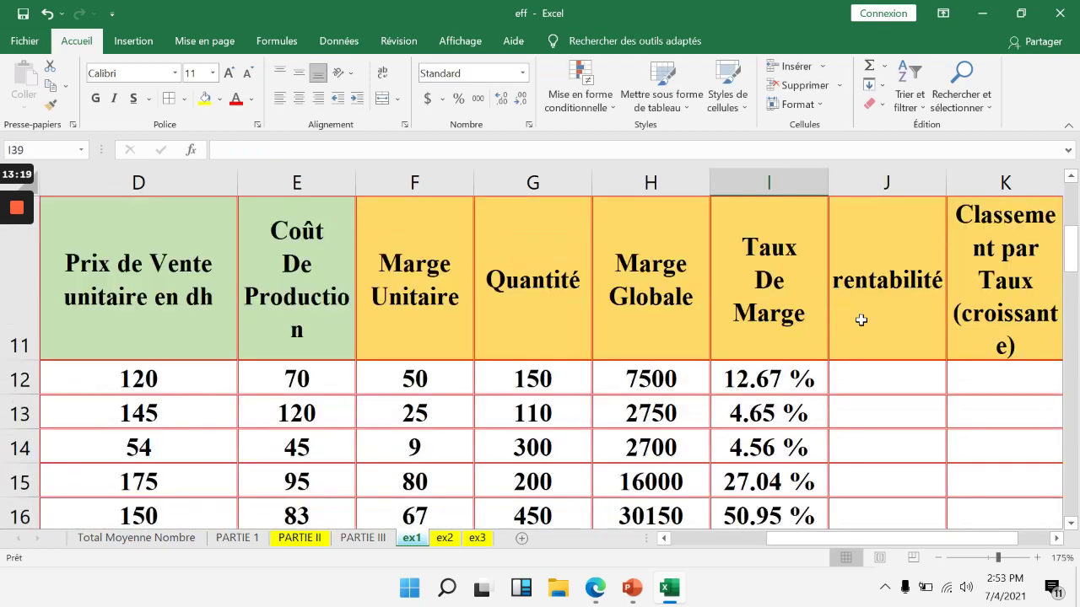
pyautogui.scroll(-2, 875, 328)
pyautogui.scroll(-7, 878, 328)
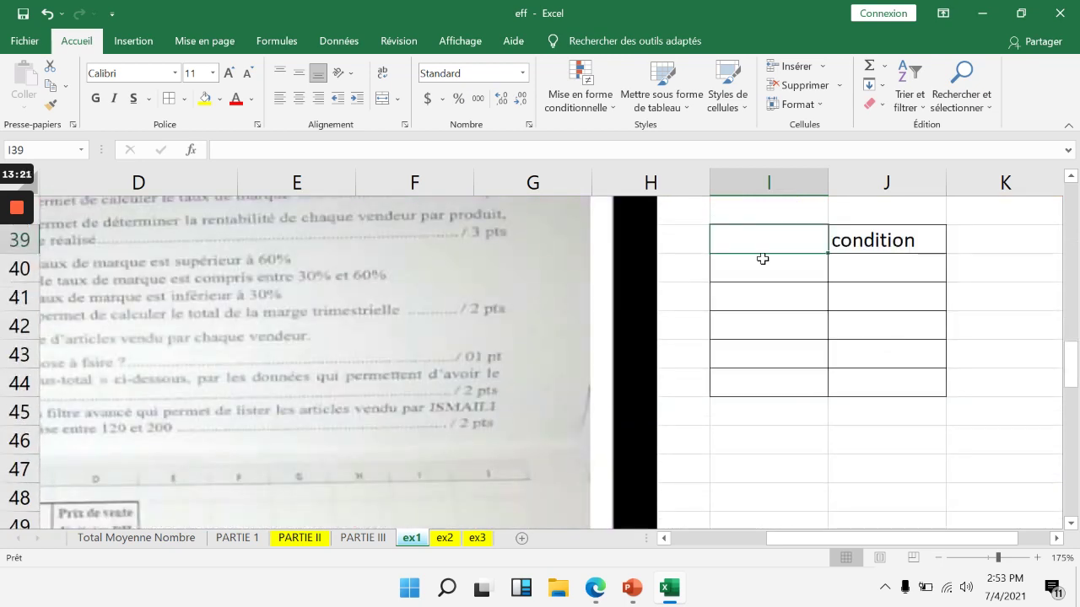
pyautogui.write('Renta')
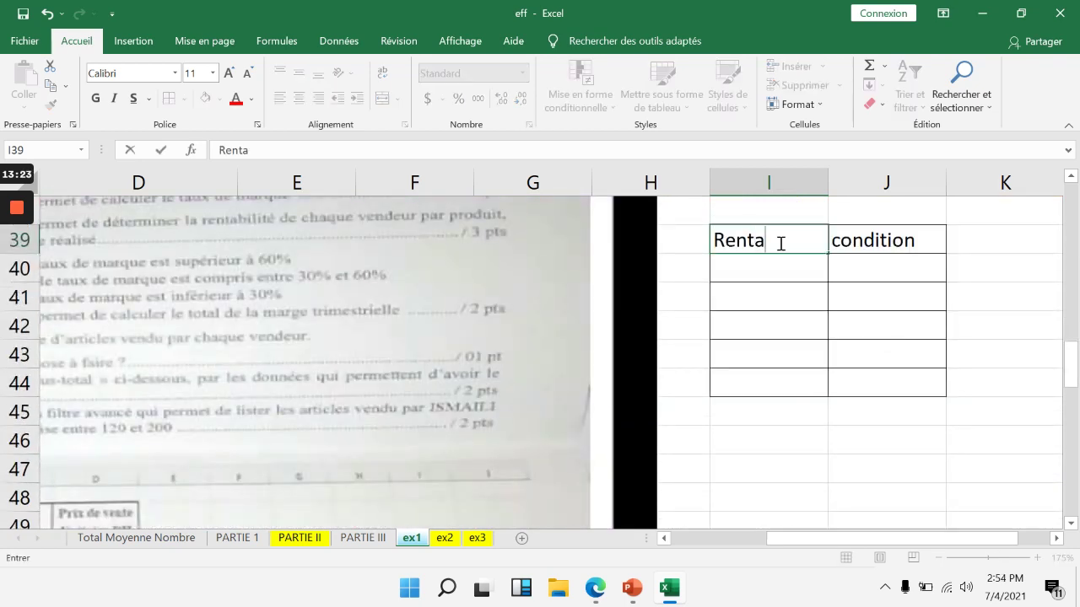
pyautogui.write('bilité')
# - Fill the Rentabilité column of the helper table with "ele", "moyenne" and "faible" in I40:I42, following the exam text
pyautogui.moveTo(795, 545); pyautogui.dragTo(766, 542)
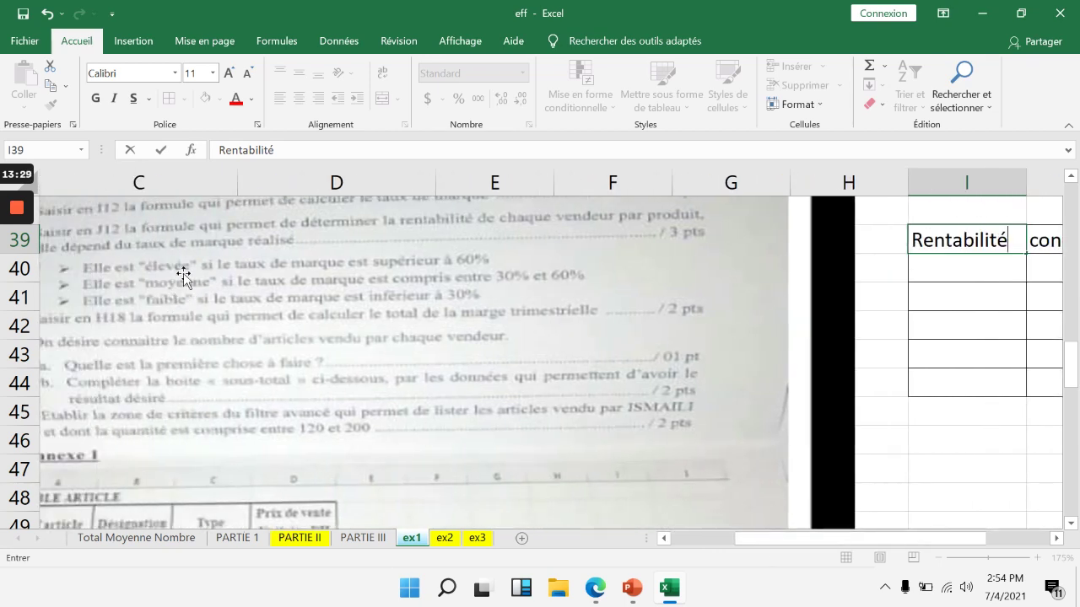
pyautogui.moveTo(882, 544); pyautogui.dragTo(913, 544)
pyautogui.click(754, 274)
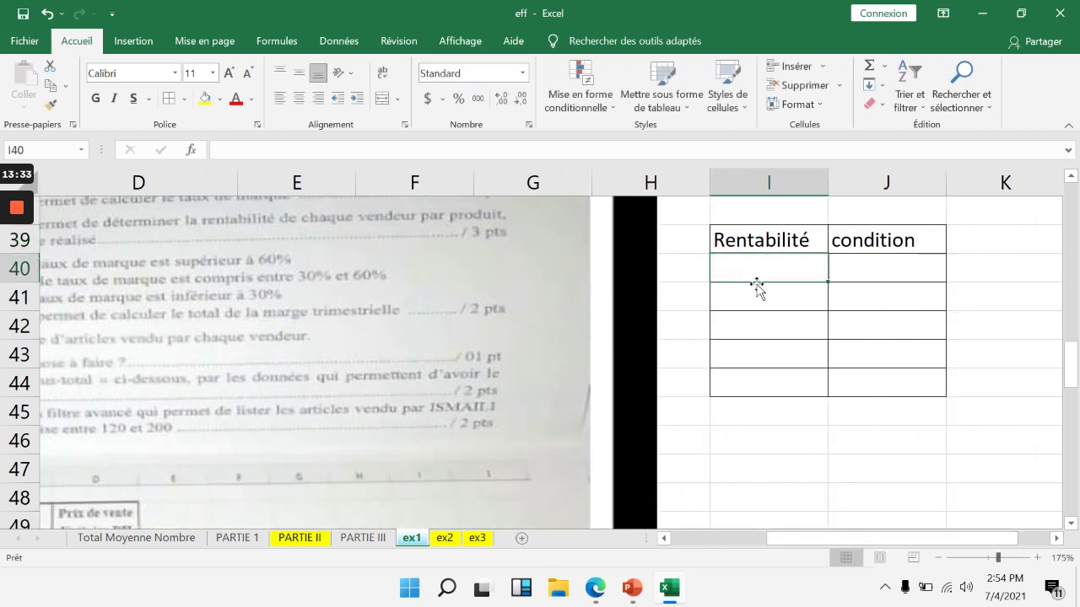
pyautogui.write('ele')
pyautogui.press('Return')
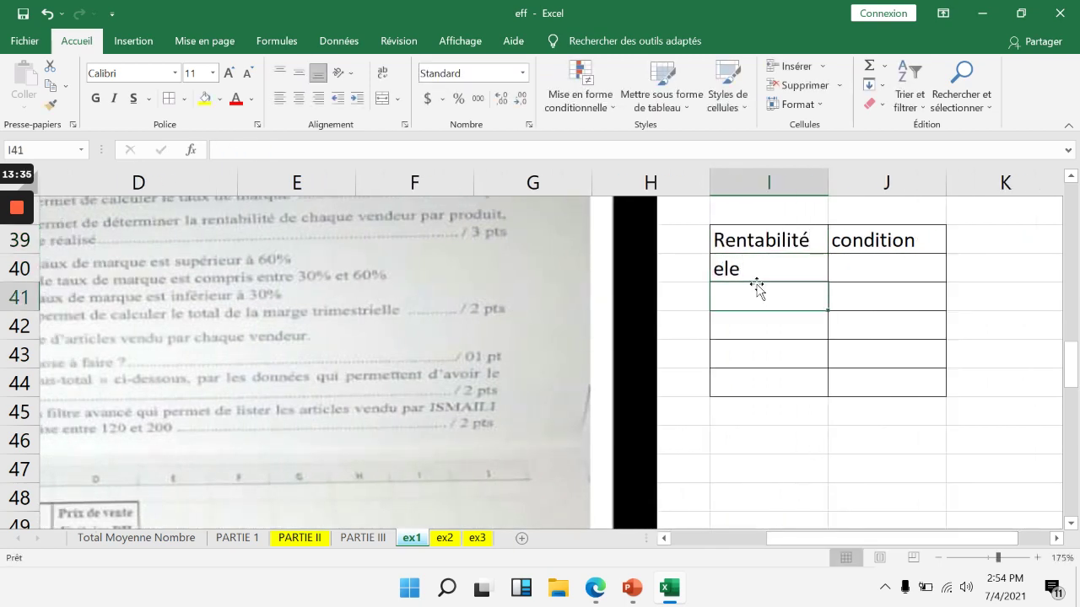
pyautogui.write('moyenne')
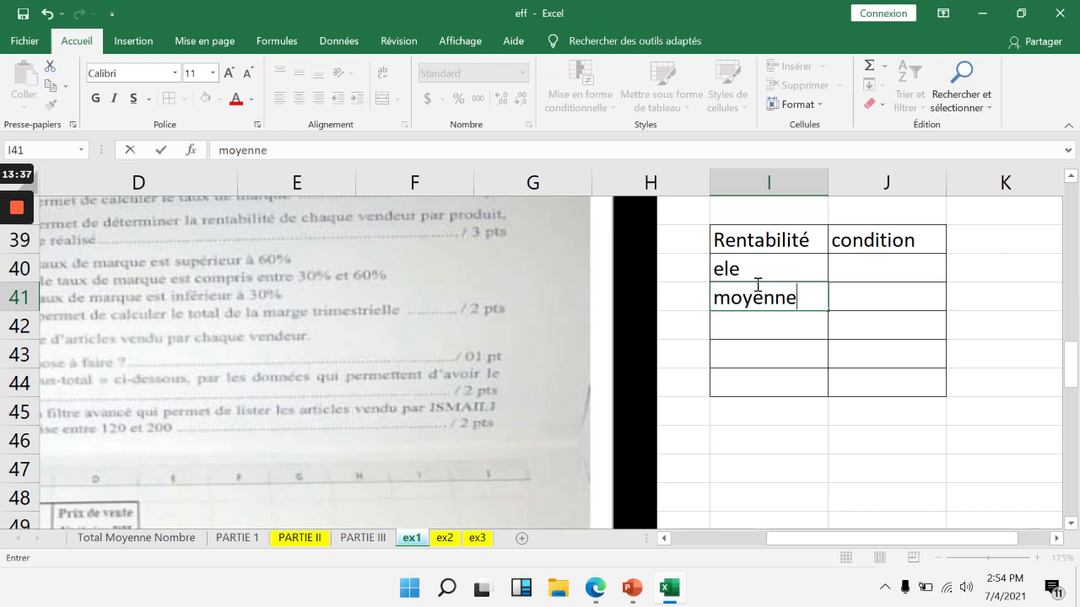
pyautogui.press('Return')
pyautogui.write('faible')
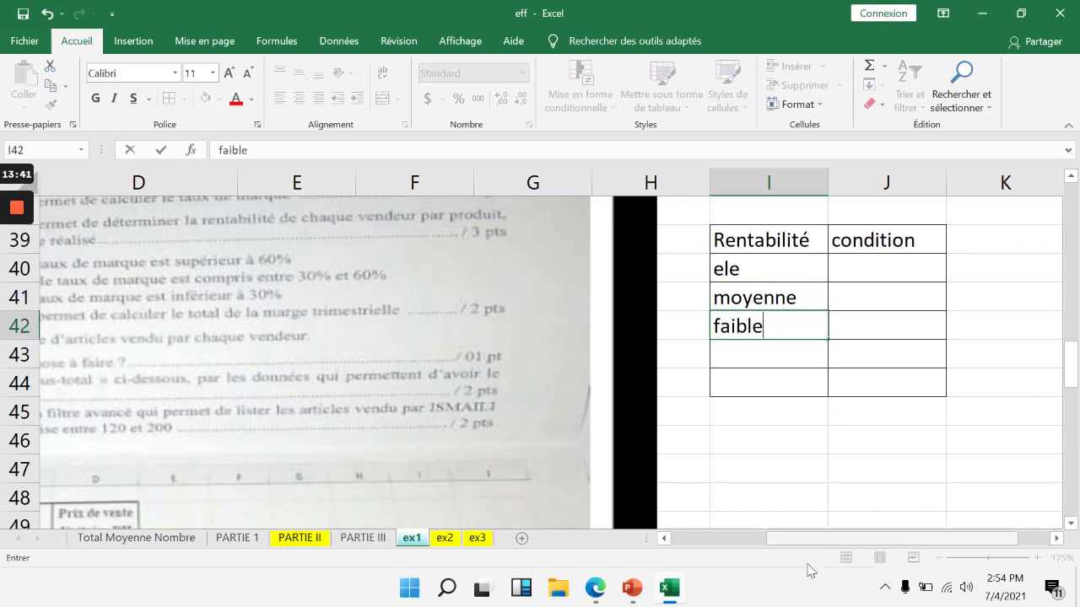
# - Enter the condition "taux>60%" in J40 for the "ele" level
pyautogui.moveTo(818, 540)
pyautogui.mouseDown()
pyautogui.moveTo(789, 543)
pyautogui.moveTo(817, 544)
pyautogui.mouseUp()
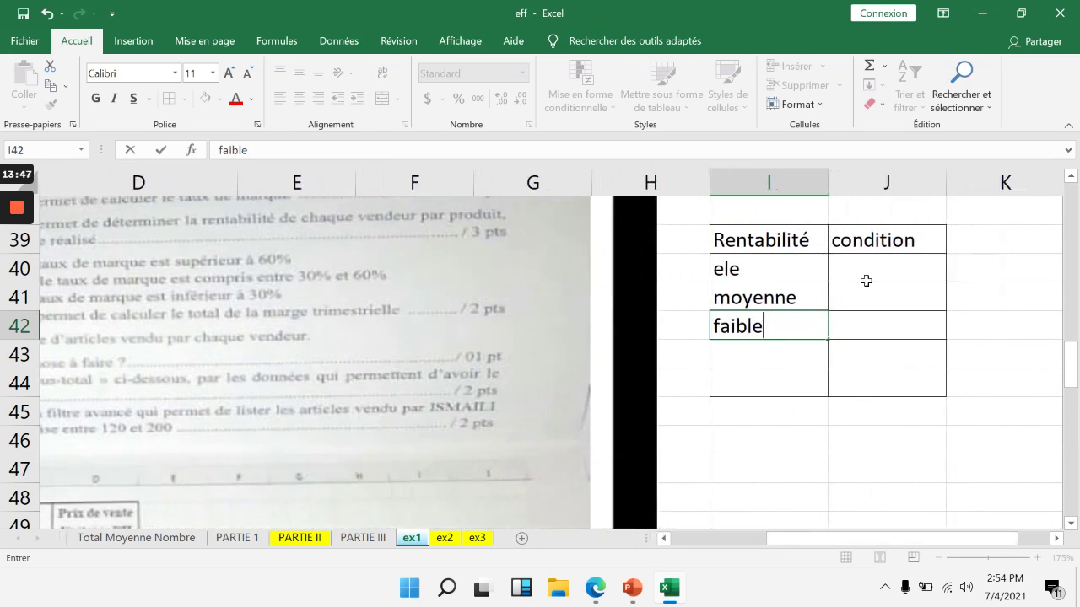
pyautogui.click(866, 281)
pyautogui.write('tau')
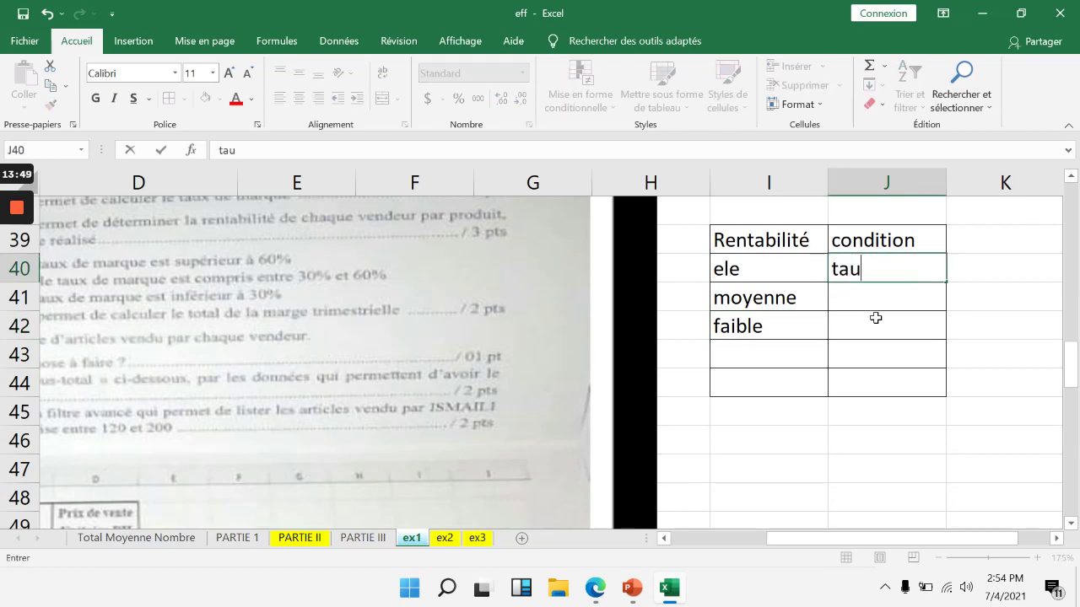
pyautogui.write('x>60%')
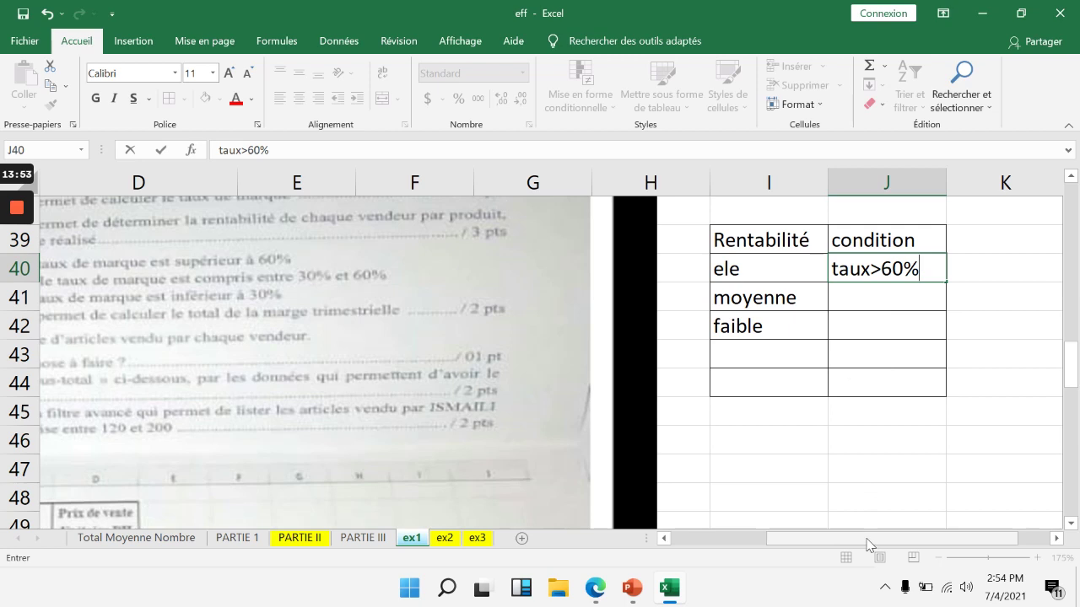
# - Check the exam's "moyenne" range and enter the condition ">=30% <=60%" in J41
pyautogui.moveTo(870, 540); pyautogui.dragTo(833, 540)
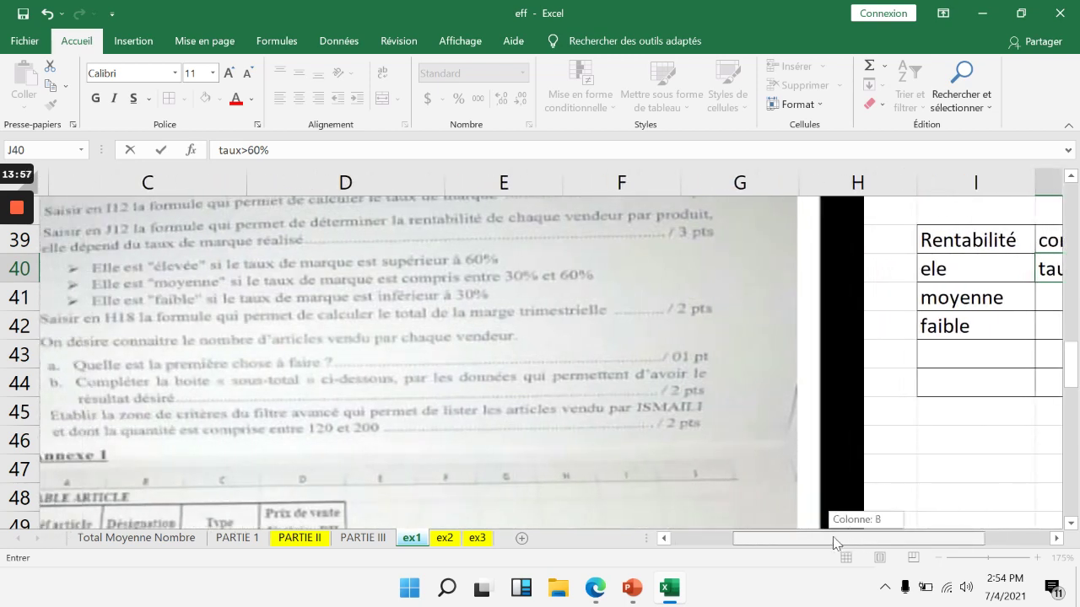
pyautogui.moveTo(835, 543); pyautogui.dragTo(871, 542)
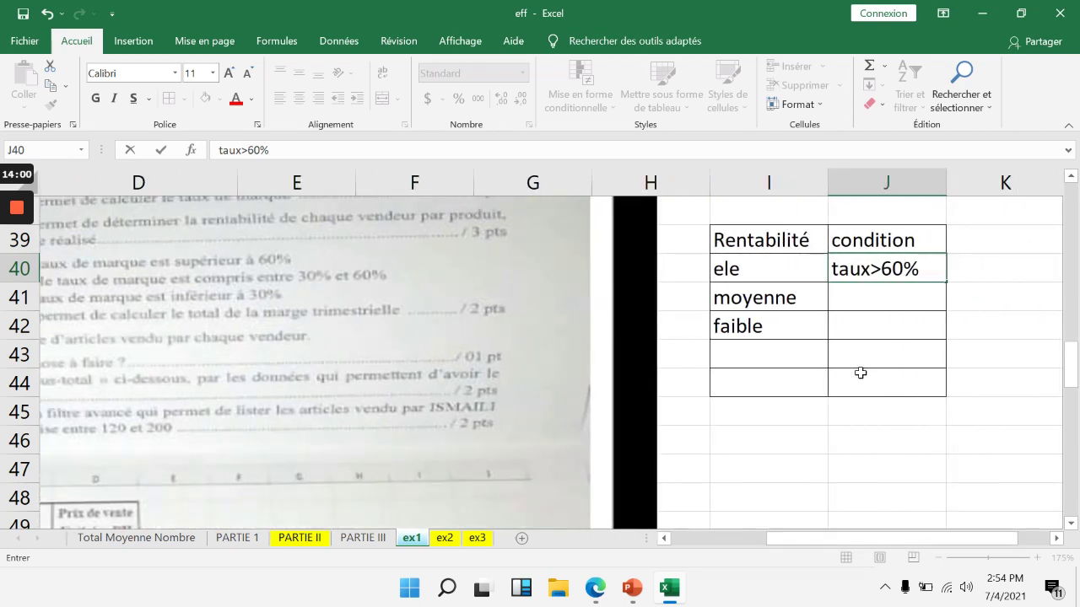
pyautogui.click(873, 294)
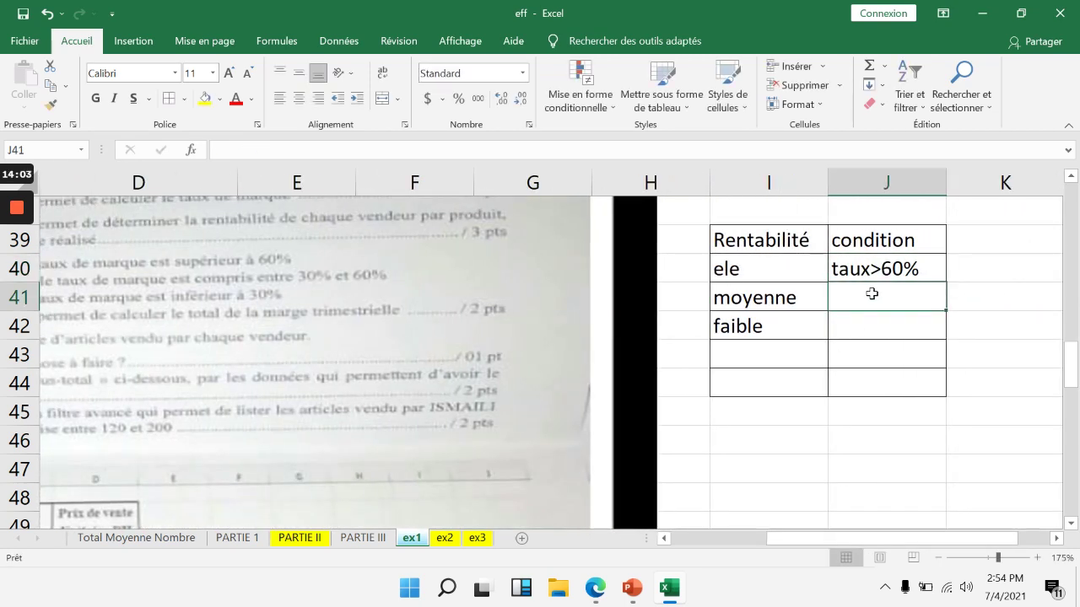
pyautogui.write('>=')
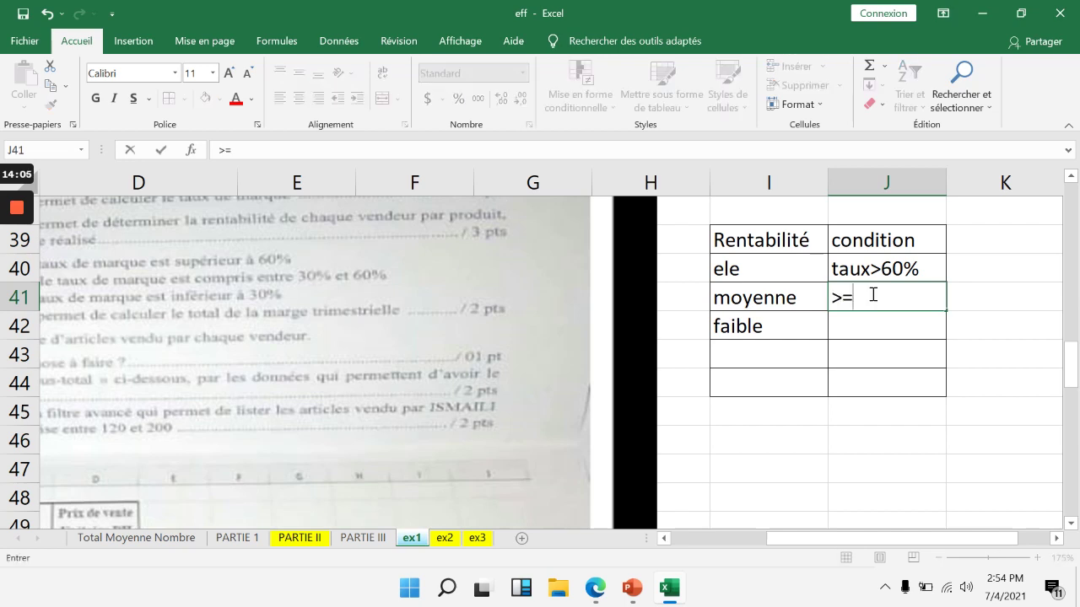
pyautogui.write('30% ')
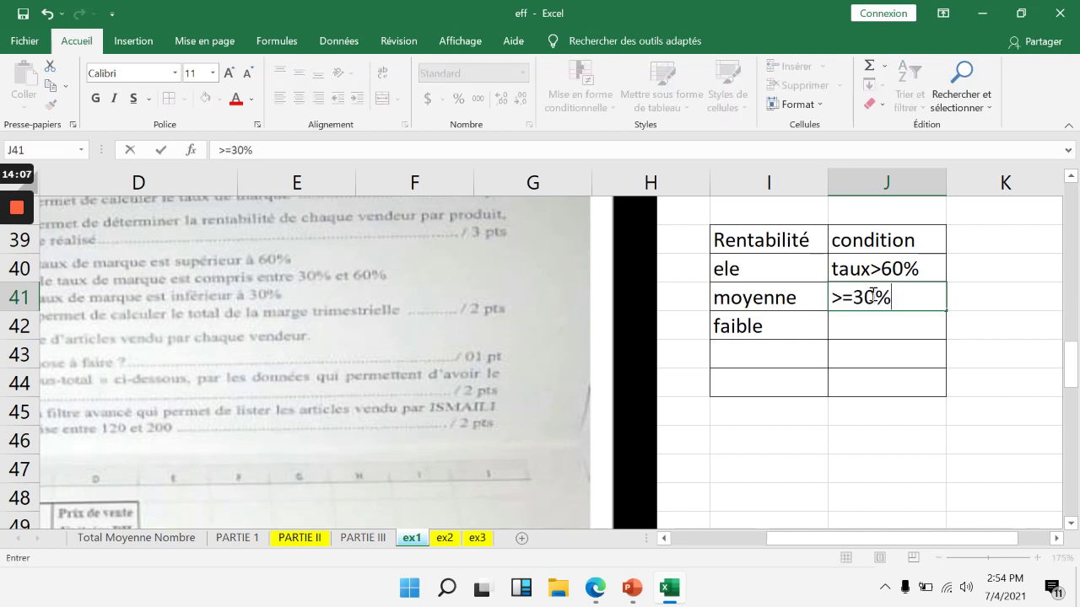
pyautogui.write(' <=60%')
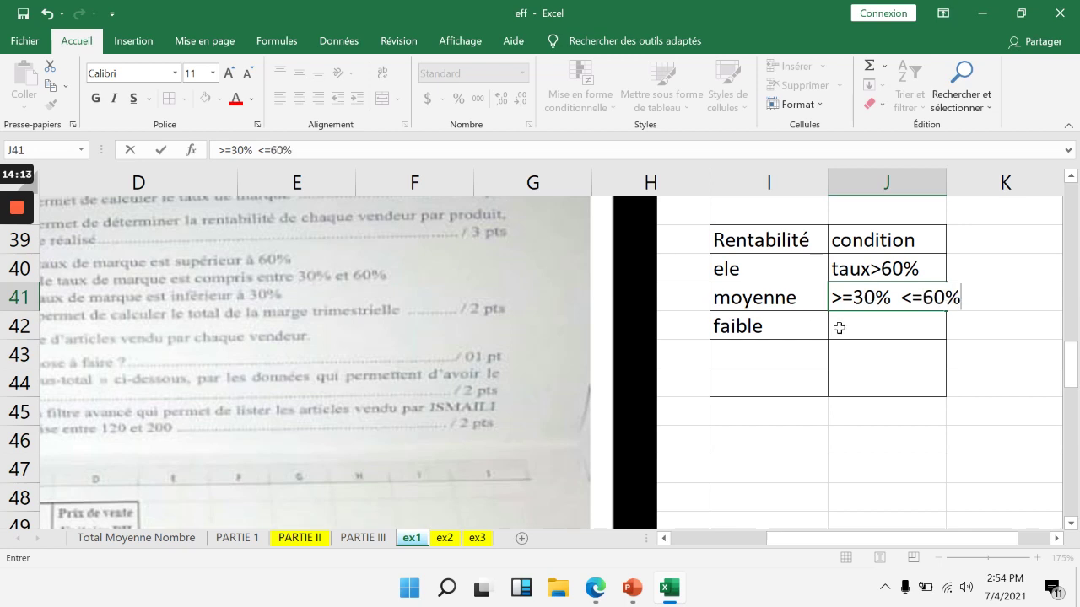
# - Enter the condition "<30%" in J42 for the "faible" level
pyautogui.moveTo(811, 539)
pyautogui.mouseDown()
pyautogui.moveTo(776, 544)
pyautogui.moveTo(814, 530)
pyautogui.mouseUp()
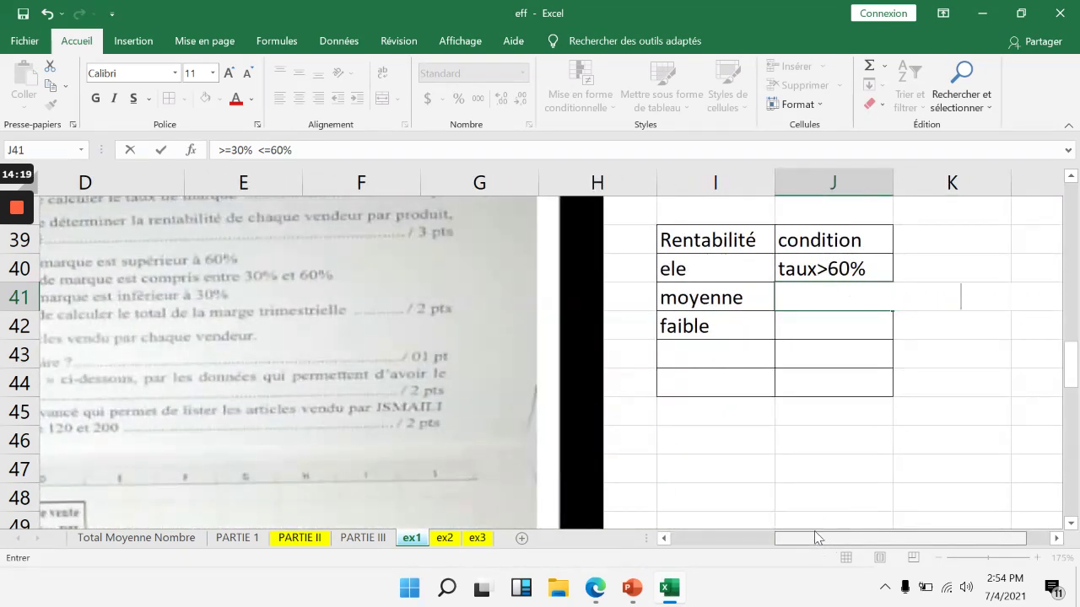
pyautogui.click(880, 334)
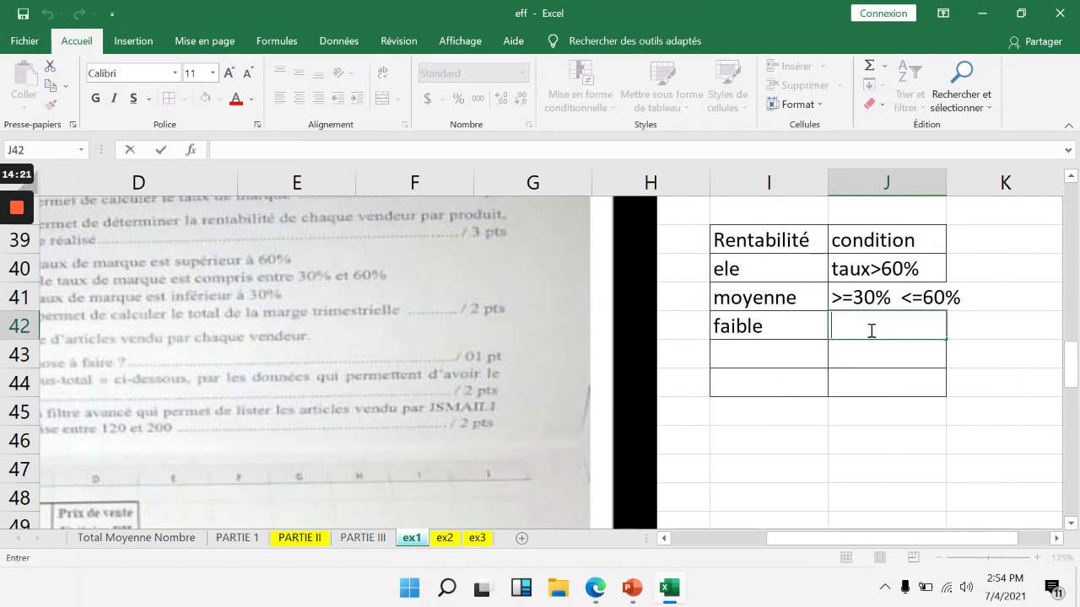
pyautogui.write('30%')
pyautogui.click(900, 383)
# - Widen column J to fit the conditions and centre the headers in I39:J39 horizontally and vertically
pyautogui.click(937, 345)
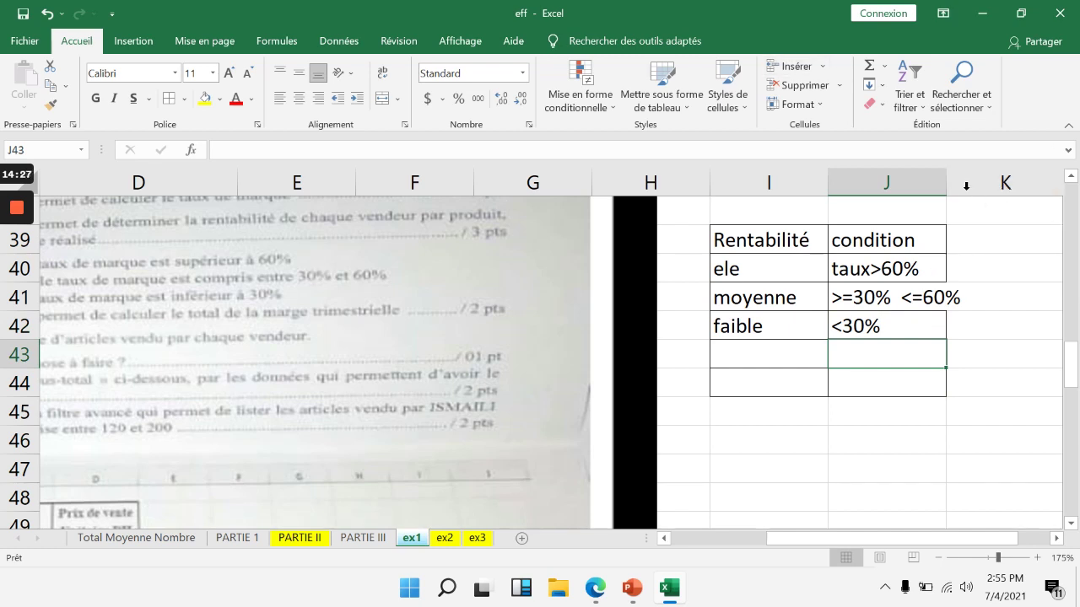
pyautogui.moveTo(949, 181); pyautogui.dragTo(990, 183)
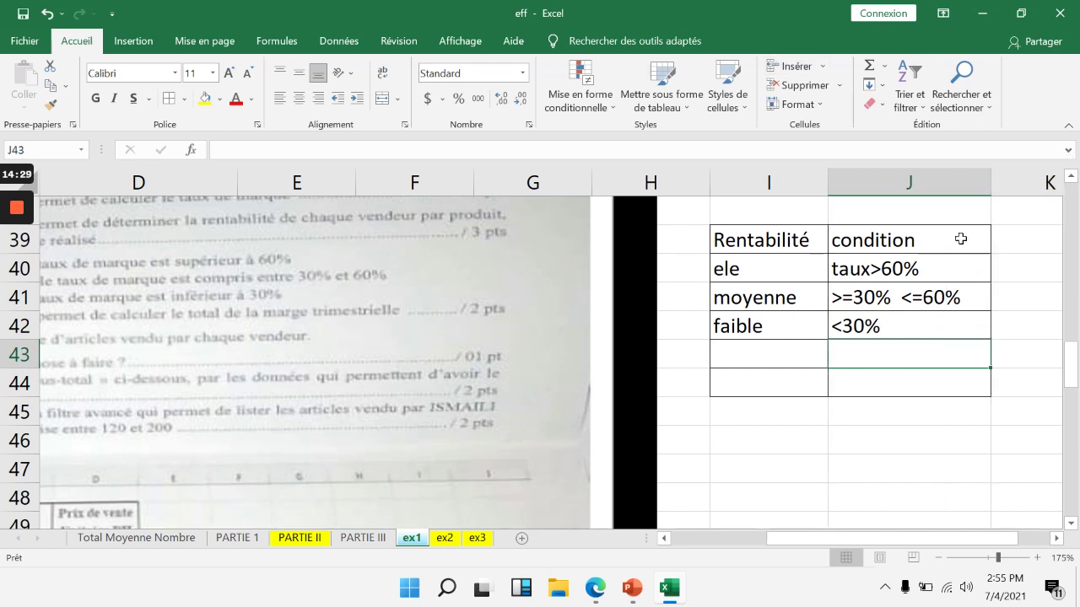
pyautogui.click(911, 270)
pyautogui.moveTo(791, 238); pyautogui.dragTo(903, 240)
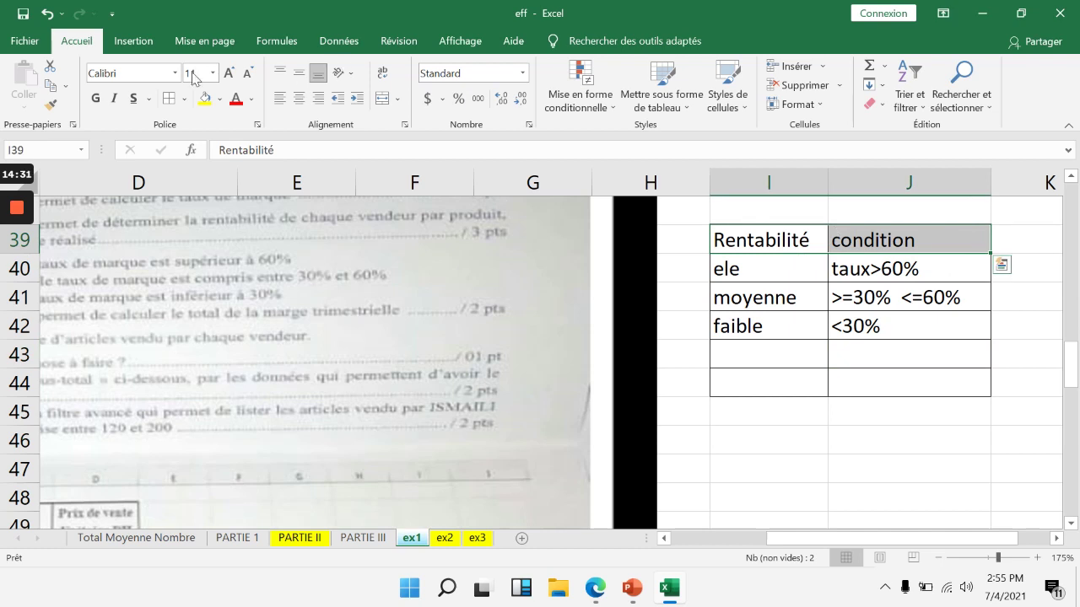
pyautogui.click(299, 97)
pyautogui.click(300, 75)
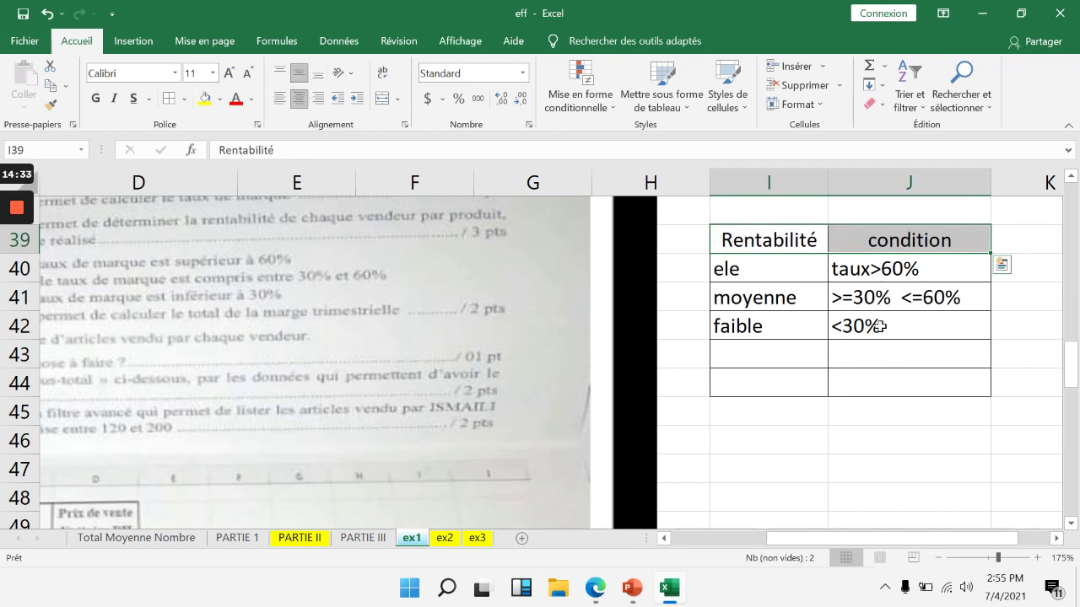
# - Apply strikethrough to only the "<=60%" part of the "moyenne" condition in J41
pyautogui.doubleClick(911, 298)
pyautogui.moveTo(901, 297); pyautogui.dragTo(962, 297)
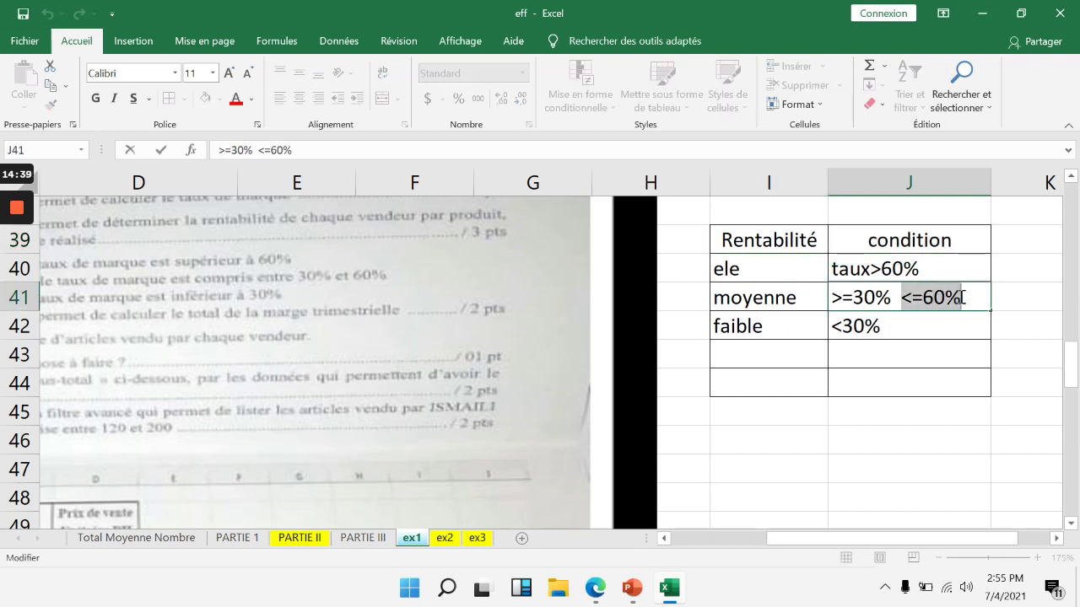
pyautogui.click(258, 126)
pyautogui.click(355, 285)
pyautogui.click(650, 471)
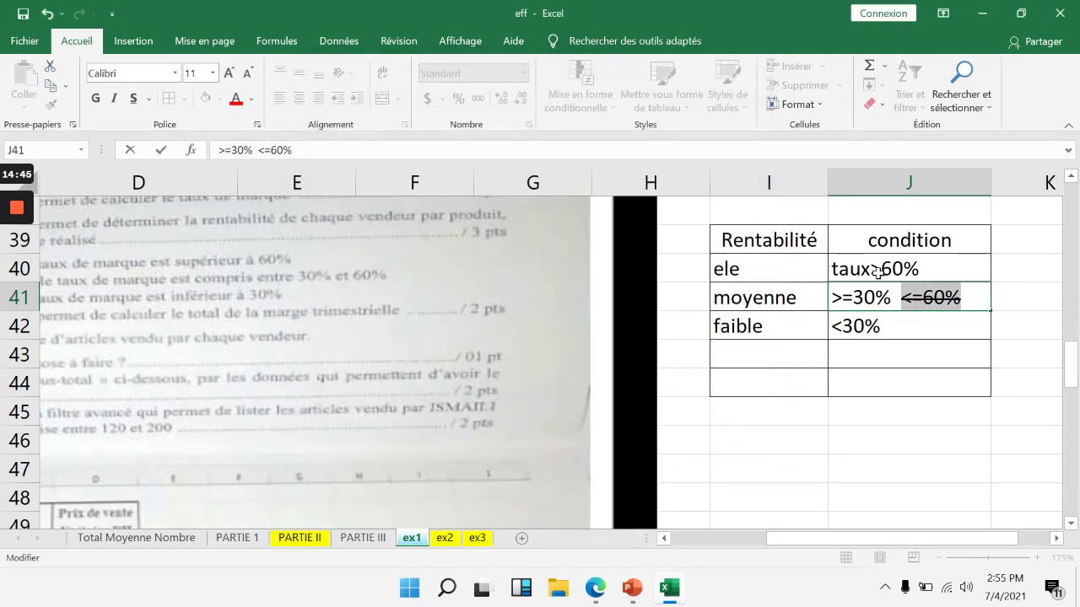
pyautogui.click(855, 327)
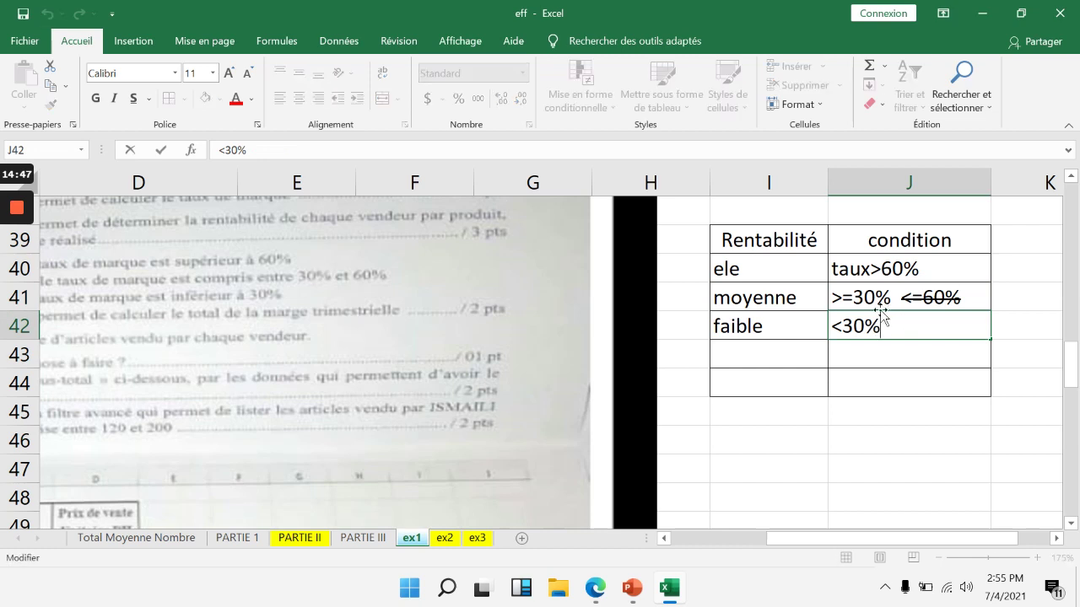
# - Apply strikethrough to the "<30%" condition text in J42
pyautogui.moveTo(890, 323); pyautogui.dragTo(832, 323)
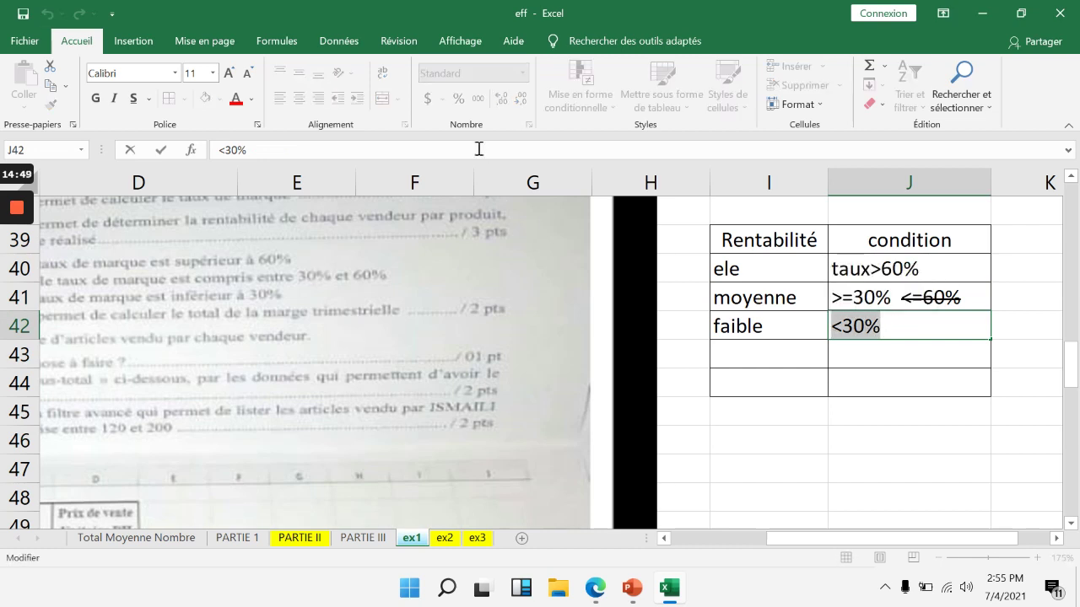
pyautogui.click(258, 124)
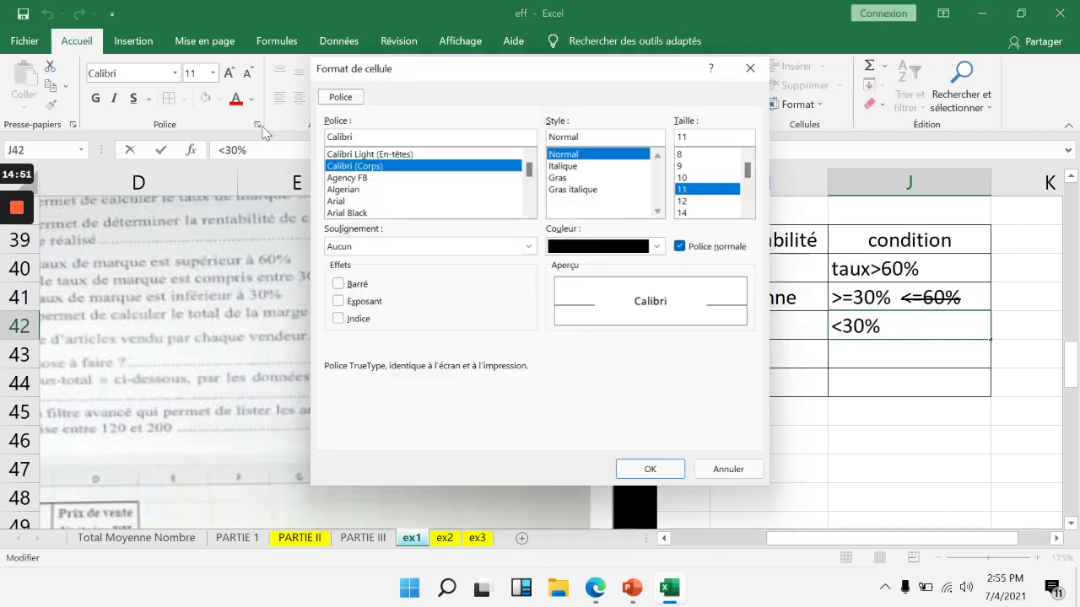
pyautogui.click(352, 307)
pyautogui.click(351, 302)
pyautogui.click(352, 284)
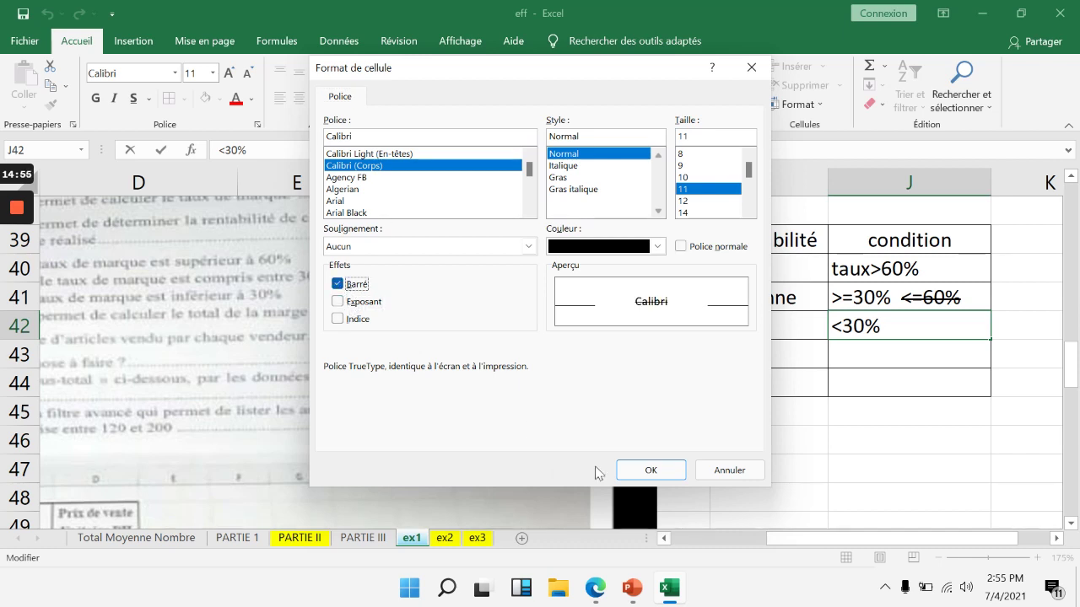
pyautogui.click(647, 470)
pyautogui.click(916, 432)
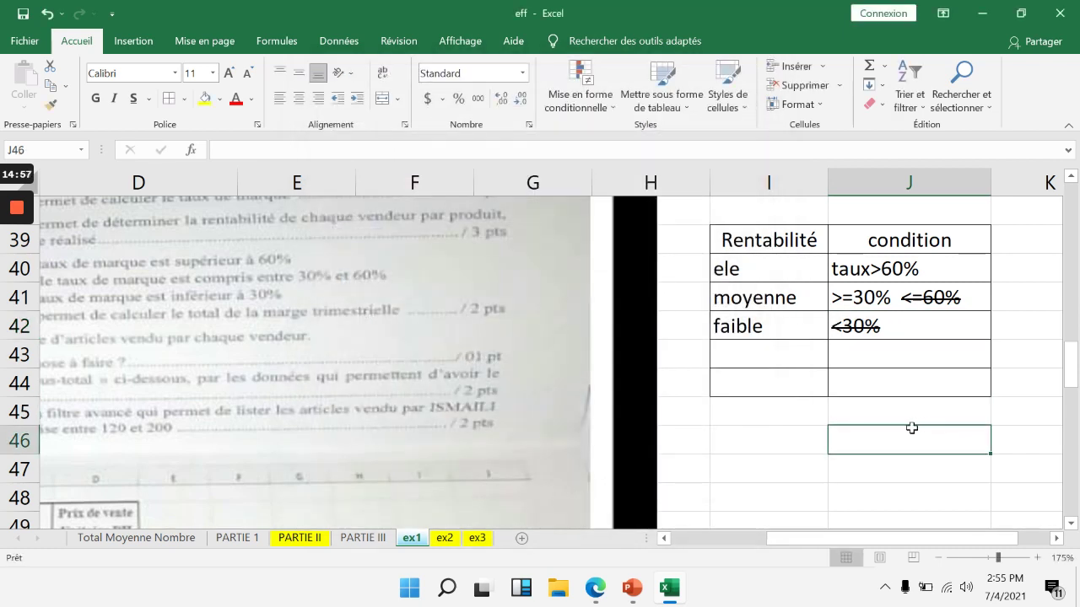
# - Check the rentabilité column and identify the first Taux De Marge cell the formula must test, returning to the conditions table
pyautogui.scroll(9, 844, 301)
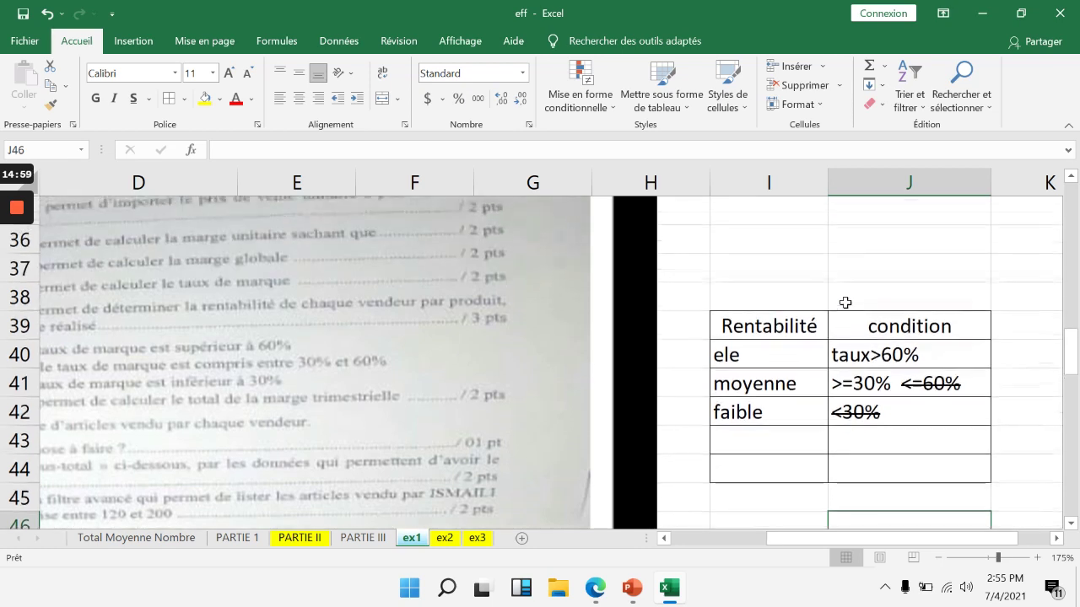
pyautogui.scroll(2, 851, 300)
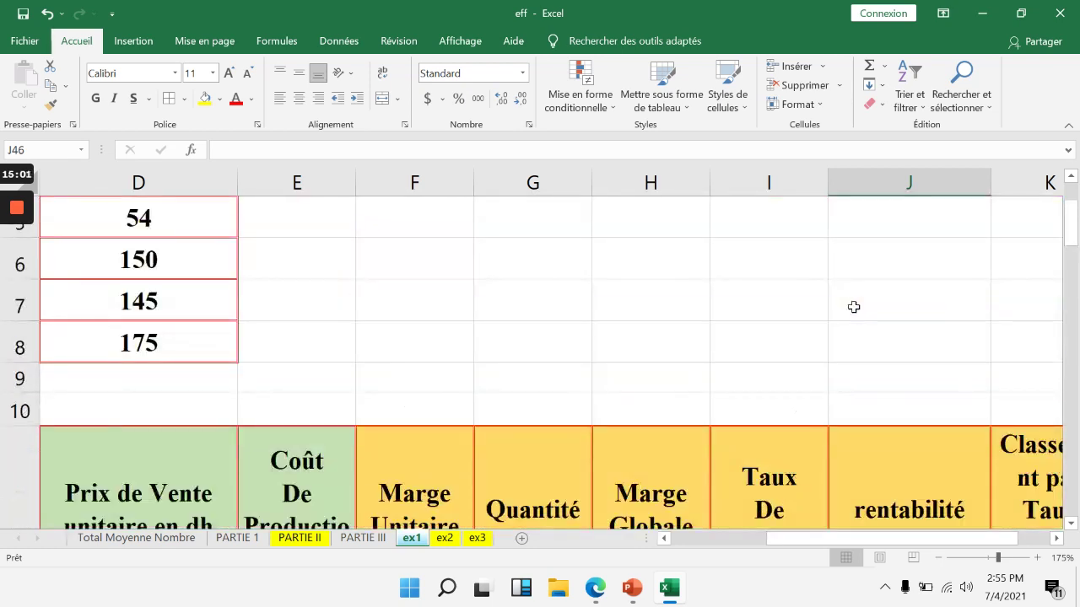
pyautogui.scroll(-1, 850, 337)
pyautogui.scroll(-1, 907, 464)
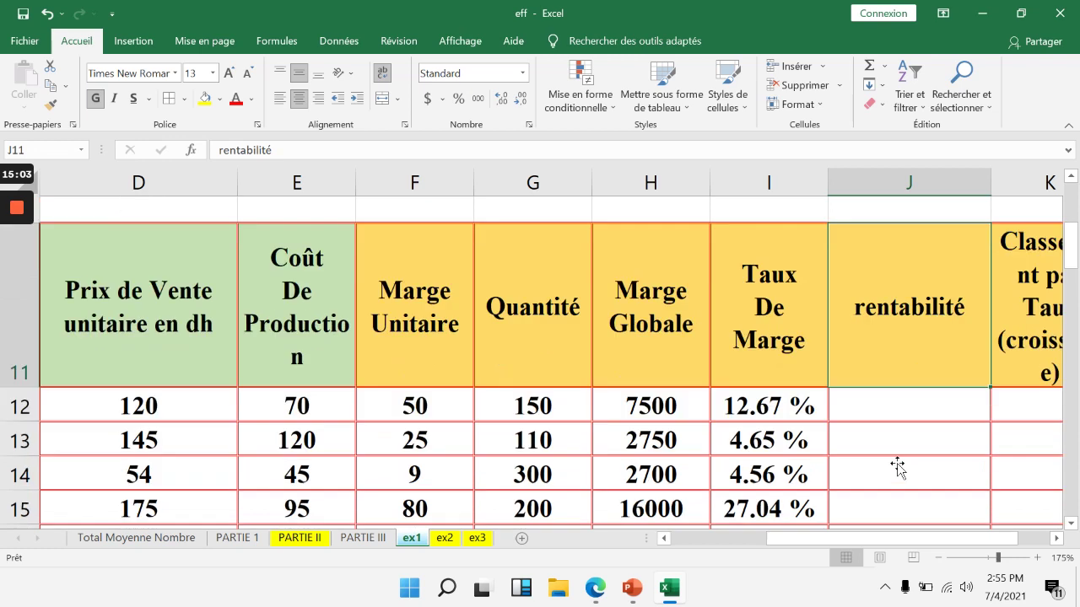
pyautogui.click(906, 380)
pyautogui.click(764, 380)
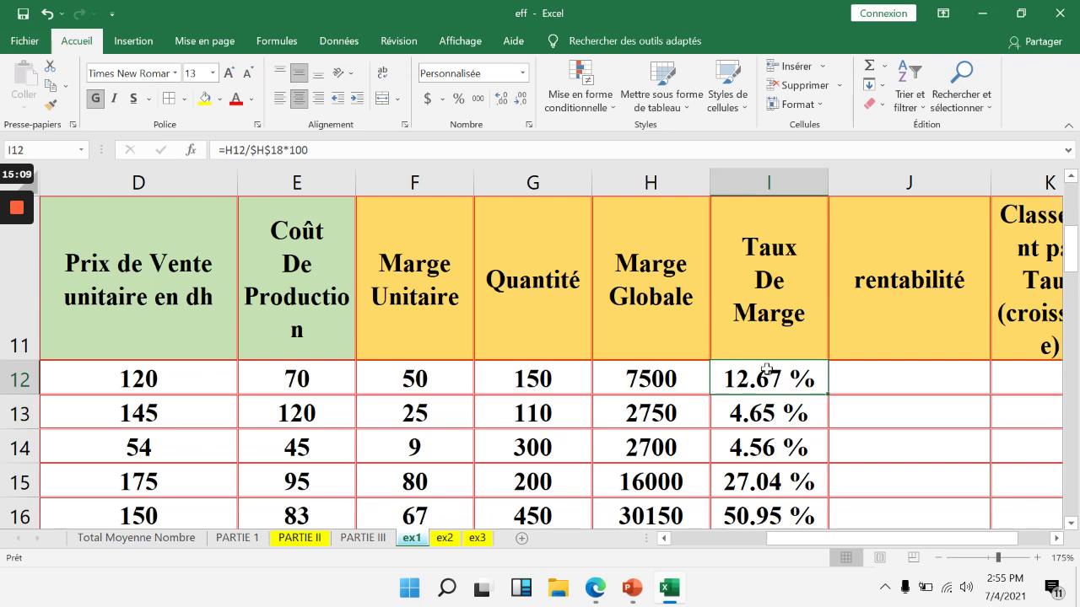
pyautogui.scroll(-5, 797, 399)
pyautogui.moveTo(860, 536); pyautogui.dragTo(1025, 527)
pyautogui.scroll(-4, 930, 407)
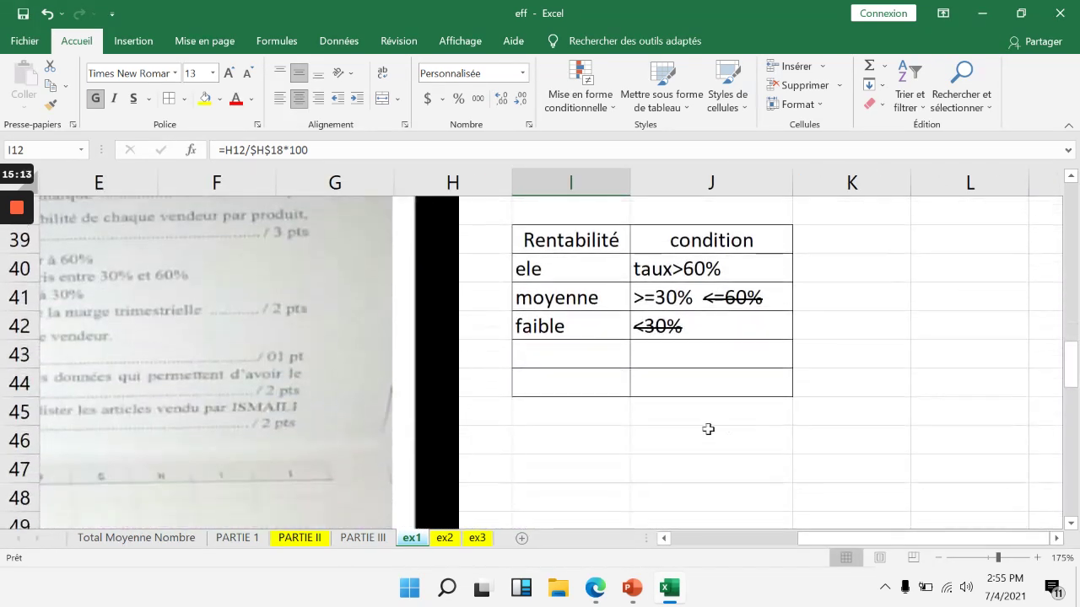
# - Merge and centre I43:J44 and begin a formula written as plain text there with '=si(
pyautogui.moveTo(580, 359); pyautogui.dragTo(713, 384)
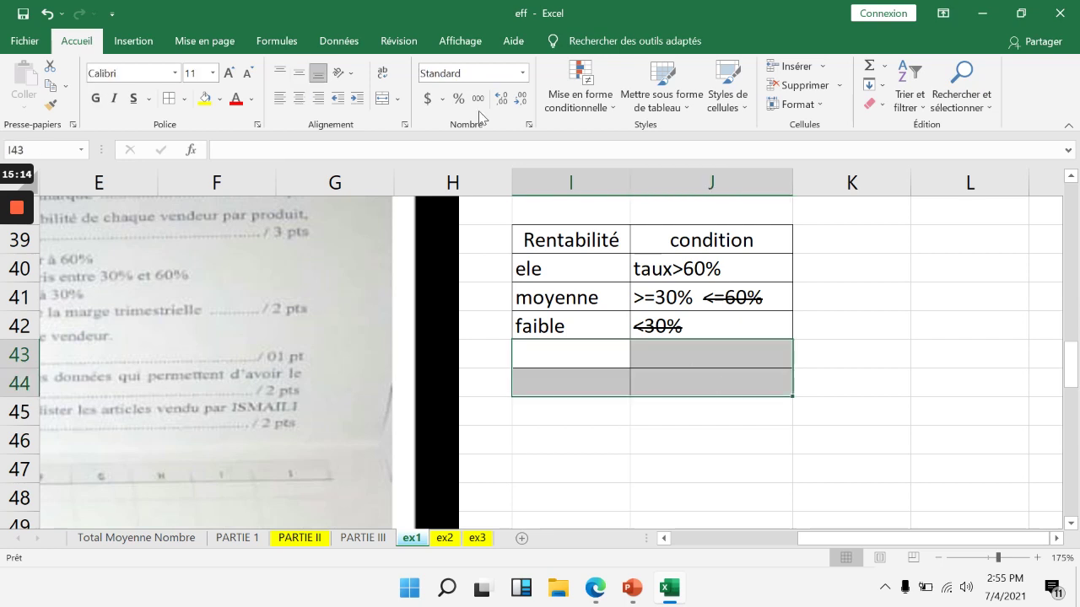
pyautogui.click(381, 100)
pyautogui.doubleClick(573, 366)
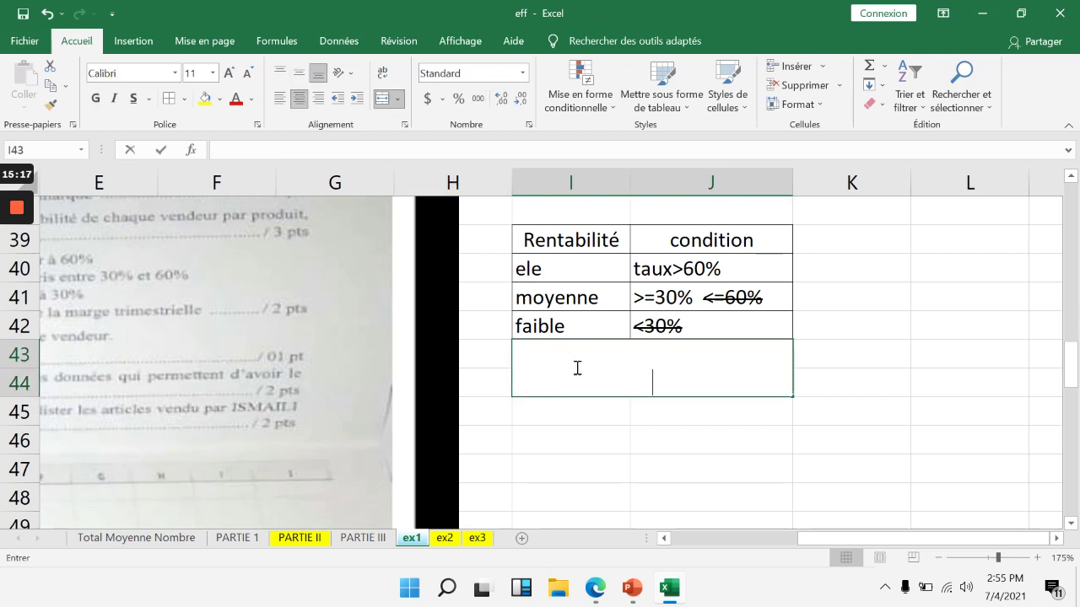
pyautogui.write("'=")
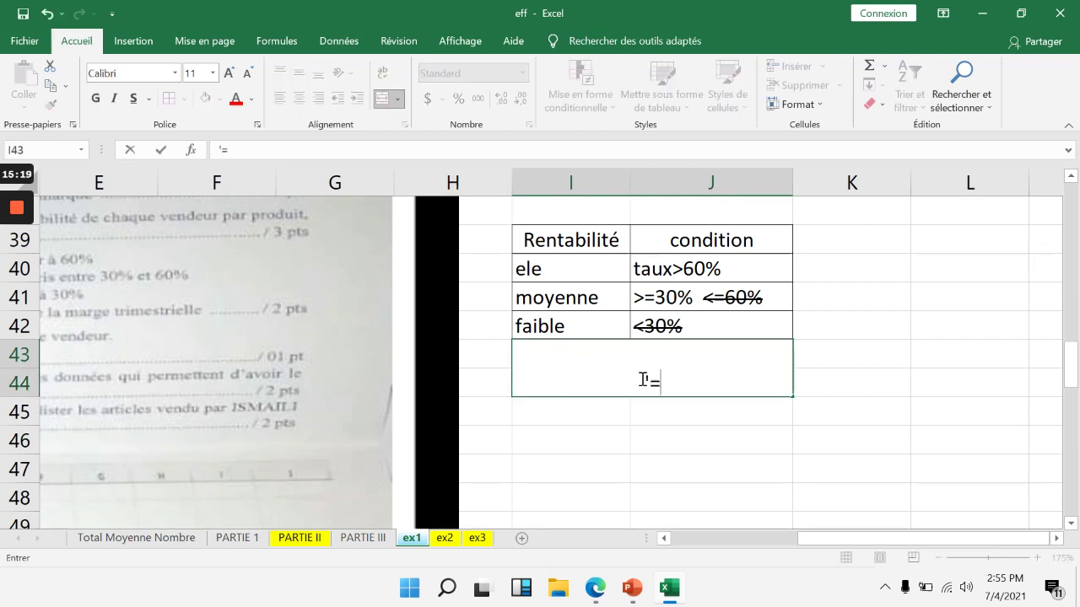
pyautogui.write('si(')
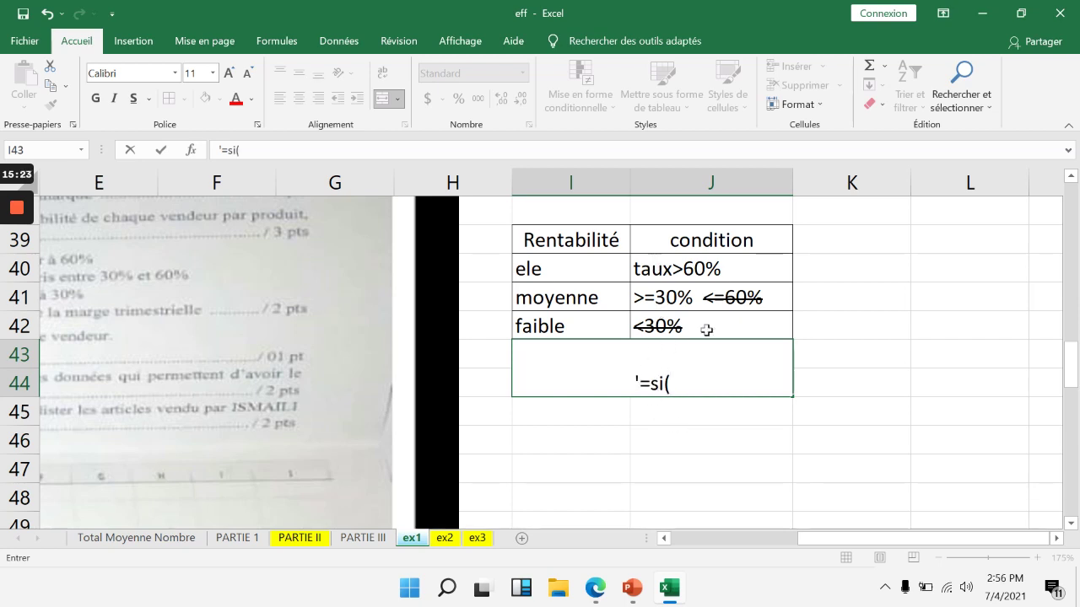
# - Add the first test I12>60% with "ele" as its true result, continuing the text formula to '=si(I12>60%;"ele";
pyautogui.click(703, 381)
pyautogui.write('I12')
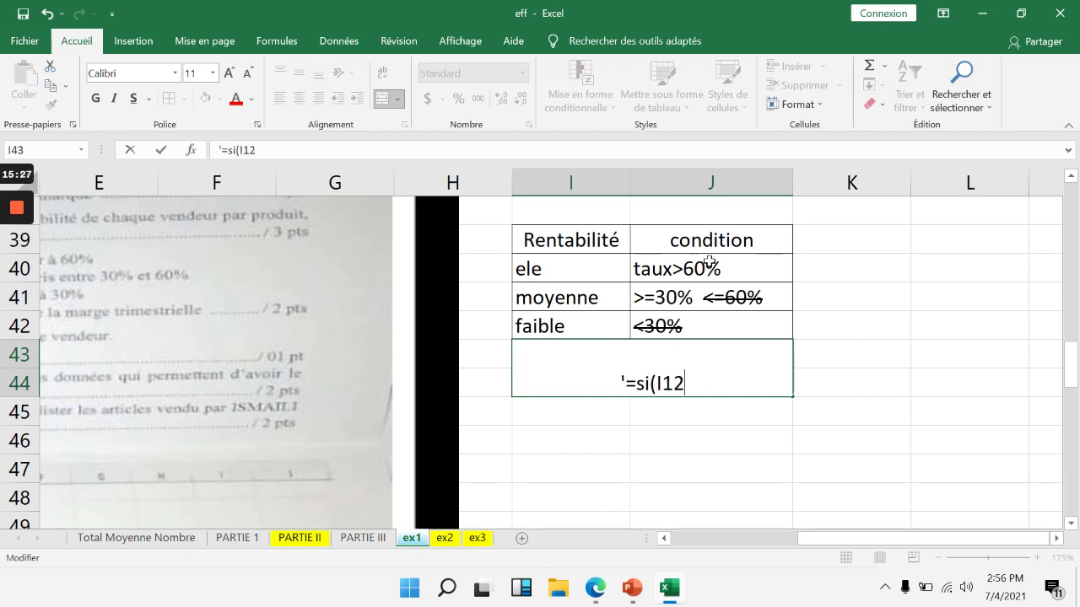
pyautogui.write('>')
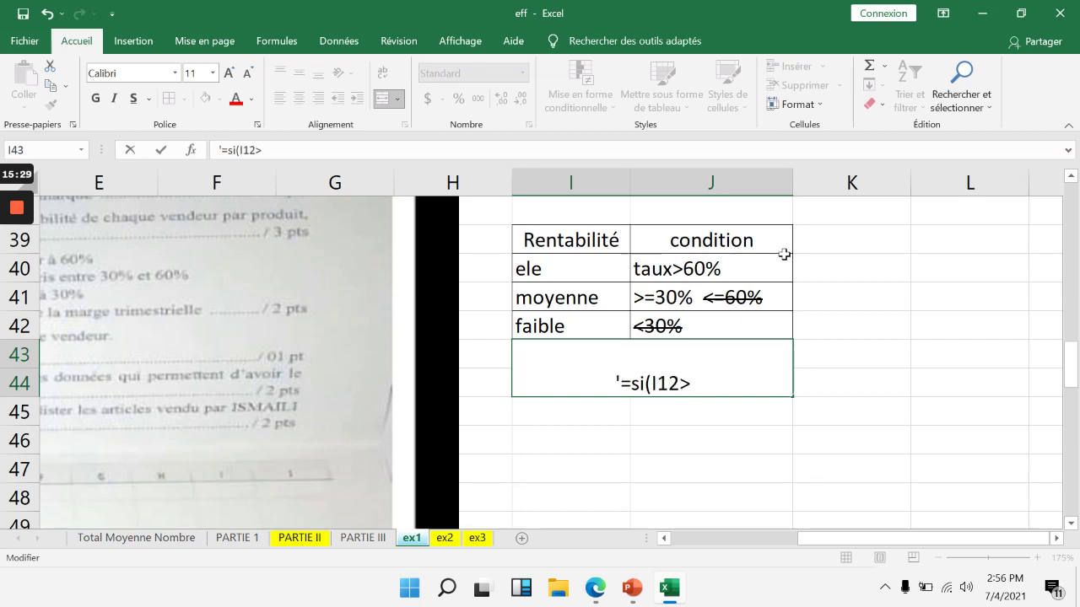
pyautogui.write('60')
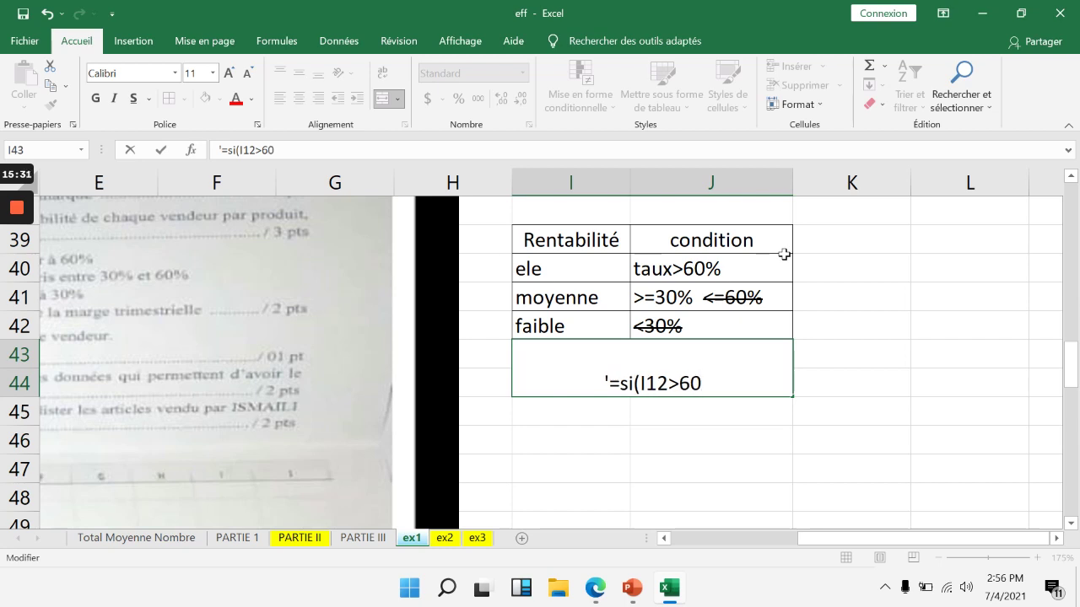
pyautogui.write('%;')
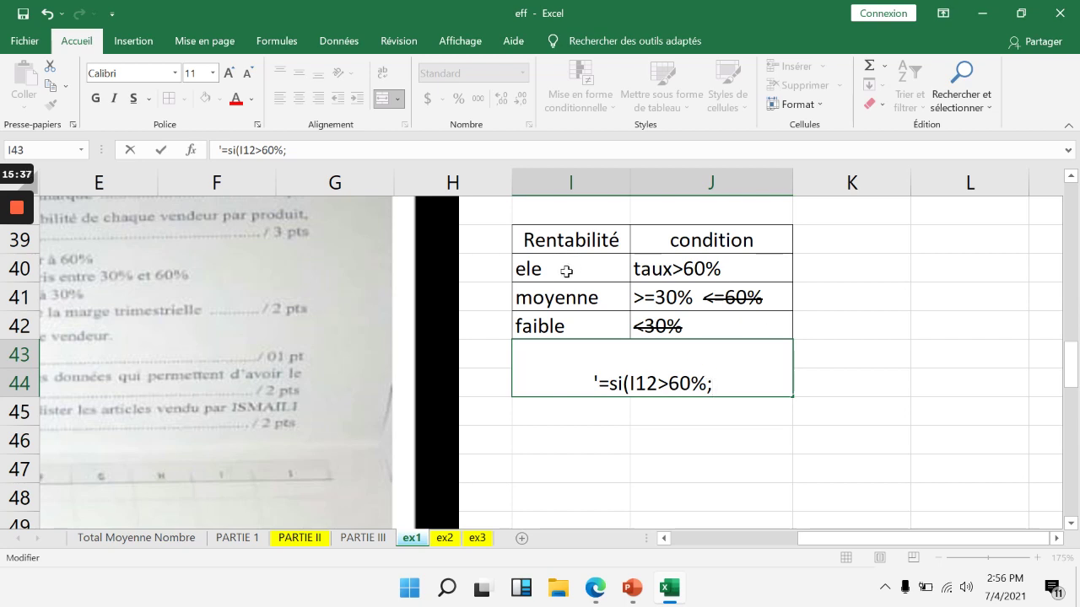
pyautogui.write('"')
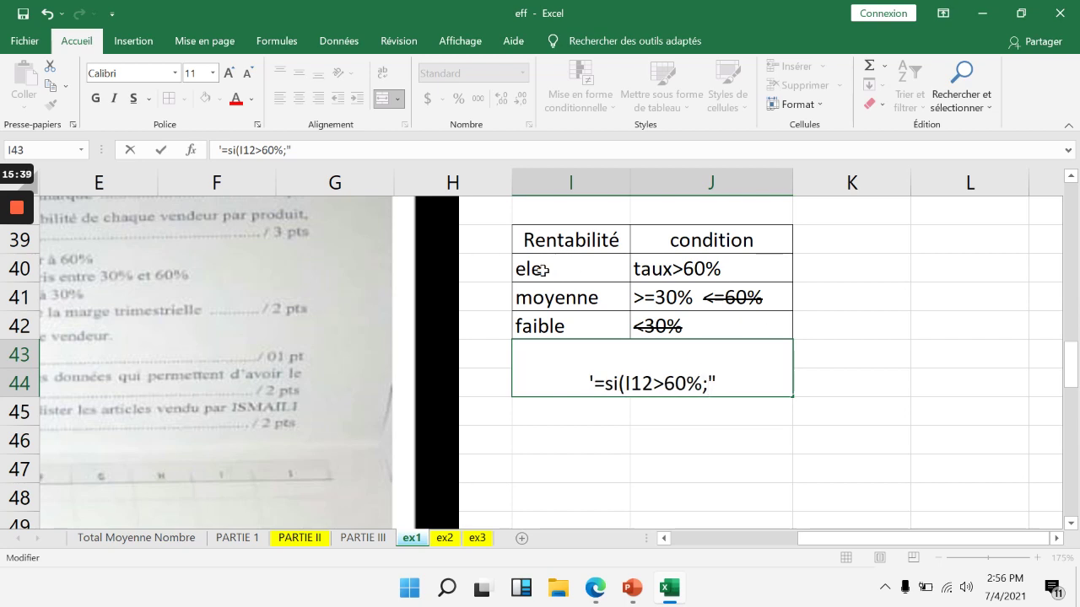
pyautogui.write('ele')
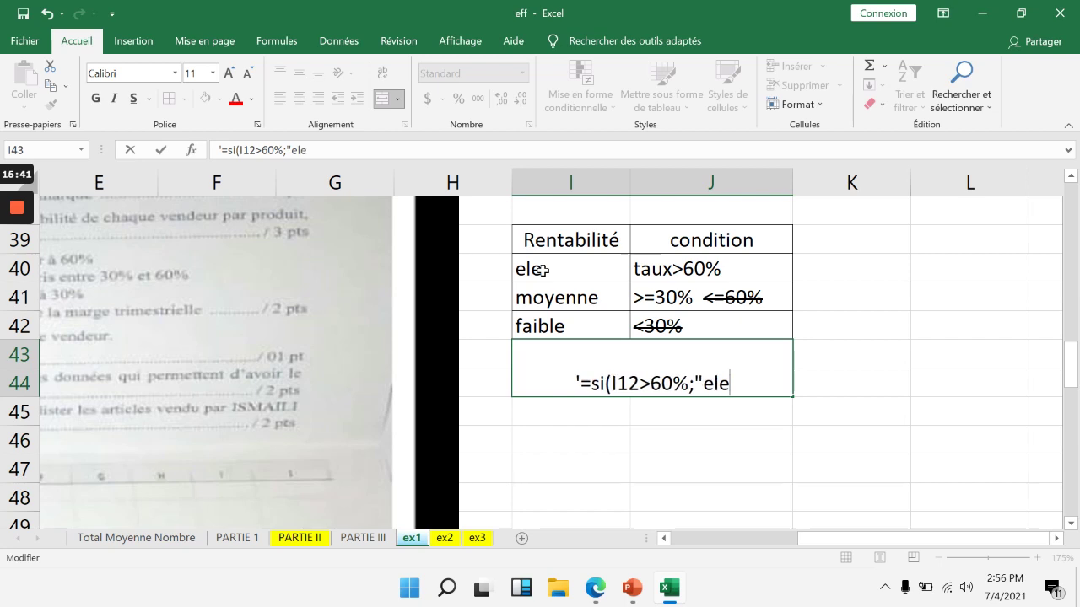
pyautogui.write('"')
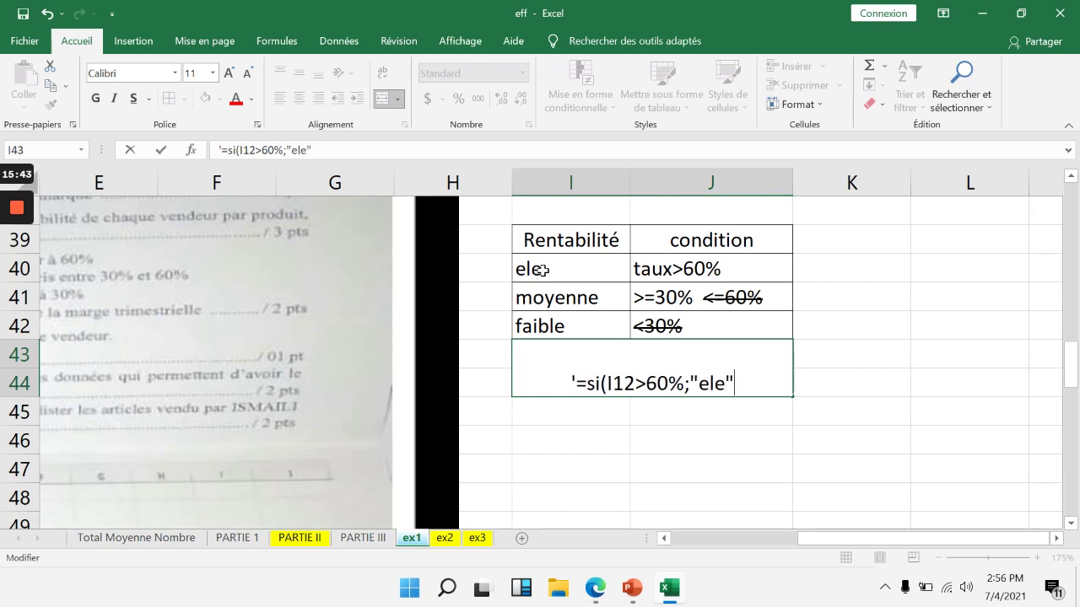
pyautogui.write(';')
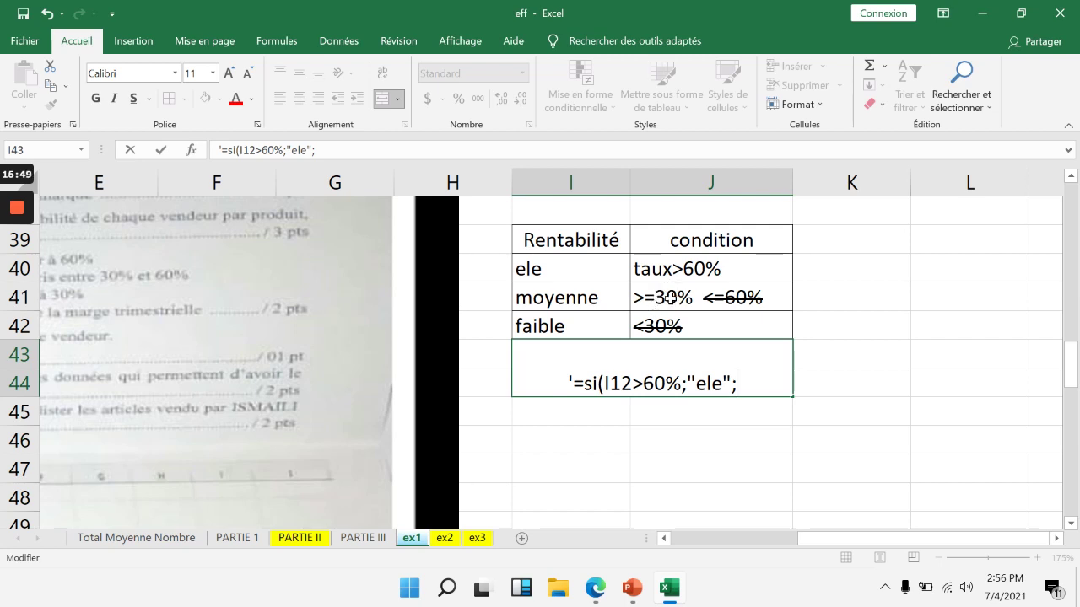
# - Nest a second condition in the text formula as si(i12>=30%;
pyautogui.write('s')
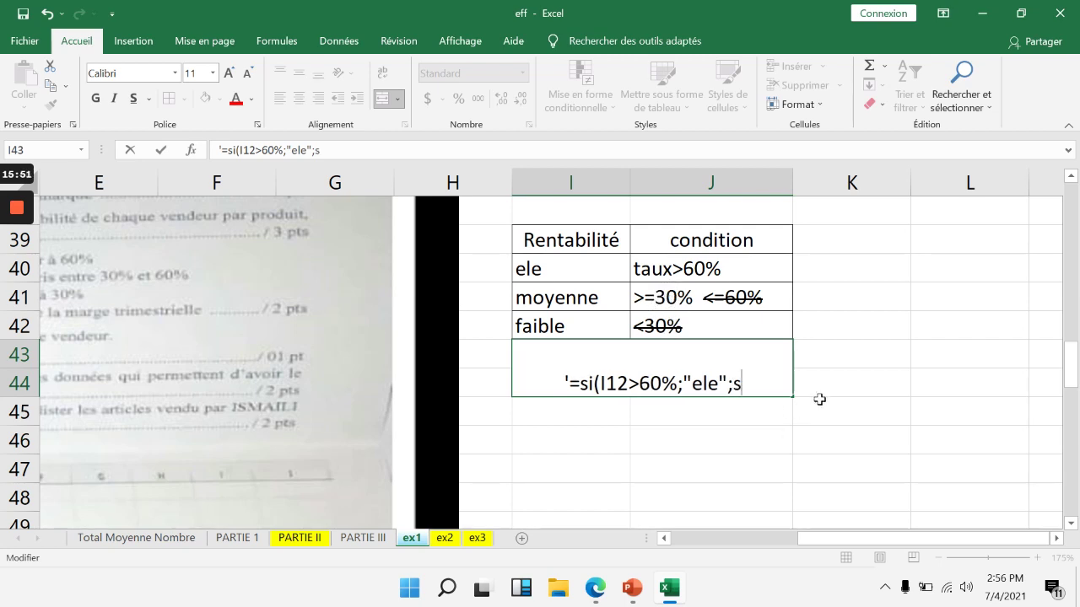
pyautogui.write('i(')
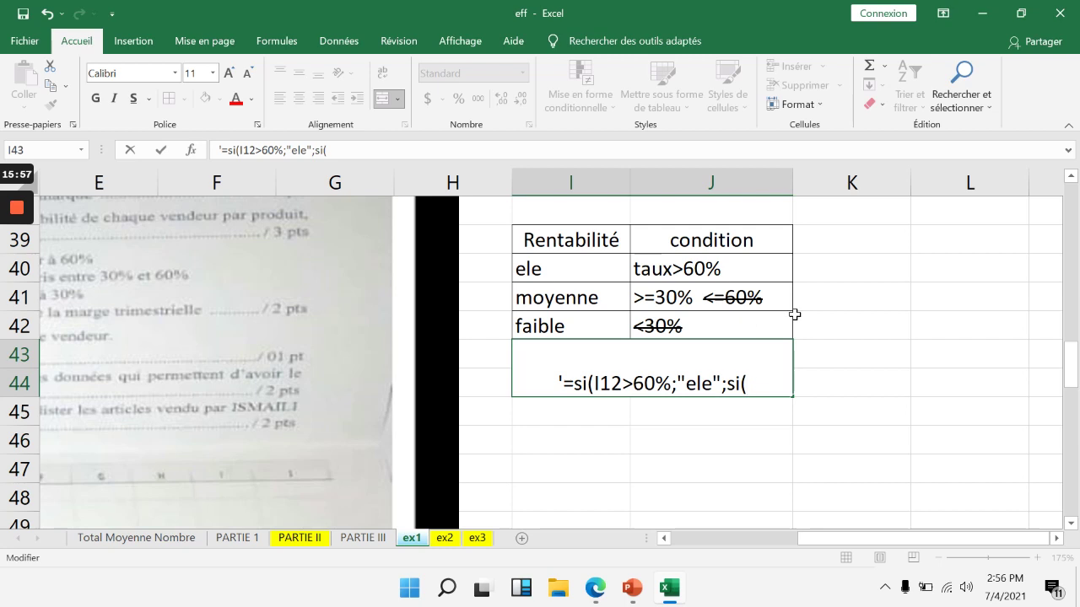
pyautogui.write('i12')
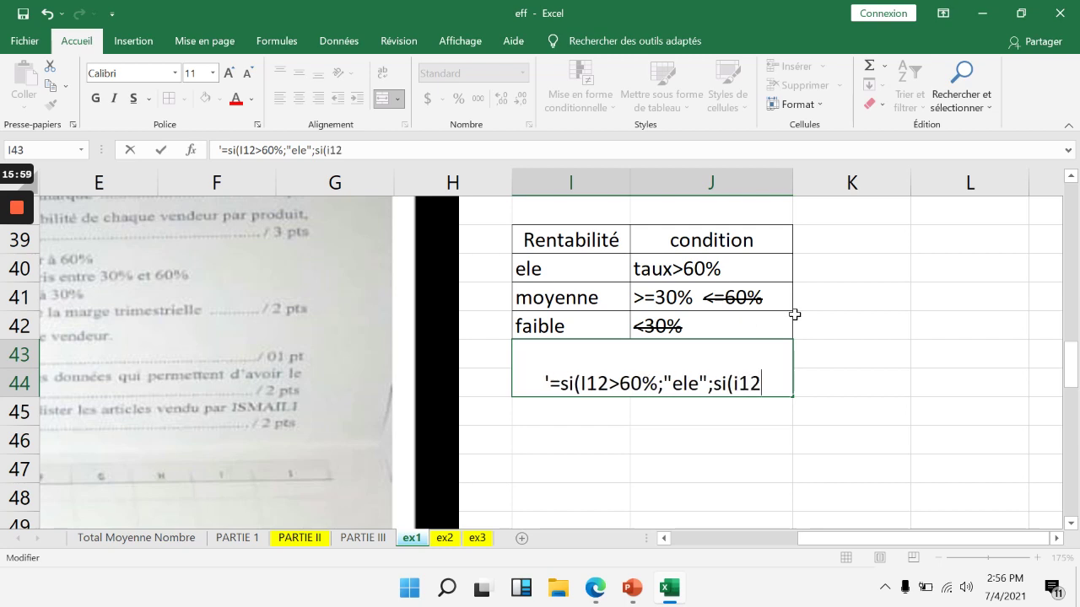
pyautogui.write('>')
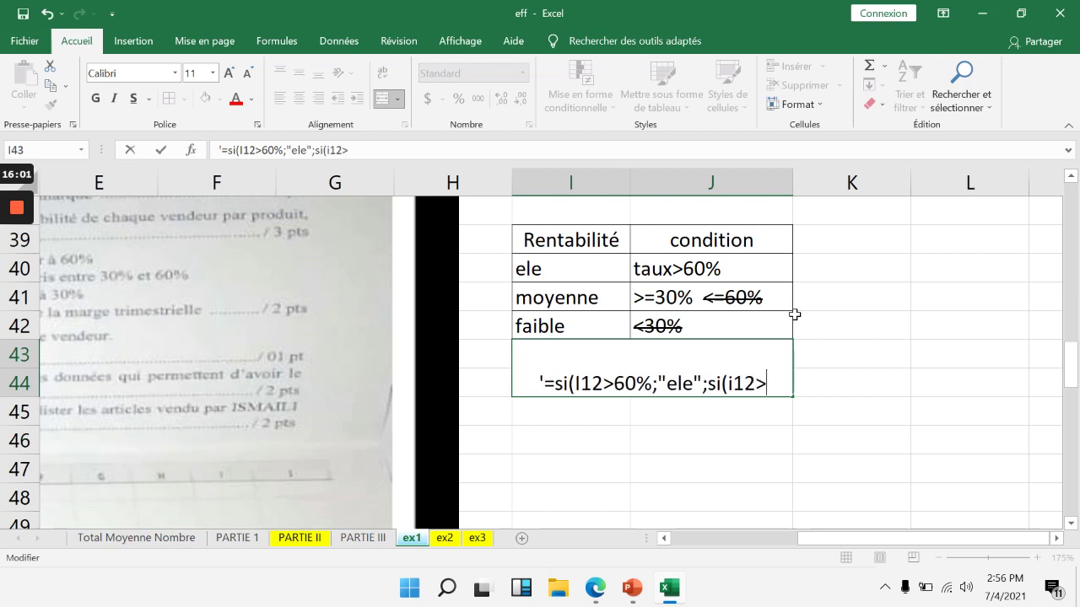
pyautogui.write('=30')
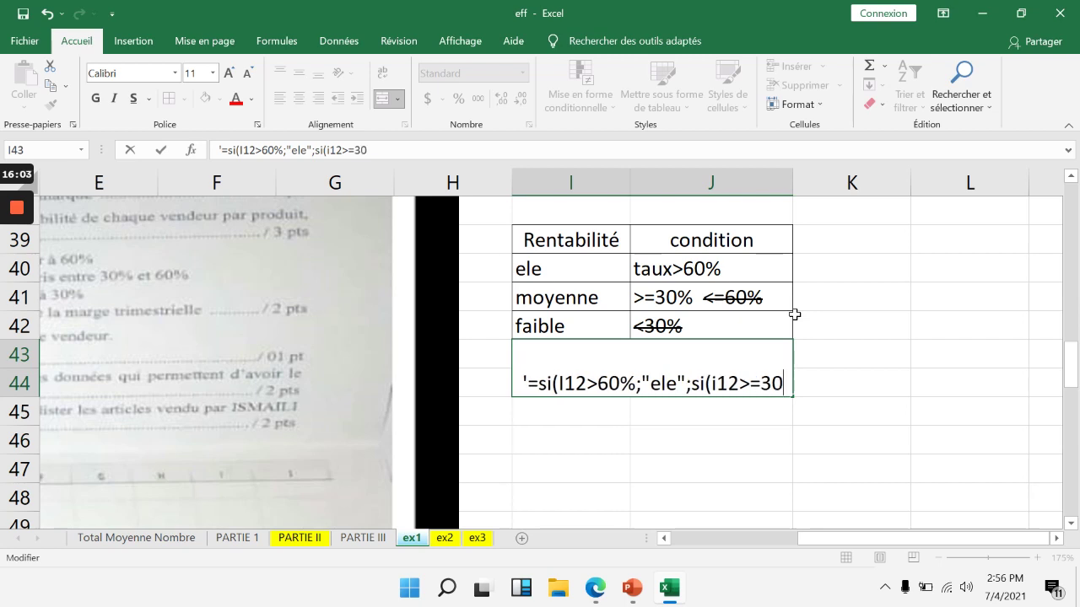
pyautogui.write('%')
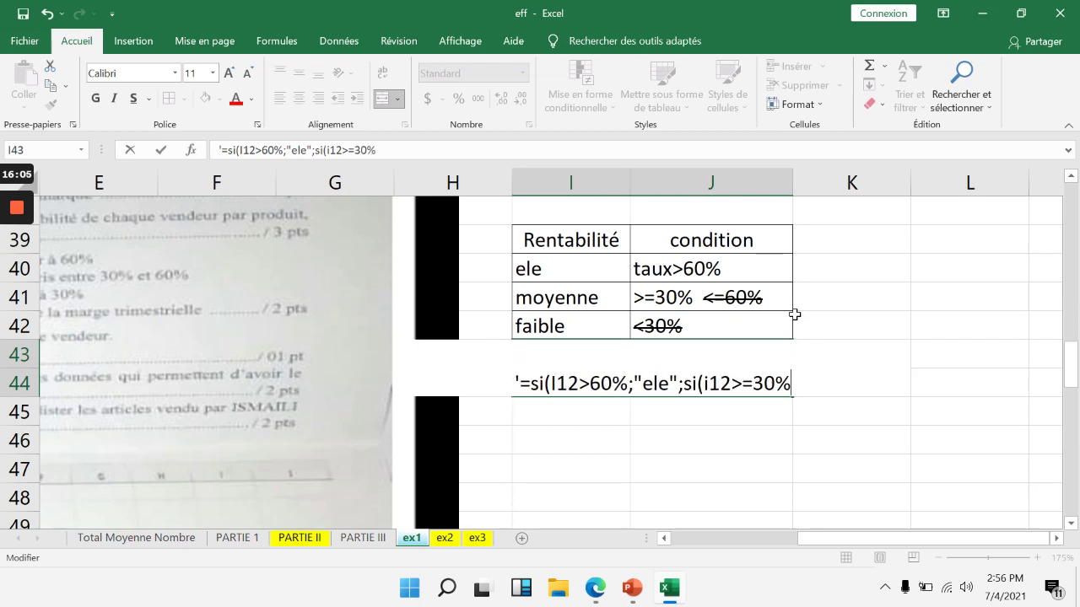
pyautogui.write(';')
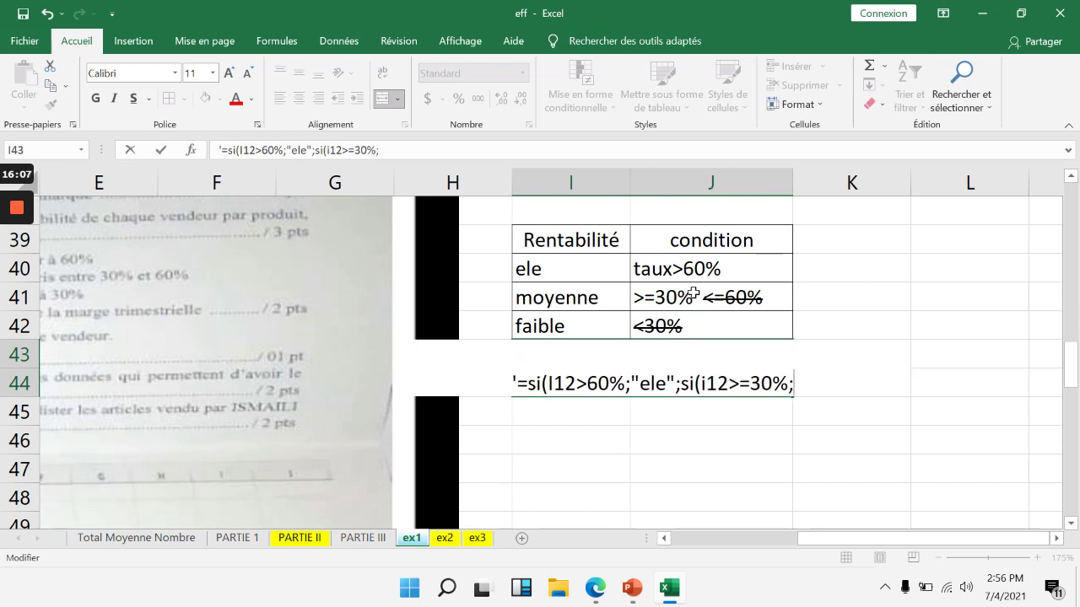
# - Complete the nested si with "moyenne" as its true result and "faible" otherwise, closing both parentheses, and commit the text
pyautogui.write('"')
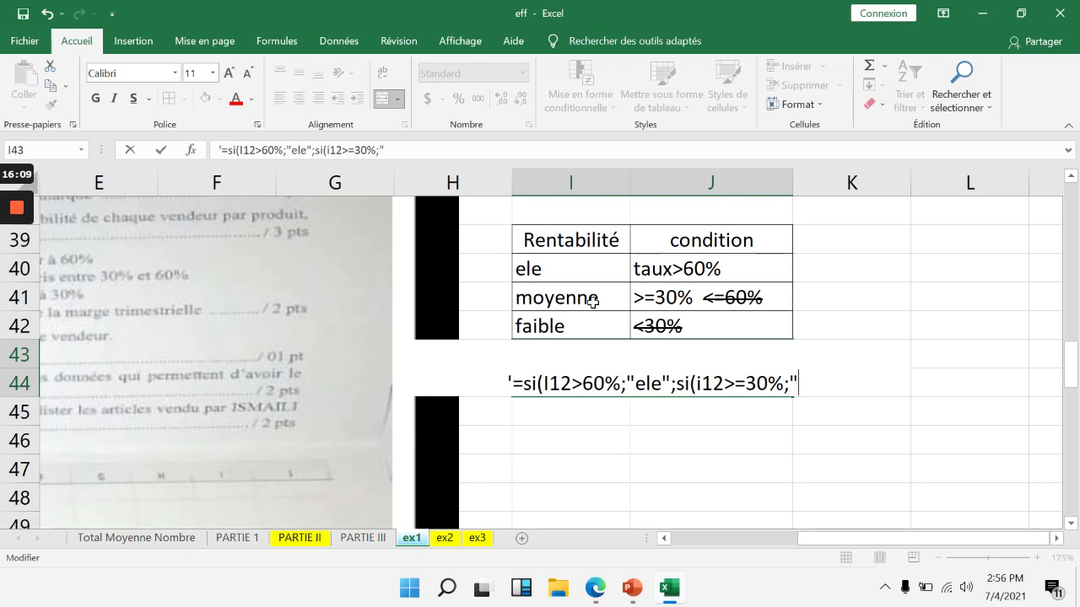
pyautogui.write('moyenne')
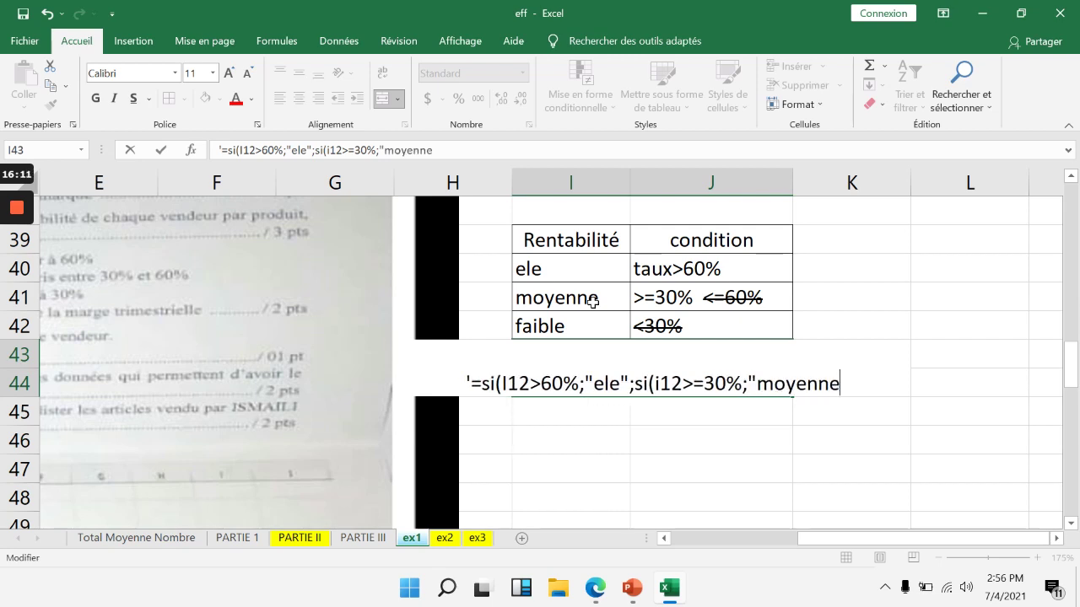
pyautogui.write('";')
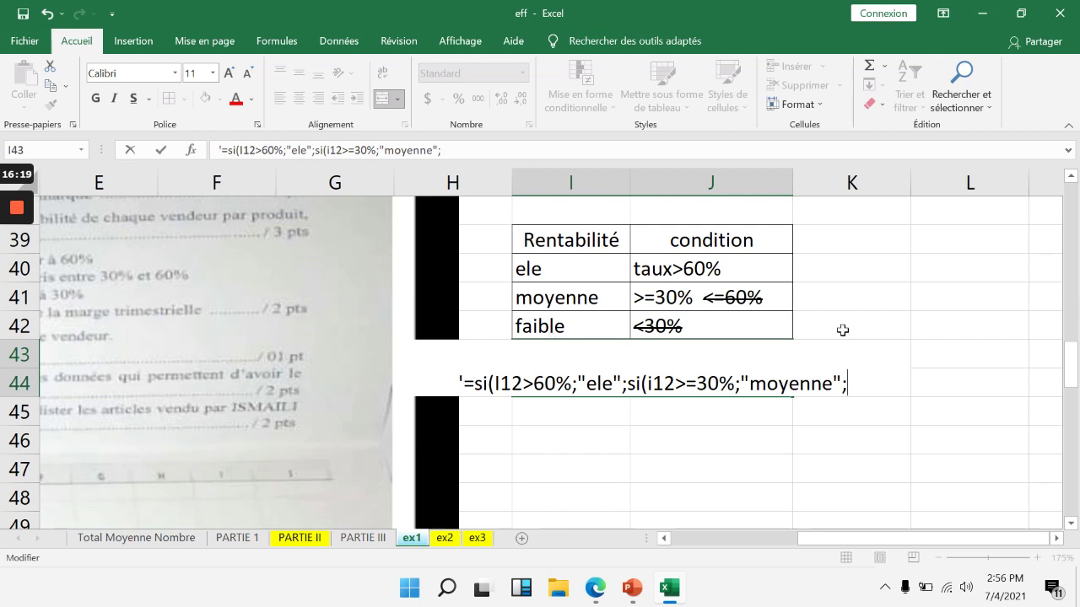
pyautogui.write('"fa')
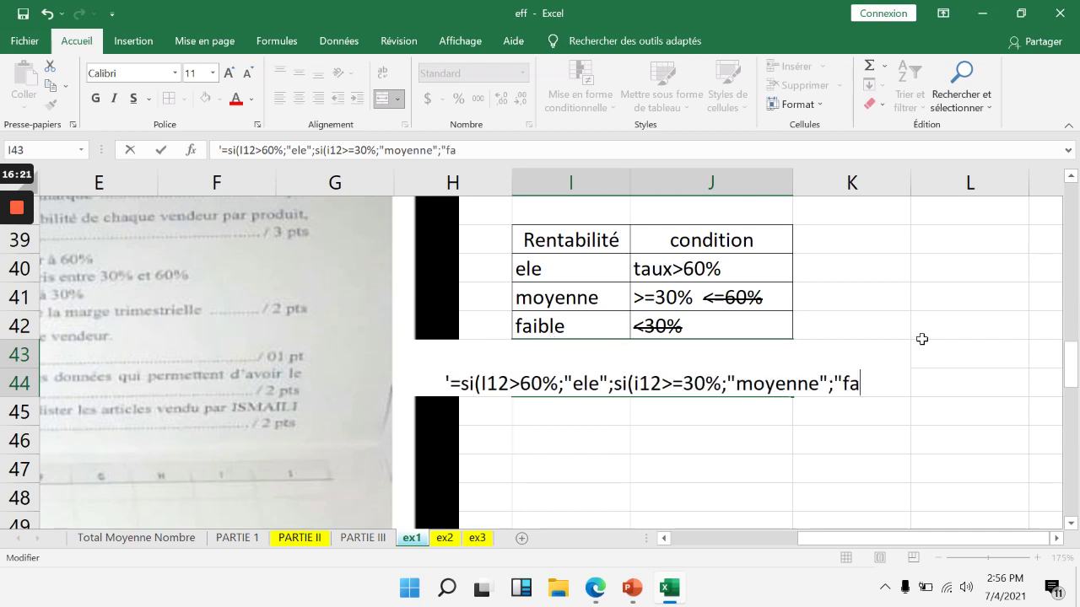
pyautogui.write('ible"')
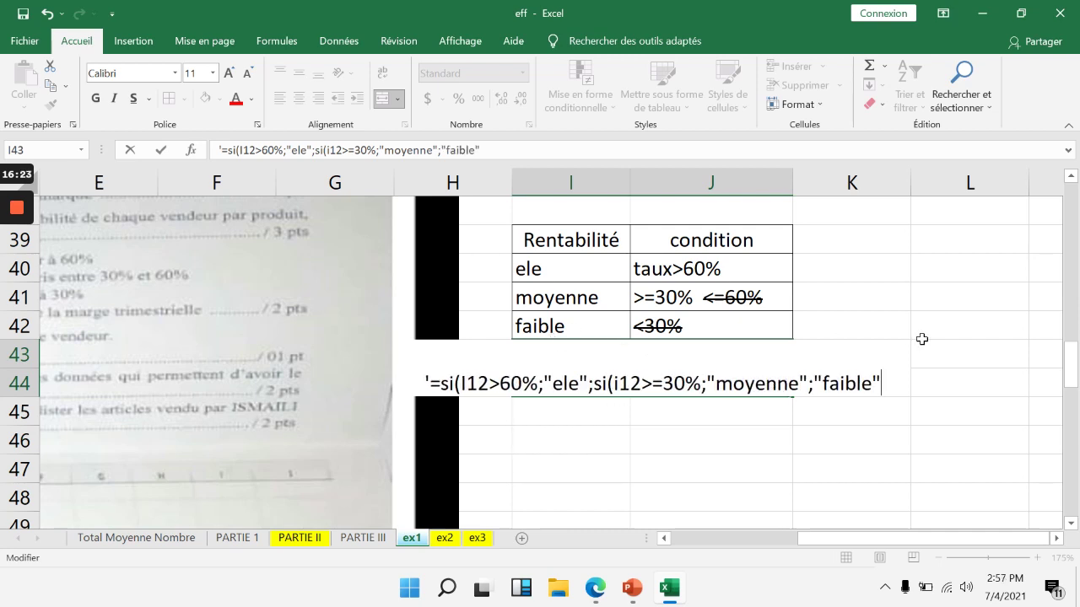
pyautogui.write('))')
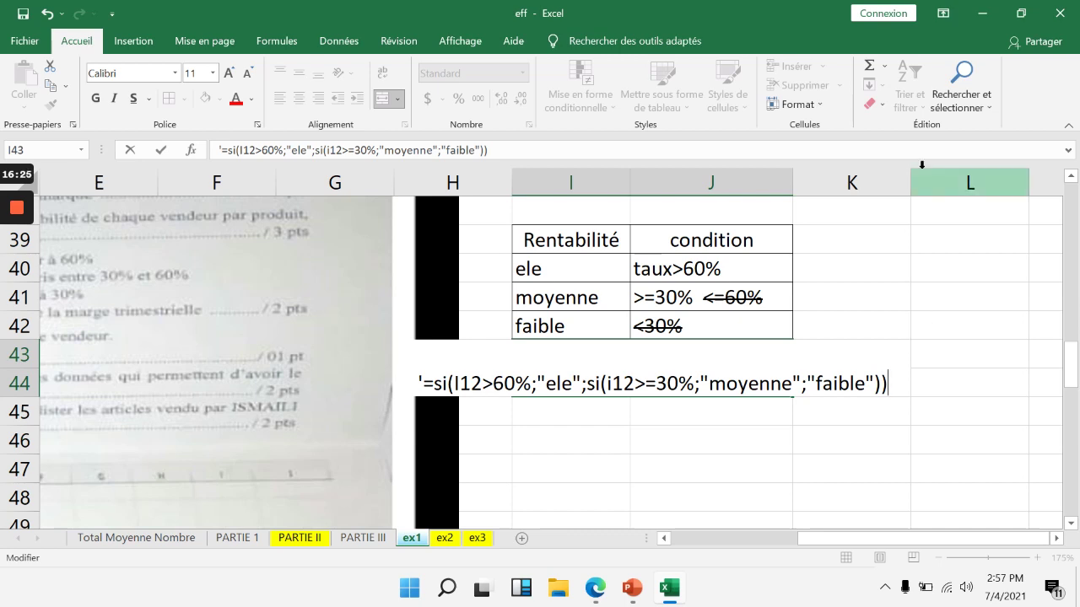
pyautogui.press('Return')
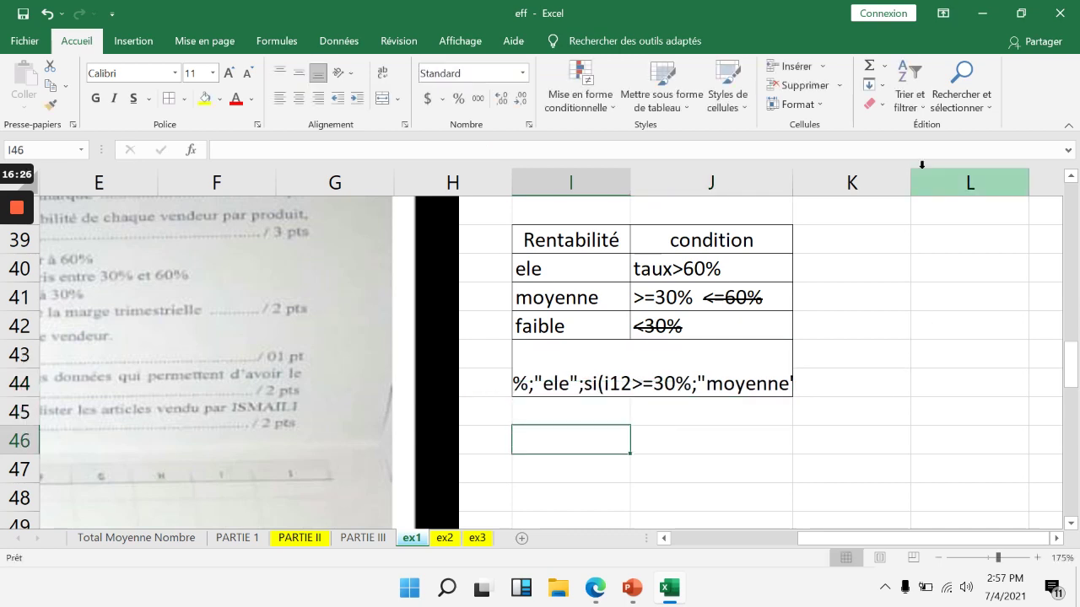
# - Open the plain-text SI formula in merged cell I43 for editing and move back through it toward its beginning
pyautogui.click(626, 366)
pyautogui.doubleClick(625, 365)
pyautogui.press('Left')
pyautogui.press('Left')
pyautogui.press('Left')
pyautogui.press('Left')
pyautogui.press('Left')
pyautogui.press('Left')
pyautogui.press('Left')
pyautogui.press('Left')
pyautogui.press('Left')
pyautogui.press('Left')
pyautogui.press('Left')
pyautogui.press('Left')
pyautogui.press('Left')
pyautogui.press('Left')
pyautogui.press('Left')
pyautogui.press('Left')
pyautogui.press('Left')
pyautogui.press('Left')
pyautogui.press('Left')
pyautogui.press('Left')
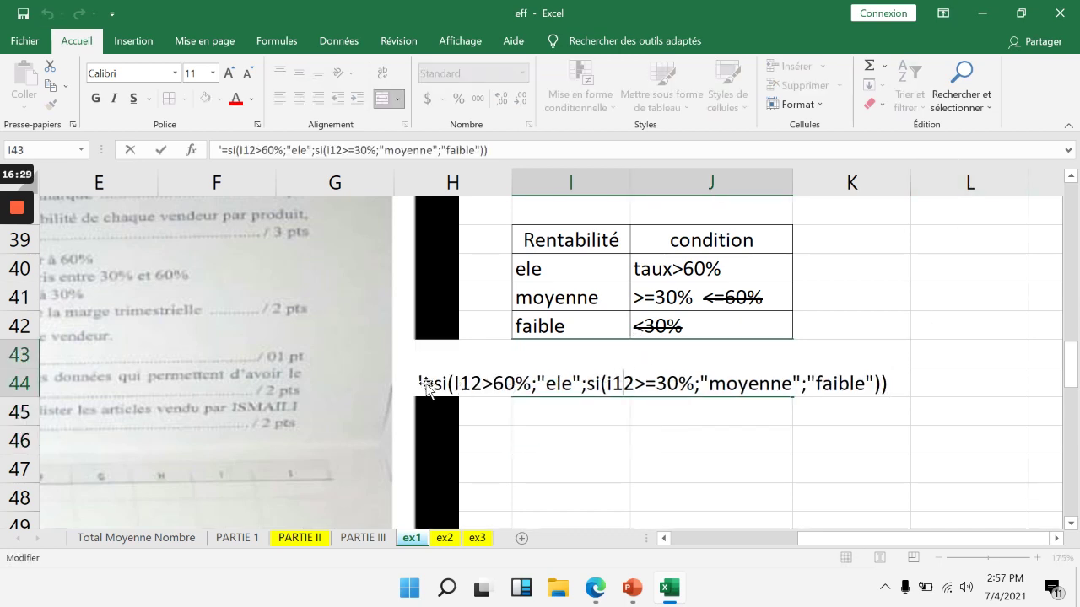
# - Compare the margin rates in I12:I17 and the rentabilité results in J12:J17 with the helper conditions table
pyautogui.moveTo(23, 282)
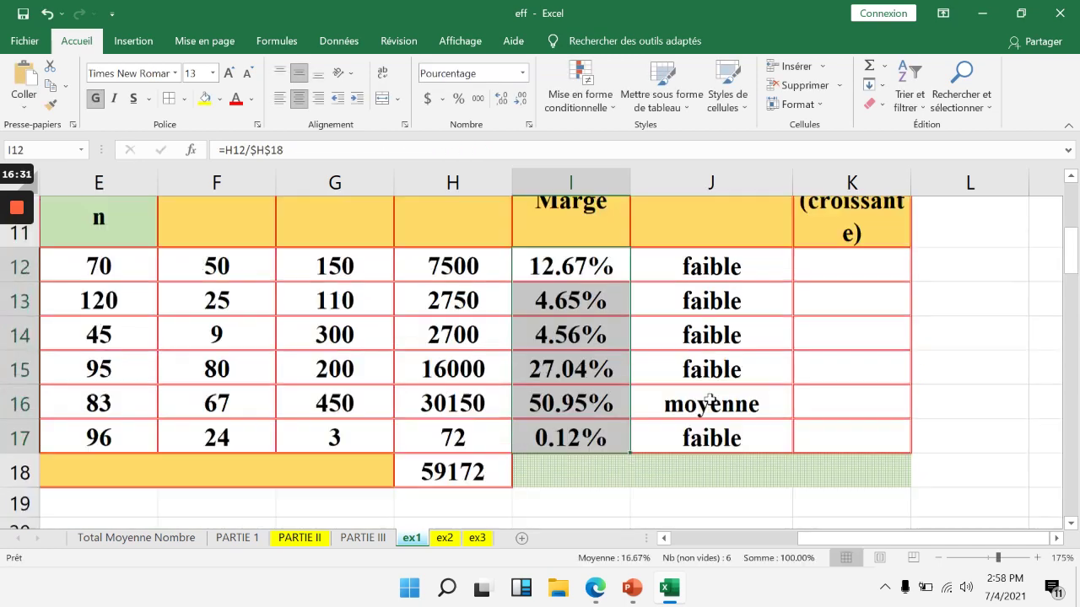
pyautogui.scroll(1, 716, 393)
pyautogui.scroll(-2, 718, 393)
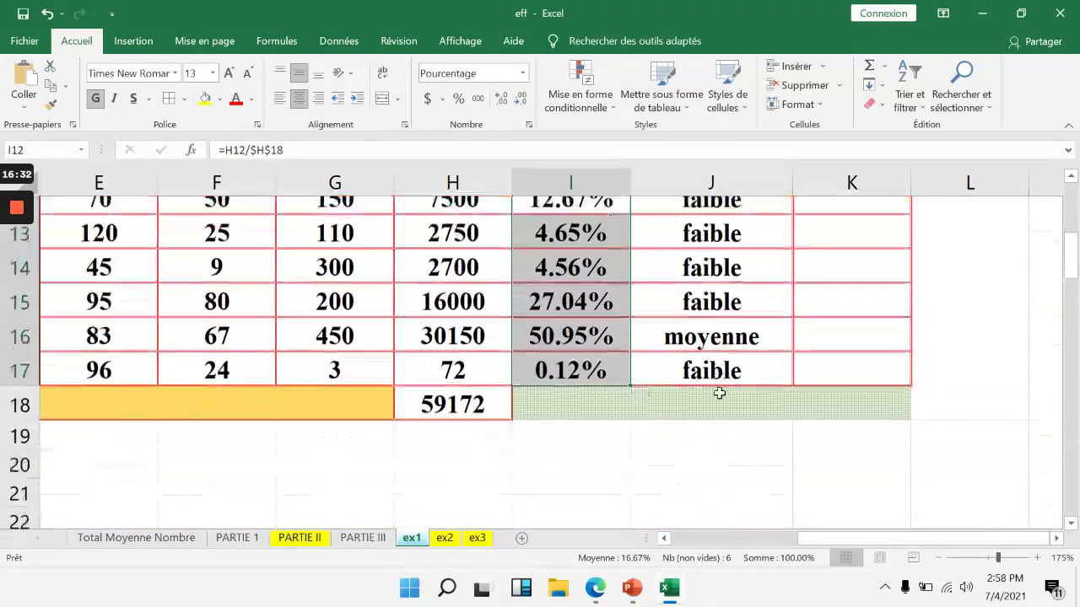
pyautogui.scroll(-7, 718, 393)
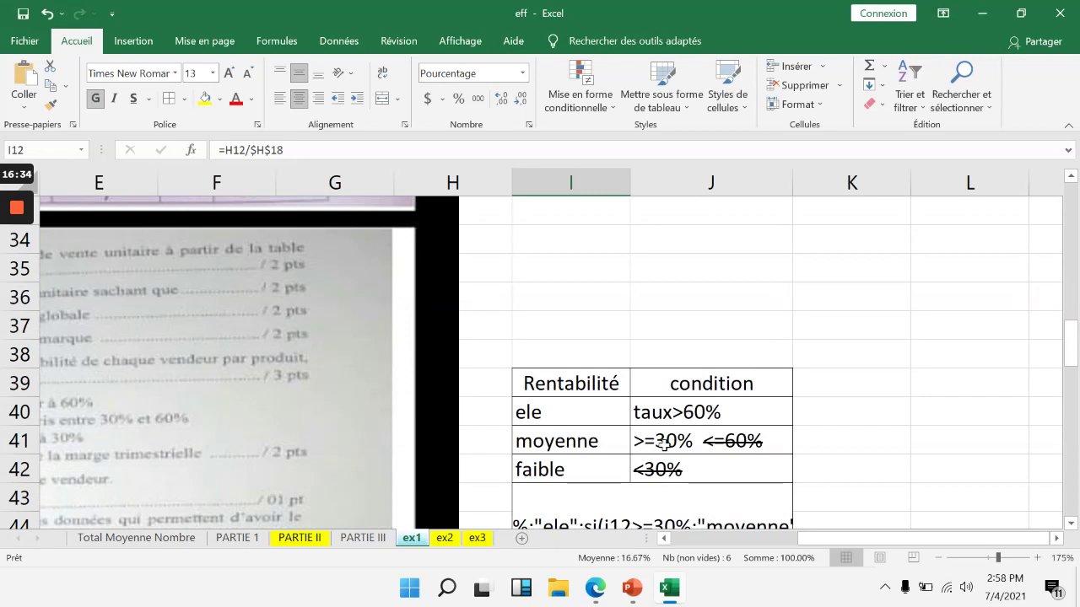
pyautogui.scroll(8, 711, 381)
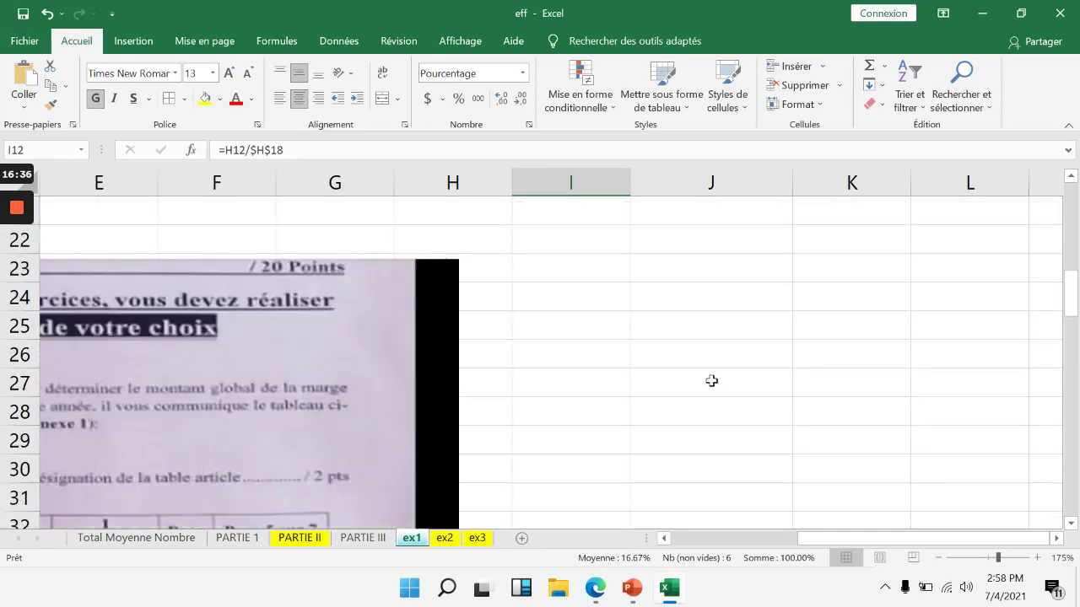
pyautogui.scroll(-1, 711, 380)
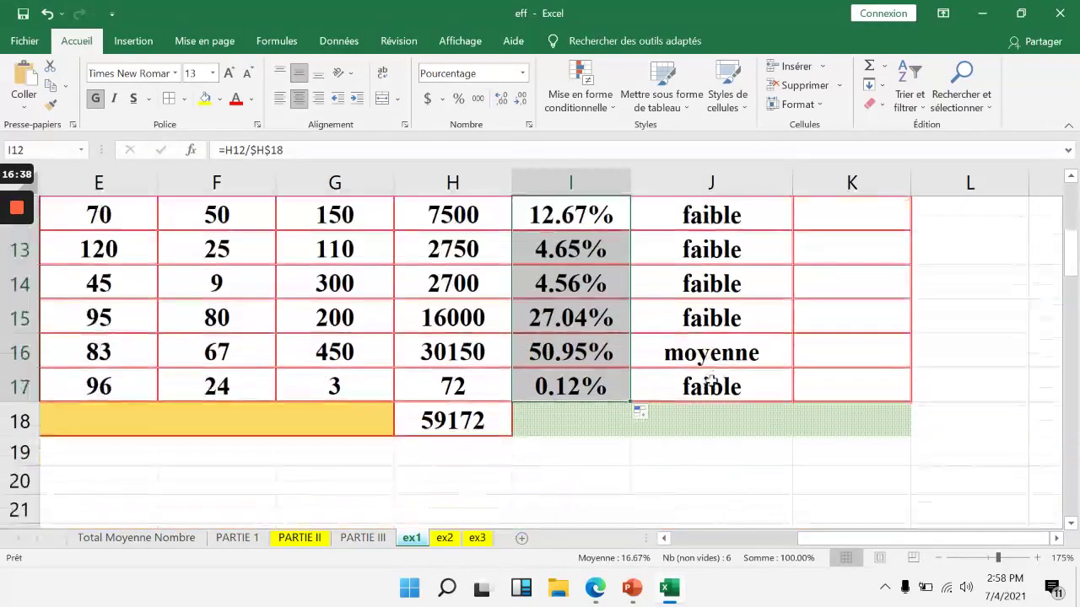
pyautogui.scroll(1, 692, 384)
pyautogui.scroll(-1, 693, 385)
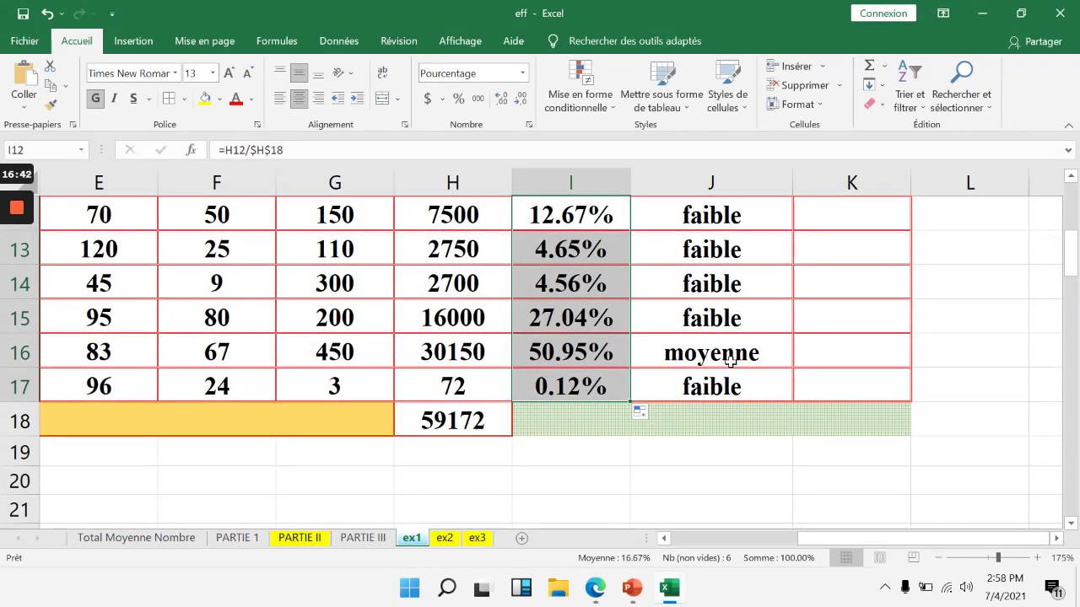
pyautogui.scroll(-7, 713, 413)
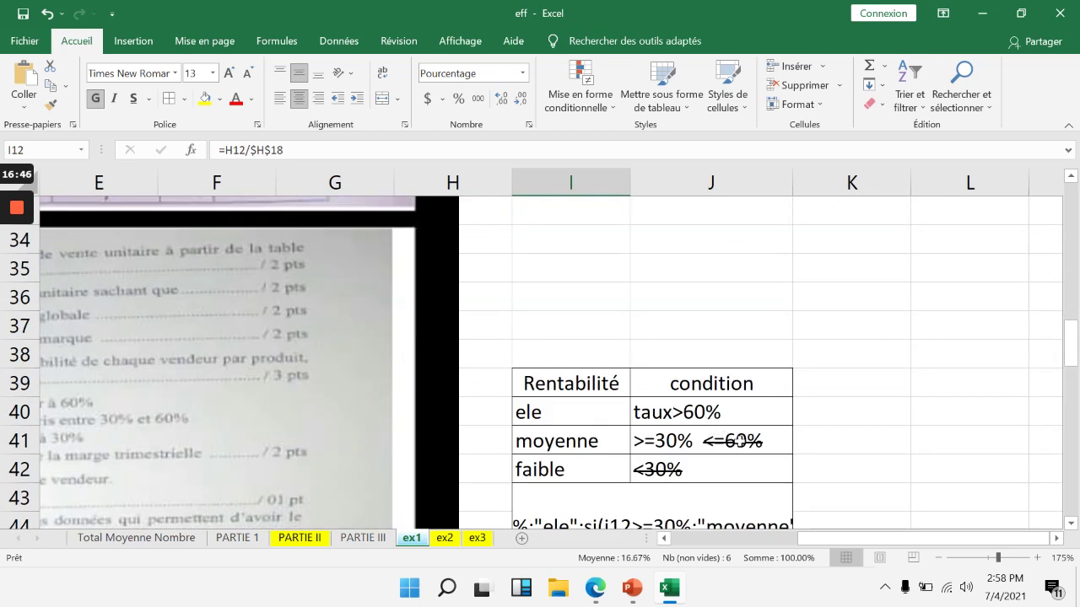
pyautogui.scroll(7, 737, 440)
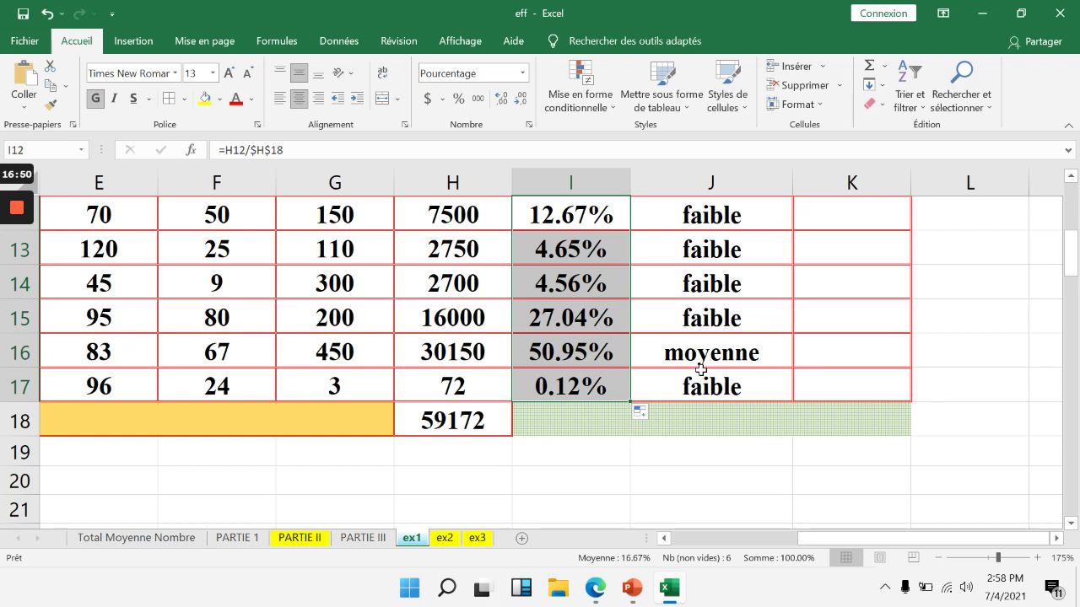
pyautogui.scroll(3, 582, 341)
pyautogui.scroll(-2, 577, 338)
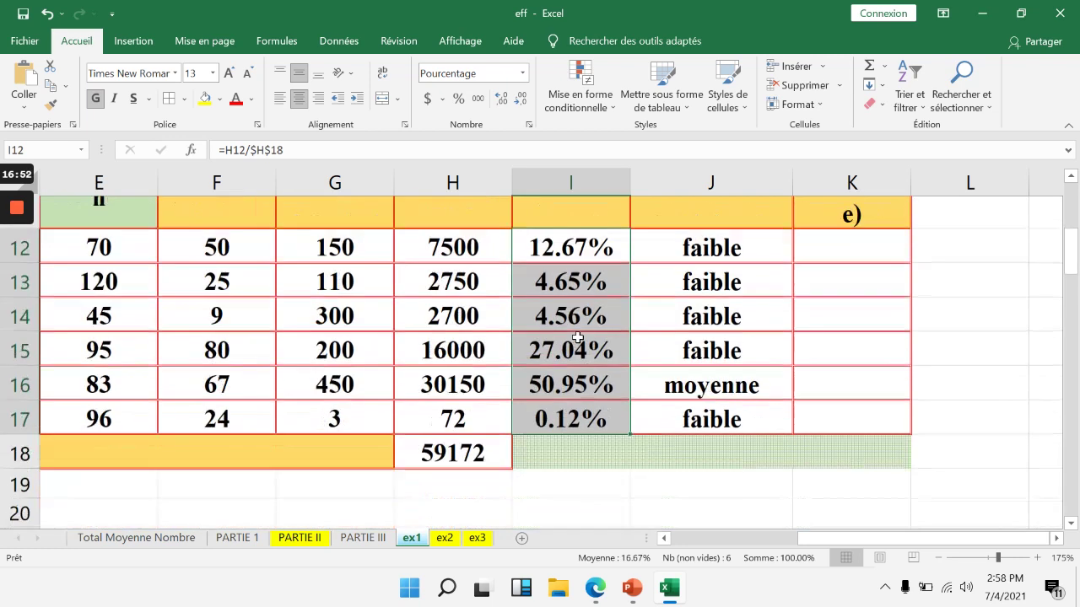
pyautogui.scroll(-7, 577, 339)
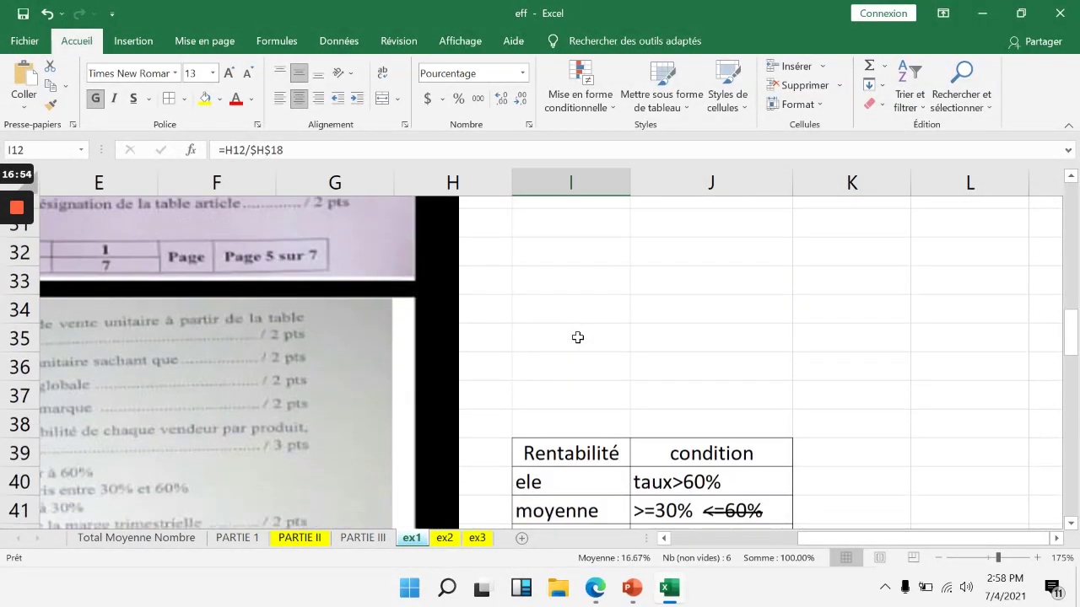
# - Read exam question 7 on the total quarterly margin formula in H18, and check the table's total row
pyautogui.scroll(-2, 578, 338)
pyautogui.moveTo(850, 536); pyautogui.dragTo(724, 537)
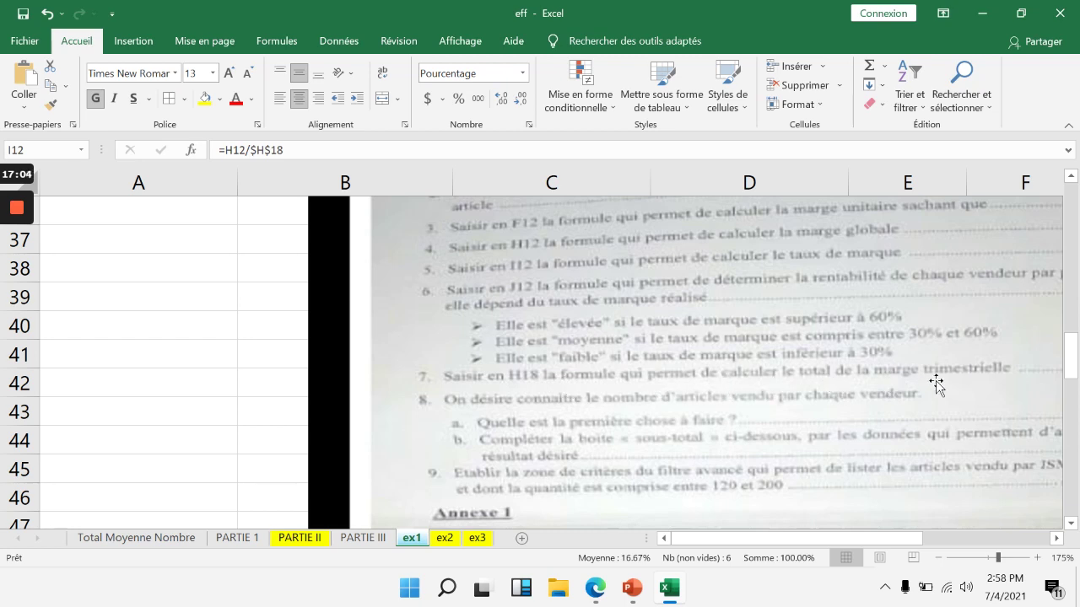
pyautogui.moveTo(850, 538); pyautogui.dragTo(914, 538)
pyautogui.scroll(7, 907, 486)
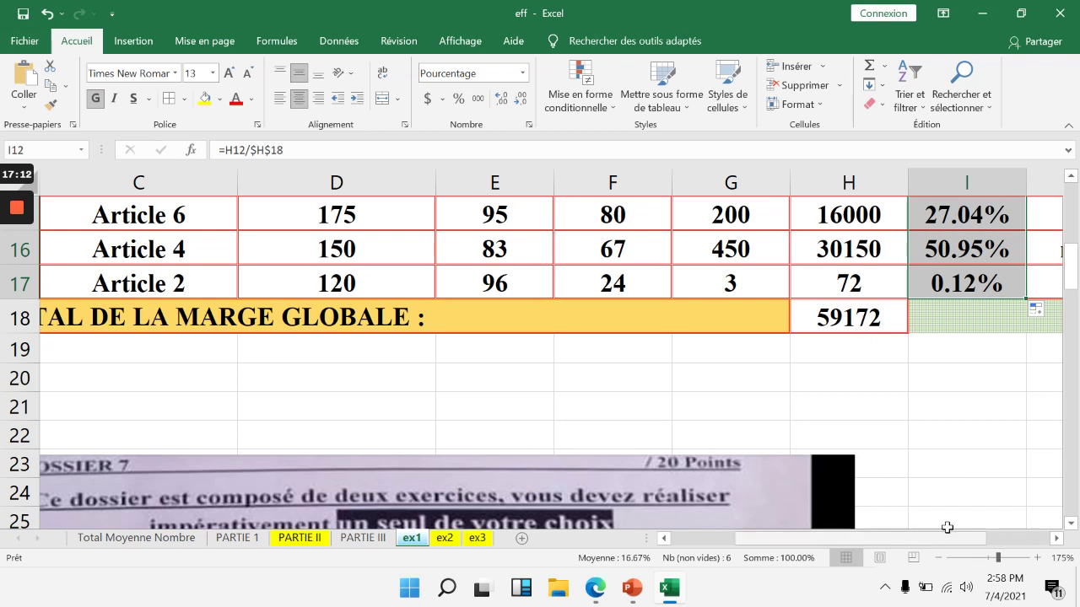
# - Inspect the SOMME formula in H18 that totals the Marge Globale column, leaving it as it is
pyautogui.scroll(1, 951, 513)
pyautogui.scroll(1, 951, 512)
pyautogui.moveTo(942, 540)
pyautogui.mouseDown()
pyautogui.moveTo(976, 540)
pyautogui.moveTo(944, 539)
pyautogui.mouseUp()
pyautogui.scroll(-3, 855, 430)
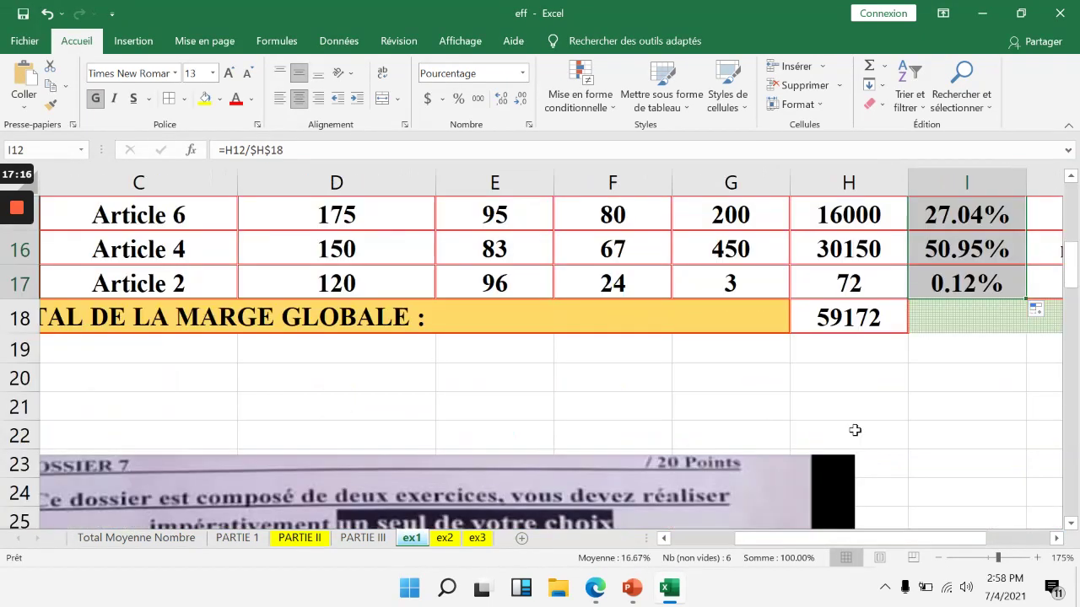
pyautogui.scroll(2, 855, 430)
pyautogui.doubleClick(848, 413)
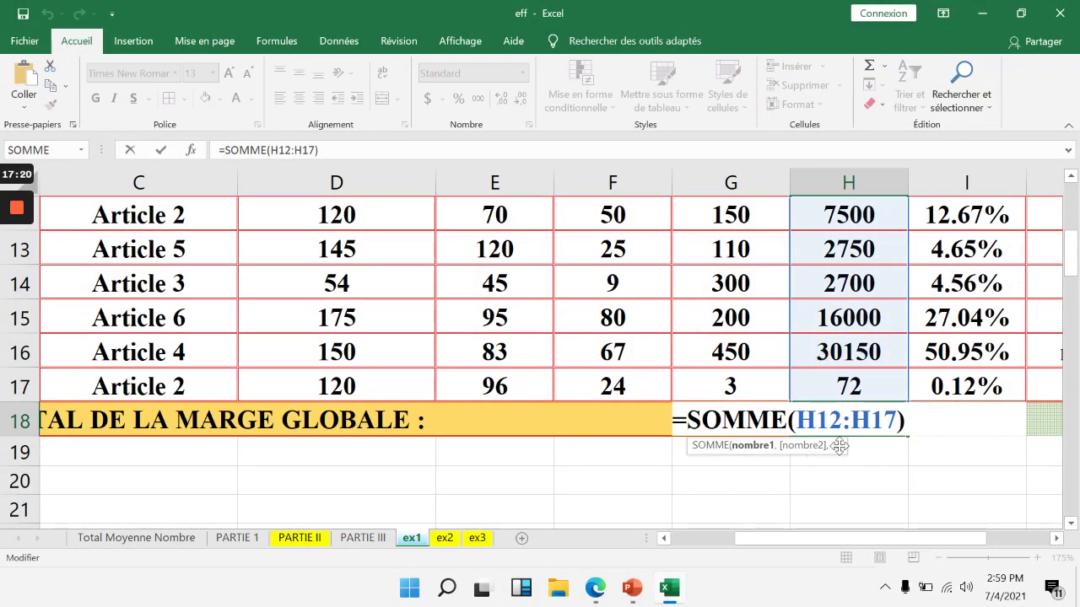
pyautogui.press('Return')
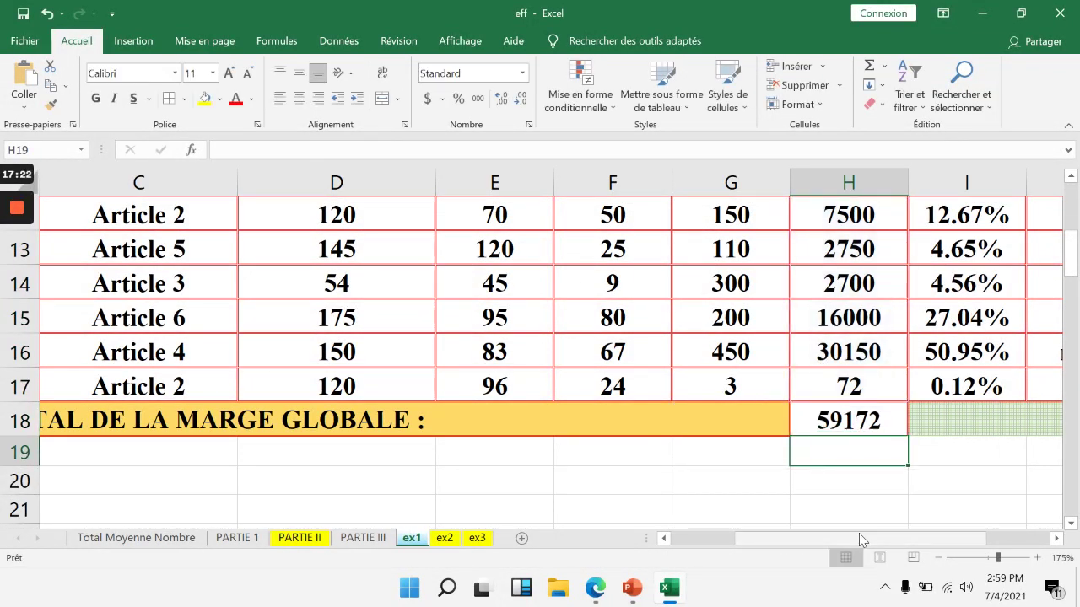
# - Read exam questions 7 to 9 and the Annexe 1 tables in the pasted exam image below the data
pyautogui.hscroll(-2, 767, 512)
pyautogui.scroll(-4, 765, 498)
pyautogui.scroll(-4, 764, 477)
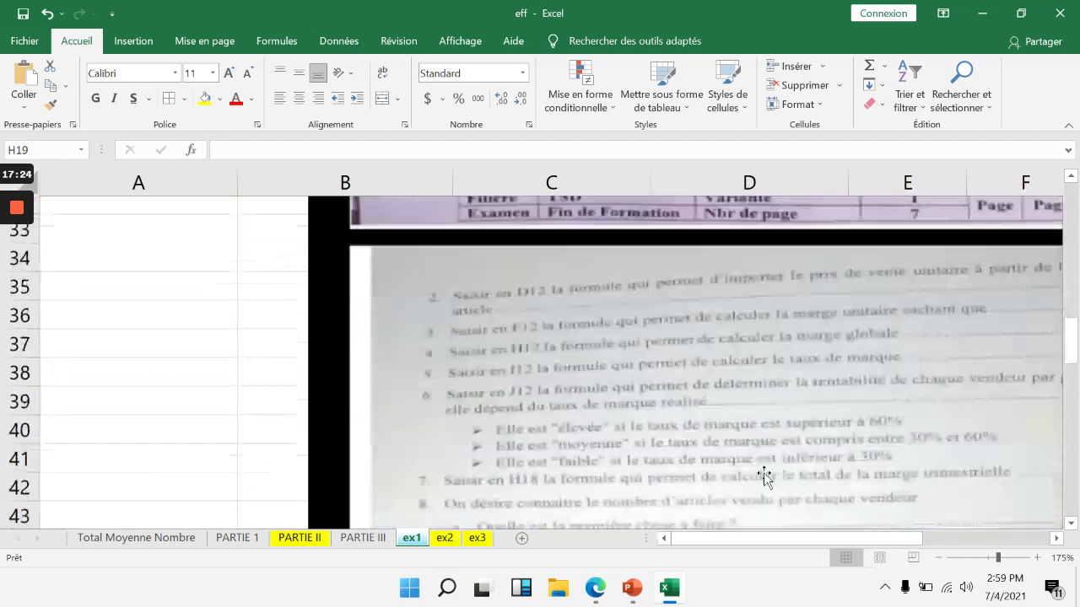
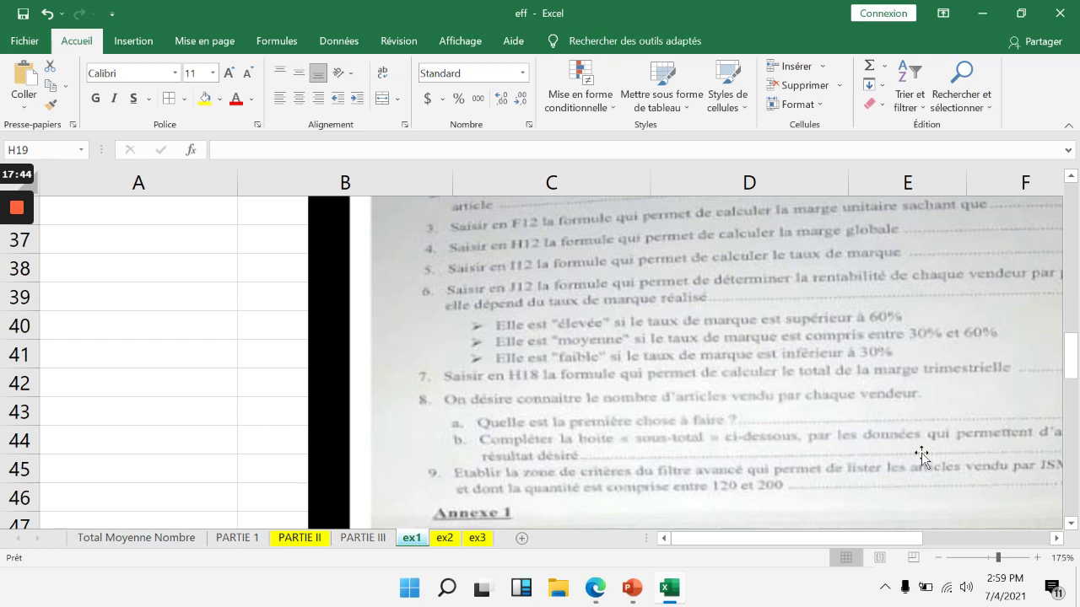
pyautogui.moveTo(875, 538); pyautogui.dragTo(757, 518)
pyautogui.scroll(-1, 638, 477)
pyautogui.scroll(-1, 638, 478)
pyautogui.moveTo(808, 544); pyautogui.dragTo(773, 548)
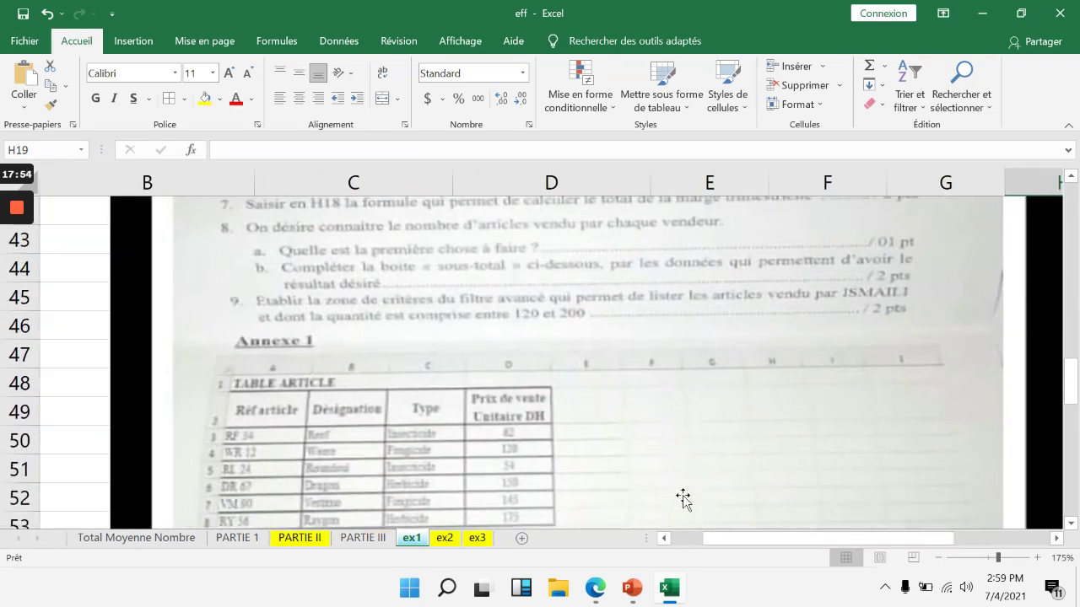
pyautogui.scroll(1, 682, 497)
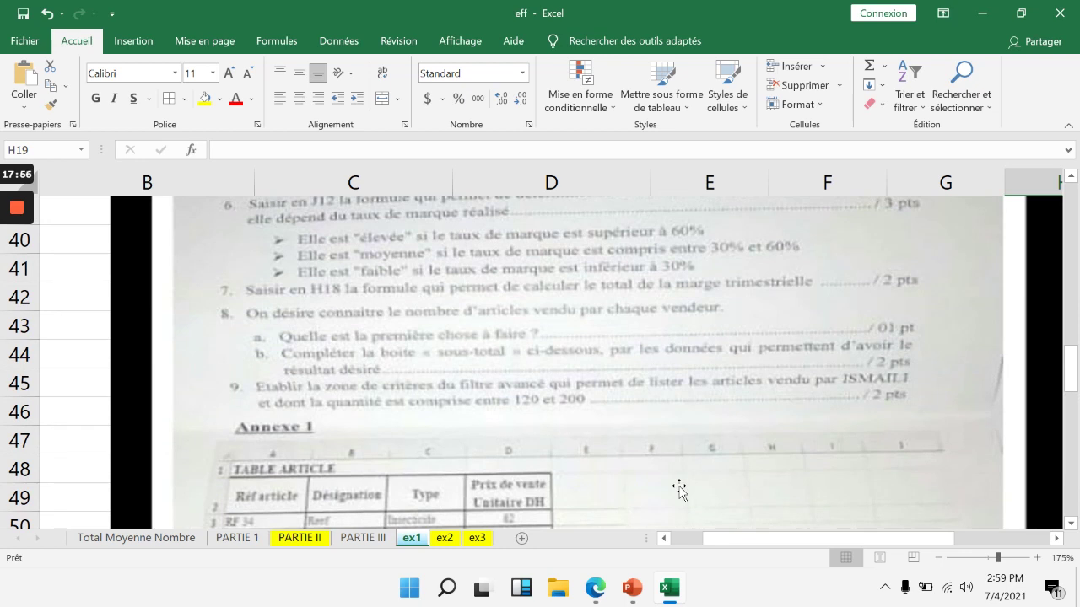
pyautogui.scroll(-7, 675, 472)
pyautogui.scroll(-1, 494, 446)
pyautogui.scroll(5, 475, 424)
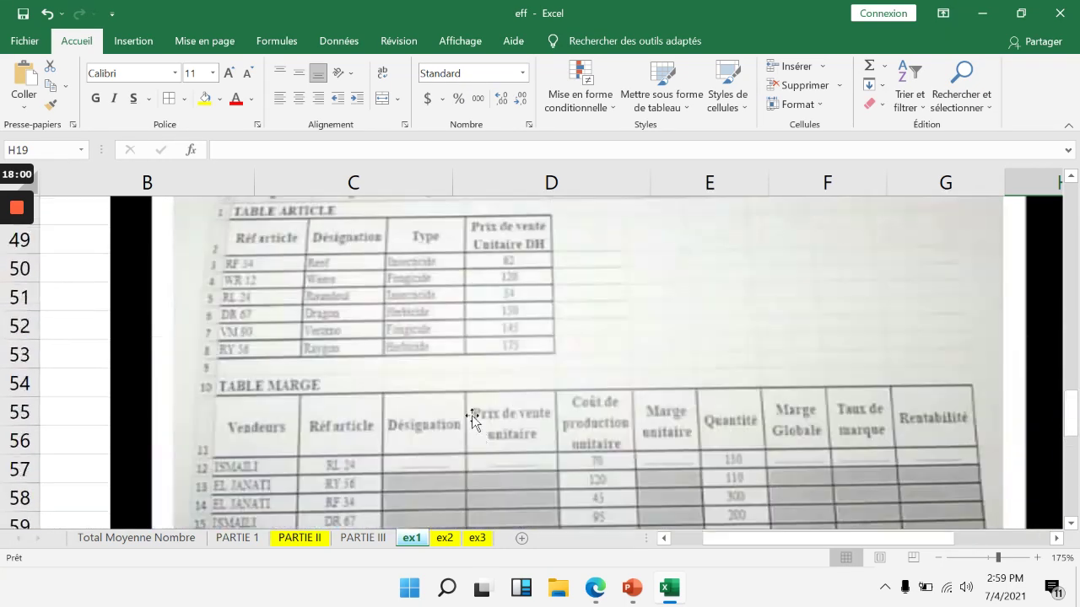
pyautogui.scroll(4, 477, 430)
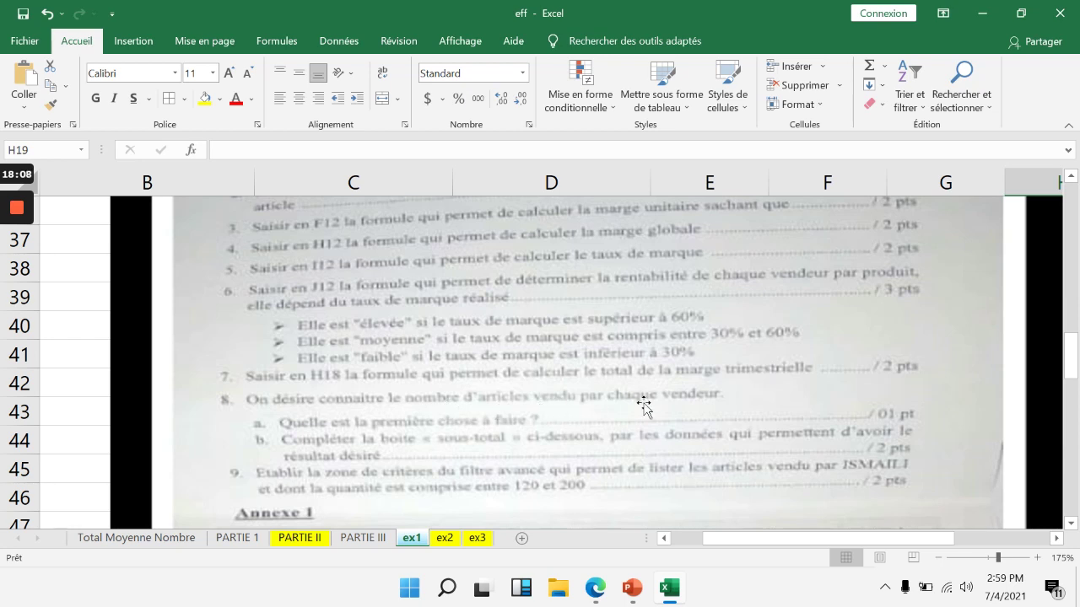
# - Compare Table Marge with question 8 about the number of articles sold by each vendor
pyautogui.scroll(8, 722, 494)
pyautogui.scroll(3, 722, 494)
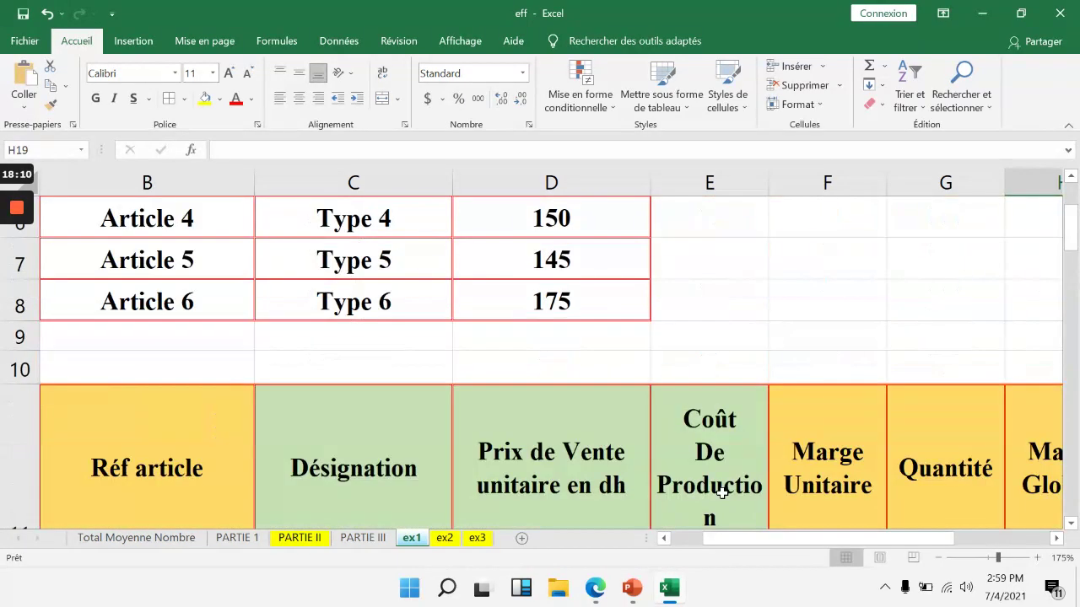
pyautogui.scroll(-3, 723, 510)
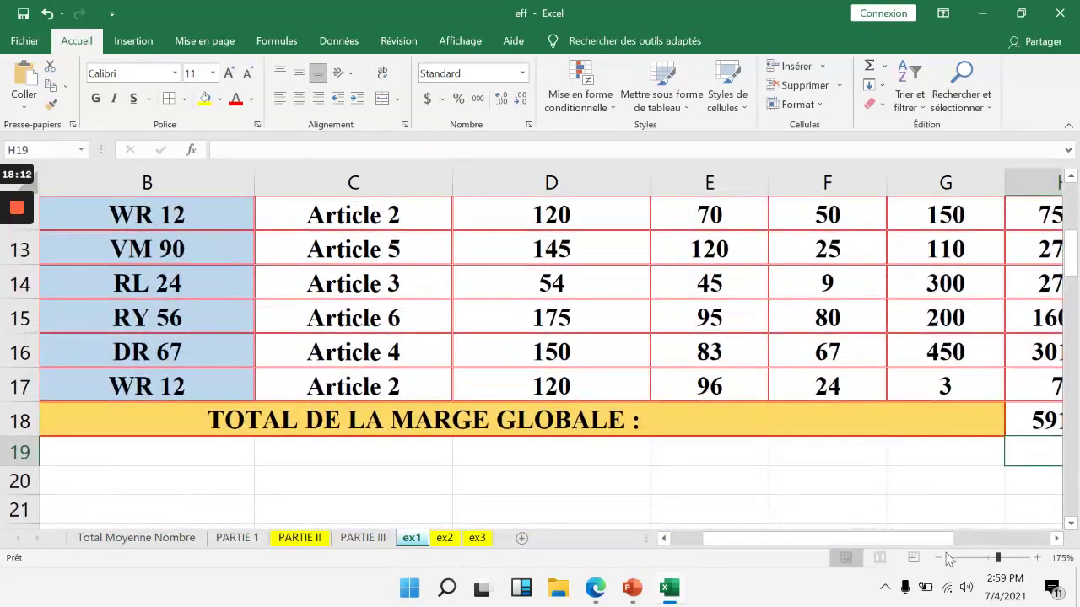
pyautogui.click(938, 558)
pyautogui.click(939, 558)
pyautogui.click(938, 558)
pyautogui.click(938, 558)
pyautogui.click(938, 558)
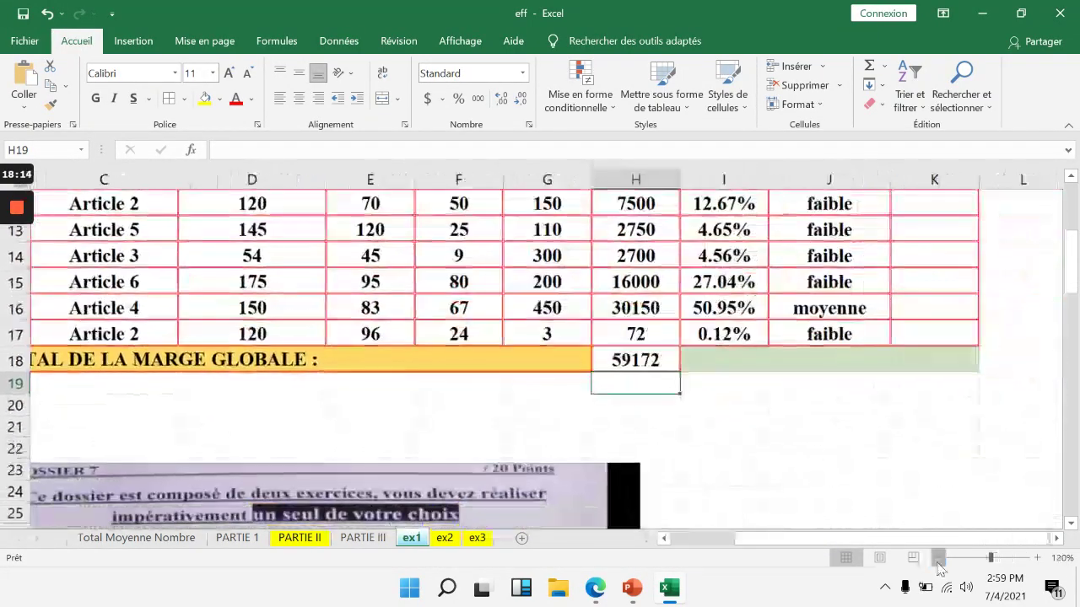
pyautogui.click(938, 558)
pyautogui.moveTo(943, 544); pyautogui.dragTo(883, 544)
pyautogui.scroll(2, 691, 450)
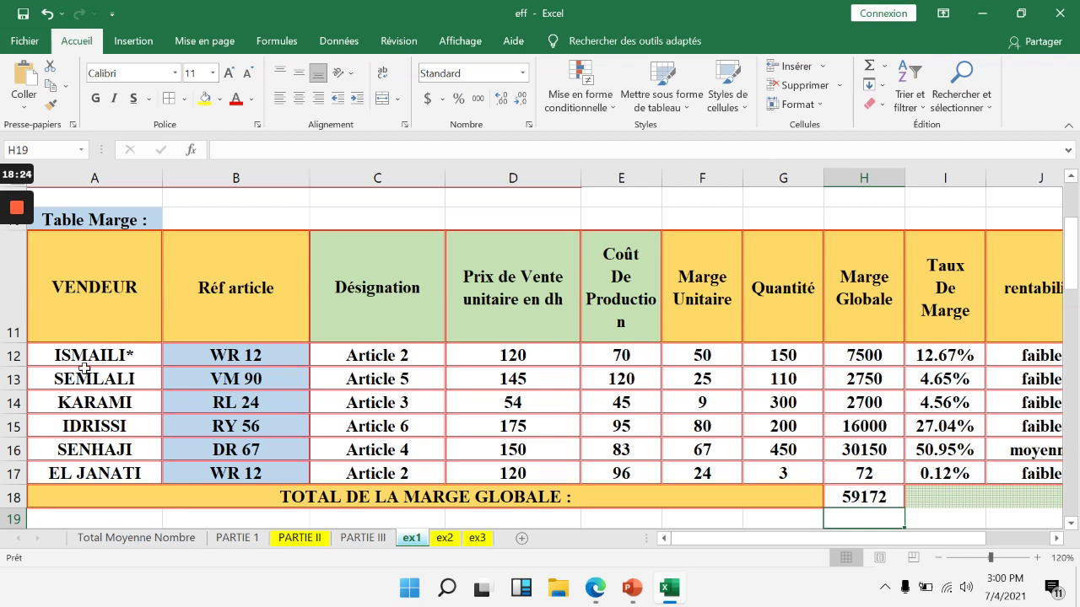
pyautogui.scroll(-8, 353, 425)
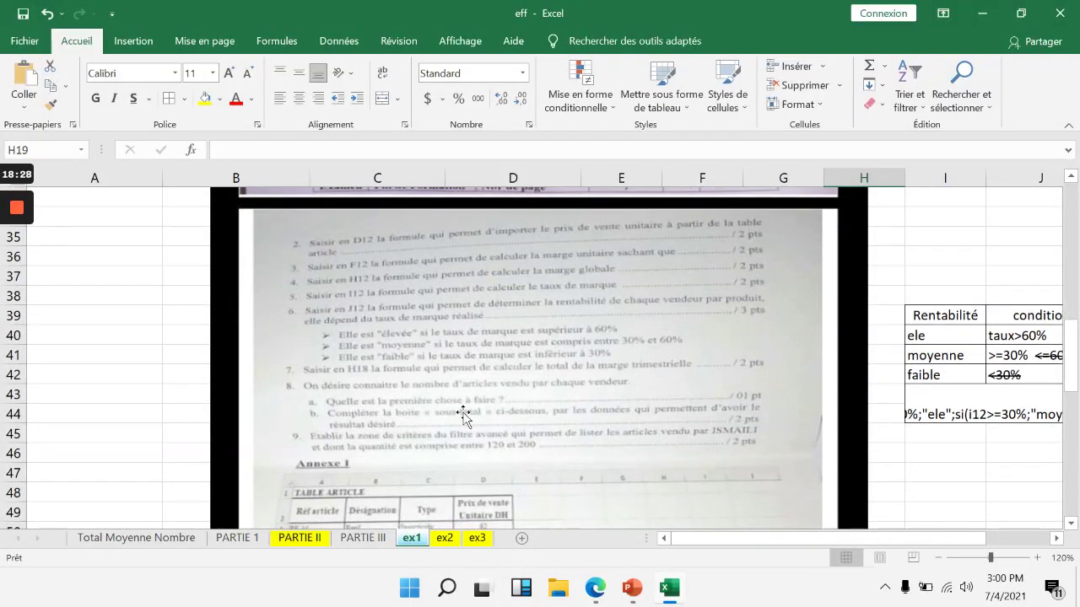
pyautogui.scroll(9, 464, 411)
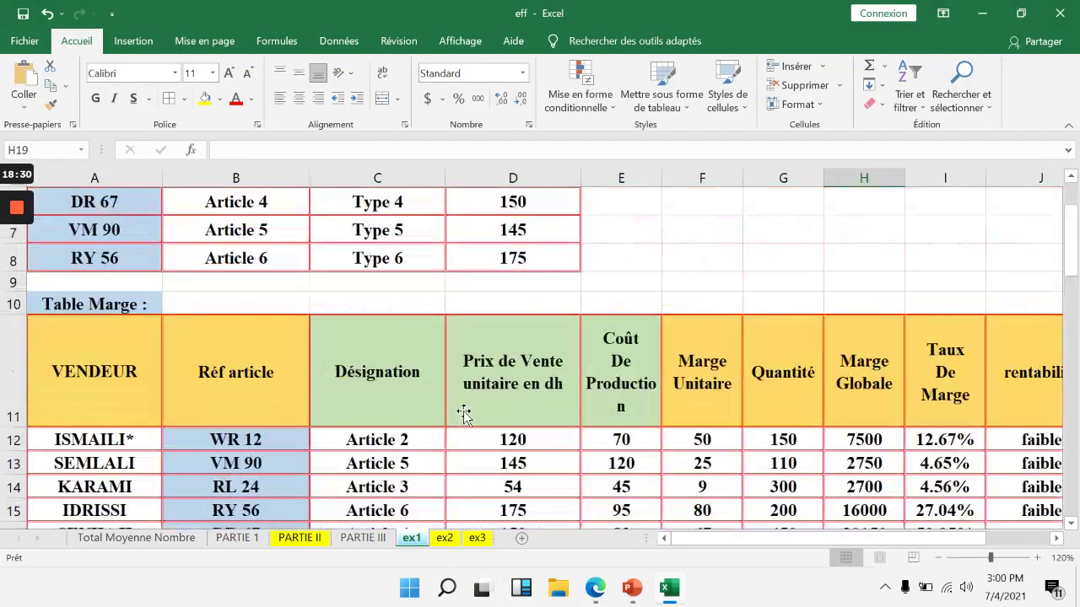
pyautogui.scroll(-1, 463, 412)
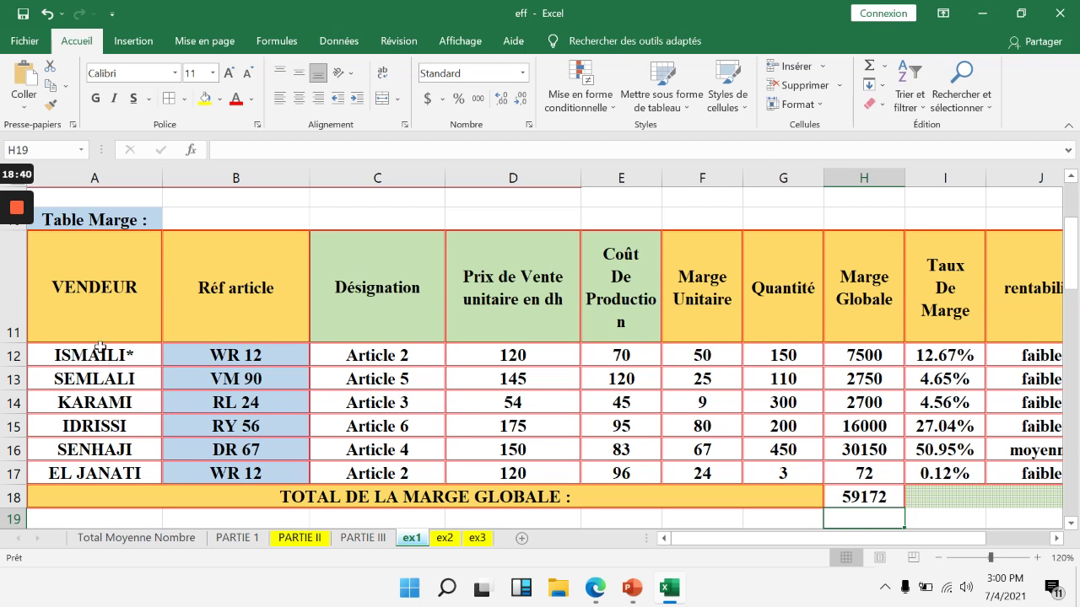
# - Sort Table Marge (A11:J17) by the VENDEUR column from A to Z
pyautogui.moveTo(78, 281); pyautogui.dragTo(783, 477)
pyautogui.click(910, 94)
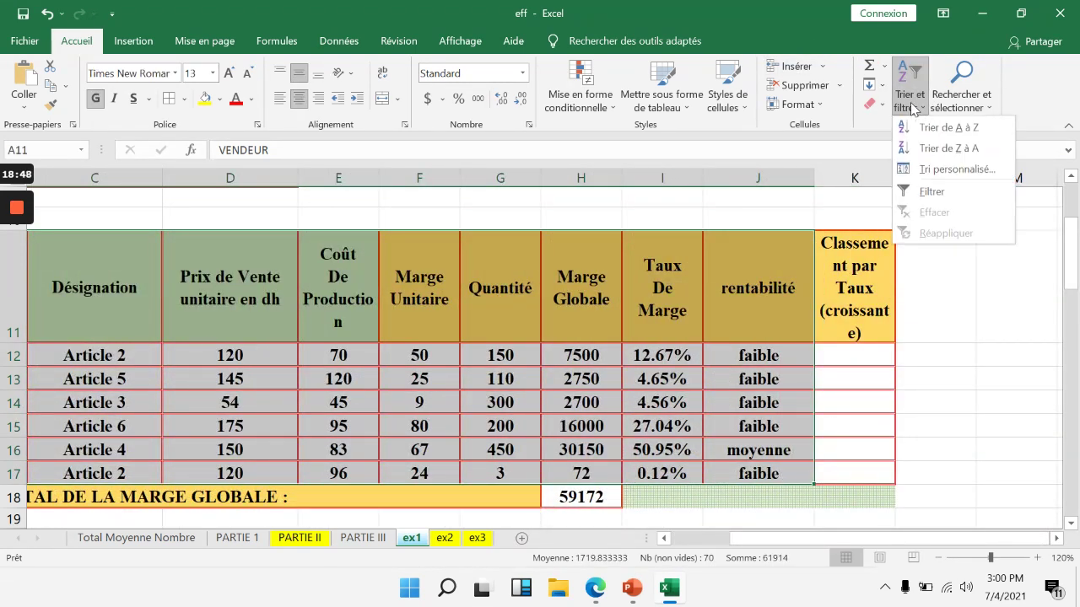
pyautogui.click(926, 168)
pyautogui.click(433, 251)
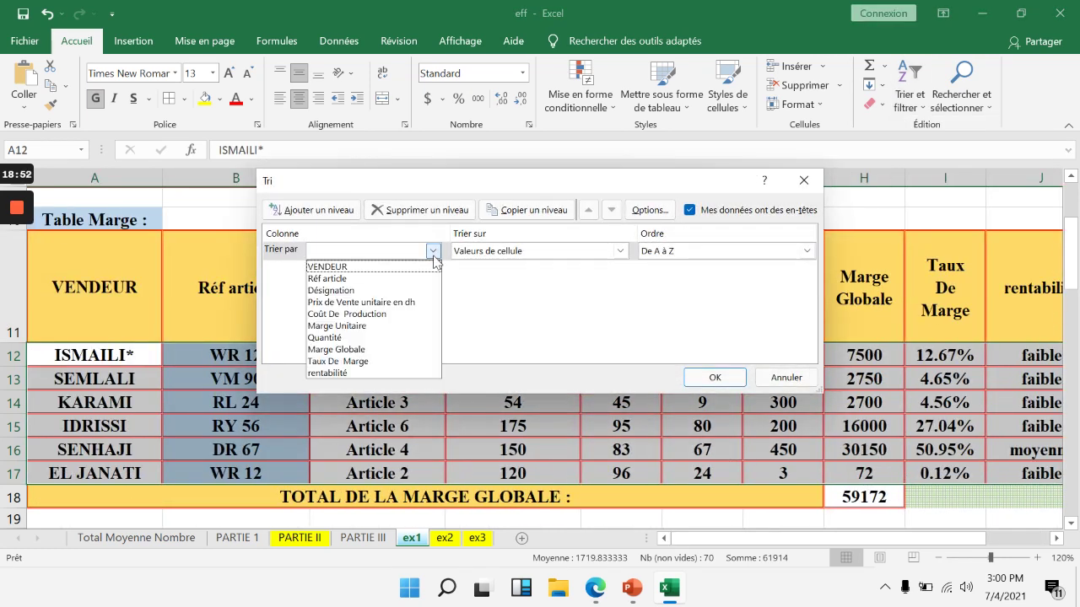
pyautogui.click(424, 267)
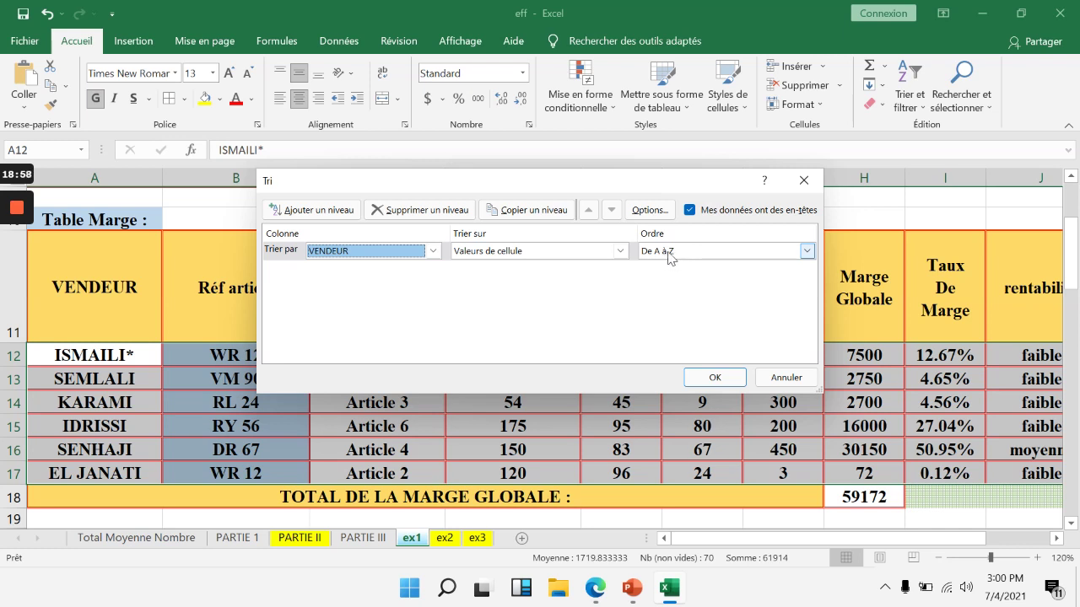
pyautogui.click(703, 382)
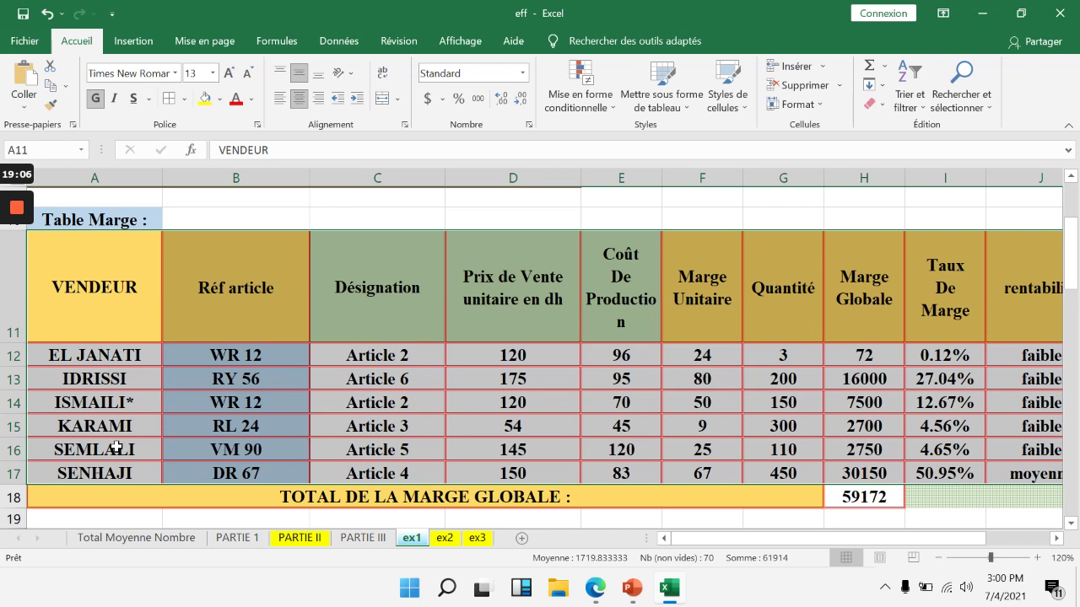
# - Set up a subtotal on the sorted table at each change in VENDEUR, using the Nombre function
pyautogui.click(340, 41)
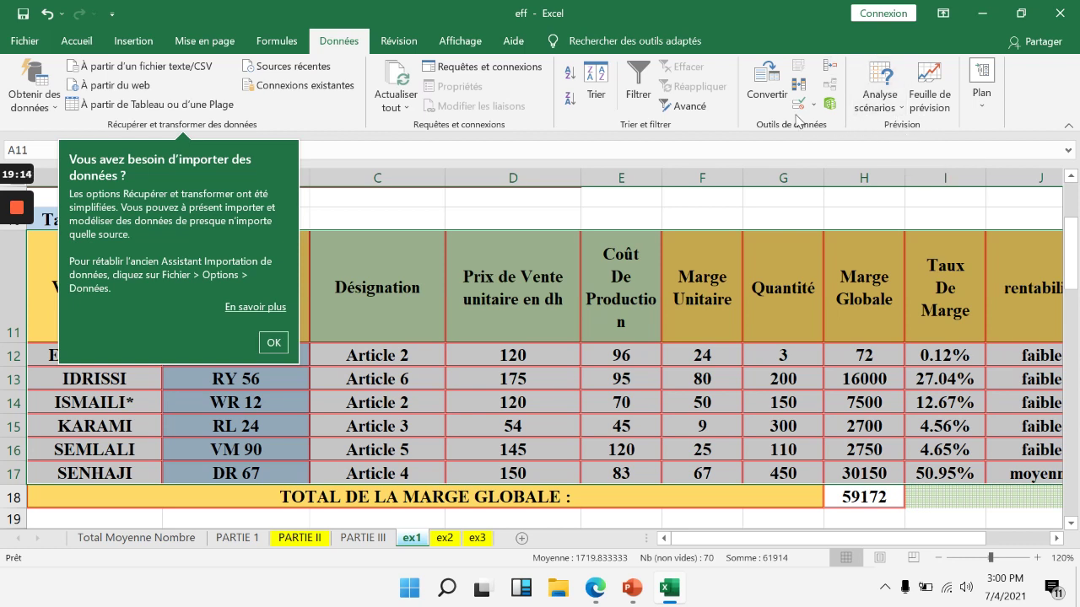
pyautogui.moveTo(12, 265)
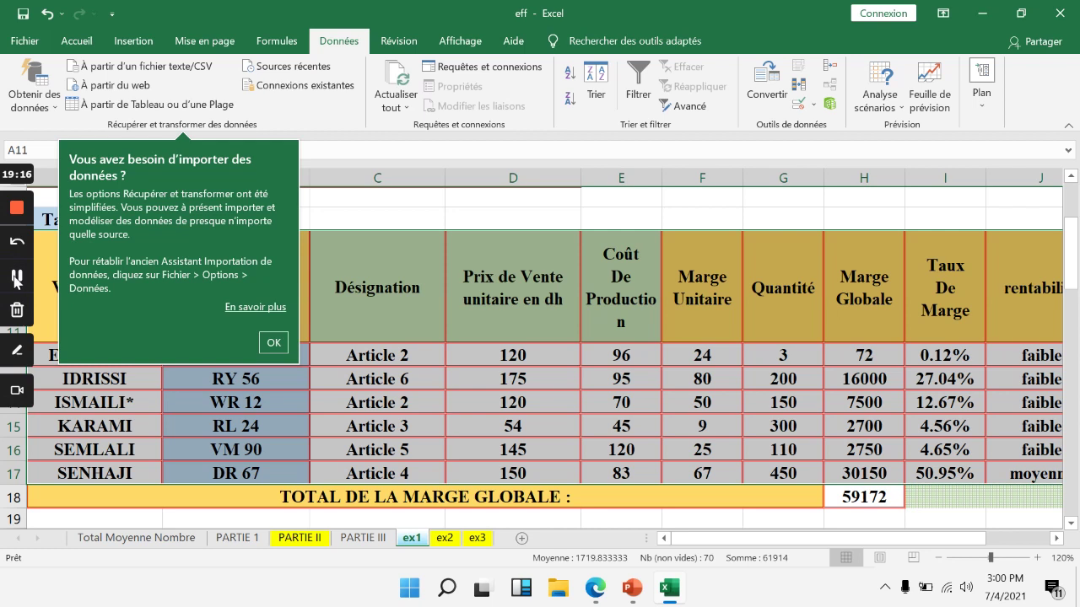
pyautogui.click(984, 105)
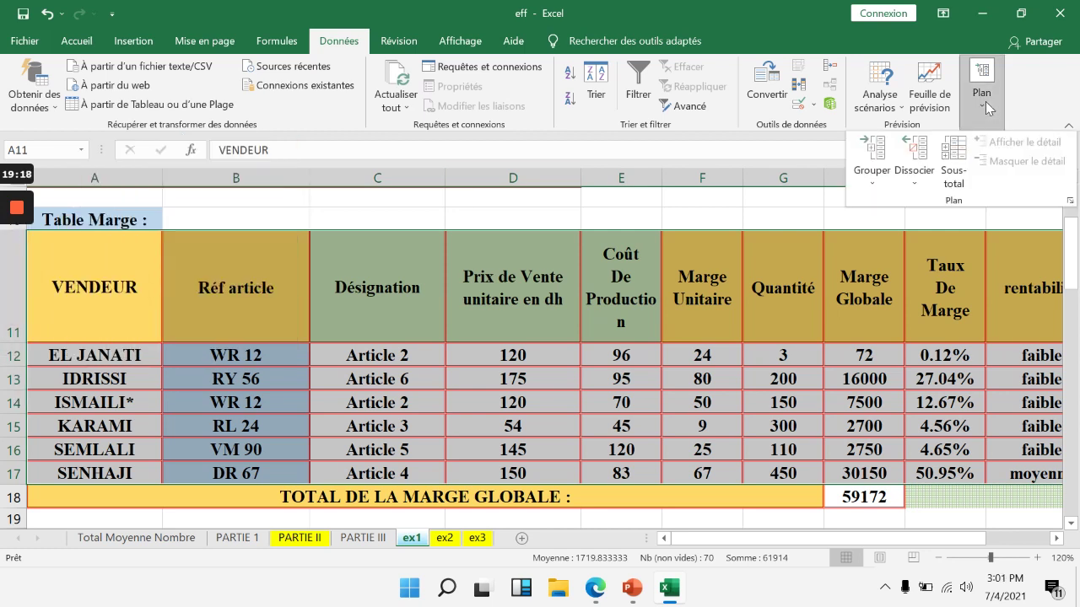
pyautogui.click(966, 181)
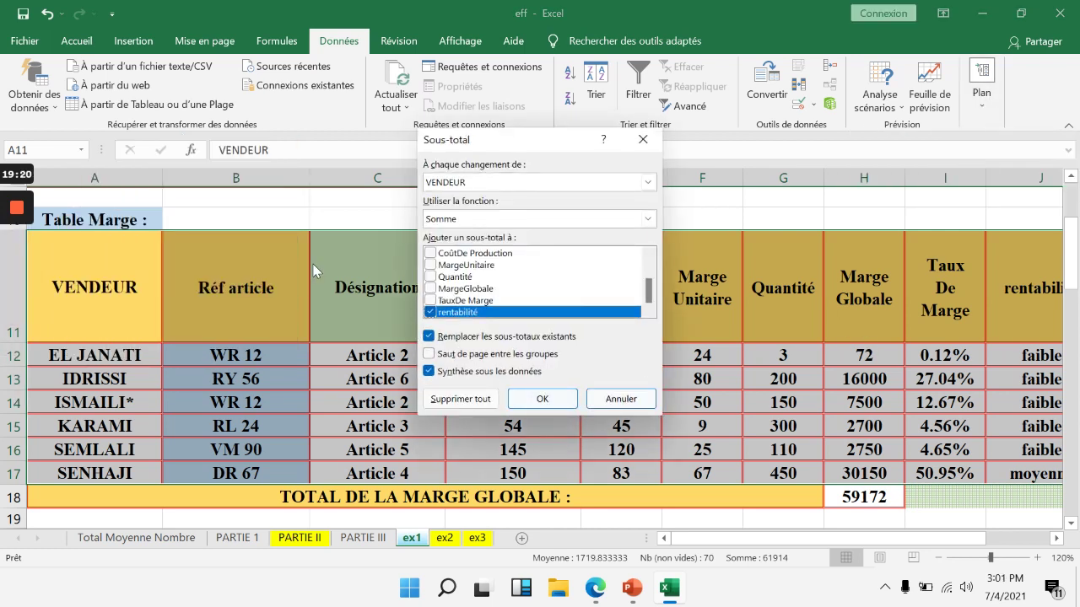
pyautogui.click(485, 182)
pyautogui.click(485, 182)
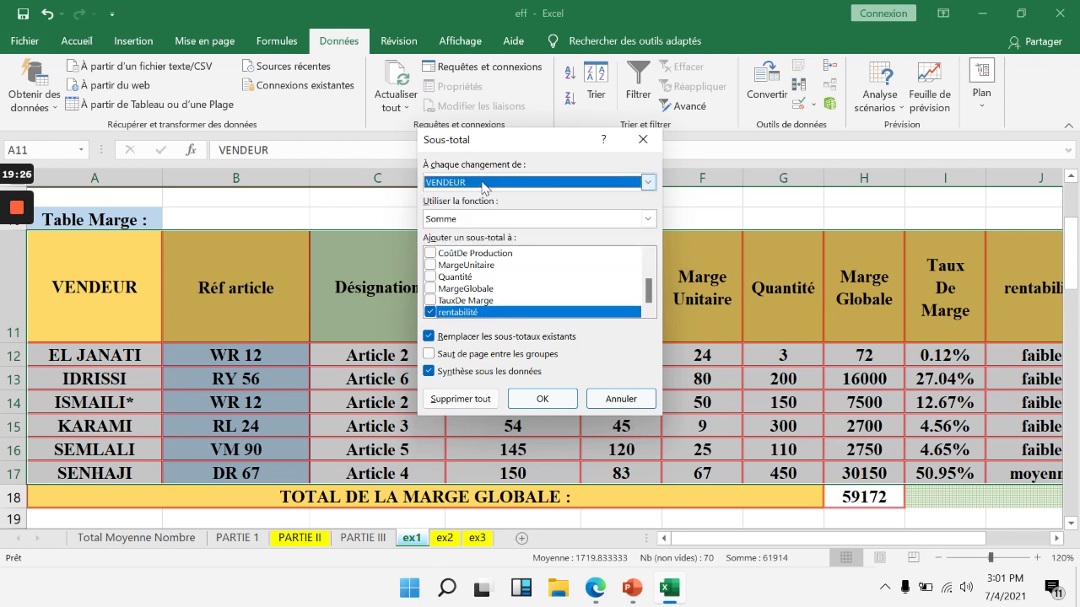
pyautogui.click(474, 220)
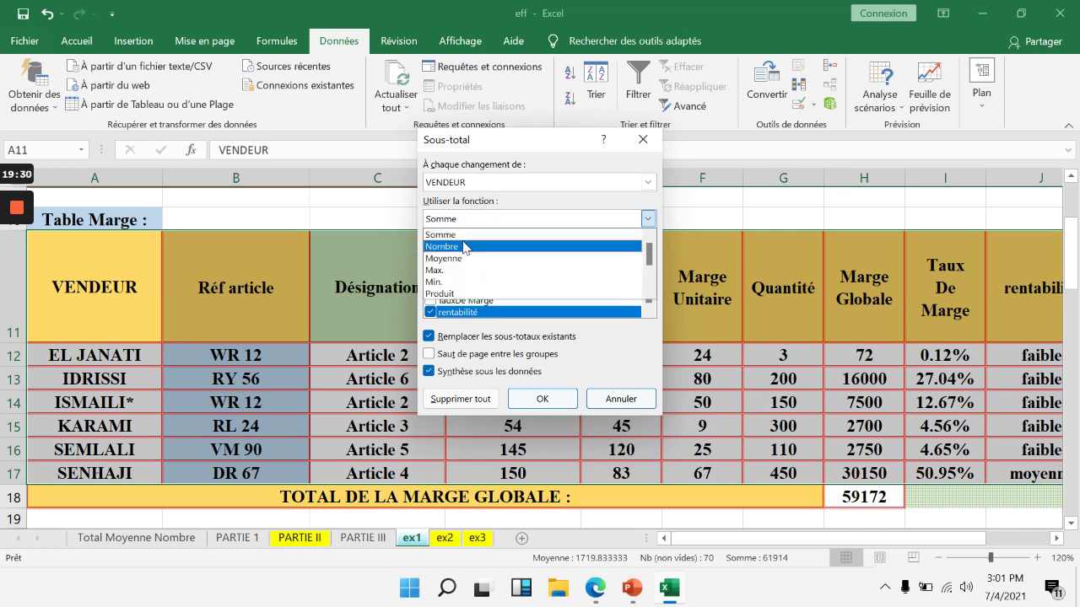
pyautogui.click(465, 248)
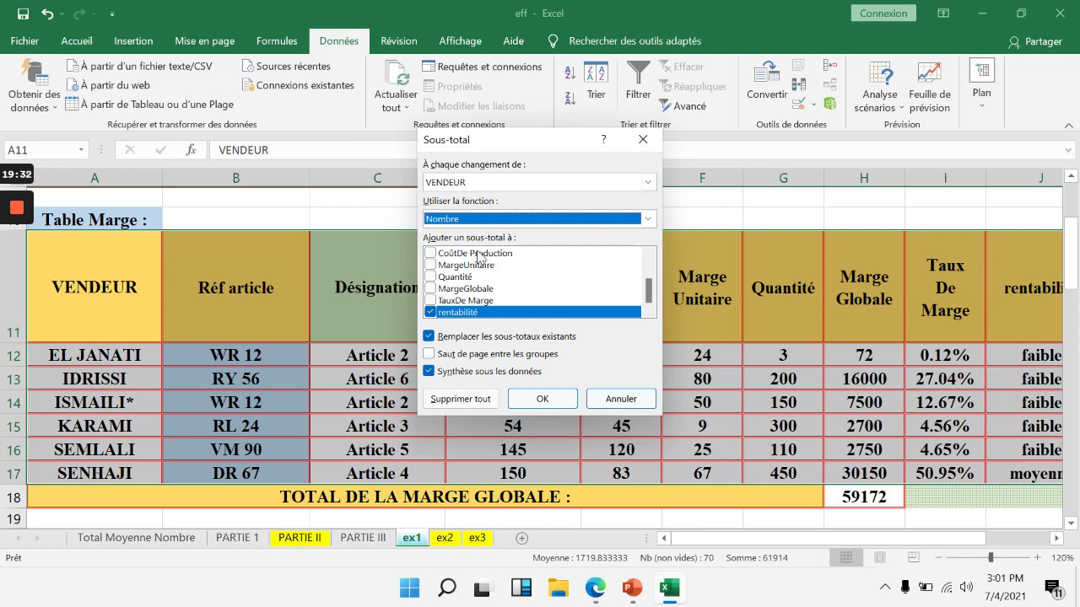
# - Apply the subtotal to Désignation instead of rentabilité and collapse the outline to the vendor subtotal rows
pyautogui.click(430, 312)
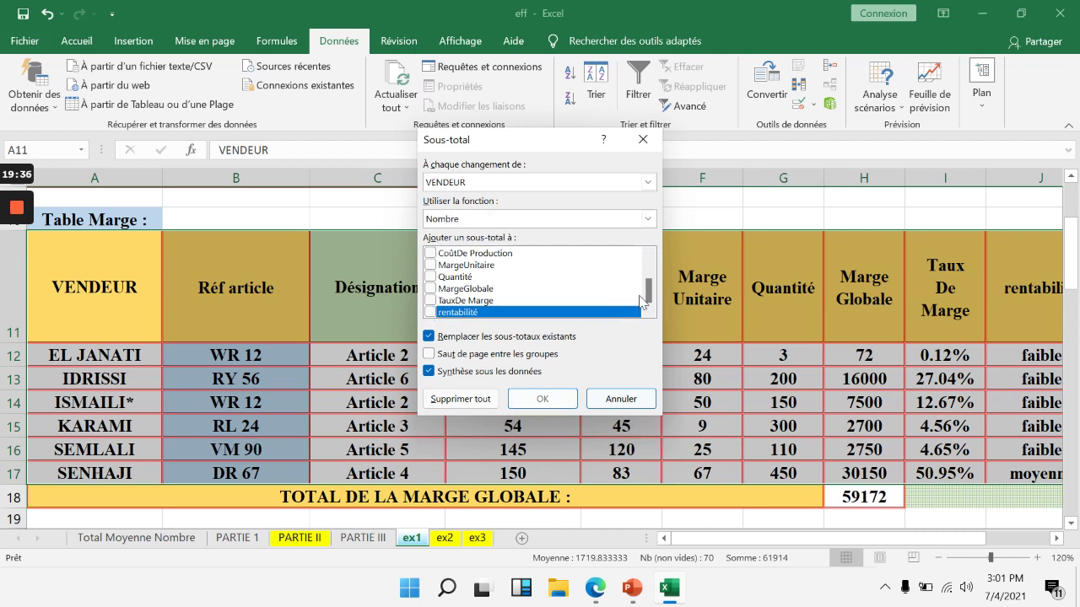
pyautogui.moveTo(649, 292); pyautogui.dragTo(650, 272)
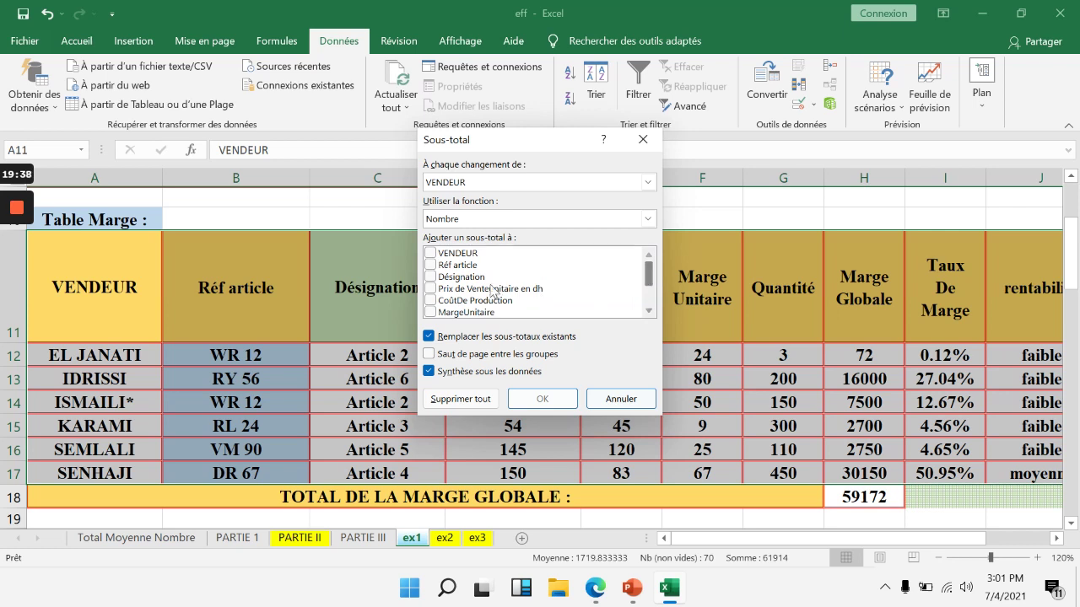
pyautogui.click(430, 277)
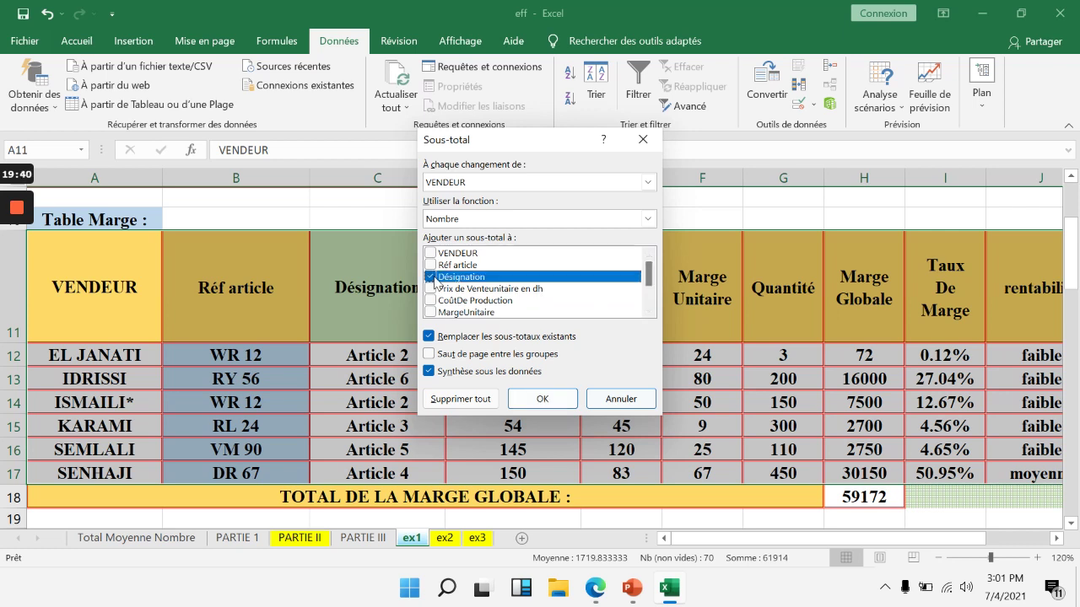
pyautogui.click(540, 400)
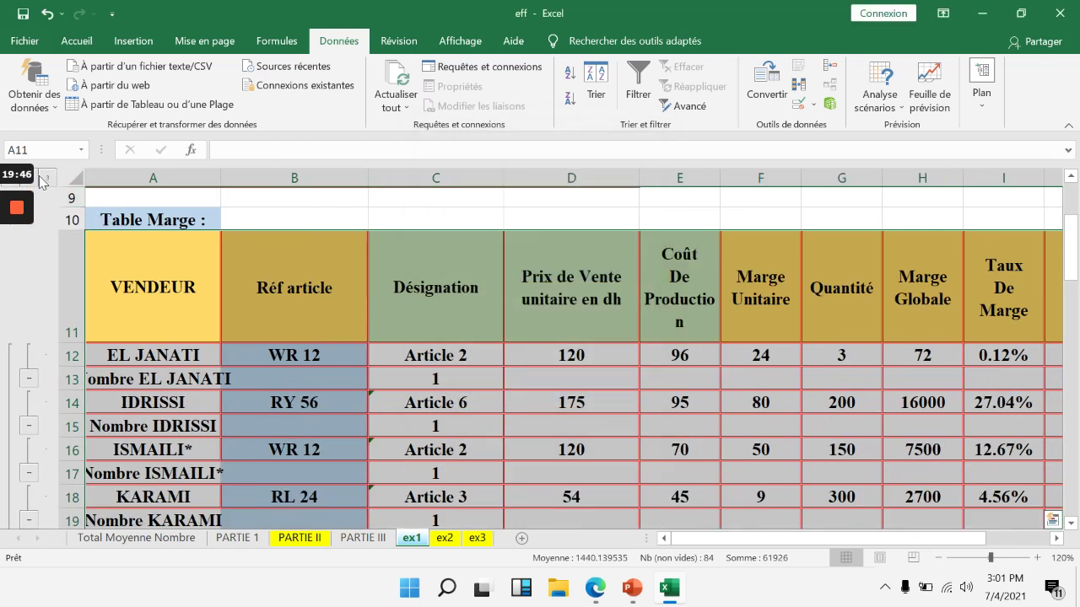
pyautogui.click(38, 180)
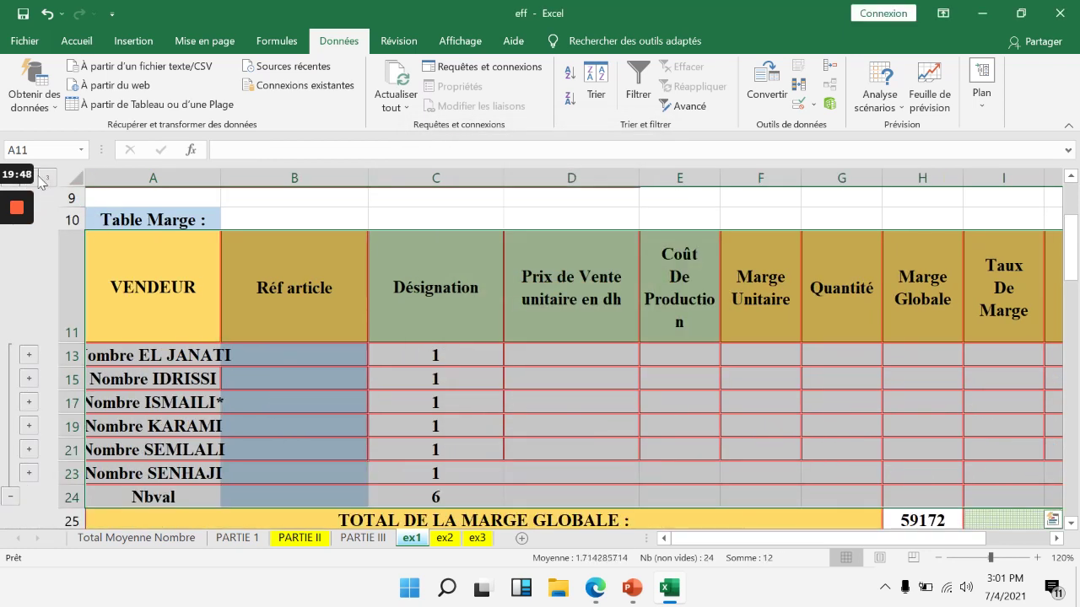
# - Try widening column A to fit the vendor subtotal labels, and undo the width change
pyautogui.moveTo(6, 187)
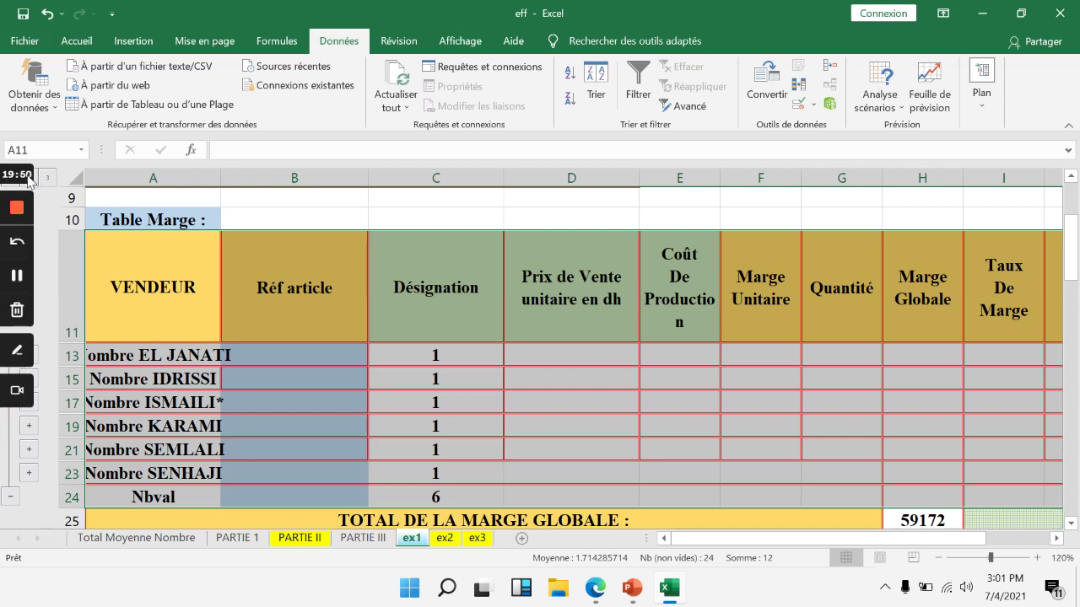
pyautogui.moveTo(214, 179); pyautogui.dragTo(260, 338)
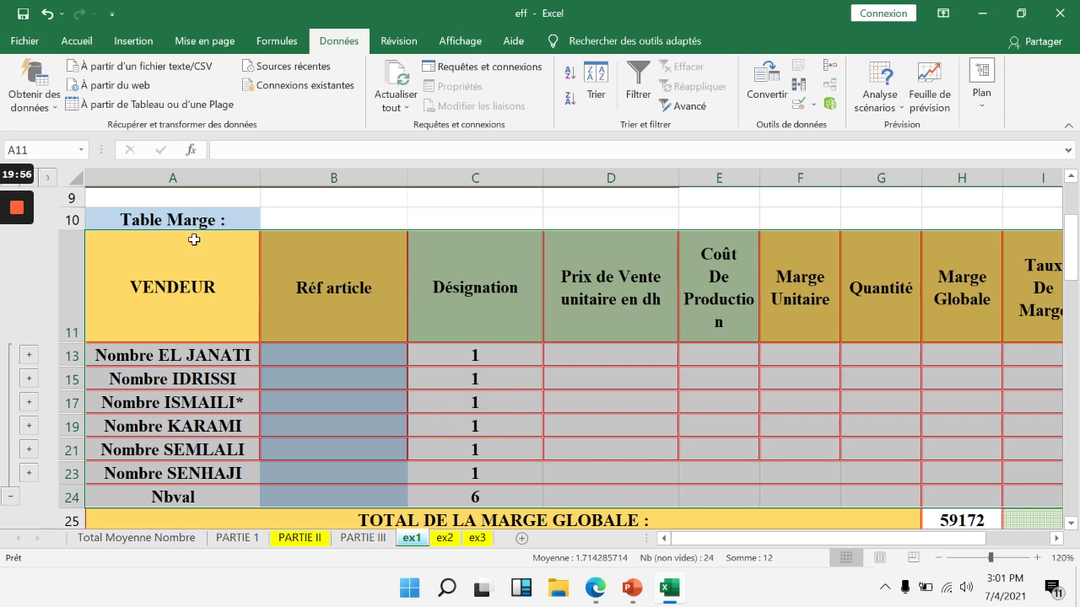
pyautogui.click(48, 14)
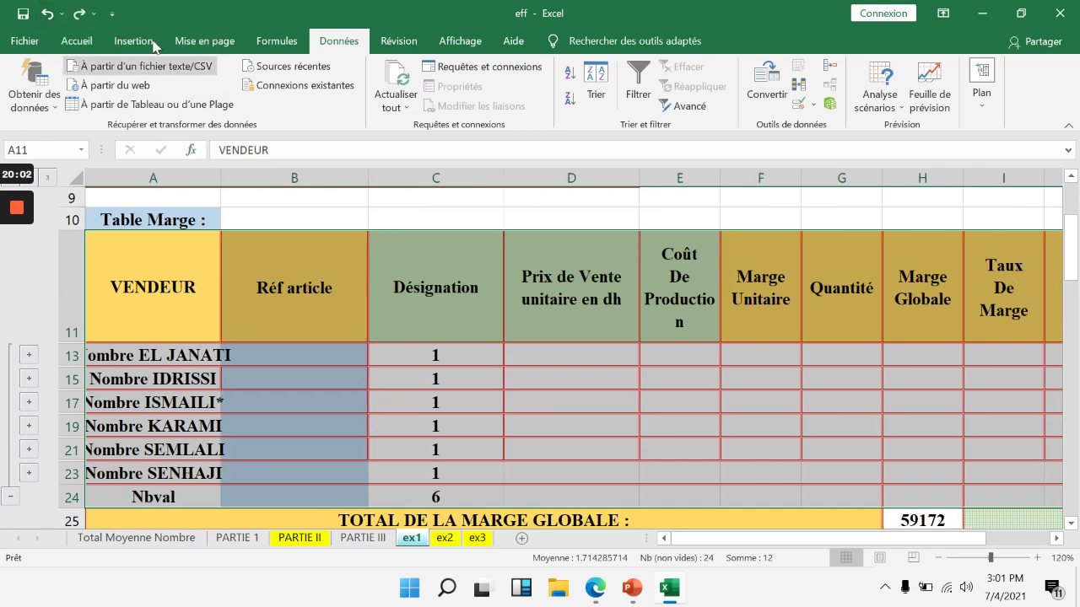
# - Undo the subtotals on Table Marge and repeat the vendor name from A12 in A13 and A15
pyautogui.click(51, 18)
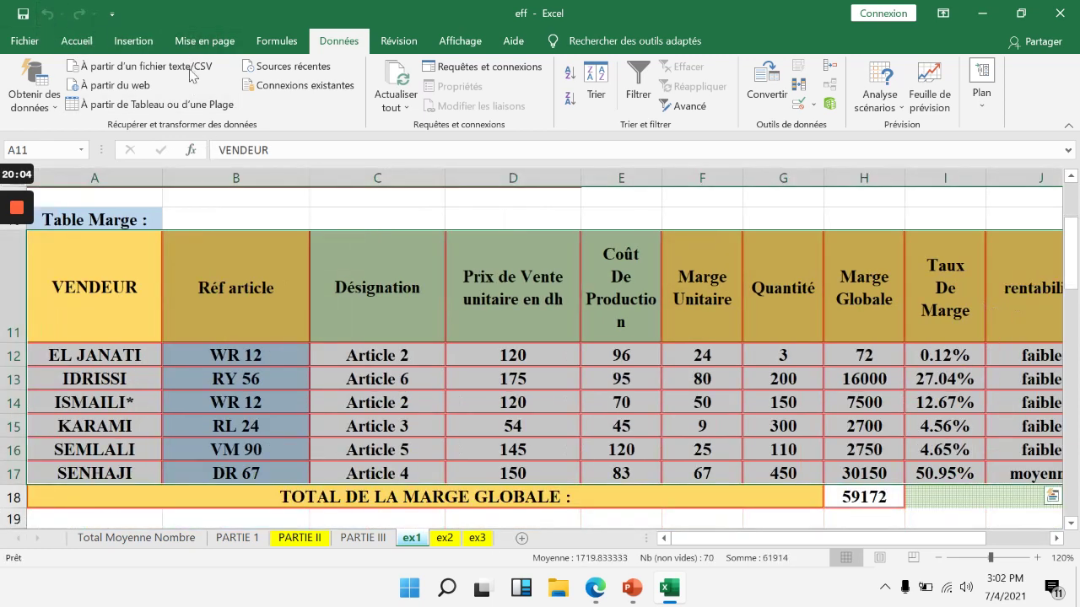
pyautogui.moveTo(3, 233)
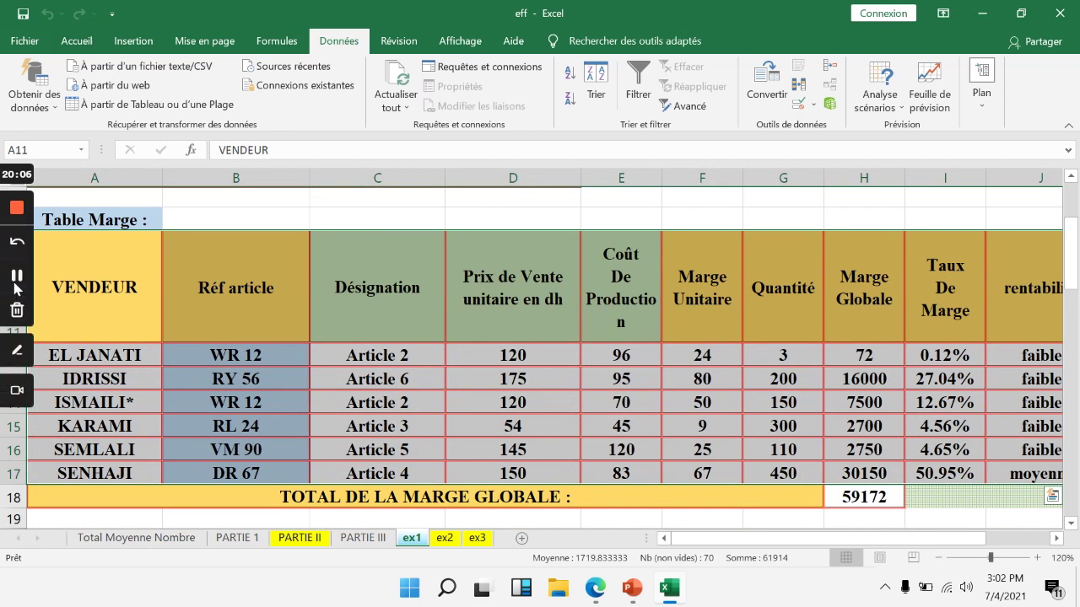
pyautogui.click(17, 279)
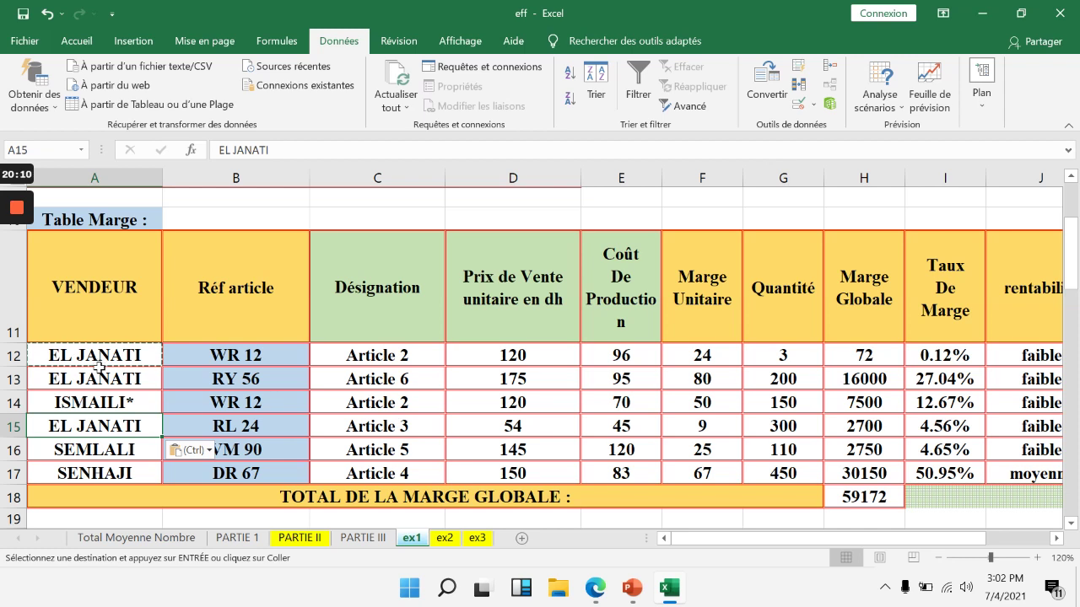
# - Sort the edited range A11:J17 again by VENDEUR on cell values, from A to Z
pyautogui.moveTo(74, 265); pyautogui.dragTo(1038, 467)
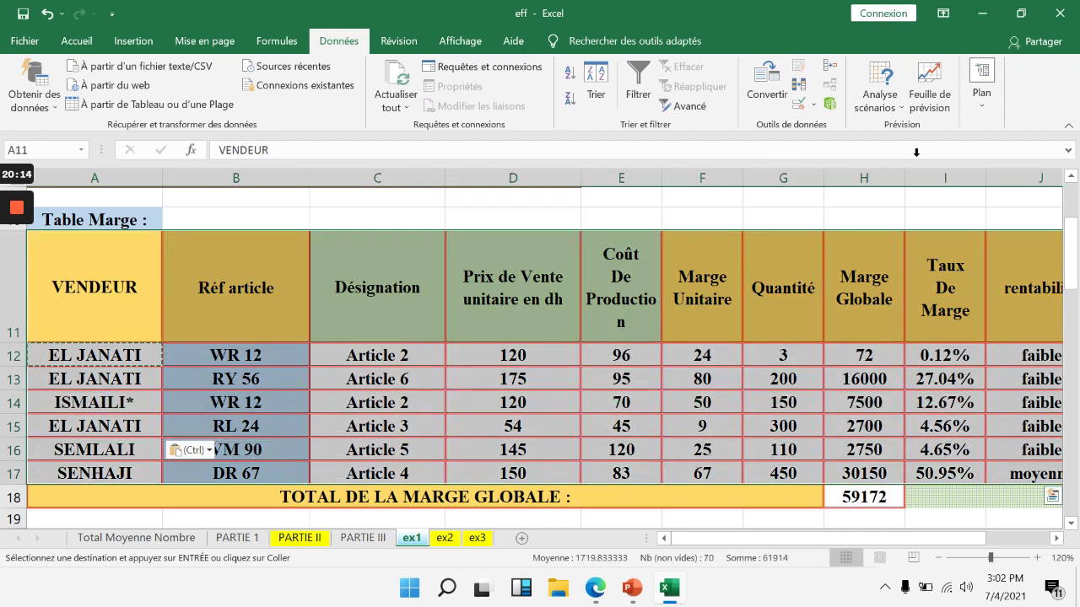
pyautogui.click(75, 44)
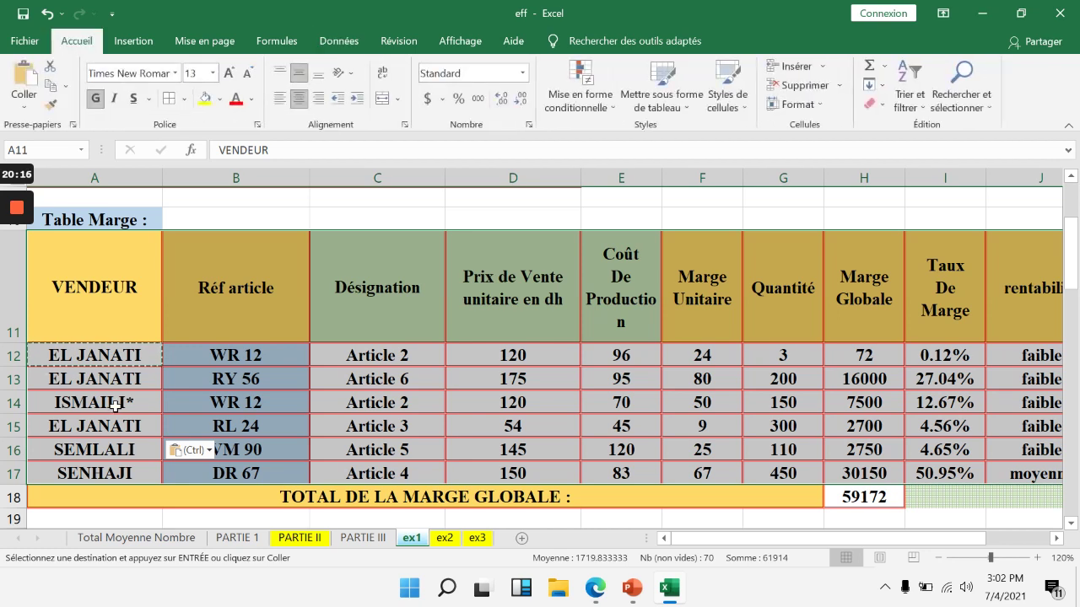
pyautogui.click(923, 114)
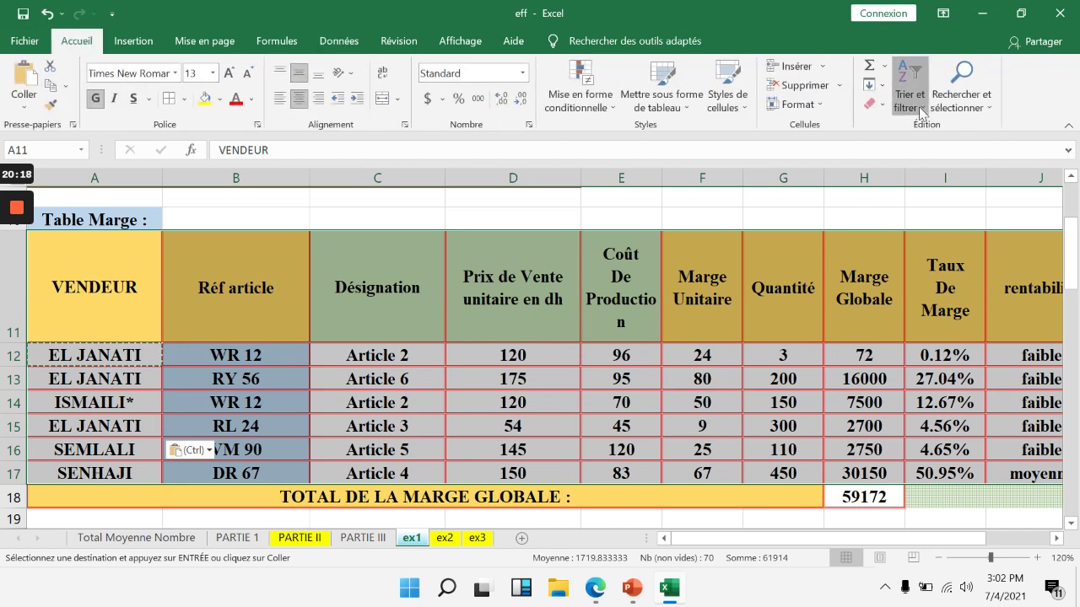
pyautogui.click(930, 166)
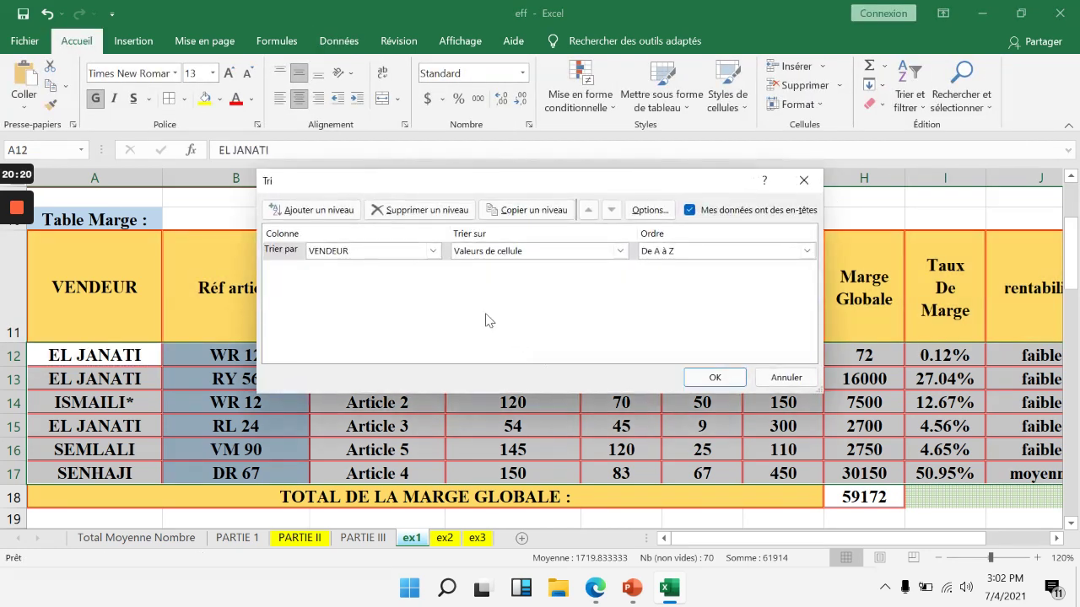
pyautogui.click(714, 377)
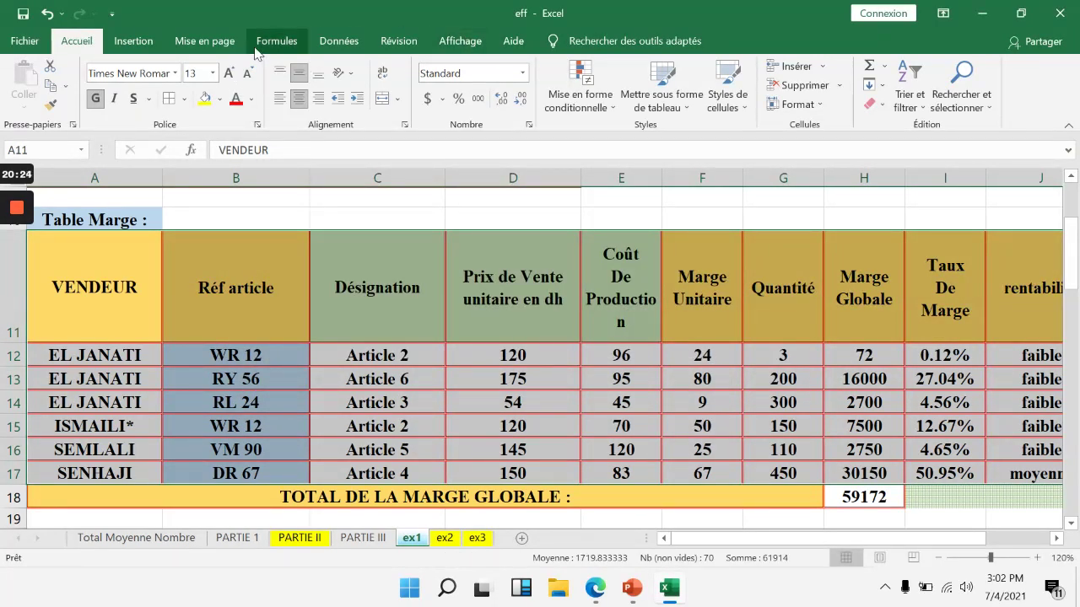
# - Add subtotals to Désignation at each change in VENDEUR, using the Nombre function
pyautogui.click(338, 40)
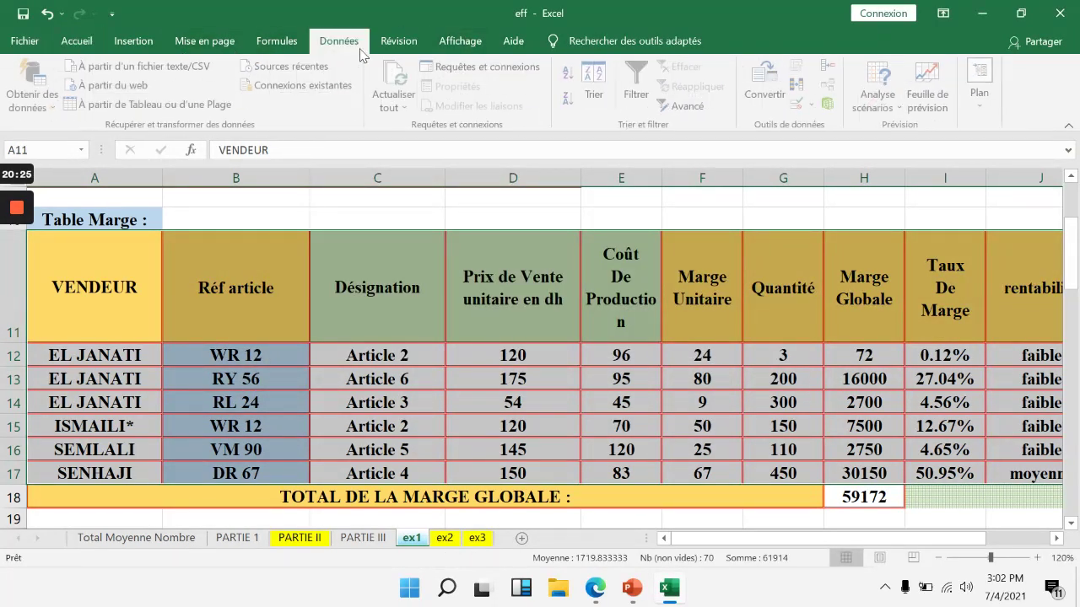
pyautogui.click(984, 110)
pyautogui.click(954, 164)
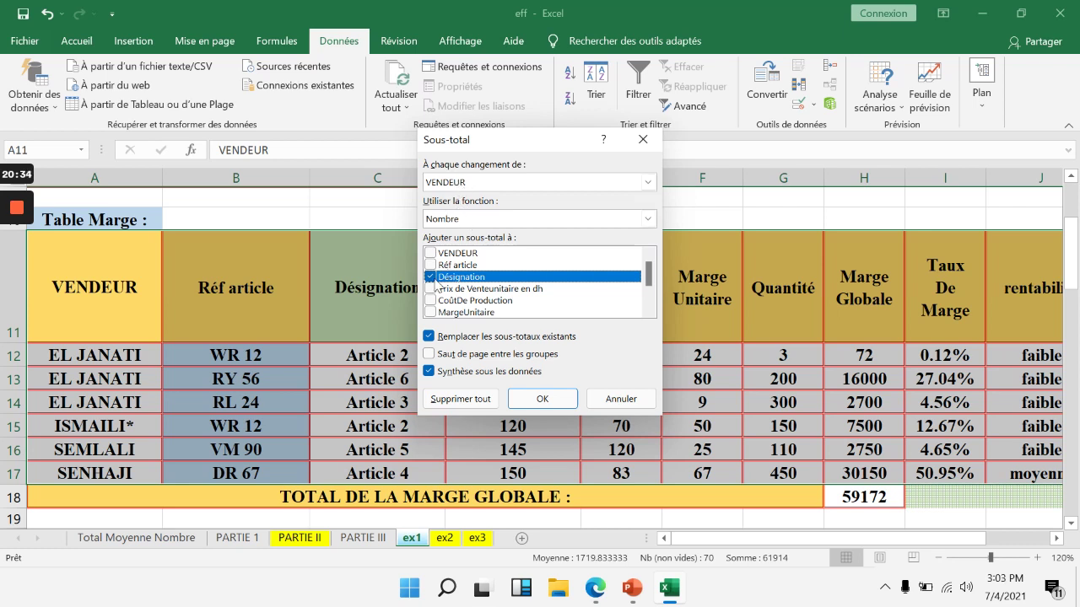
pyautogui.click(543, 398)
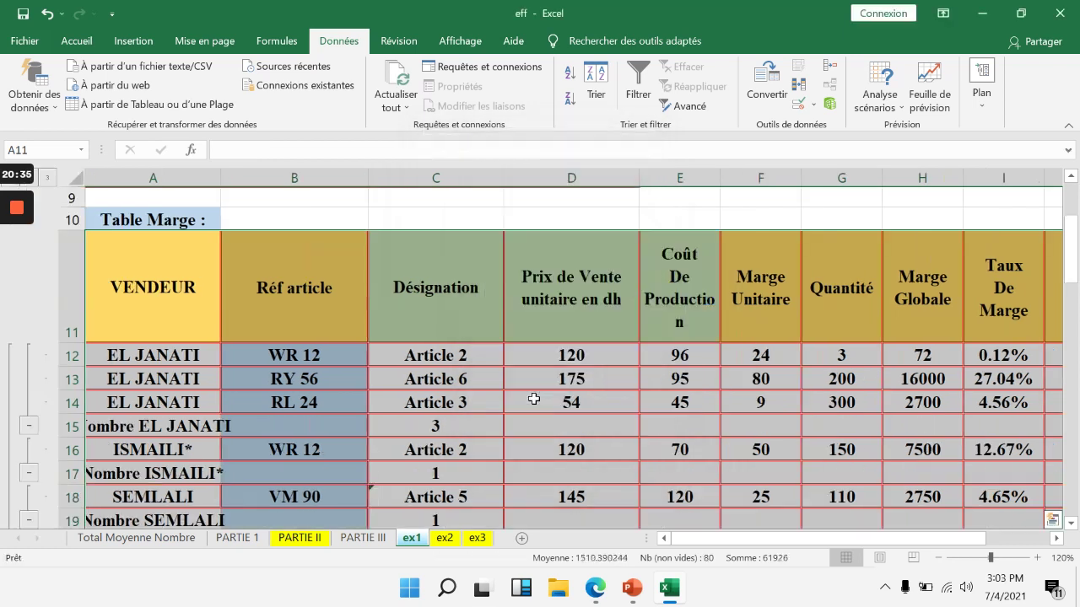
# - Collapse the outline to the vendor subtotal rows and widen column A to fit their labels
pyautogui.click(33, 178)
pyautogui.moveTo(221, 181); pyautogui.dragTo(270, 179)
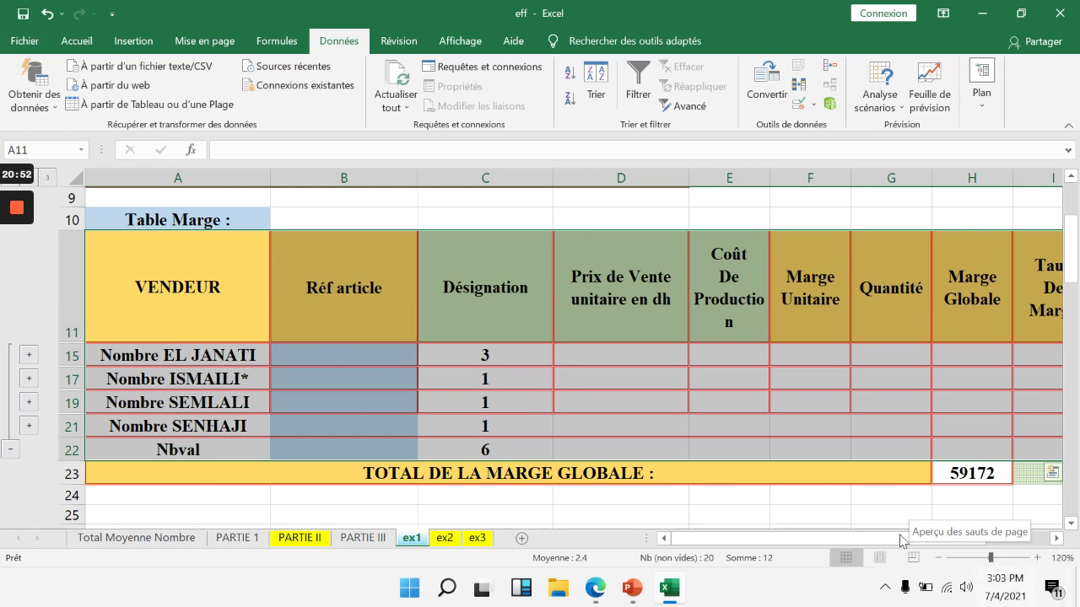
# - Review the remaining exam questions on ex1, and read the works table and Travail à faire instructions on sheet ex2
pyautogui.scroll(-4, 592, 371)
pyautogui.scroll(-11, 592, 372)
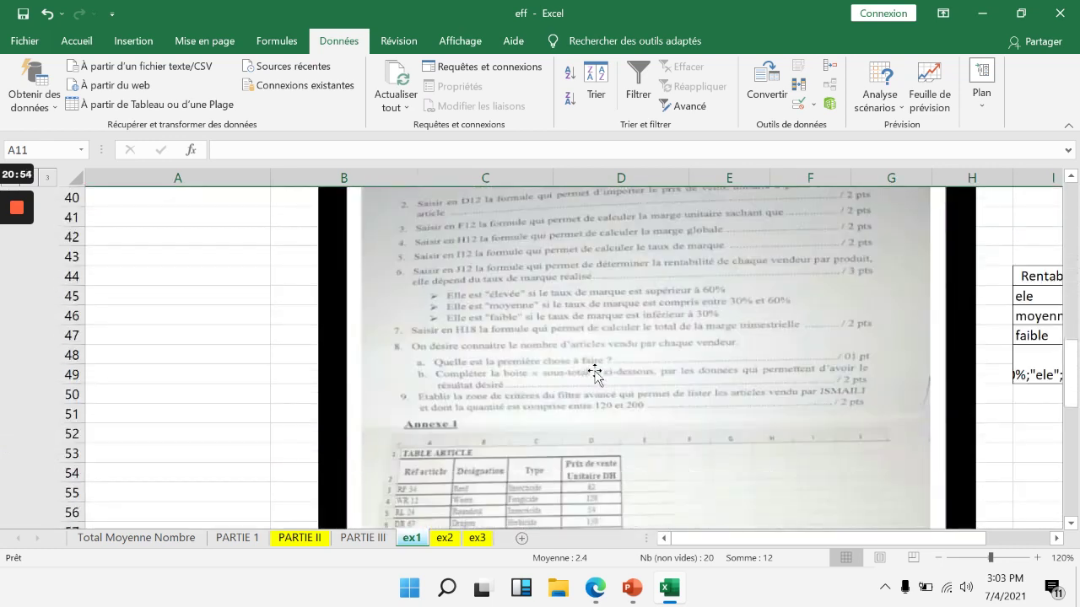
pyautogui.scroll(-7, 594, 371)
pyautogui.scroll(2, 594, 371)
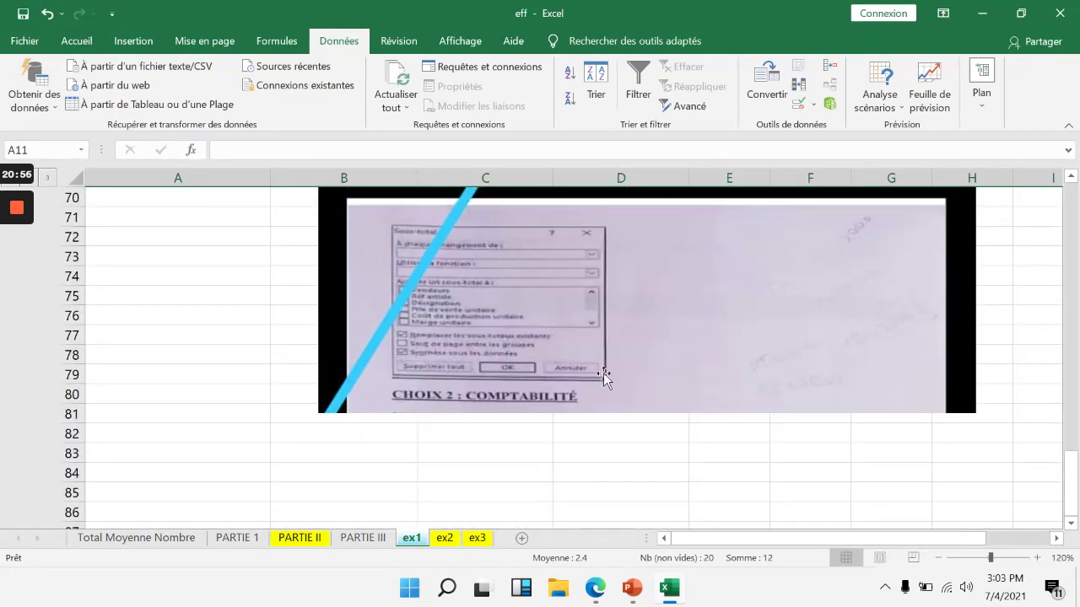
pyautogui.click(446, 540)
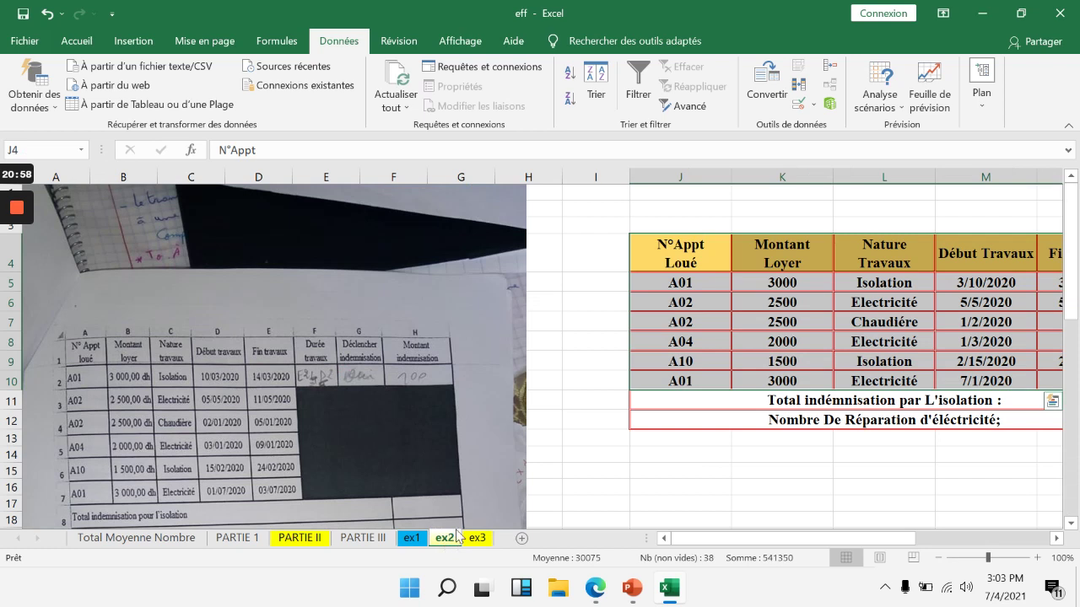
pyautogui.click(793, 470)
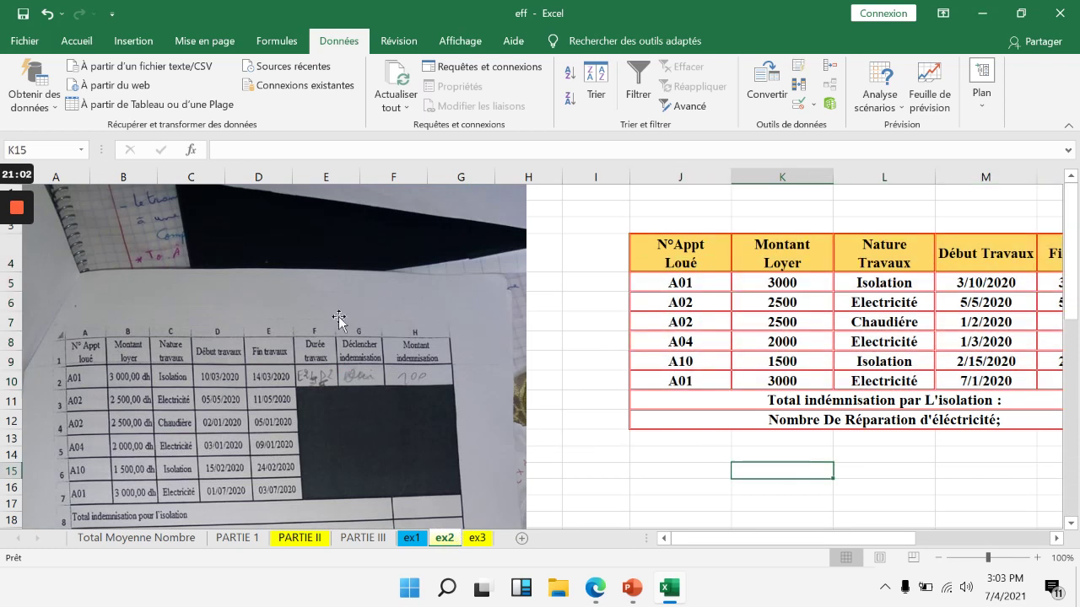
pyautogui.scroll(-2, 342, 321)
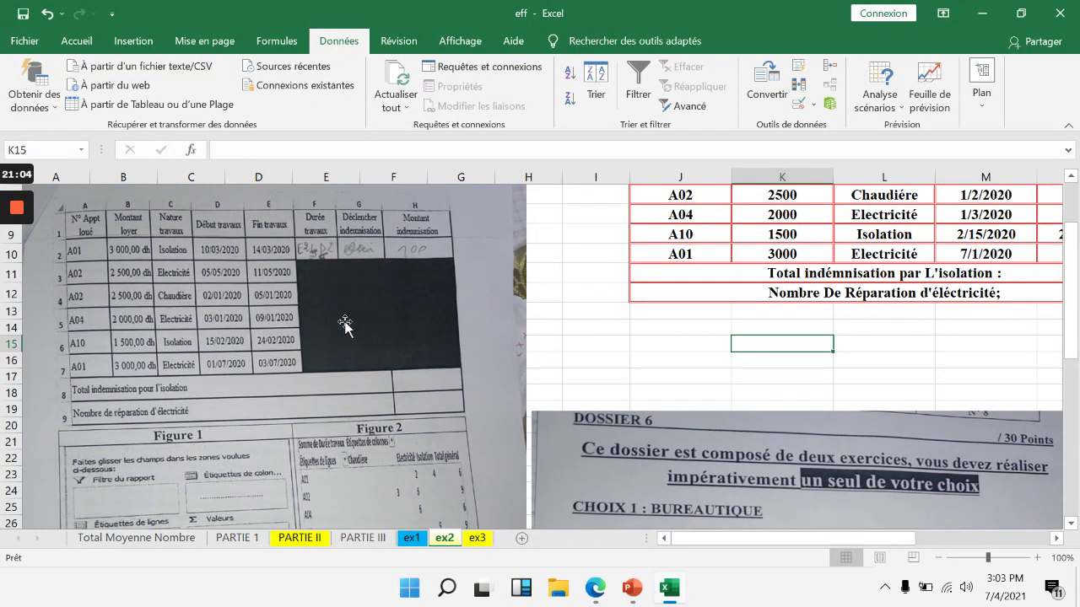
pyautogui.scroll(-3, 342, 325)
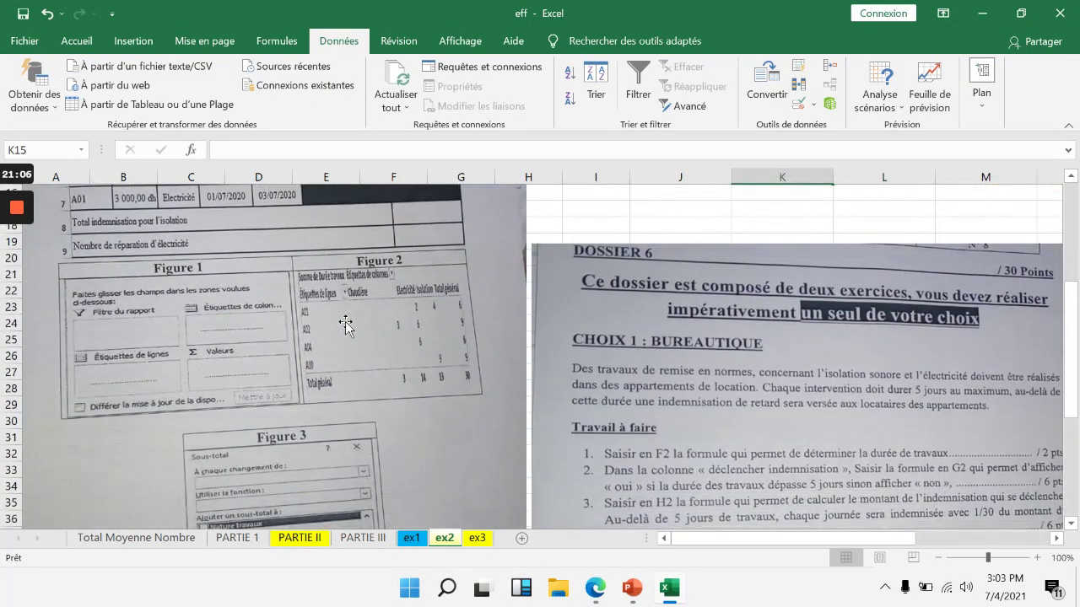
pyautogui.scroll(4, 346, 325)
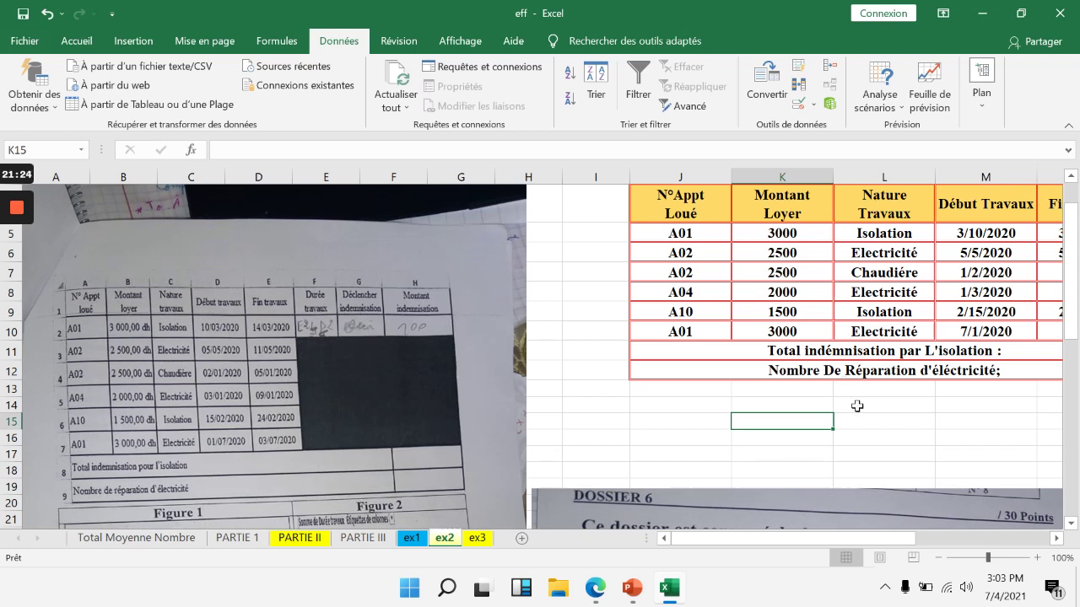
pyautogui.moveTo(888, 538); pyautogui.dragTo(933, 538)
pyautogui.scroll(-4, 793, 433)
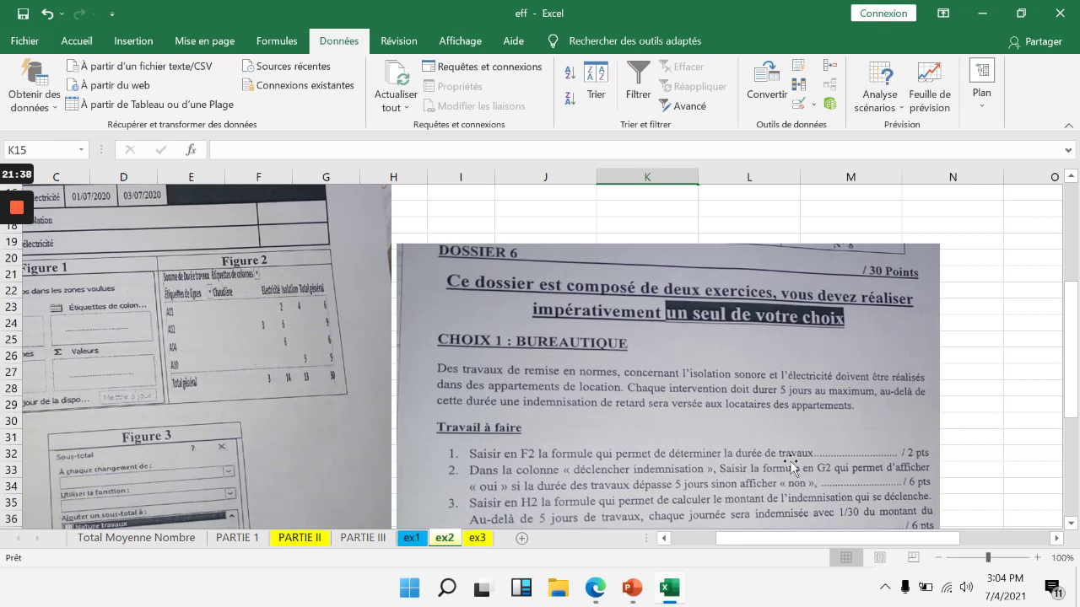
pyautogui.scroll(6, 1031, 410)
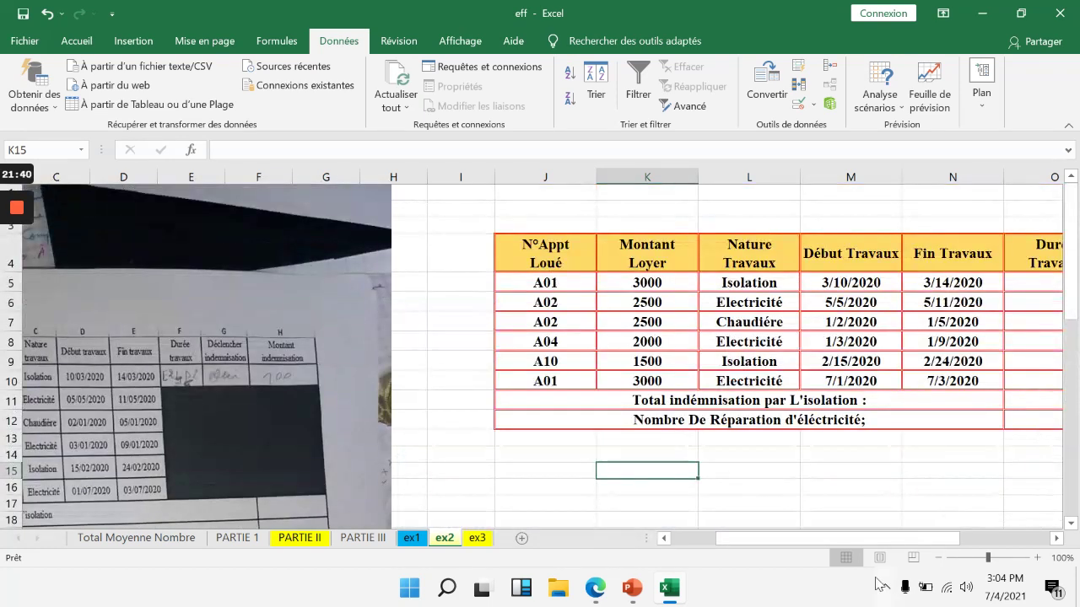
# - Start a datedif formula in O5, the first Durée Travaux cell of the apartment works table
pyautogui.moveTo(877, 536); pyautogui.dragTo(950, 535)
pyautogui.click(664, 281)
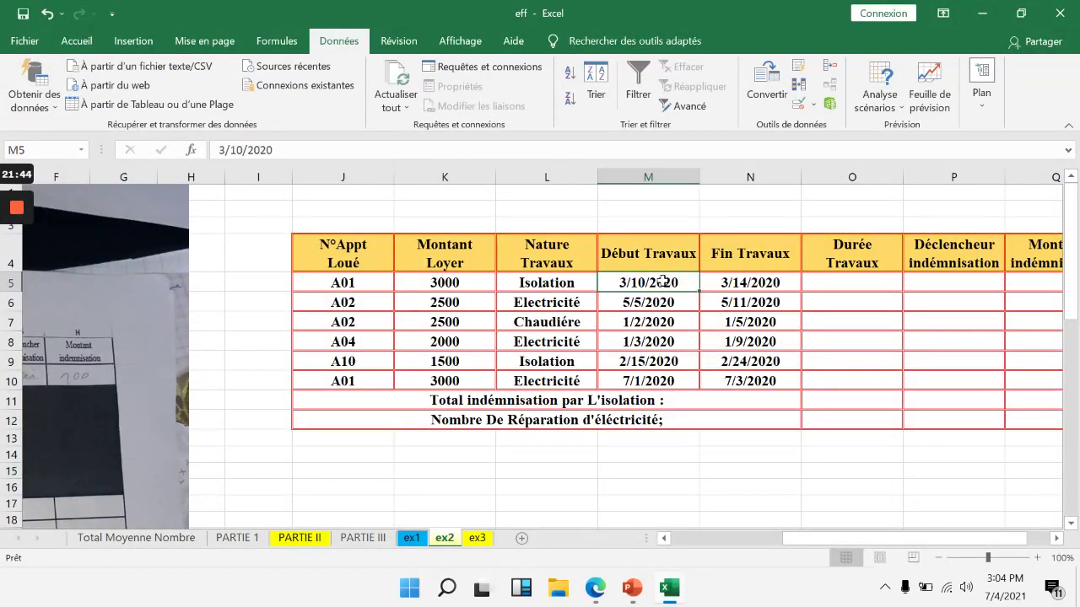
pyautogui.click(777, 283)
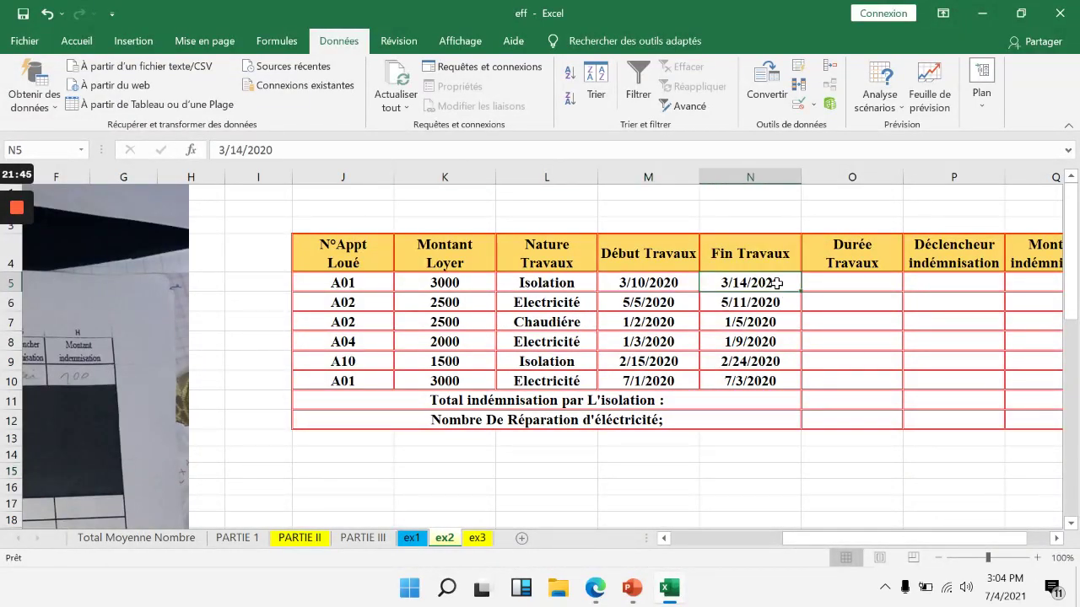
pyautogui.click(865, 284)
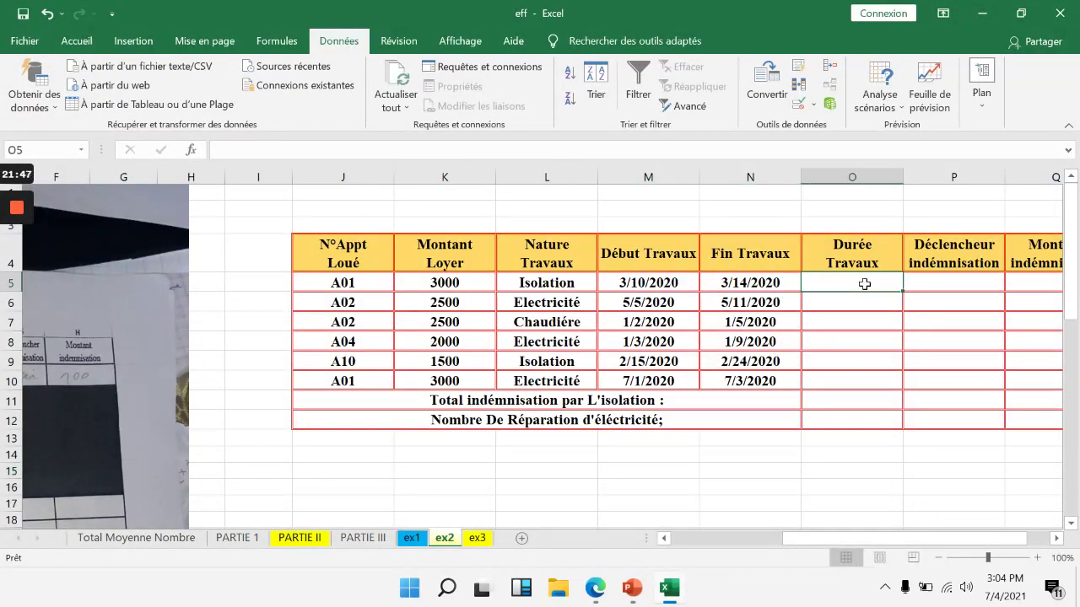
pyautogui.click(1055, 538)
pyautogui.click(1055, 537)
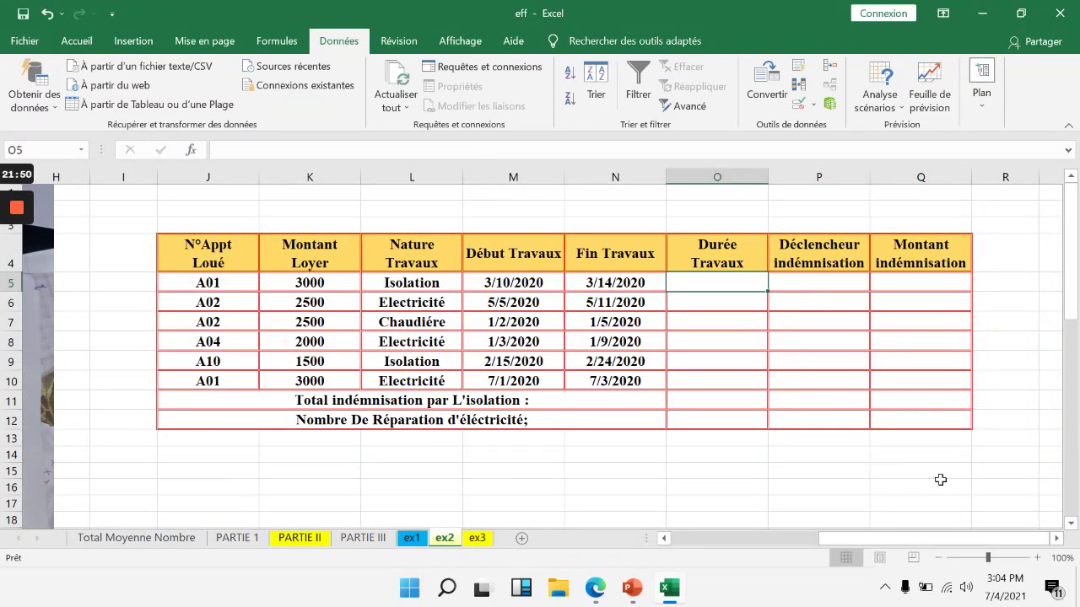
pyautogui.click(1037, 558)
pyautogui.click(1037, 558)
pyautogui.click(1036, 557)
pyautogui.click(1037, 558)
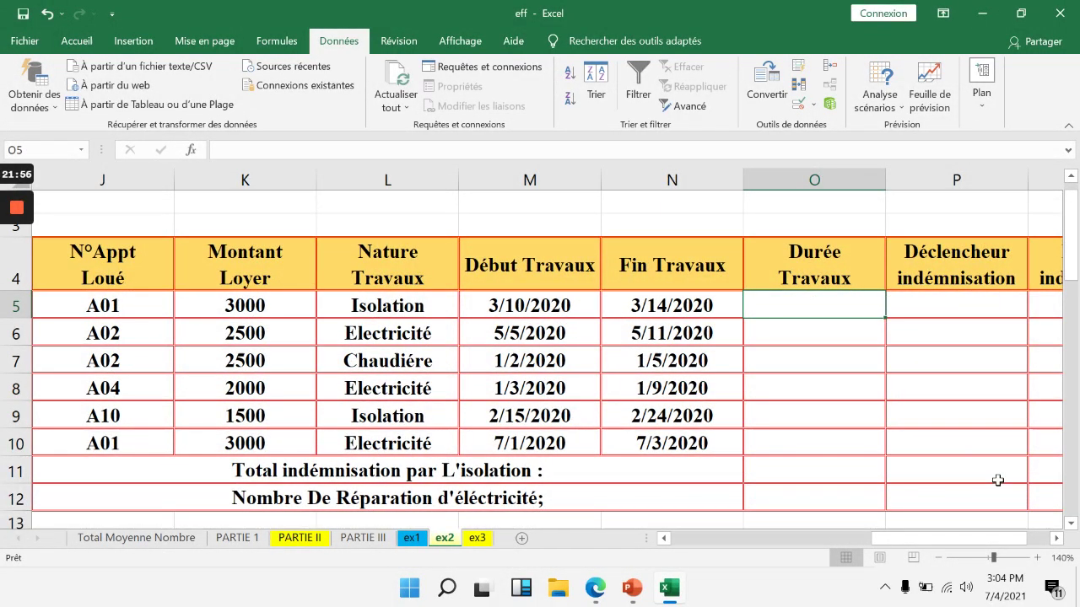
pyautogui.write('=')
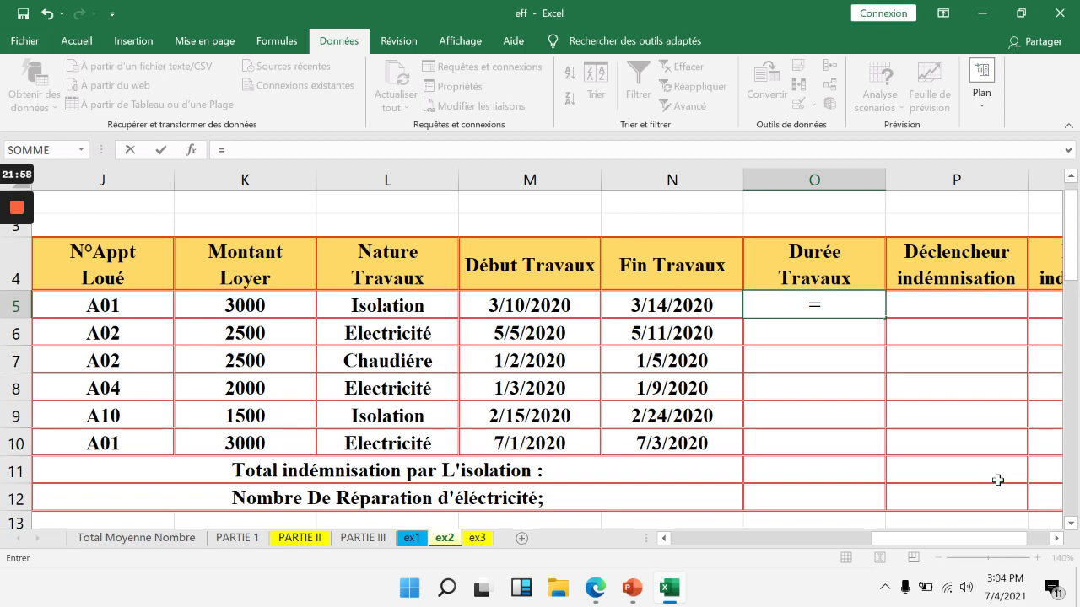
pyautogui.write('datedif')
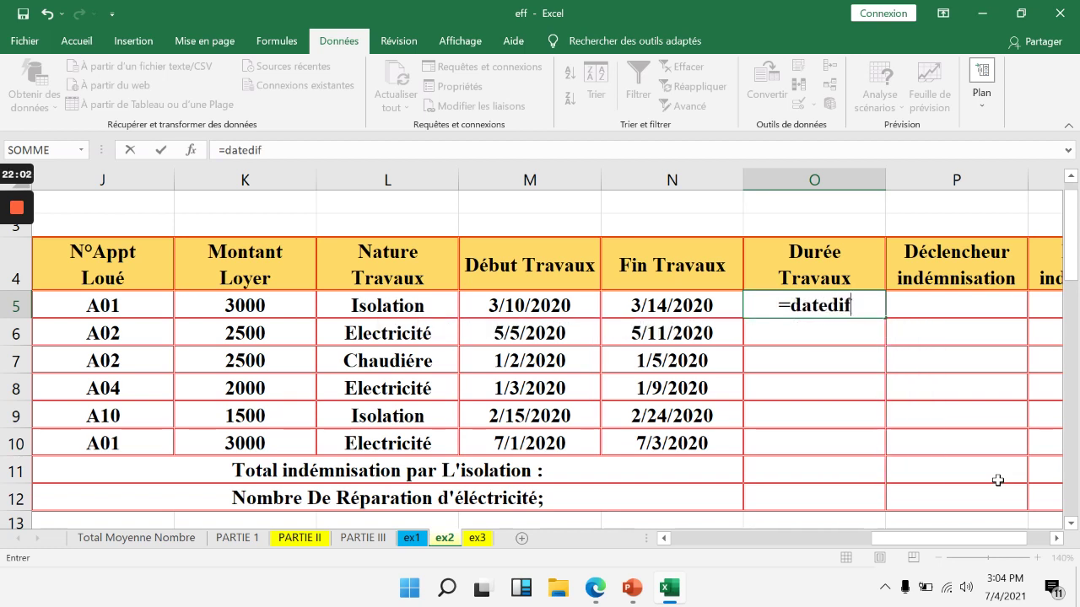
pyautogui.write('(')
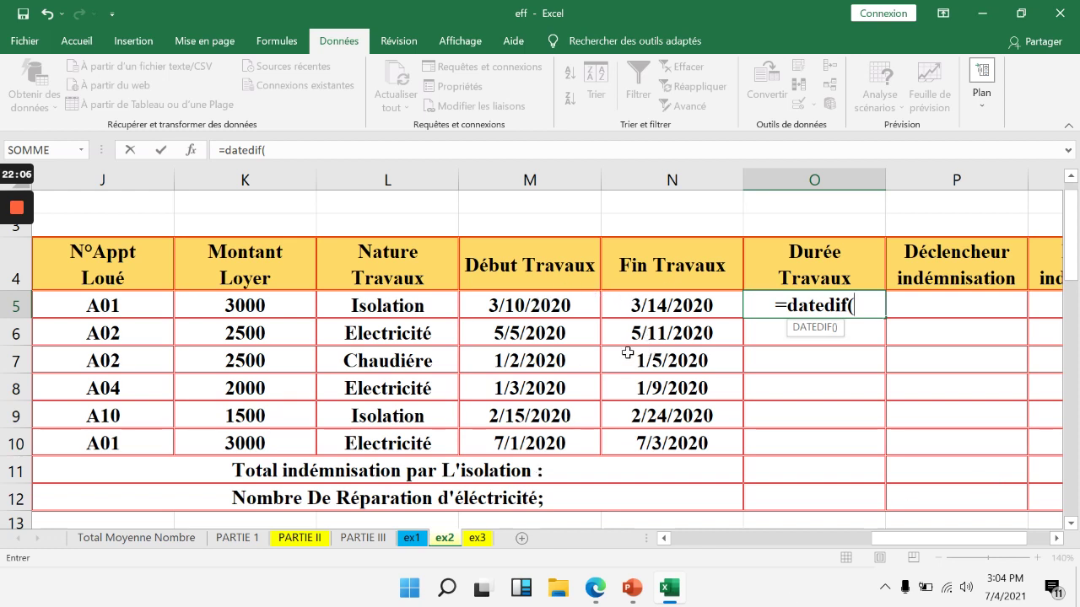
# - Try to complete the O5 duration formula as =datedif(M5,N5;"d"), from the start date to the end date in days
pyautogui.click(551, 304)
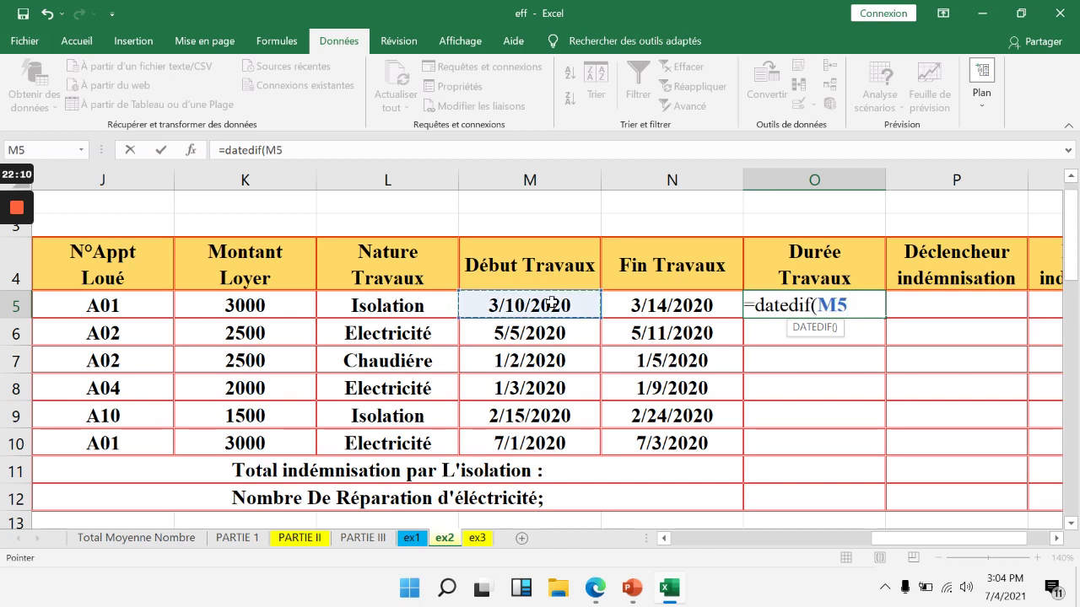
pyautogui.write(';')
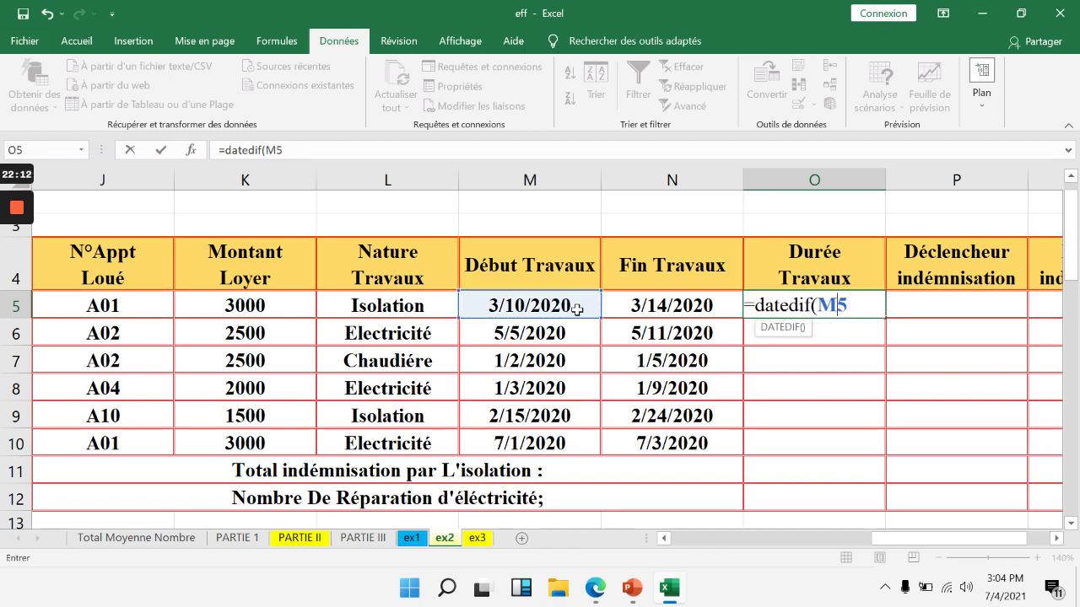
pyautogui.press('BackSpace')
pyautogui.press('BackSpace')
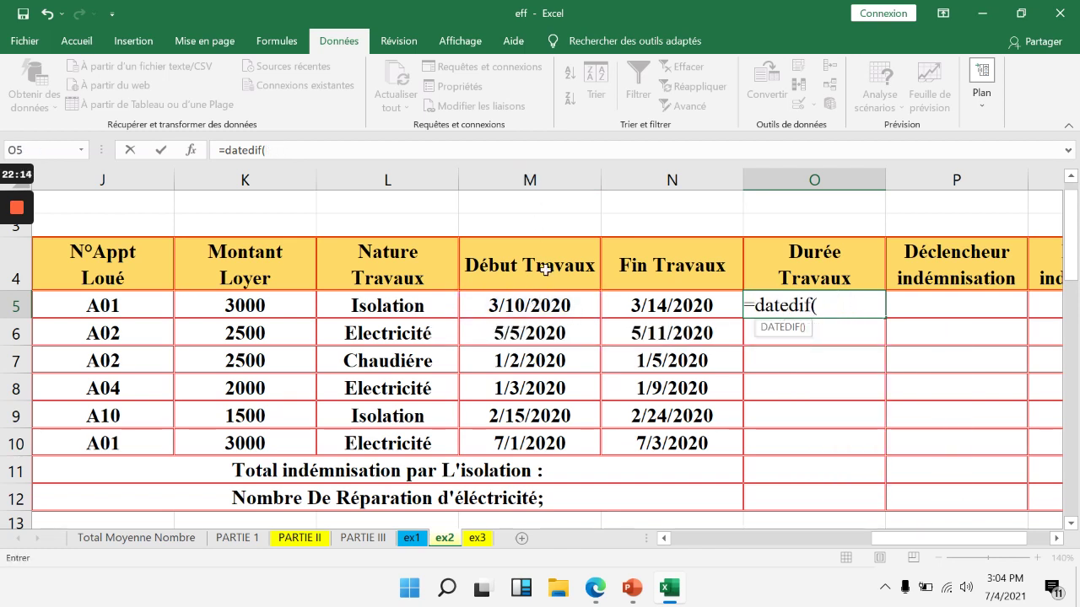
pyautogui.write('M5')
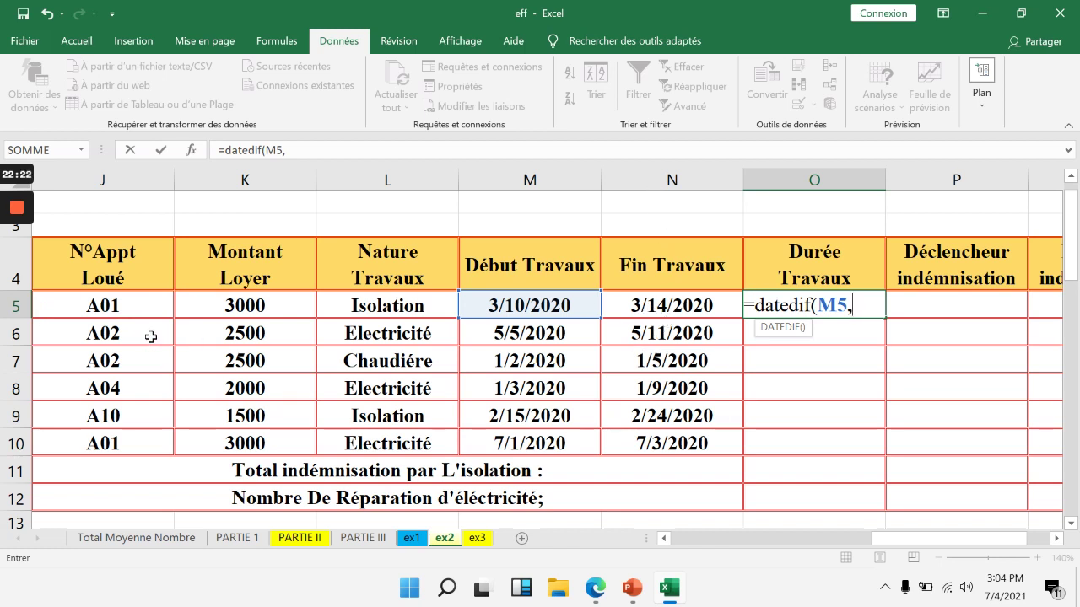
pyautogui.write(',N')
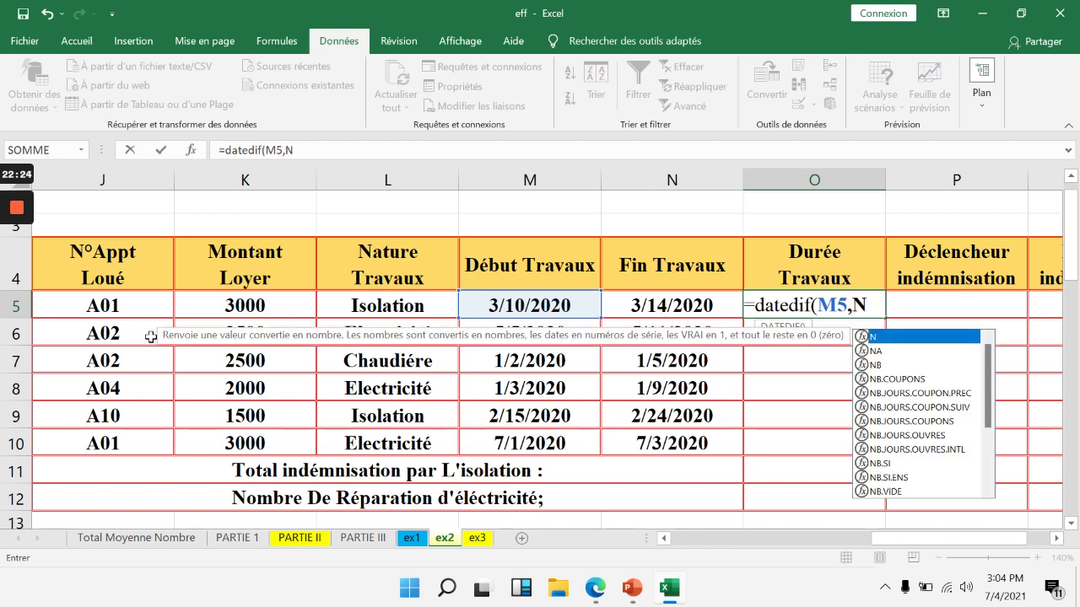
pyautogui.write('5')
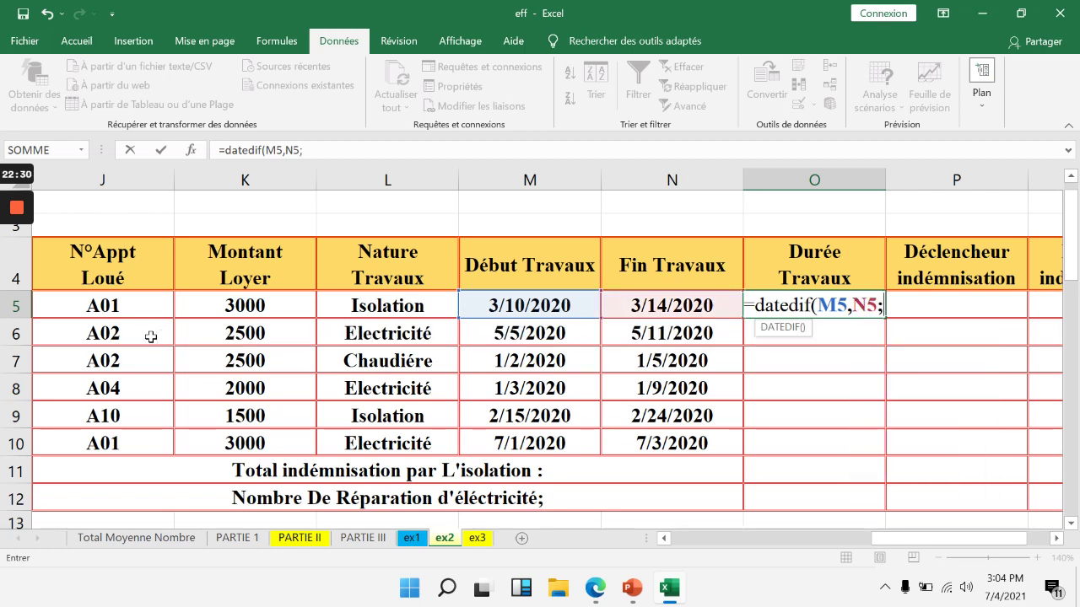
pyautogui.write(';"d')
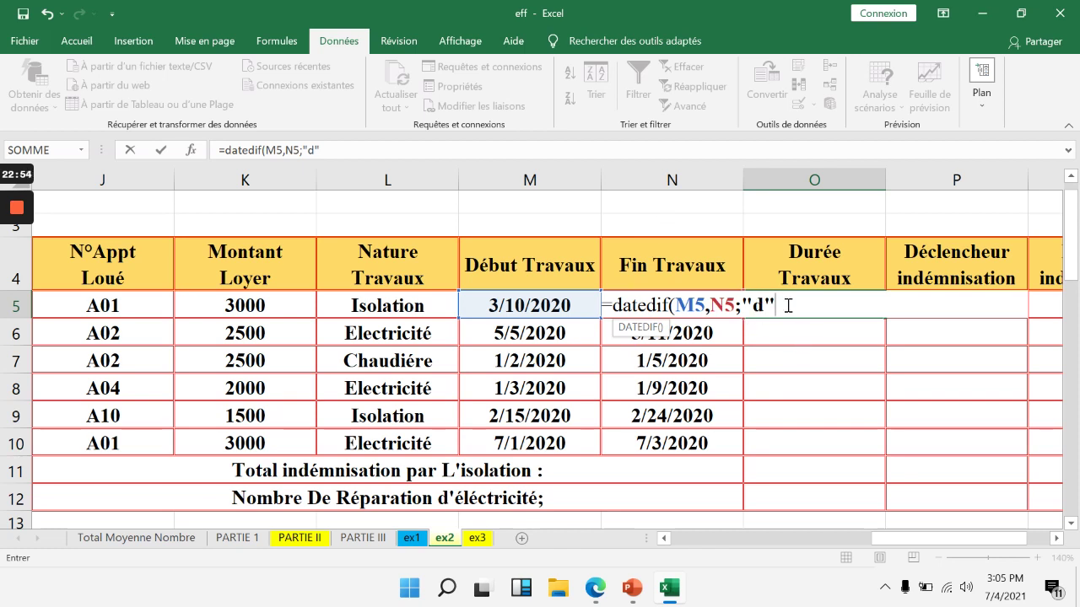
pyautogui.write(')')
pyautogui.press('Return')
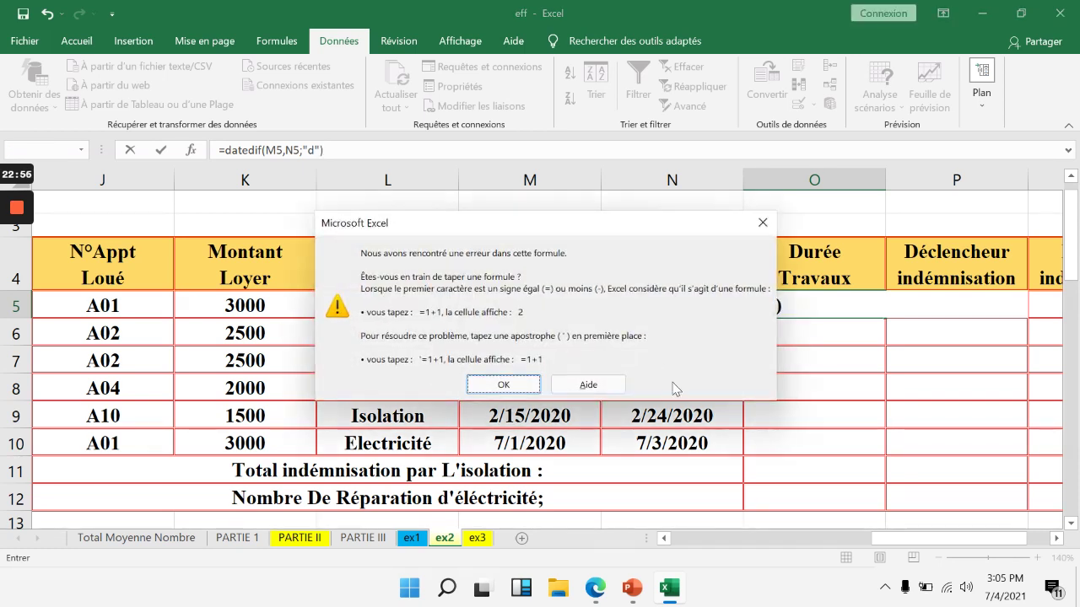
pyautogui.click(762, 223)
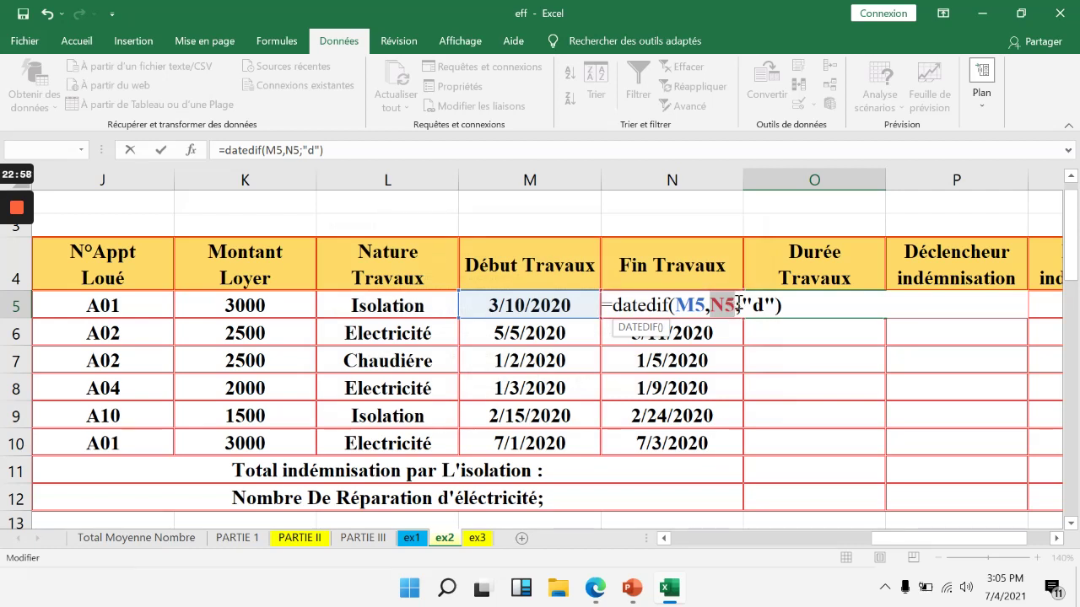
# - Replace the semicolon before "d" with a comma so O5 contains =datedif(M5,N5,"d")
pyautogui.click(739, 305)
pyautogui.press('BackSpace')
pyautogui.write(',')
pyautogui.press('Return')
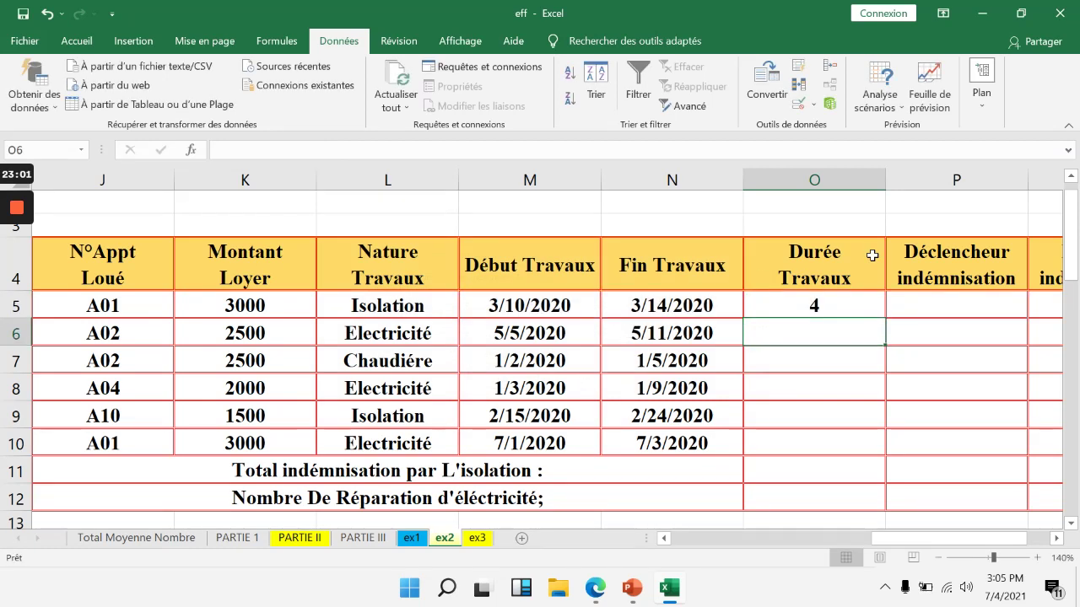
# - Format the dates in the Début Travaux and Fin Travaux columns as two-digit day/month/year
pyautogui.click(817, 307)
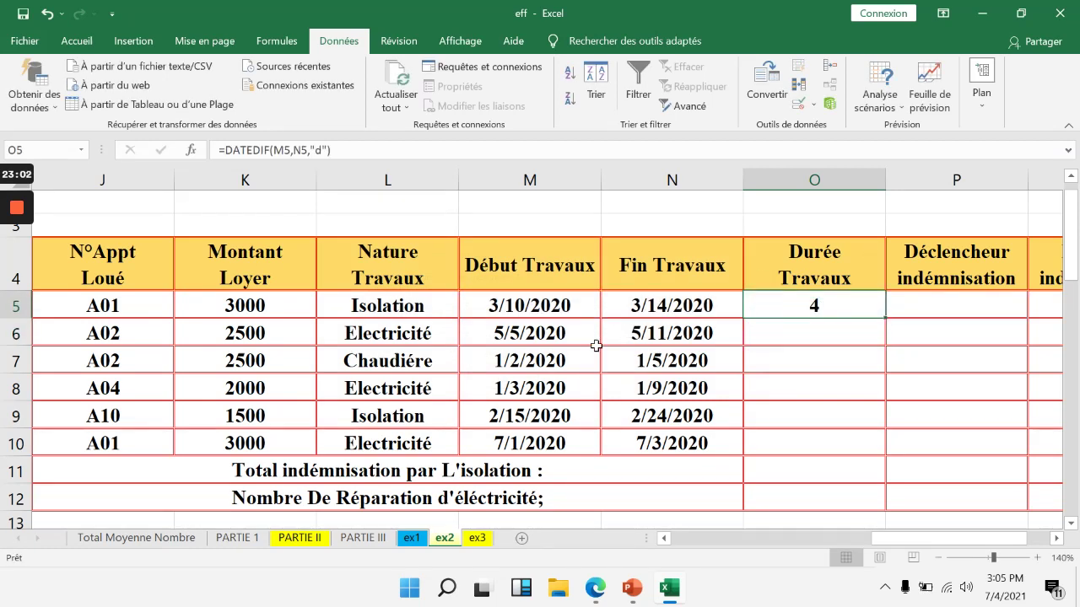
pyautogui.click(687, 309)
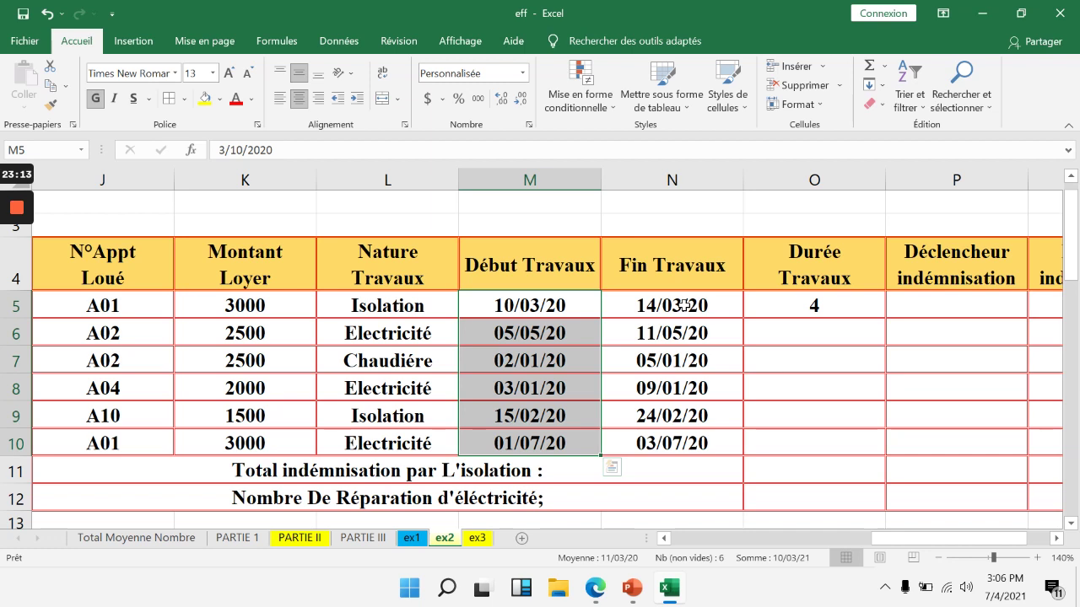
pyautogui.click(816, 309)
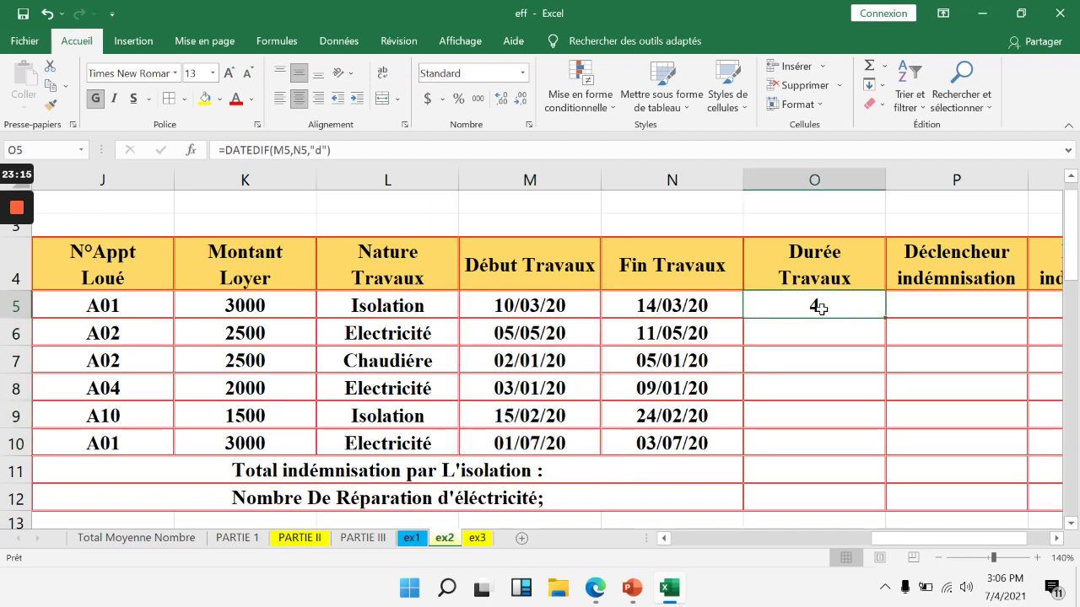
# - Copy the DATEDIF formula from O5 down the Durée Travaux column to O10
pyautogui.doubleClick(820, 309)
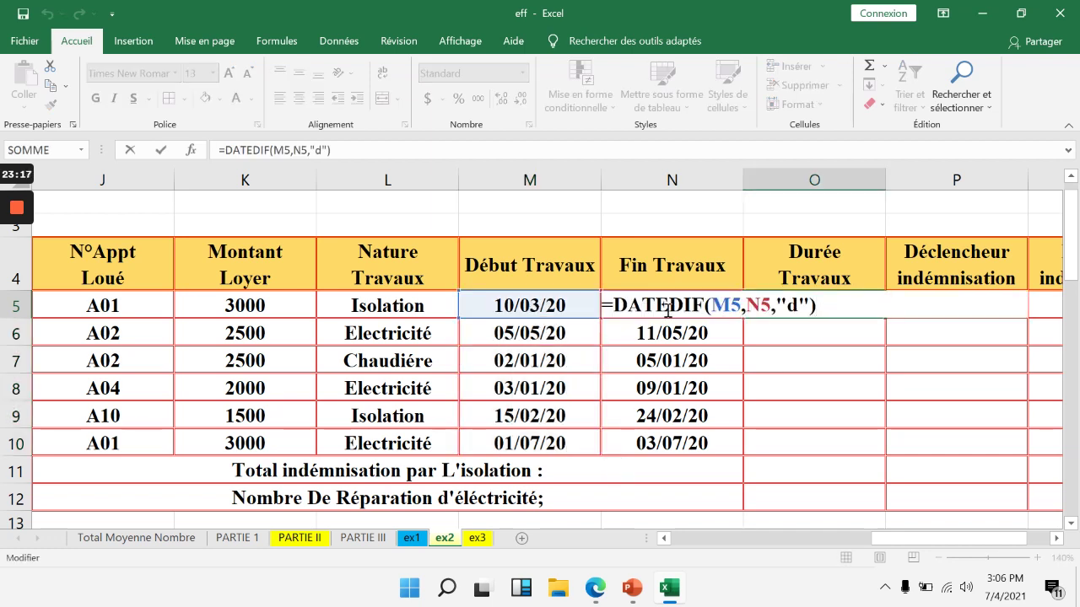
pyautogui.press('Return')
pyautogui.press('Up')
pyautogui.moveTo(884, 370); pyautogui.dragTo(880, 456)
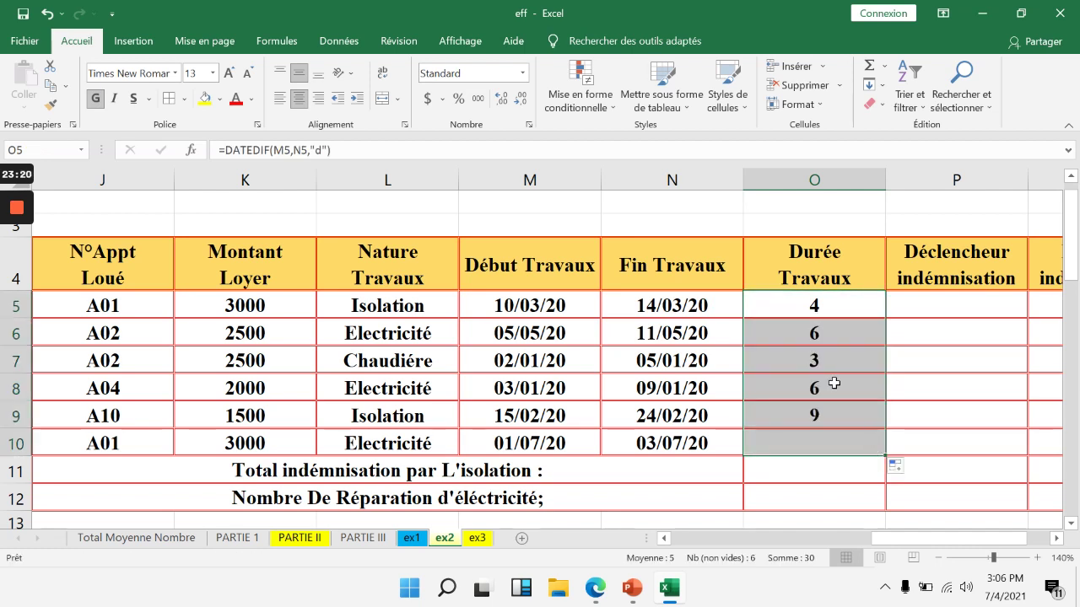
# - Replace the O5 formula with the date subtraction =N5-M5 and fill it down to O10
pyautogui.click(828, 309)
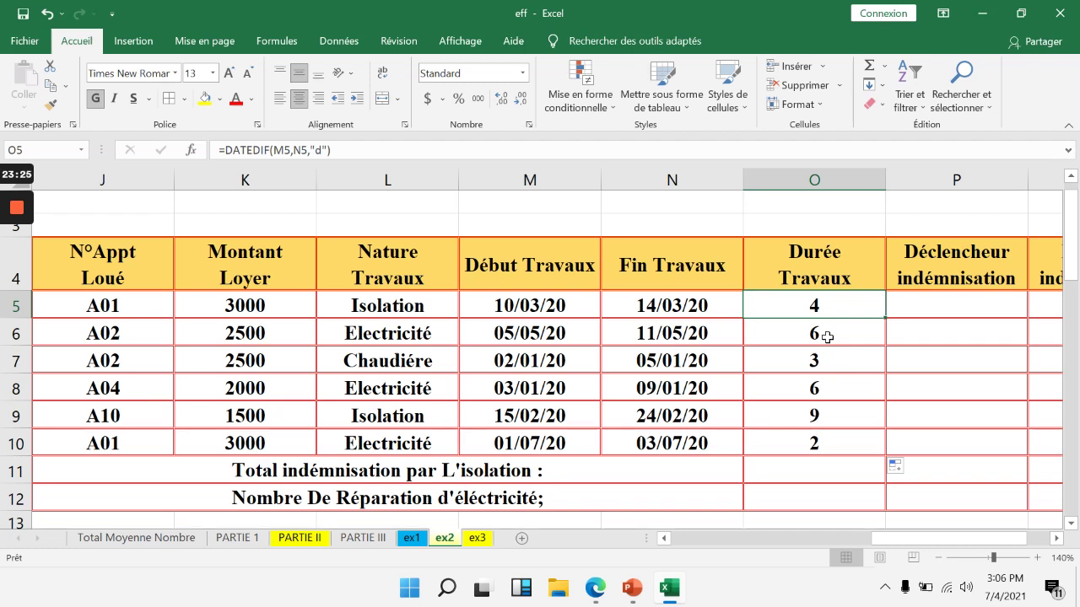
pyautogui.write('=')
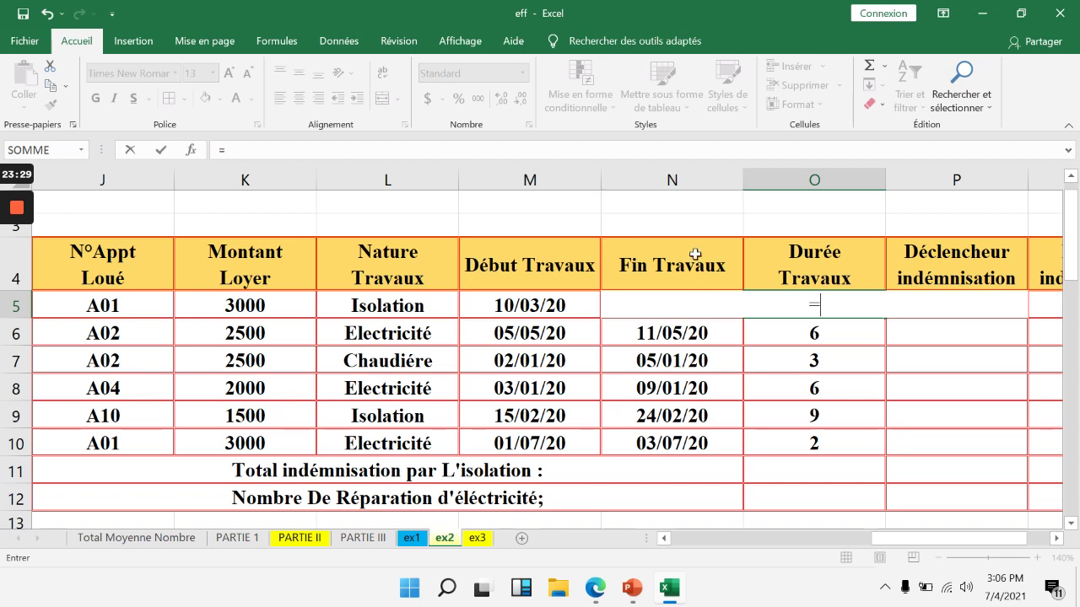
pyautogui.write('N5-')
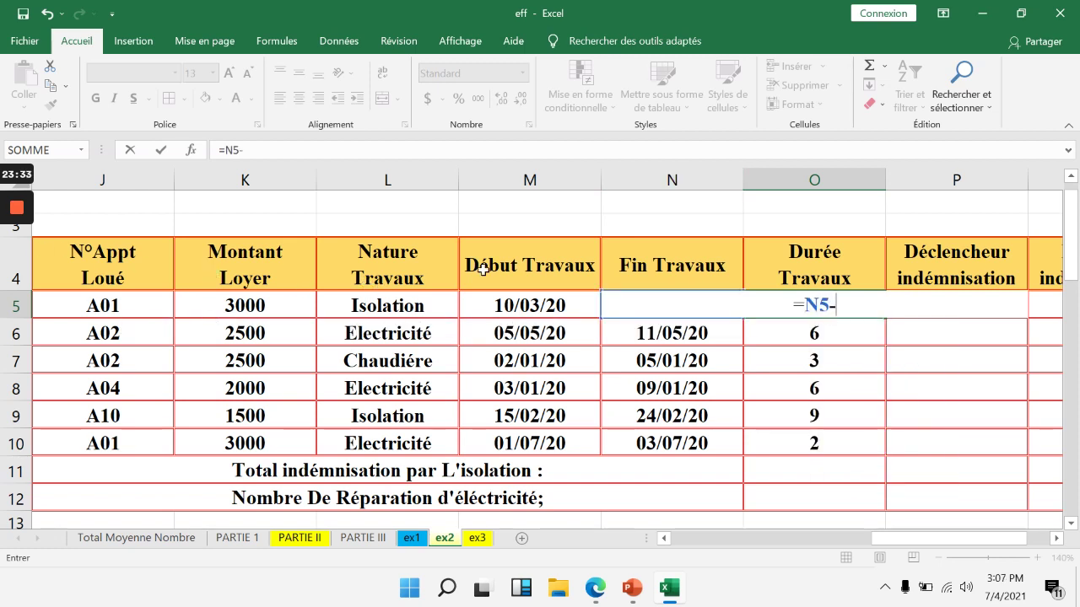
pyautogui.write('M56')
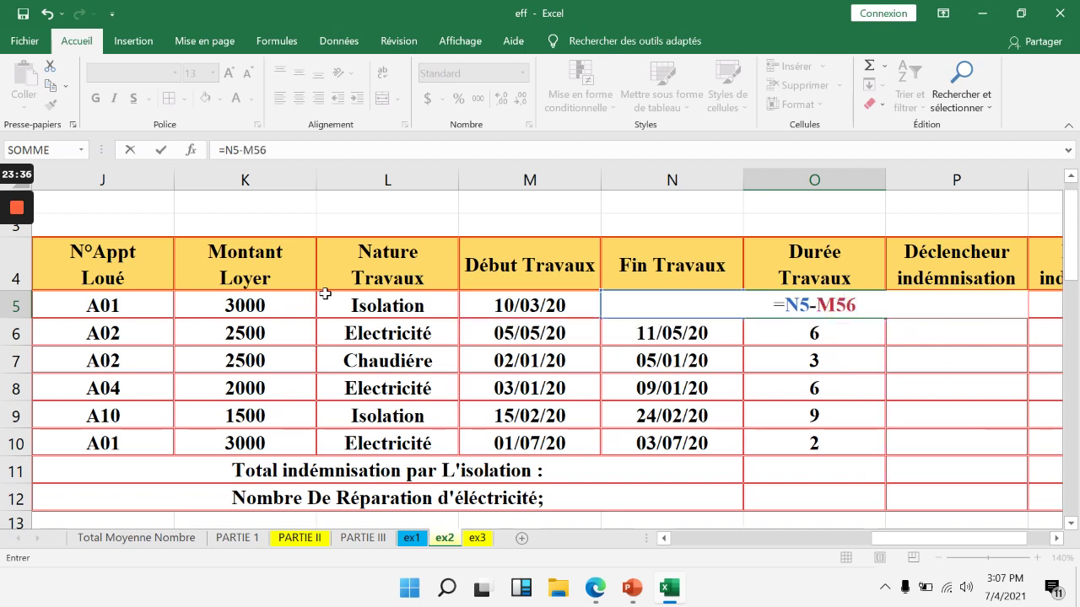
pyautogui.press('BackSpace')
pyautogui.press('Return')
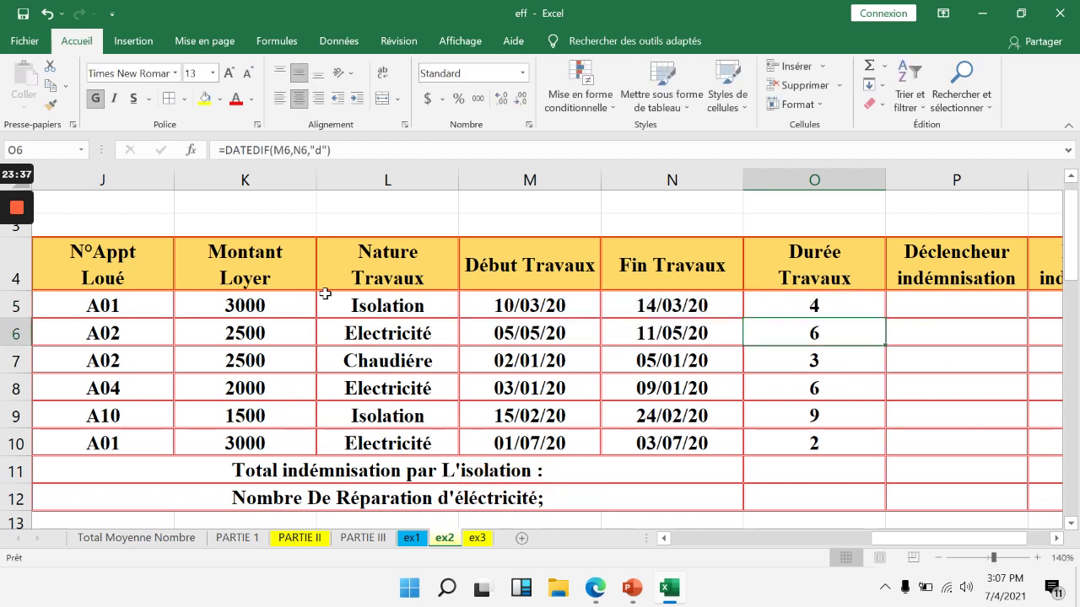
pyautogui.click(852, 306)
pyautogui.moveTo(885, 320); pyautogui.dragTo(865, 436)
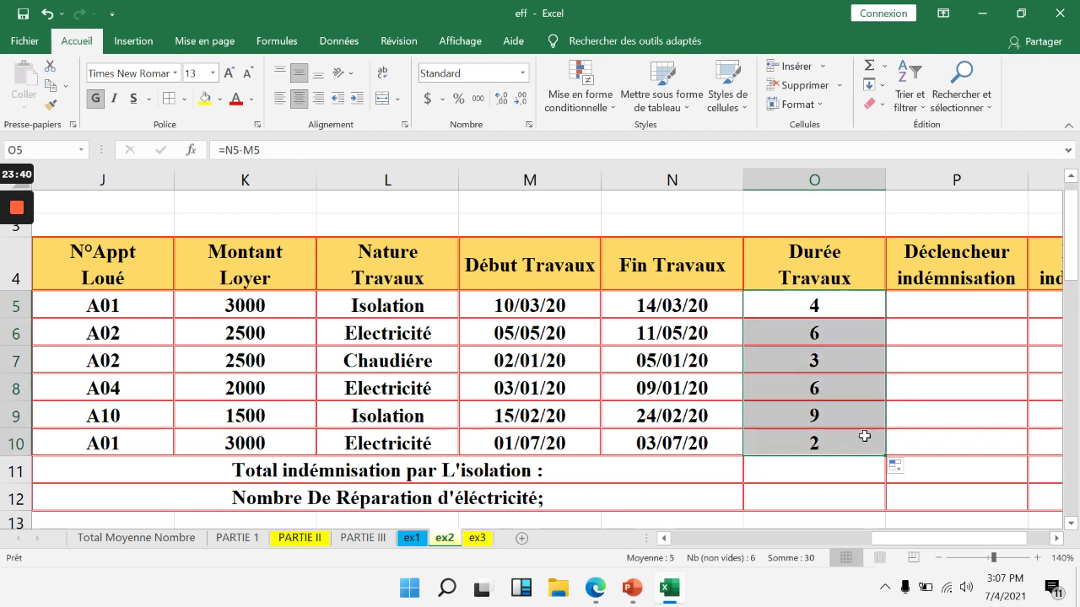
# - Replace the O5 formula with =datedif(M5,N5,"d") and recheck its "d" unit argument
pyautogui.click(821, 308)
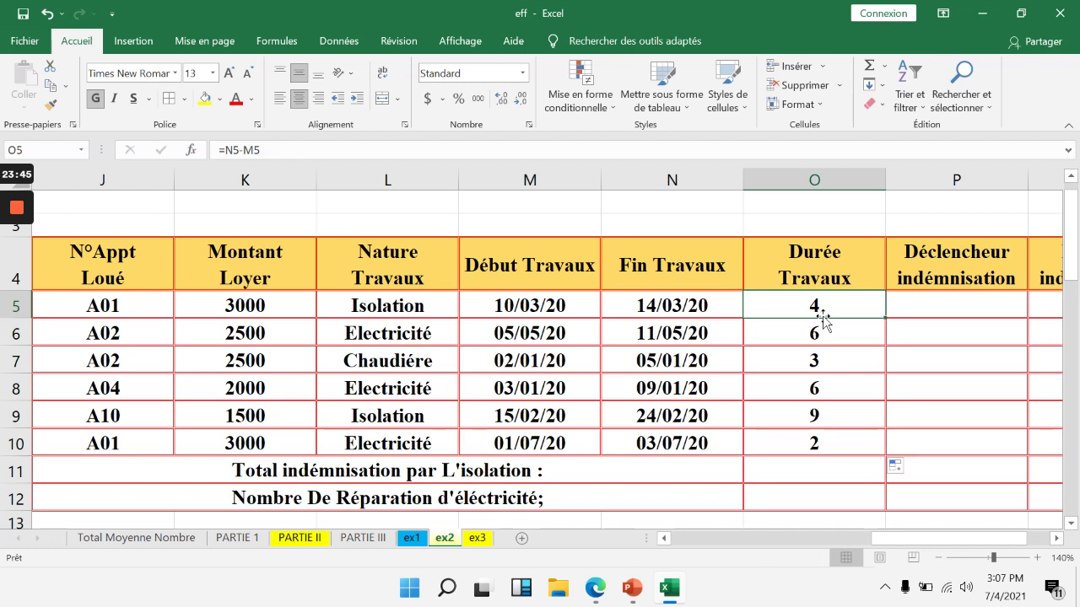
pyautogui.write('=datedif')
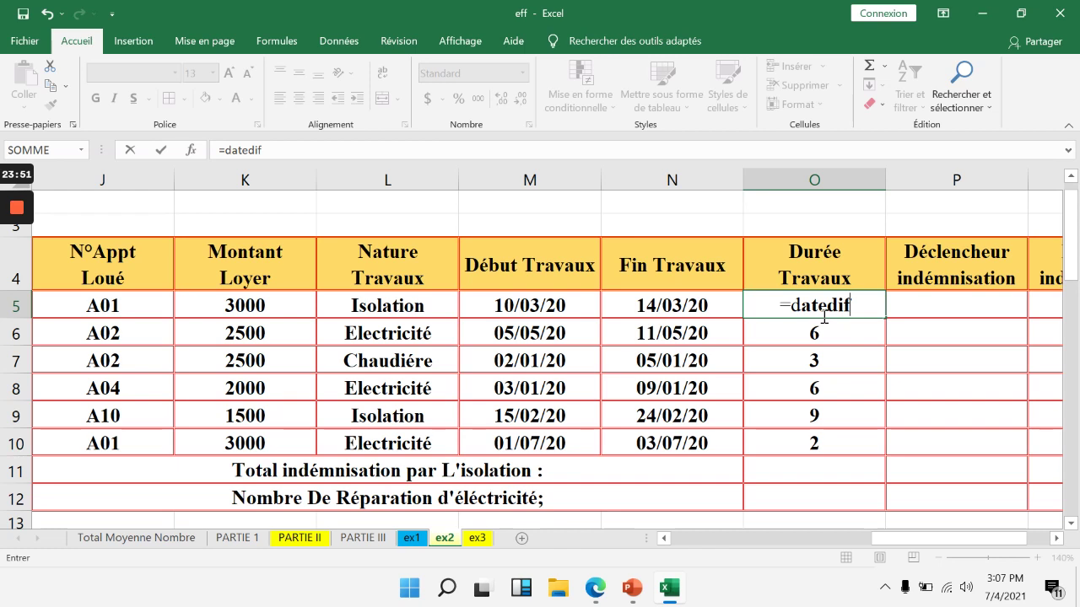
pyautogui.write('(')
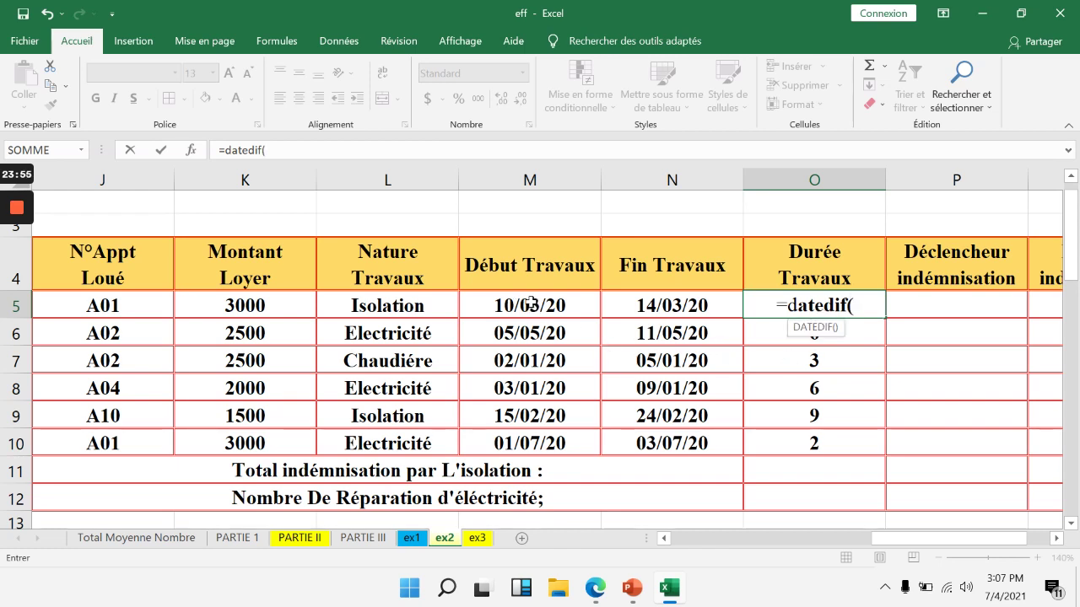
pyautogui.write('M5')
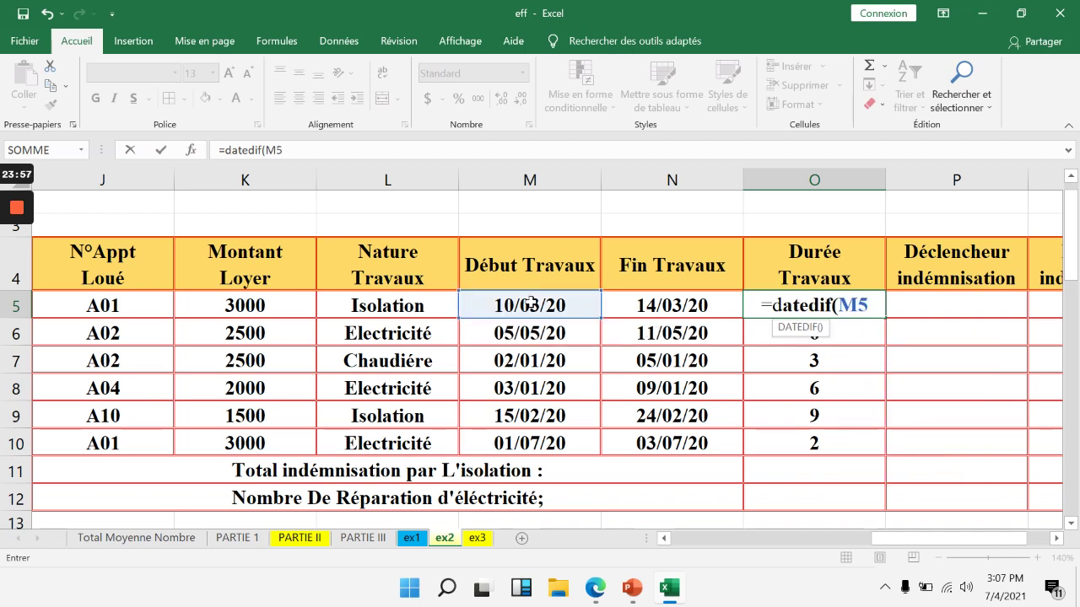
pyautogui.write(',')
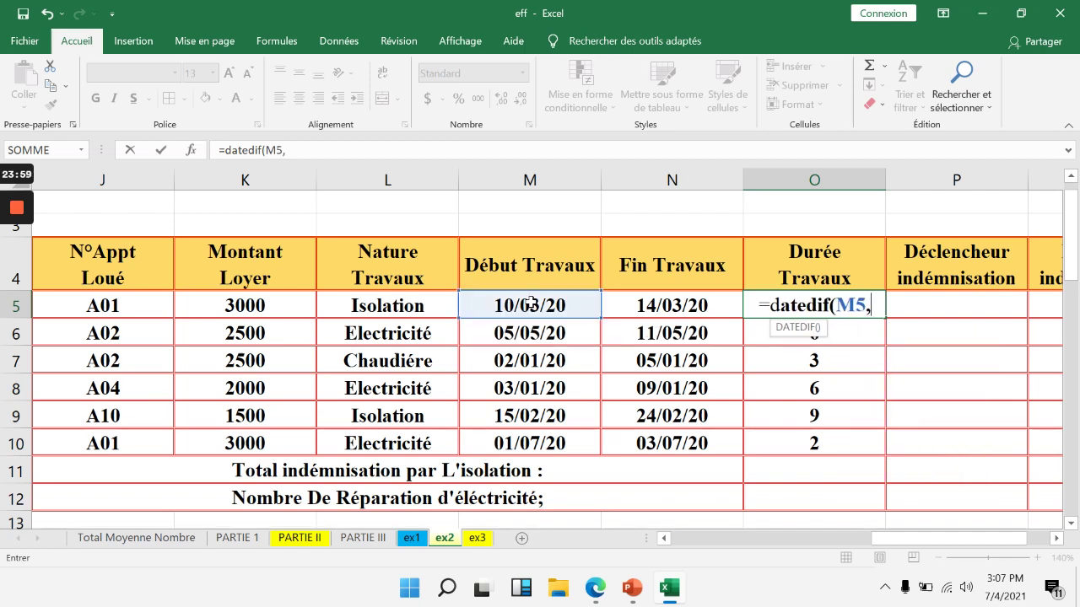
pyautogui.write('N5')
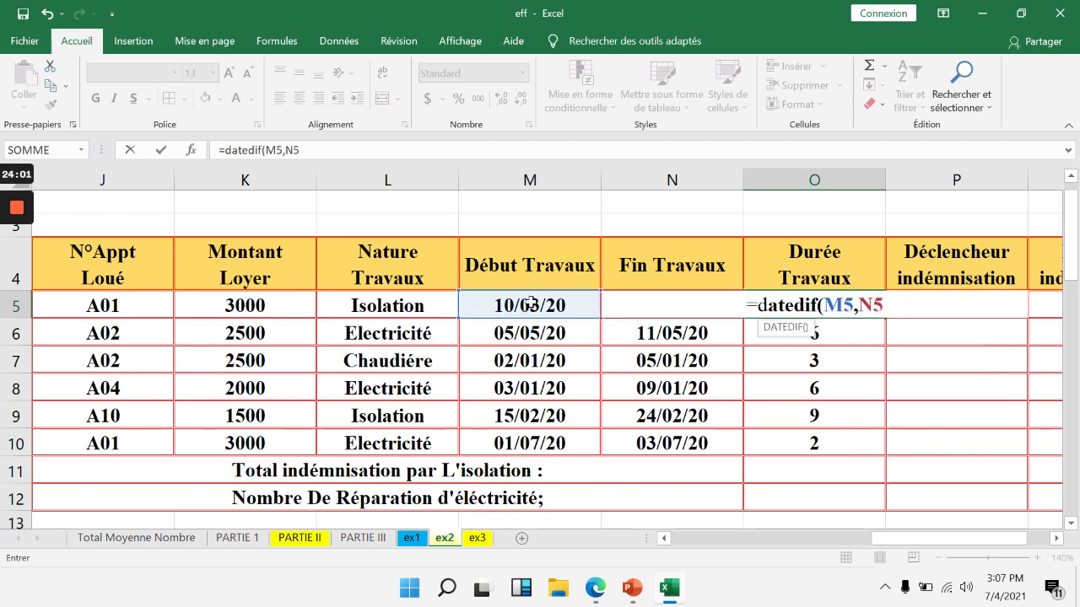
pyautogui.write(',"')
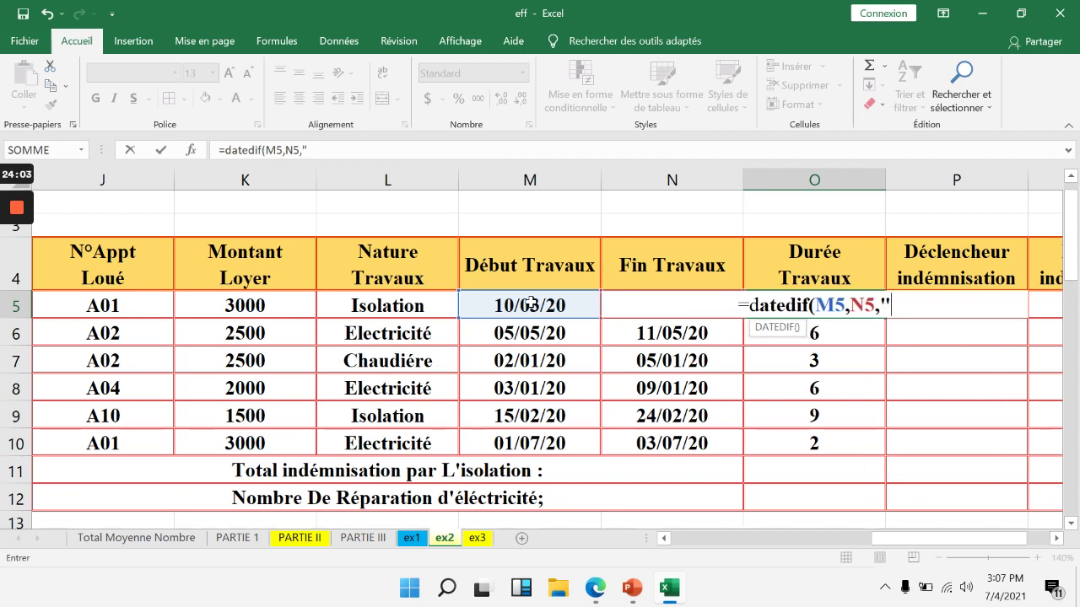
pyautogui.write('d"')
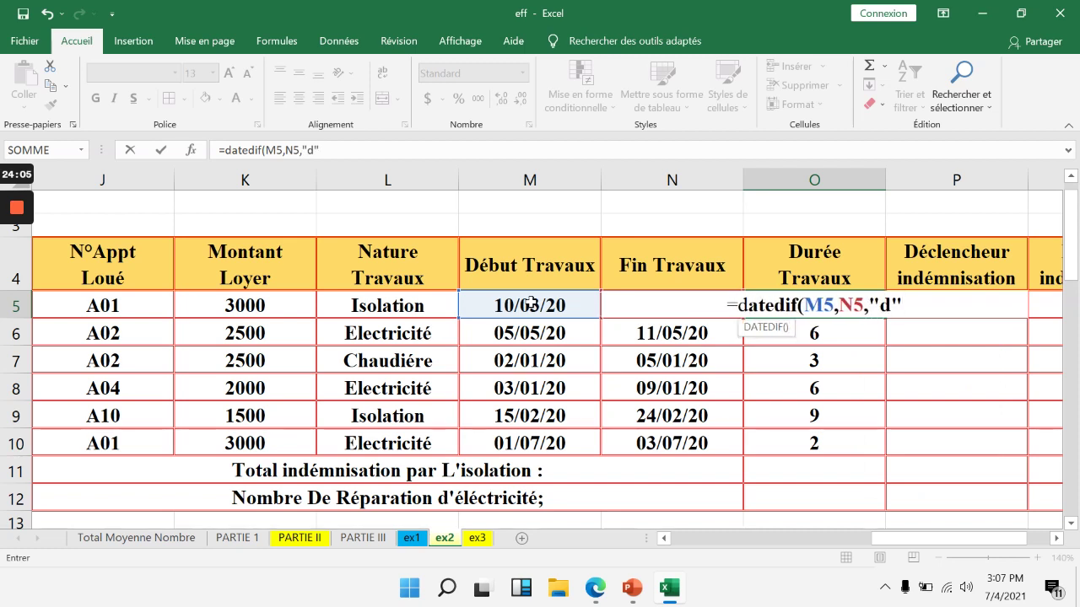
pyautogui.press('Return')
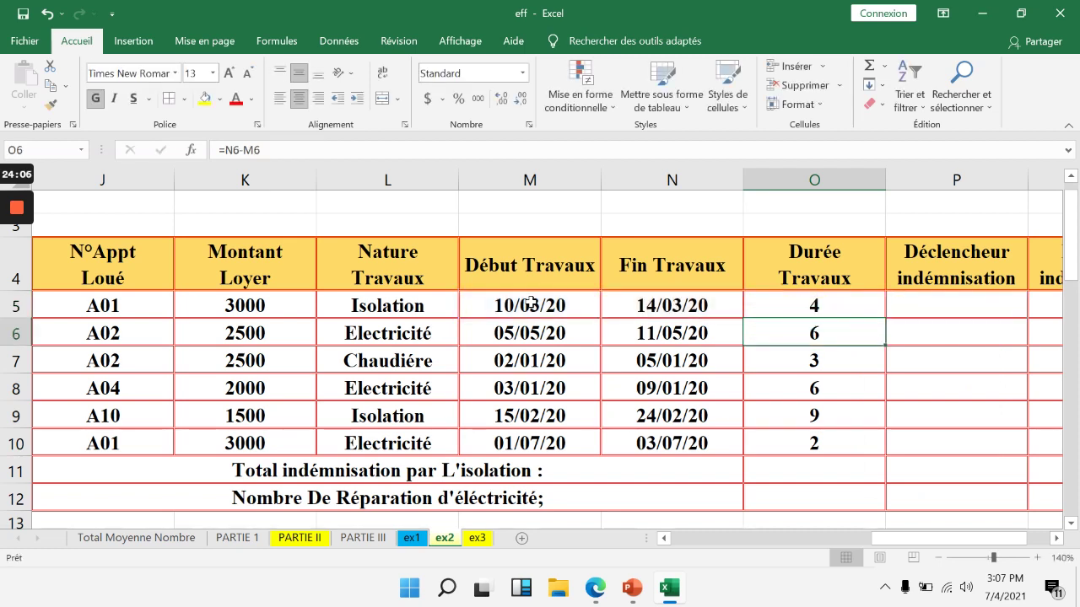
pyautogui.doubleClick(879, 305)
pyautogui.doubleClick(782, 304)
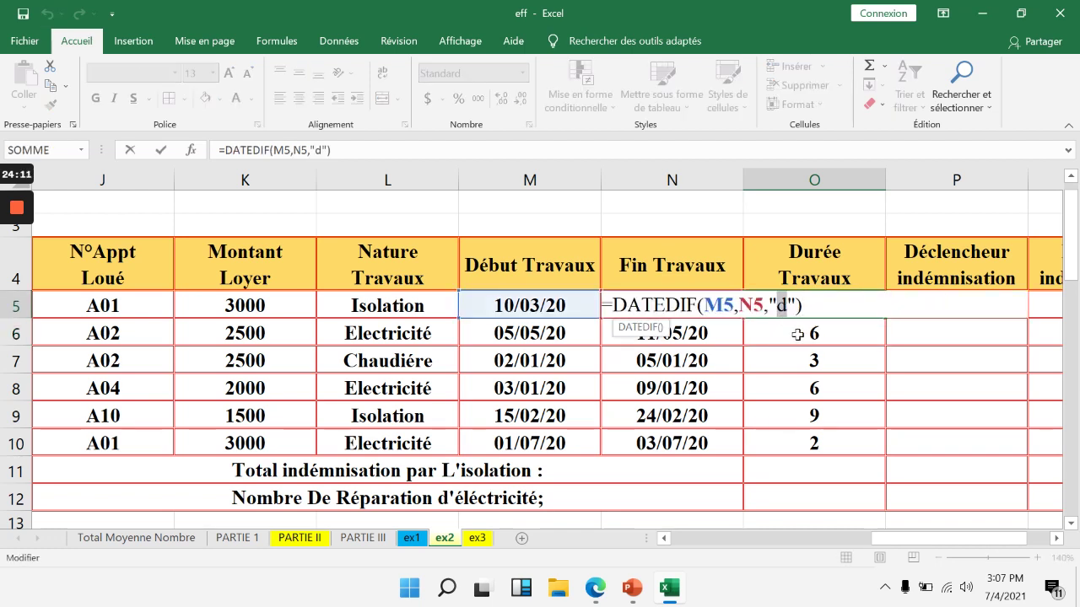
pyautogui.press('Return')
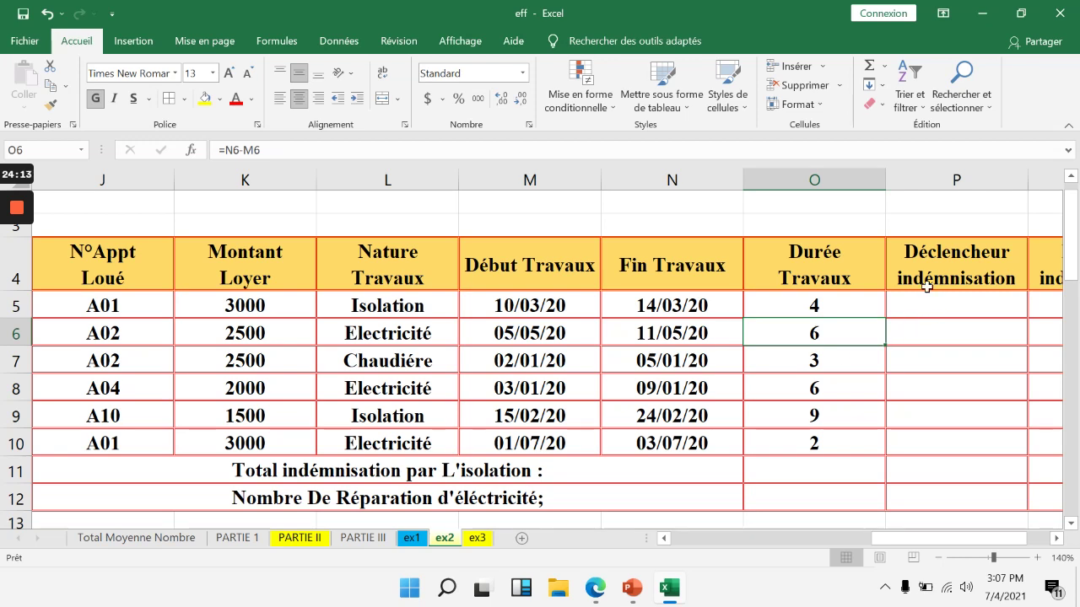
# - Read the Travail à faire questions on ex2, including the rule for the « déclencher indemnisation » column
pyautogui.scroll(-10, 886, 268)
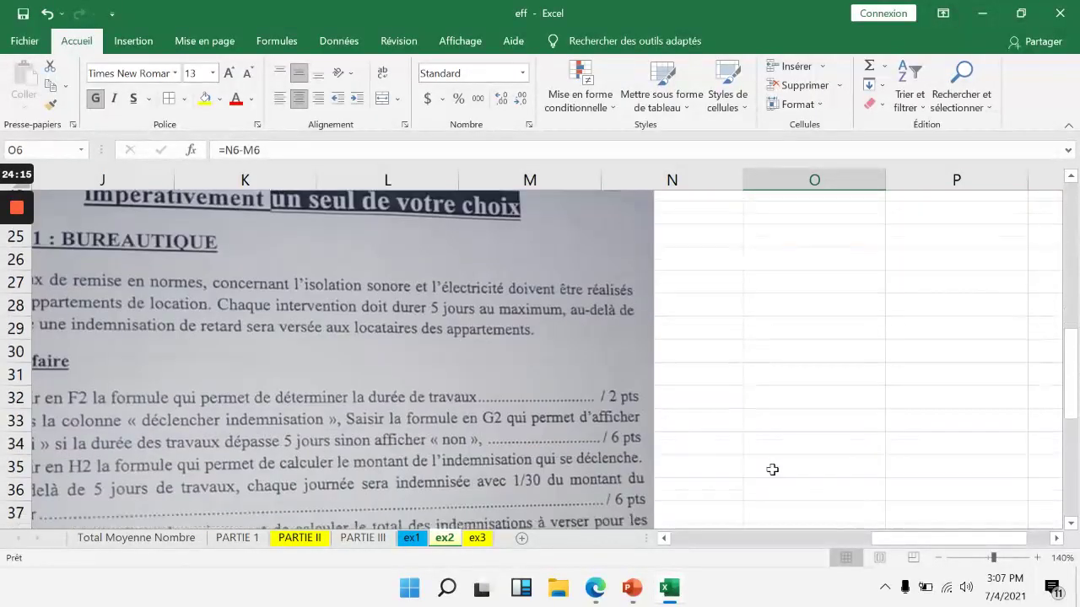
pyautogui.moveTo(930, 535); pyautogui.dragTo(873, 535)
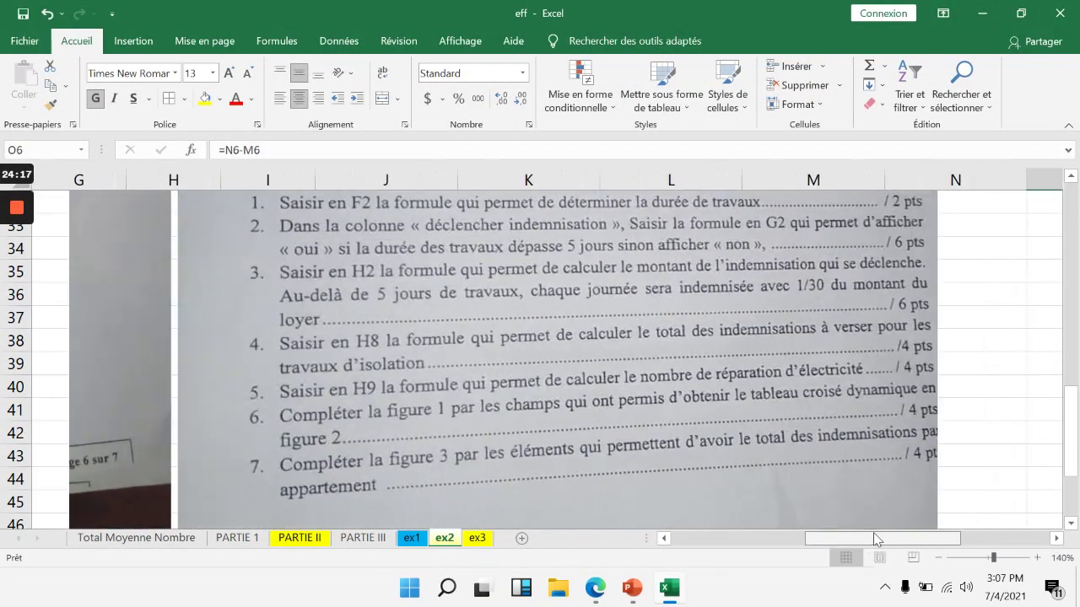
pyautogui.scroll(1, 471, 313)
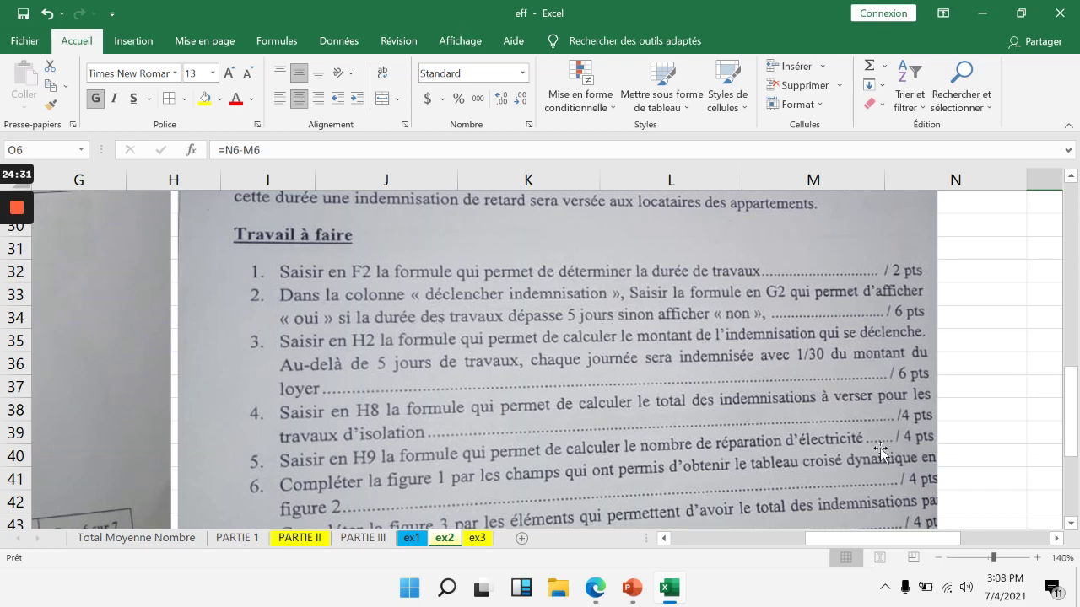
# - Apply all borders to the empty range O32:P34 beside the questions and centre its cells horizontally and vertically
pyautogui.moveTo(886, 539); pyautogui.dragTo(1000, 538)
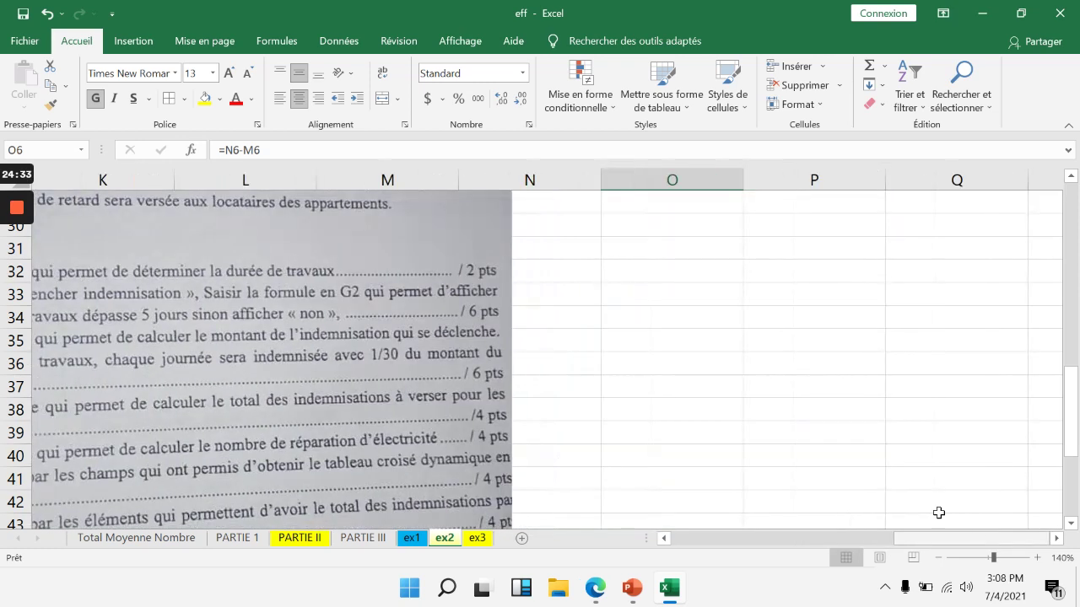
pyautogui.moveTo(646, 270); pyautogui.dragTo(824, 321)
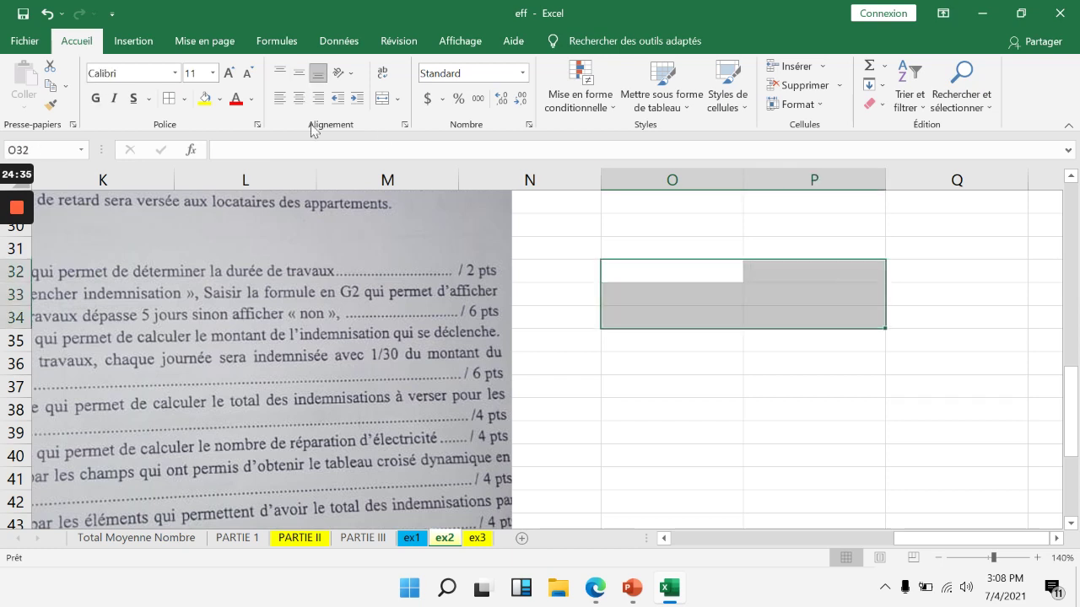
pyautogui.click(184, 99)
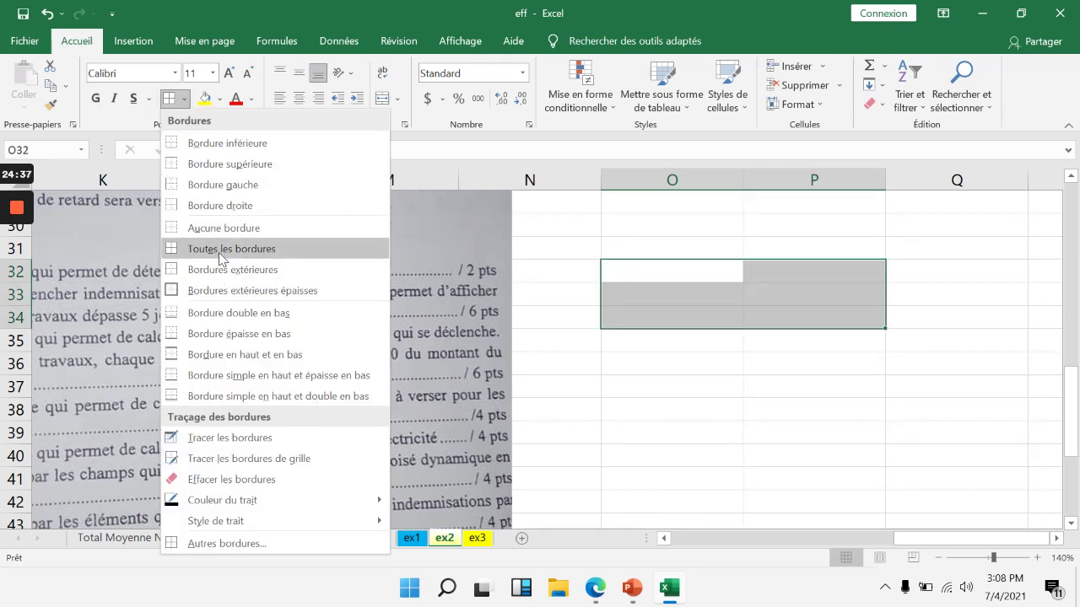
pyautogui.click(222, 249)
pyautogui.click(299, 74)
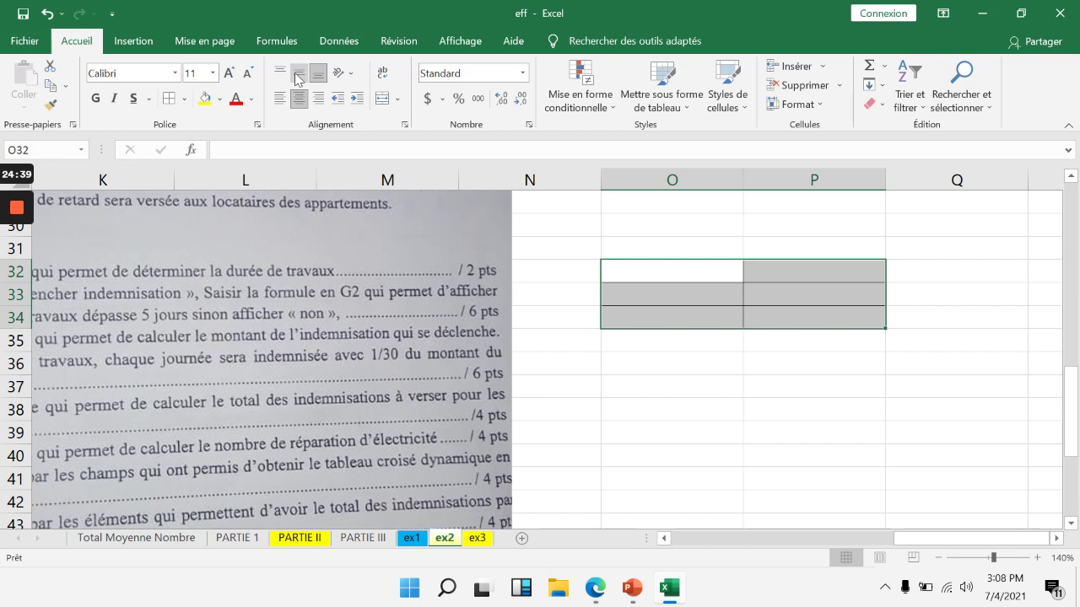
# - Head the small table with "dec" in O32 and "condition" in P32, and list the decisions "oui" and "non" below "dec"
pyautogui.click(774, 267)
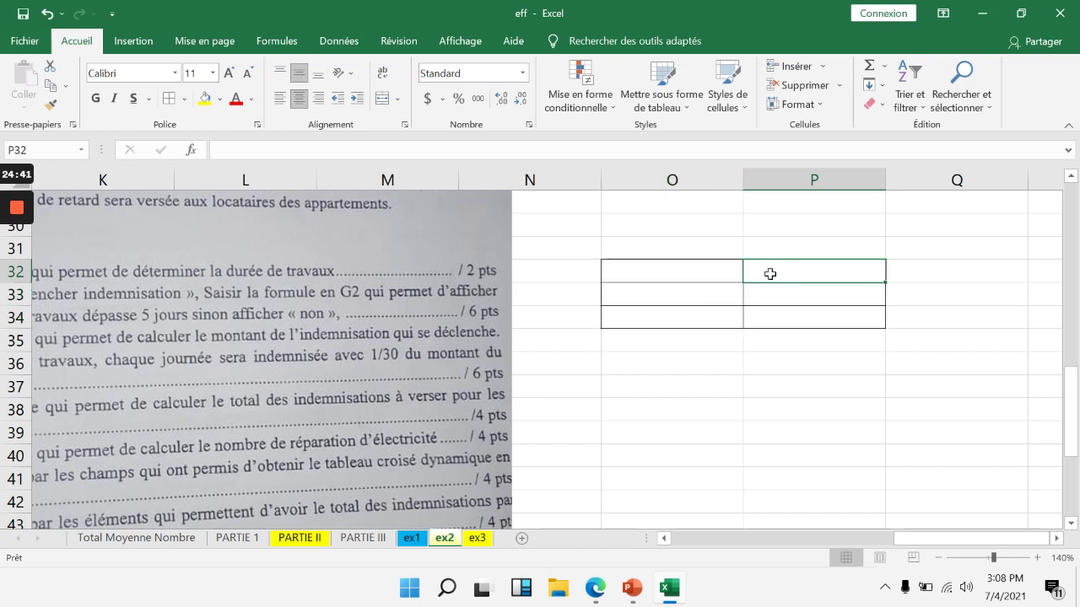
pyautogui.write('con')
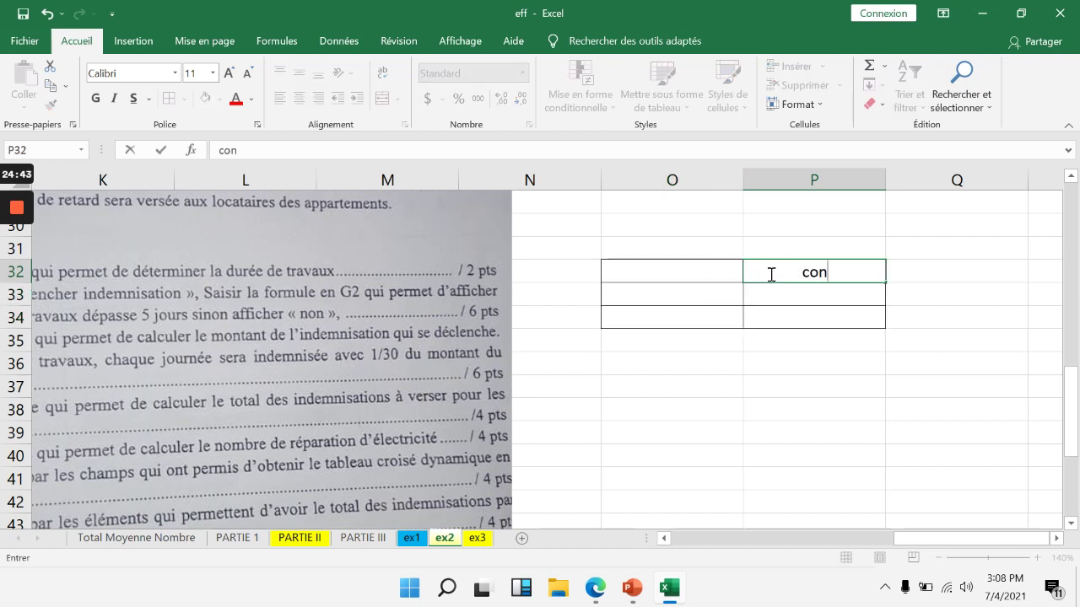
pyautogui.write('dition')
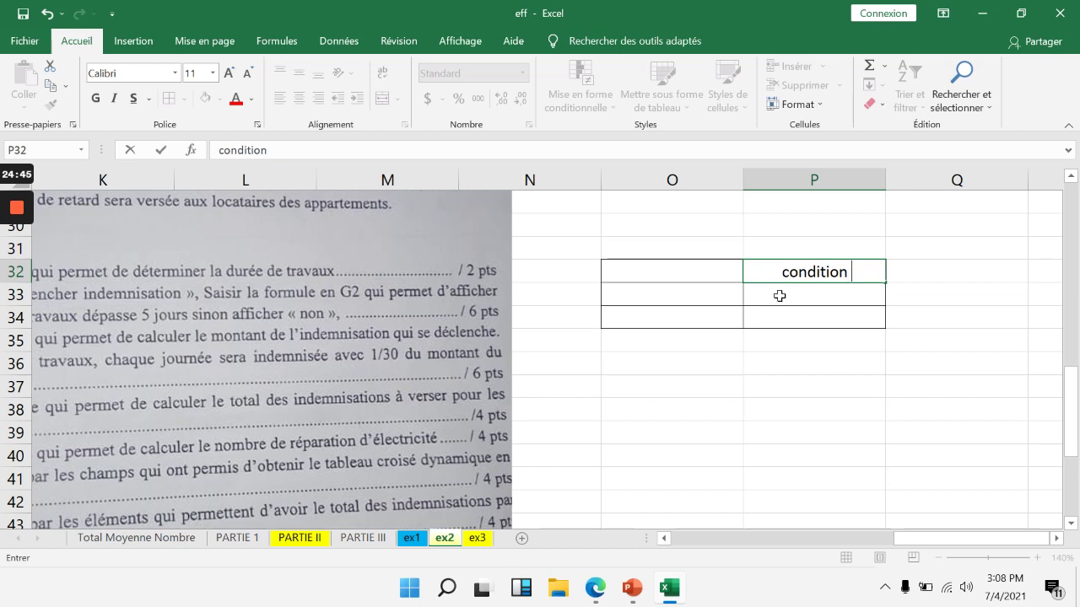
pyautogui.click(655, 271)
pyautogui.write('dec')
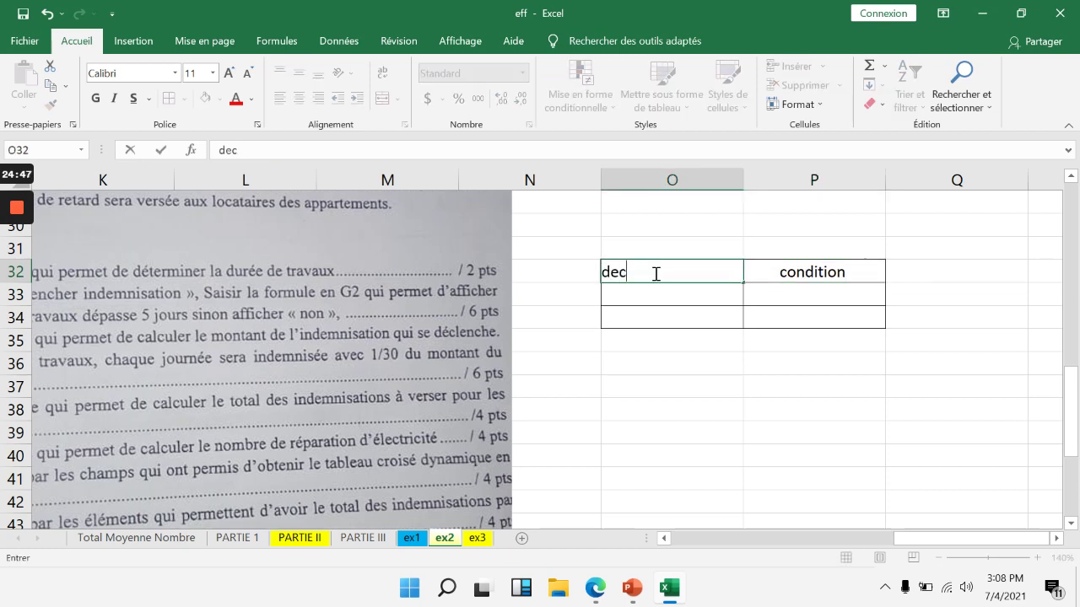
pyautogui.click(659, 292)
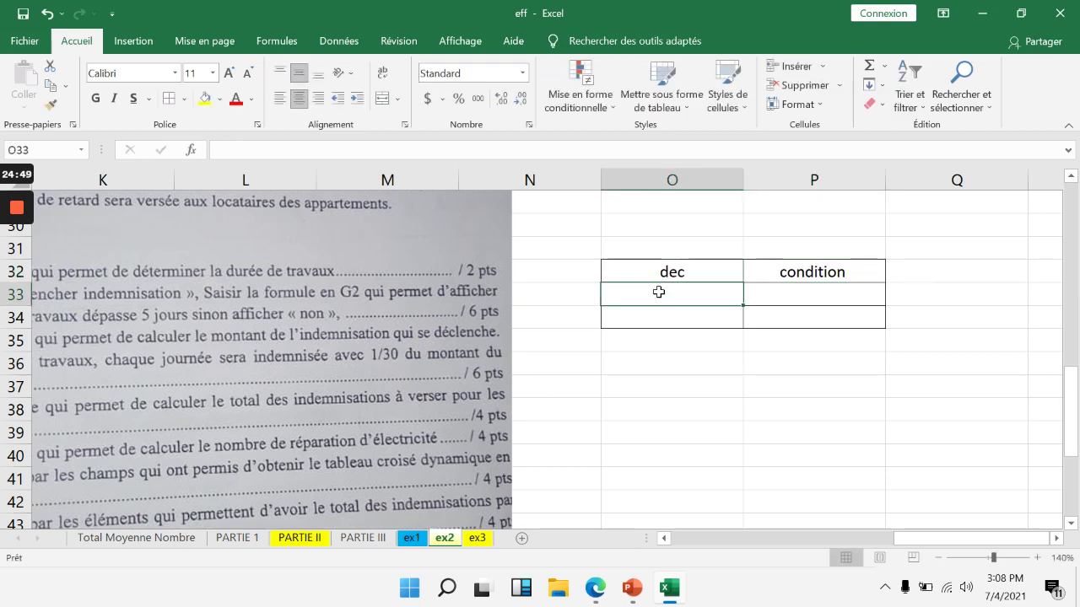
pyautogui.write('oui')
pyautogui.press('Return')
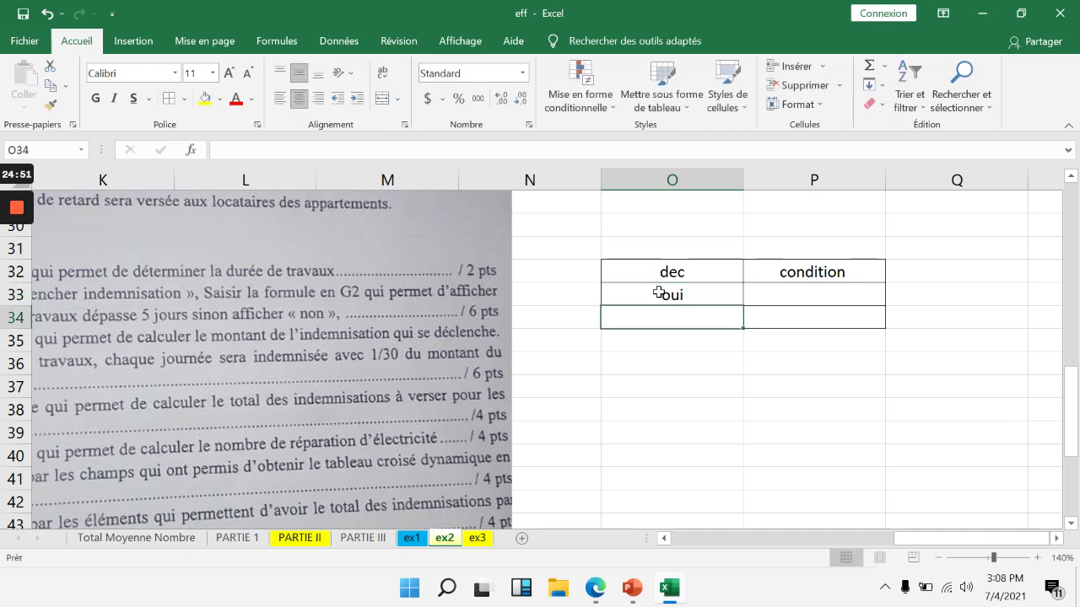
pyautogui.write('non')
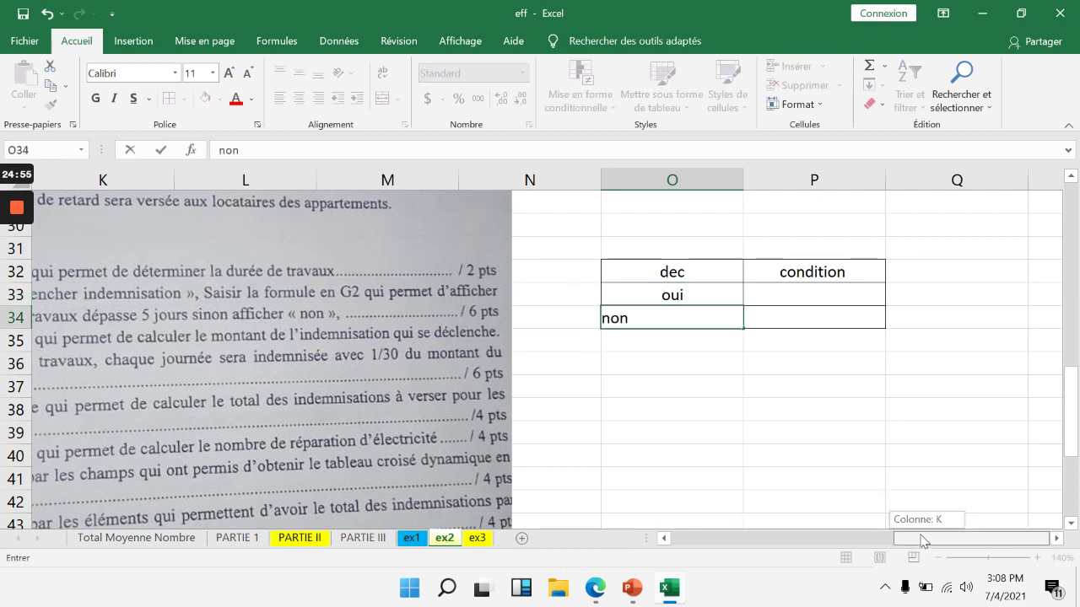
# - Recheck the indemnisation rule in question 2 and enter the conditions "durée >5" for oui and "durée <=5" for non
pyautogui.hscroll(-3, 591, 380)
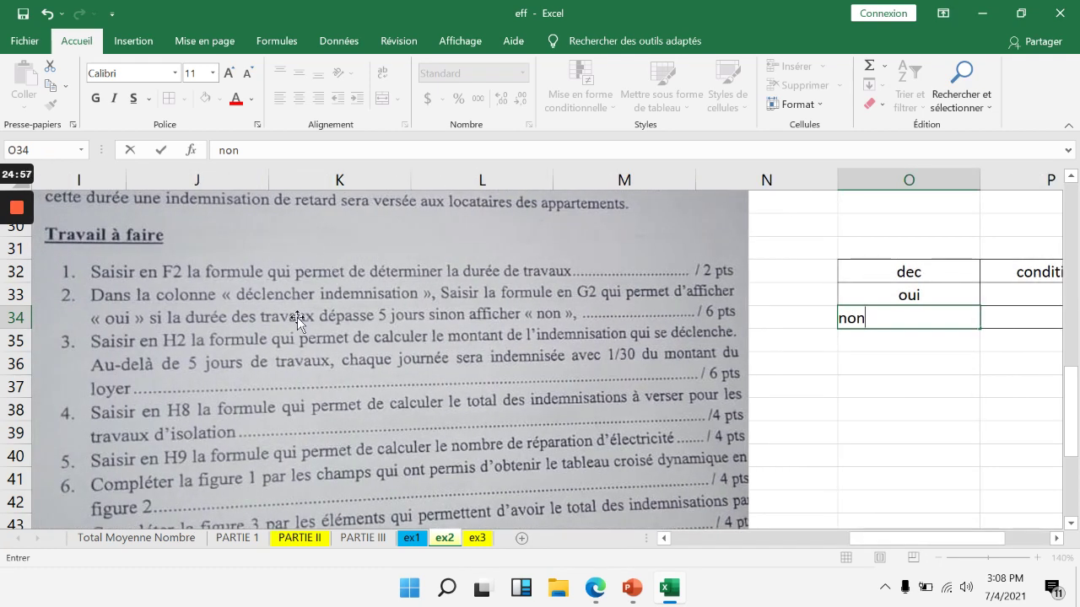
pyautogui.moveTo(907, 537); pyautogui.dragTo(951, 537)
pyautogui.click(810, 309)
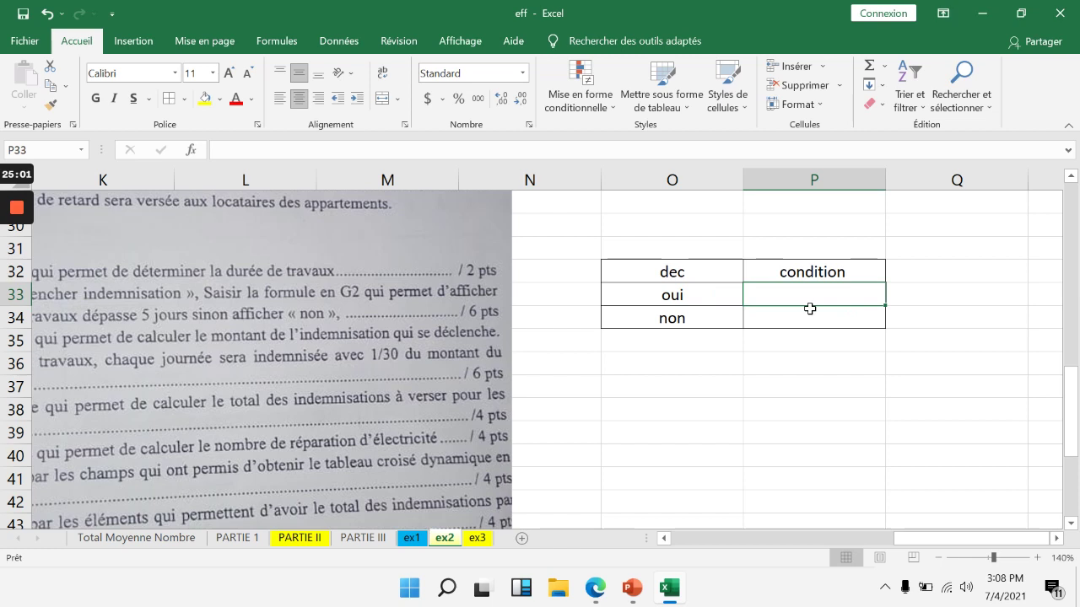
pyautogui.write('durée >5')
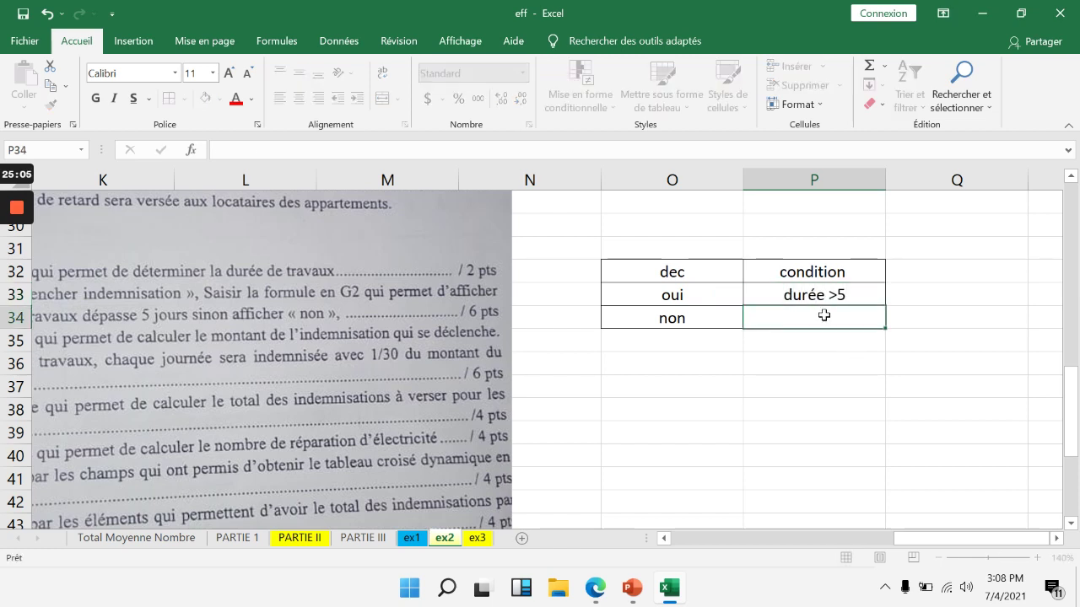
pyautogui.click(824, 316)
pyautogui.write('durée ')
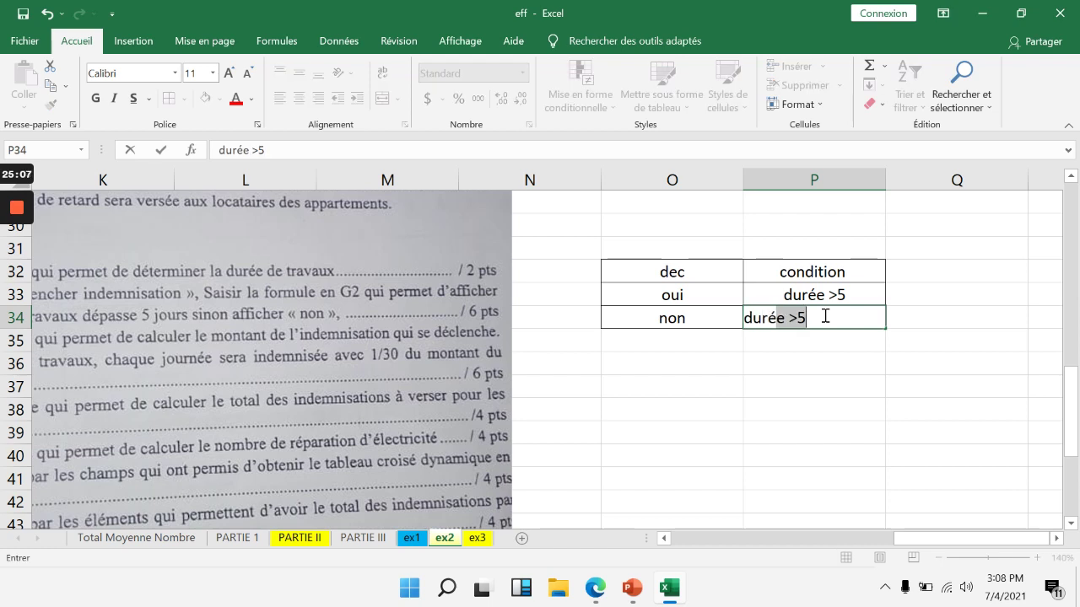
pyautogui.write('<=5')
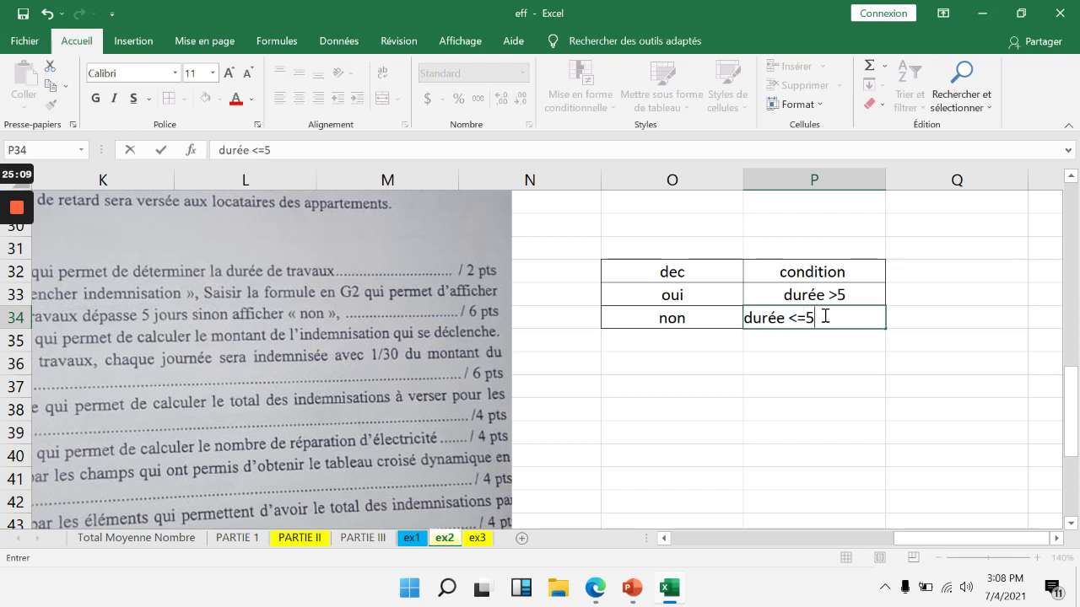
pyautogui.click(875, 370)
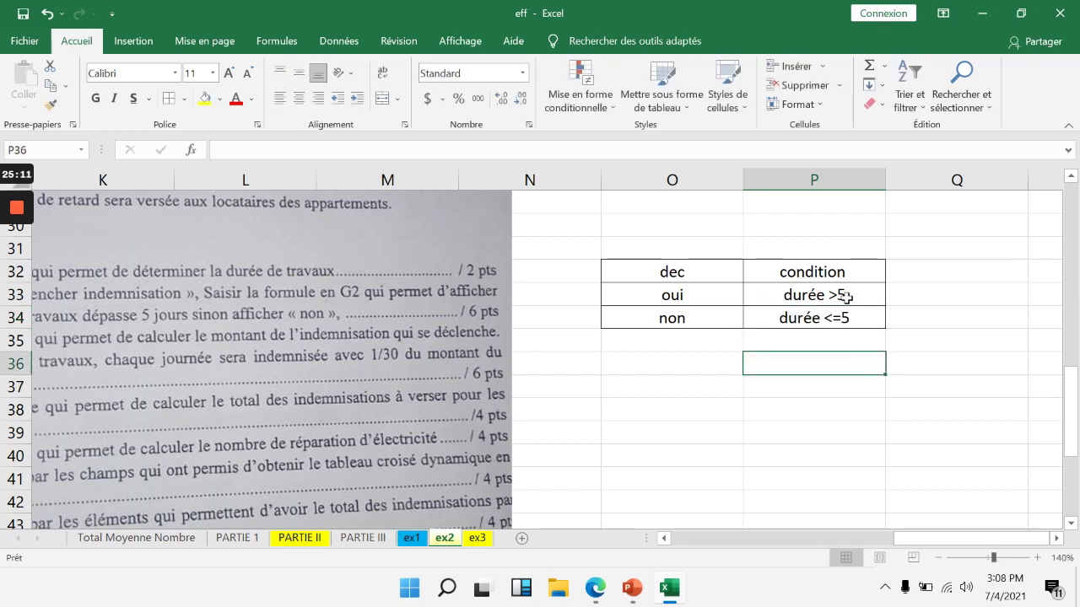
# - Apply the strikethrough (Barré) font effect to the "durée <=5" text in P34
pyautogui.click(843, 295)
pyautogui.doubleClick(844, 312)
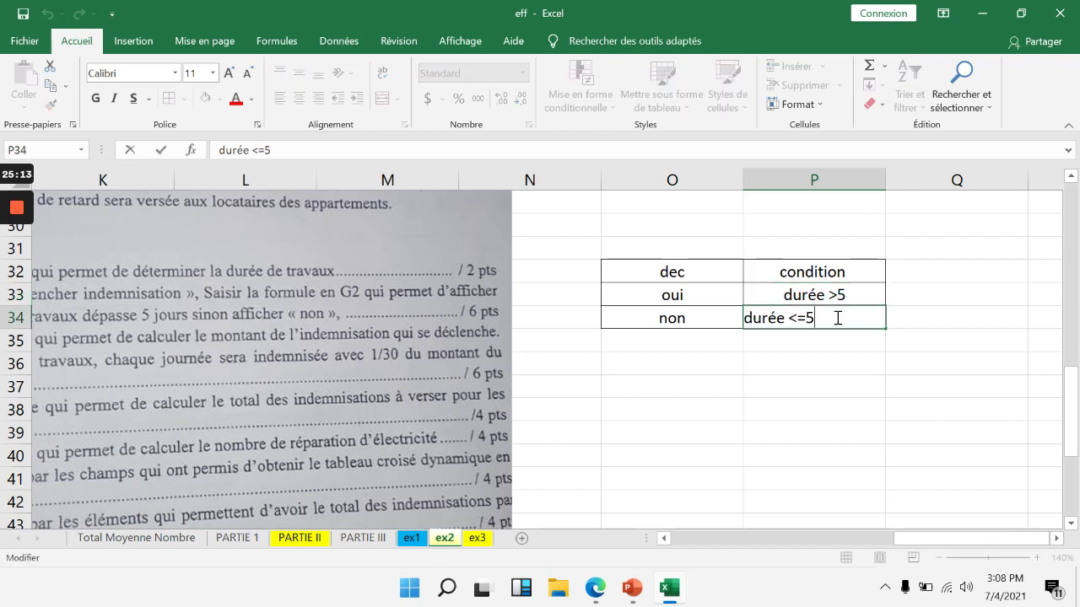
pyautogui.moveTo(838, 318); pyautogui.dragTo(746, 322)
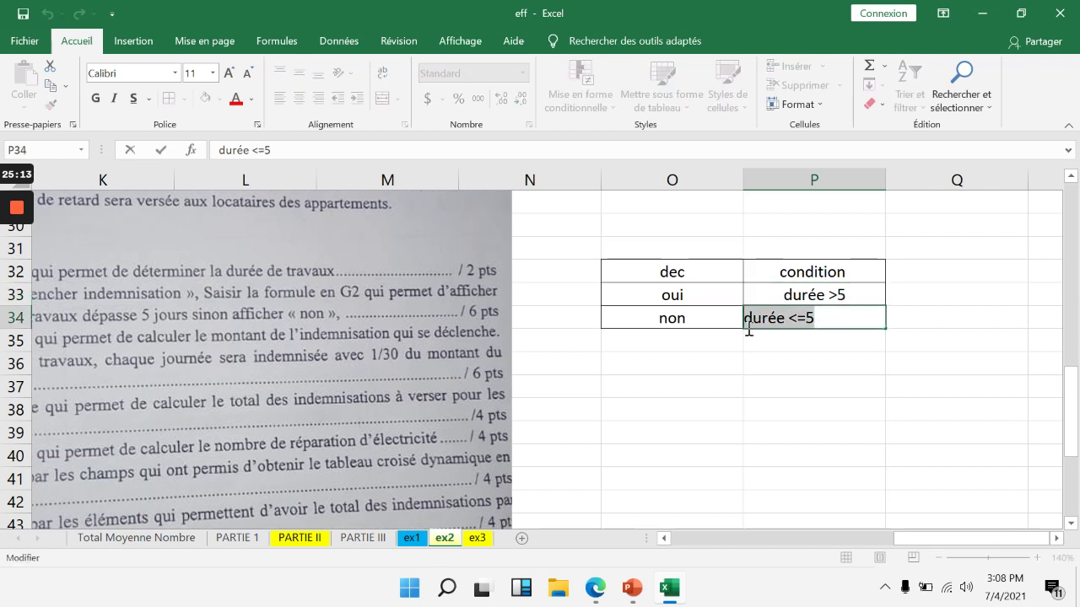
pyautogui.click(262, 124)
pyautogui.click(354, 284)
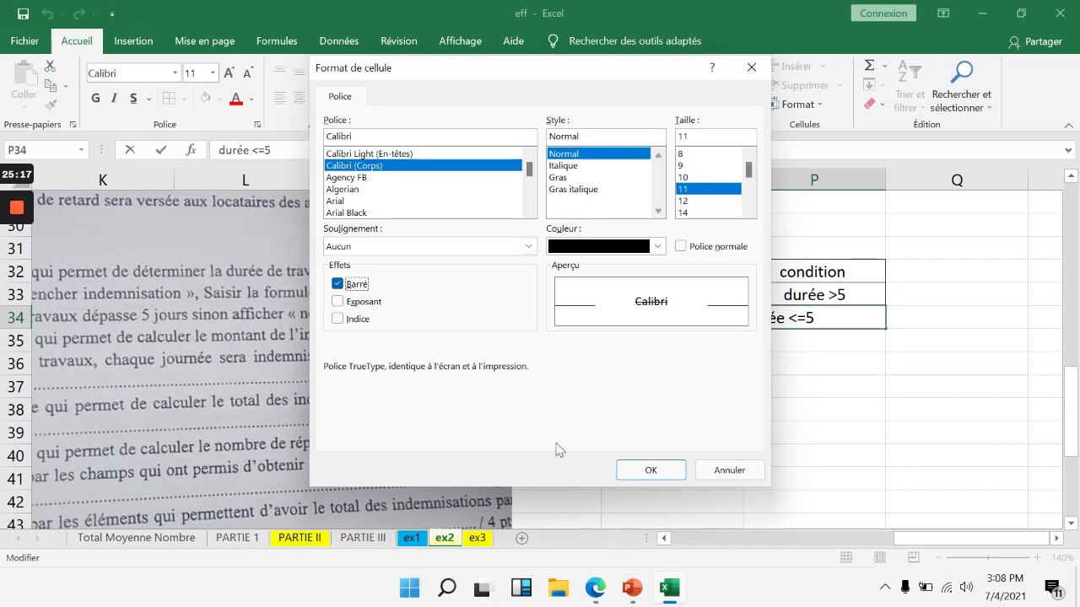
pyautogui.click(648, 470)
pyautogui.click(690, 364)
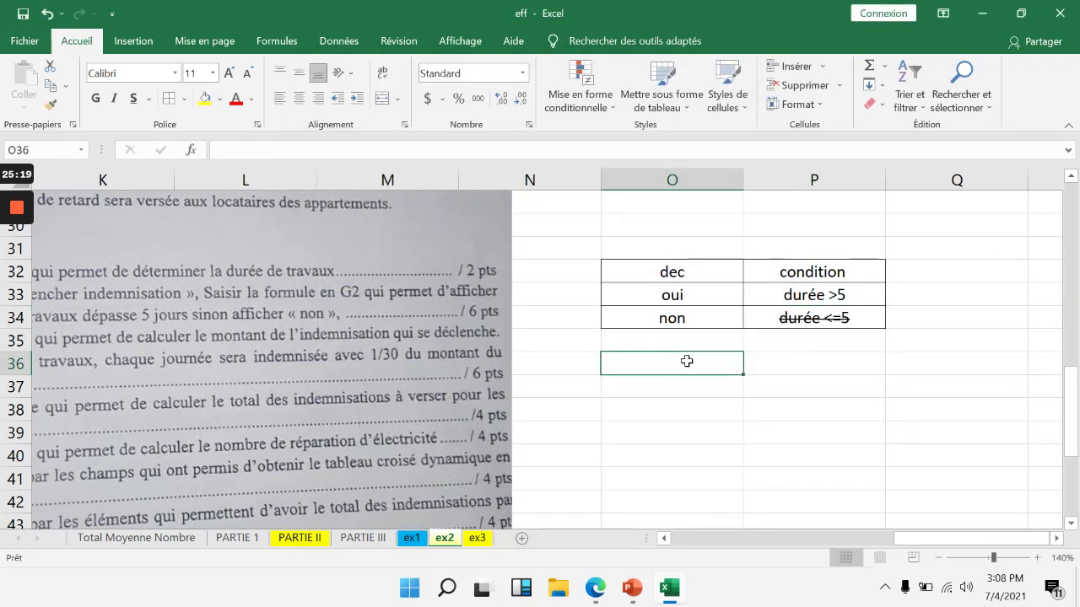
# - Merge O36:P37 below the condition table and write the draft formula =si(o5>5;"oui";"non") in it
pyautogui.moveTo(686, 361); pyautogui.dragTo(873, 389)
pyautogui.click(382, 98)
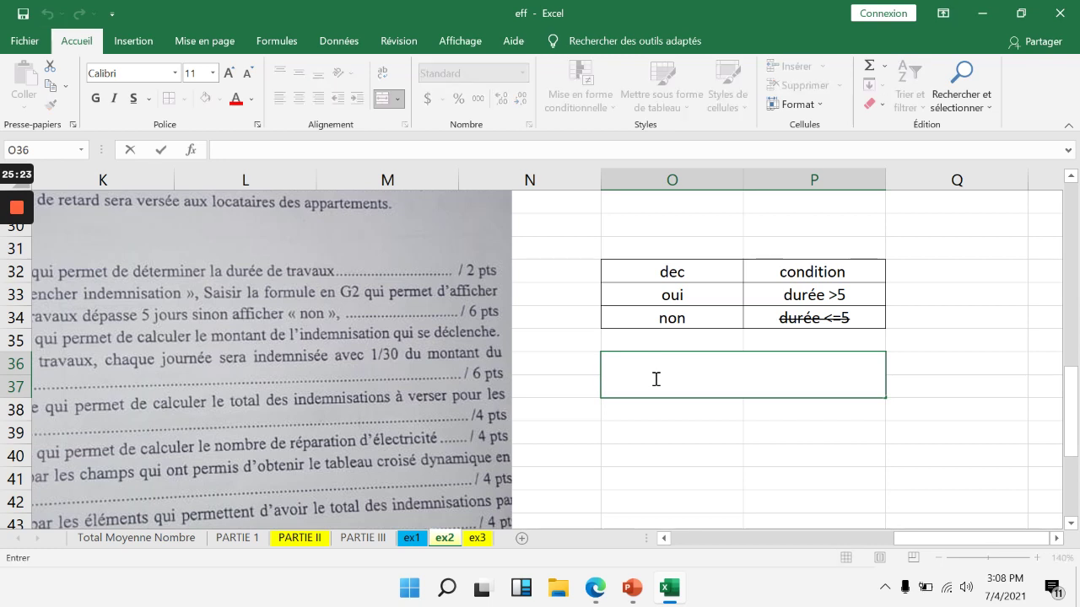
pyautogui.write('=si(')
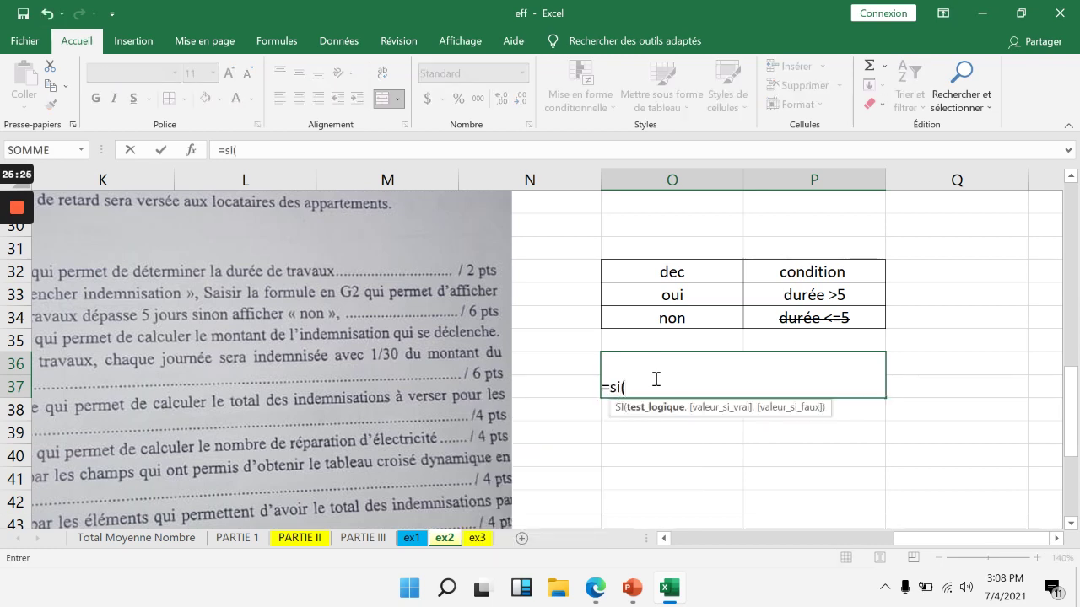
pyautogui.scroll(5, 819, 331)
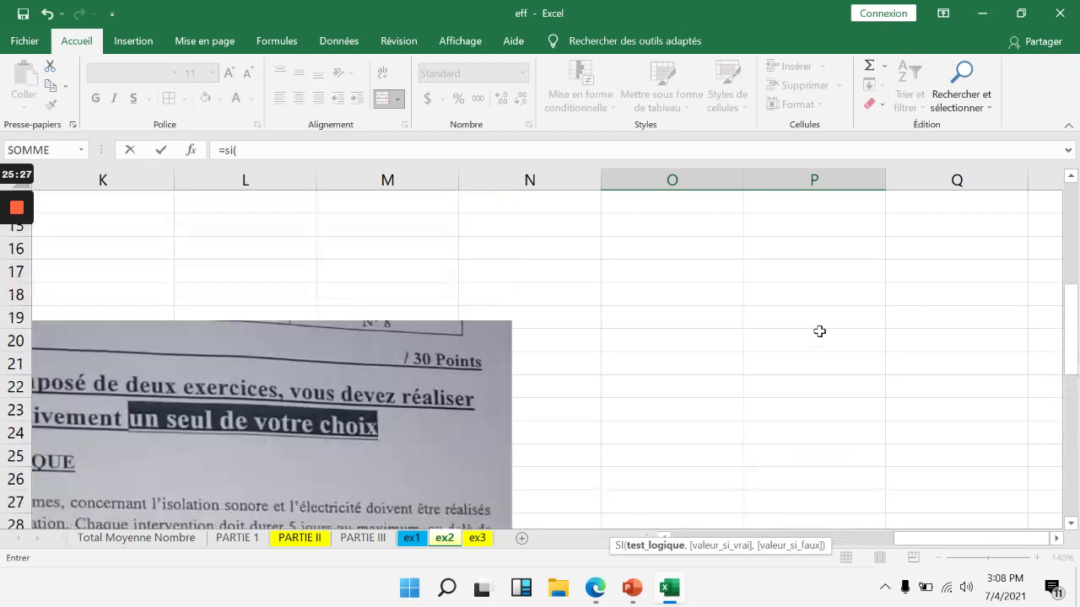
pyautogui.scroll(4, 819, 331)
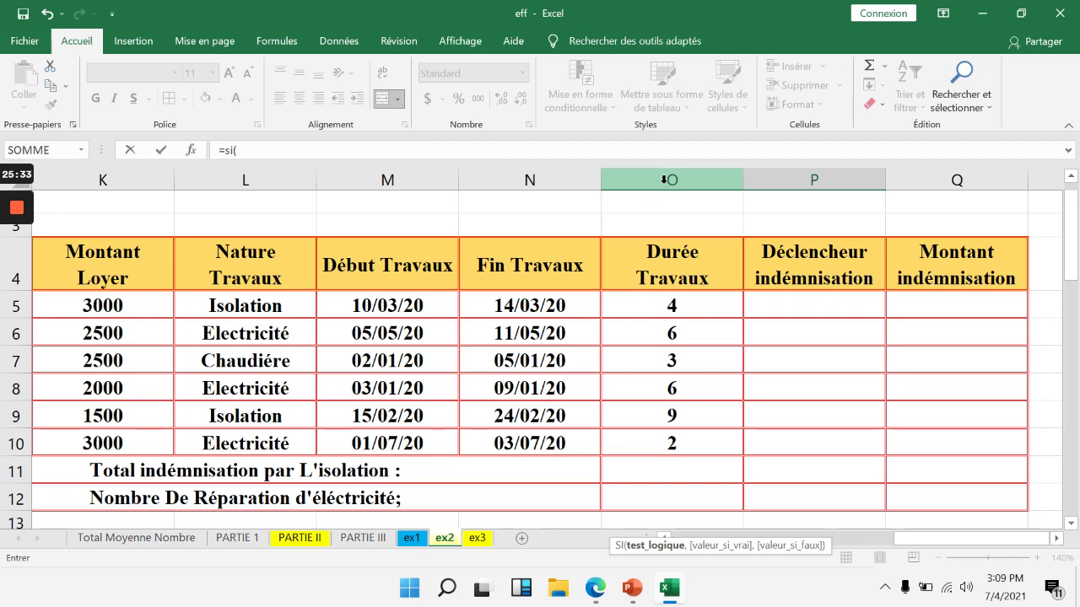
pyautogui.scroll(-10, 673, 374)
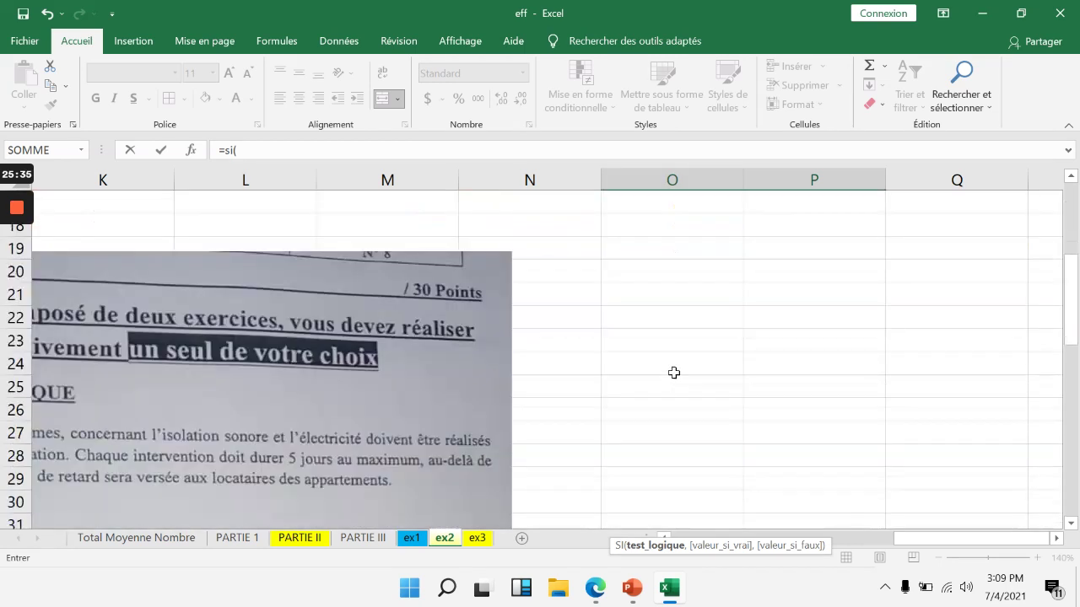
pyautogui.write('o5')
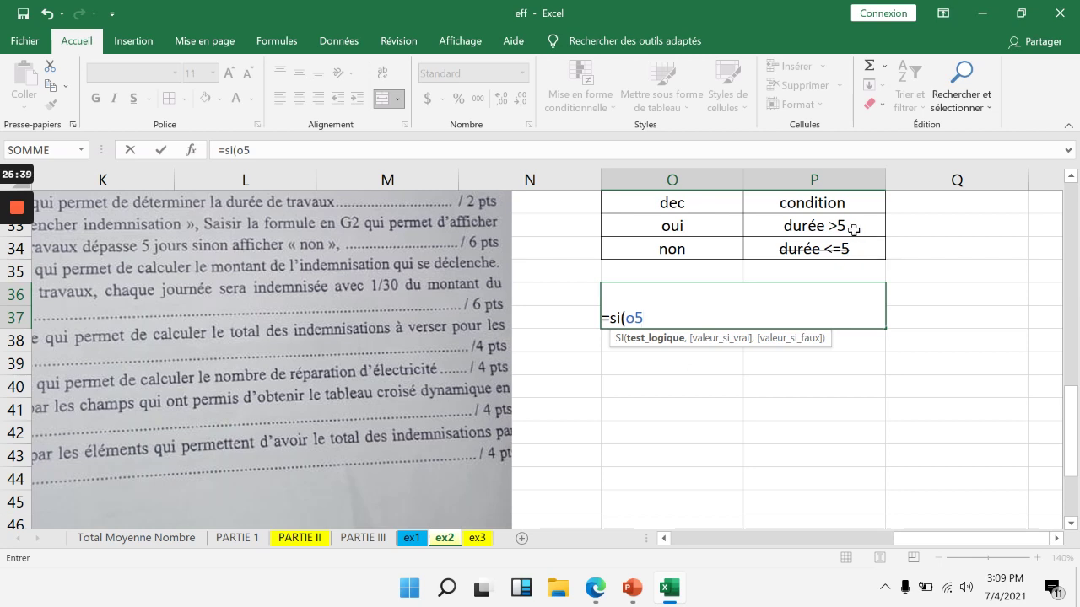
pyautogui.write('>5;"oui";')
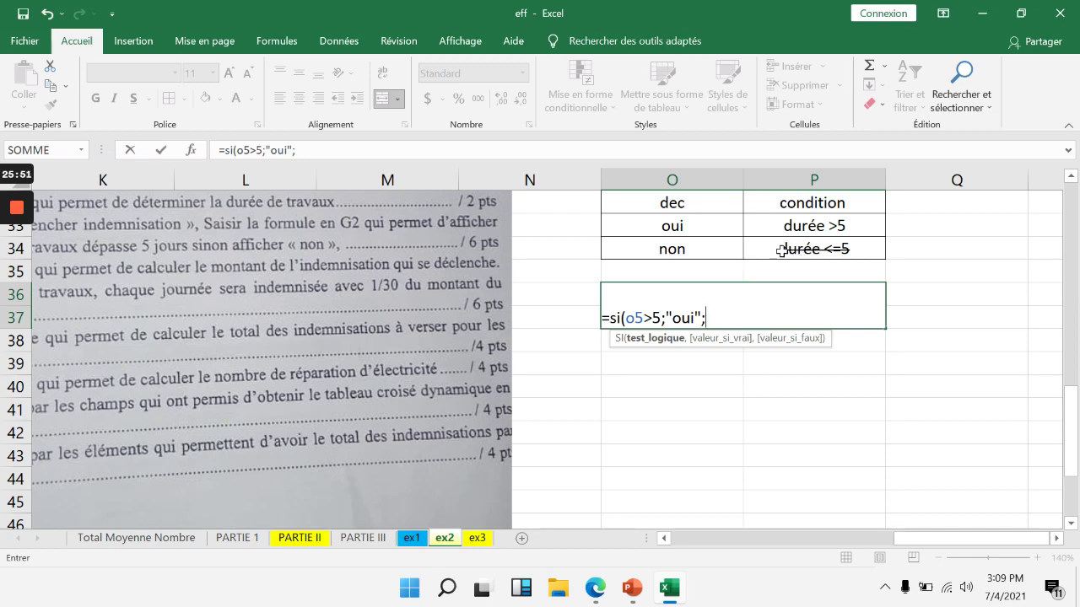
pyautogui.write('"non"')
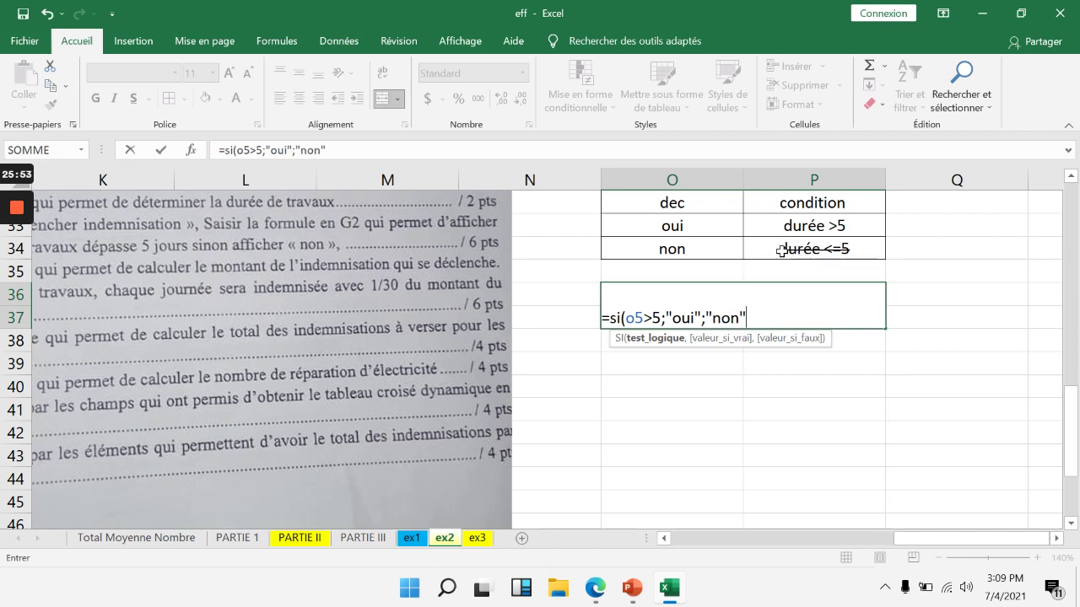
pyautogui.write(')')
# - Cut the draft SI formula out of the merged cell, paste it into P5 under Déclencheur indémnisation and try to validate it
pyautogui.moveTo(752, 318); pyautogui.dragTo(603, 323)
pyautogui.hotkey('ctrl', 'x')
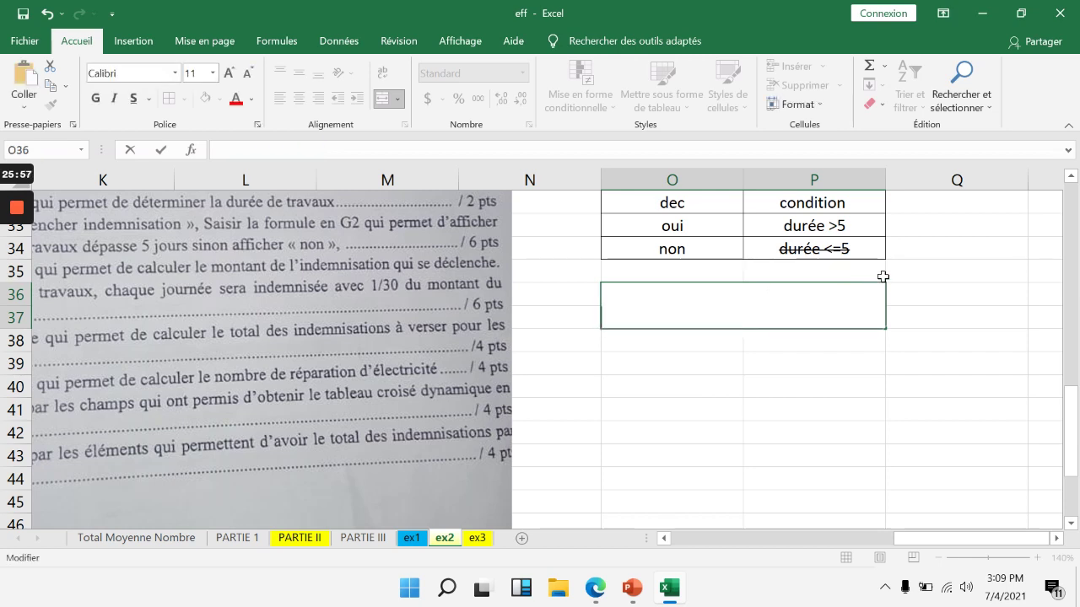
pyautogui.press('Return')
pyautogui.scroll(9, 884, 254)
pyautogui.scroll(1, 881, 254)
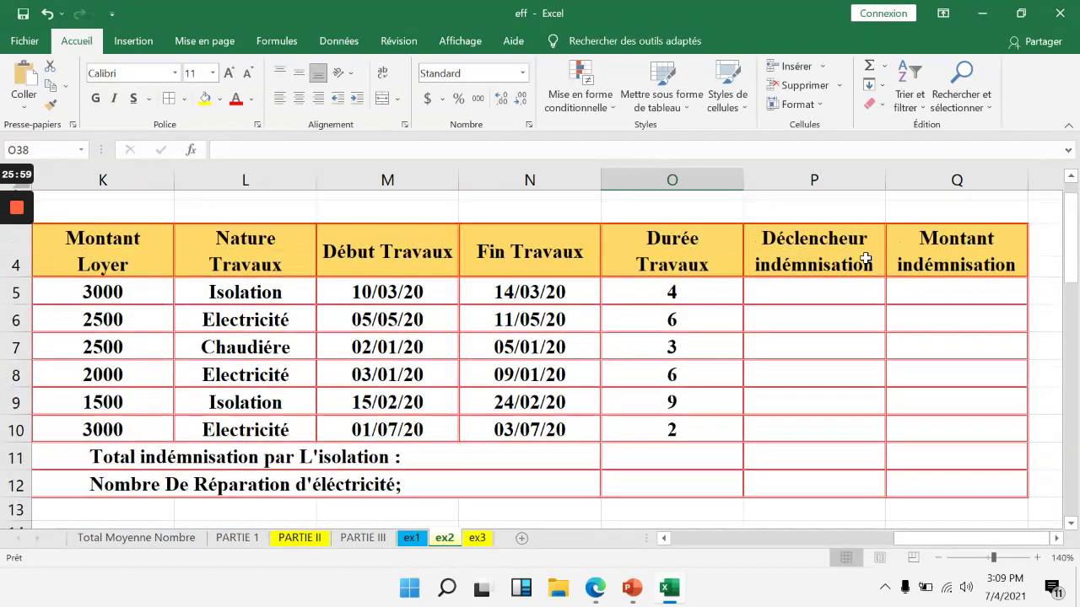
pyautogui.click(826, 303)
pyautogui.hotkey('ctrl', 'v')
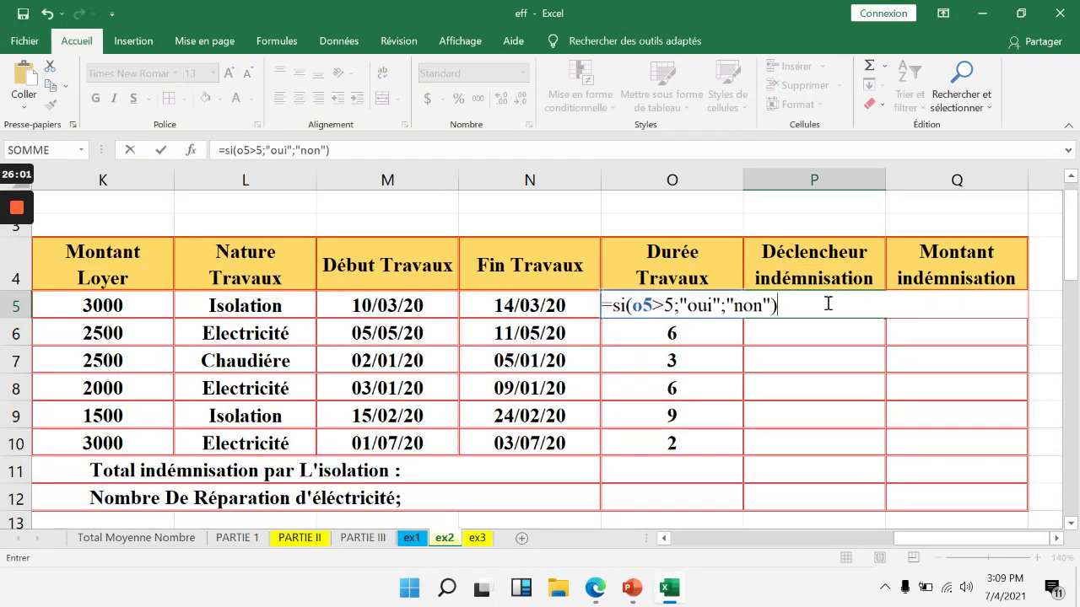
pyautogui.press('Return')
pyautogui.click(762, 223)
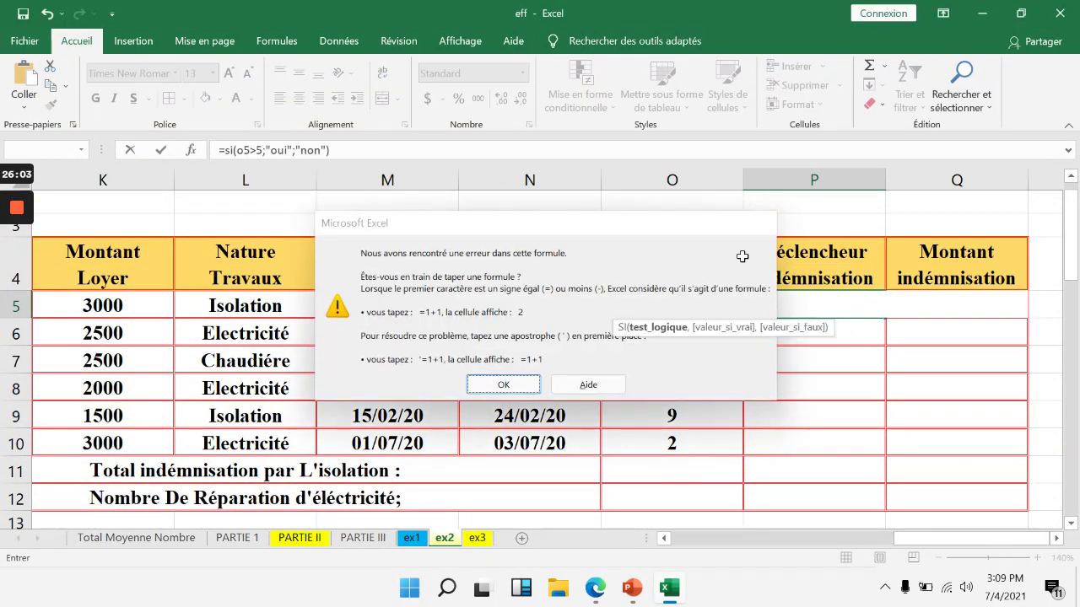
# - Replace the semicolons with commas in the P5 trigger formula and validate it as =si(o5>5,"oui","non")
pyautogui.press('Right')
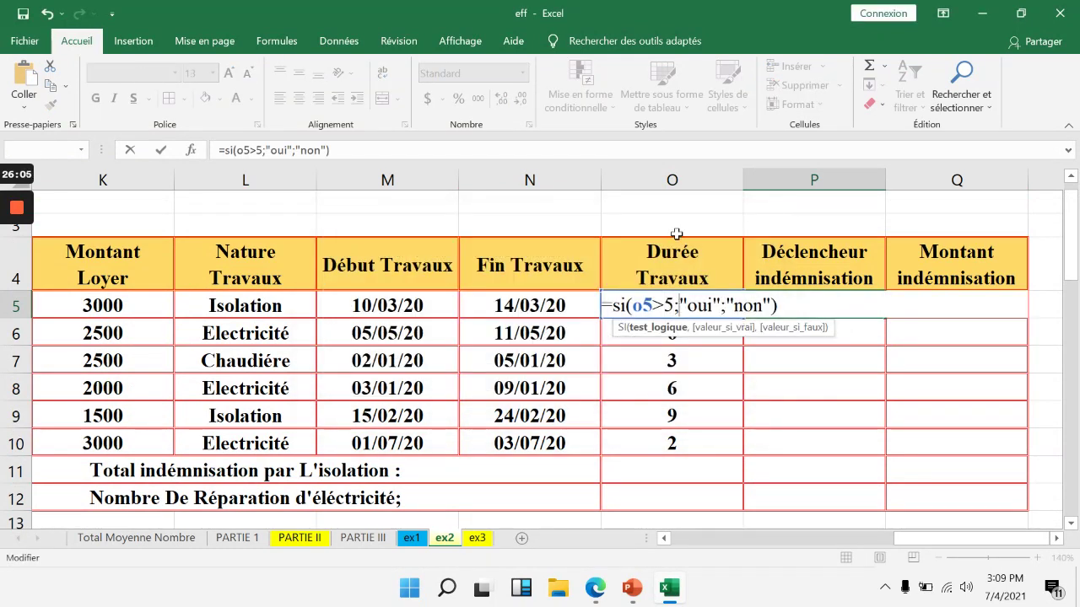
pyautogui.press('Delete')
pyautogui.write(',')
pyautogui.press('Right')
pyautogui.press('Right')
pyautogui.press('Right')
pyautogui.press('Right')
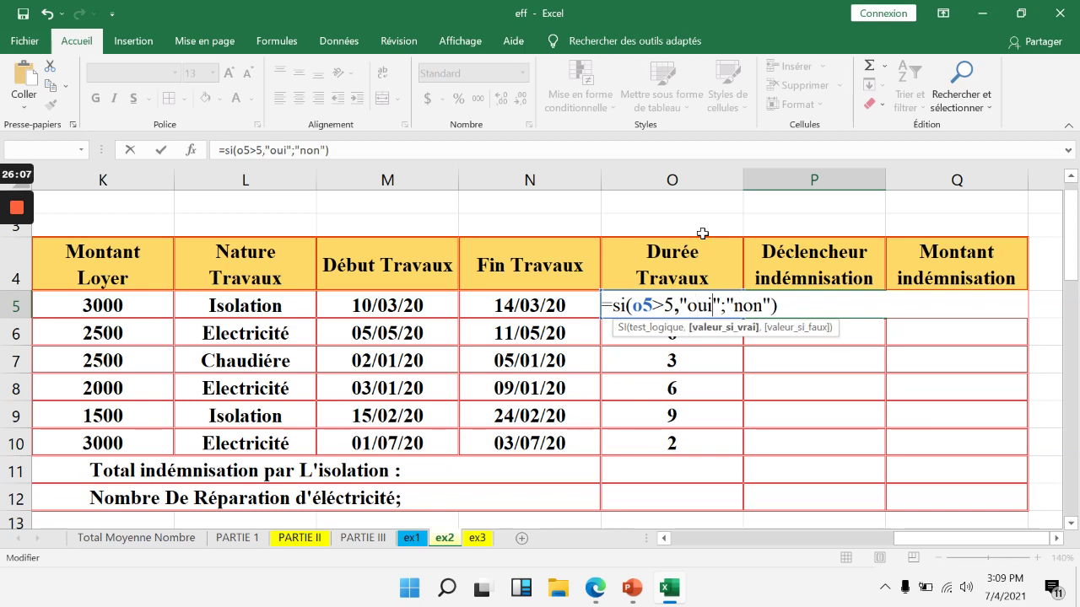
pyautogui.press('BackSpace')
pyautogui.write(',')
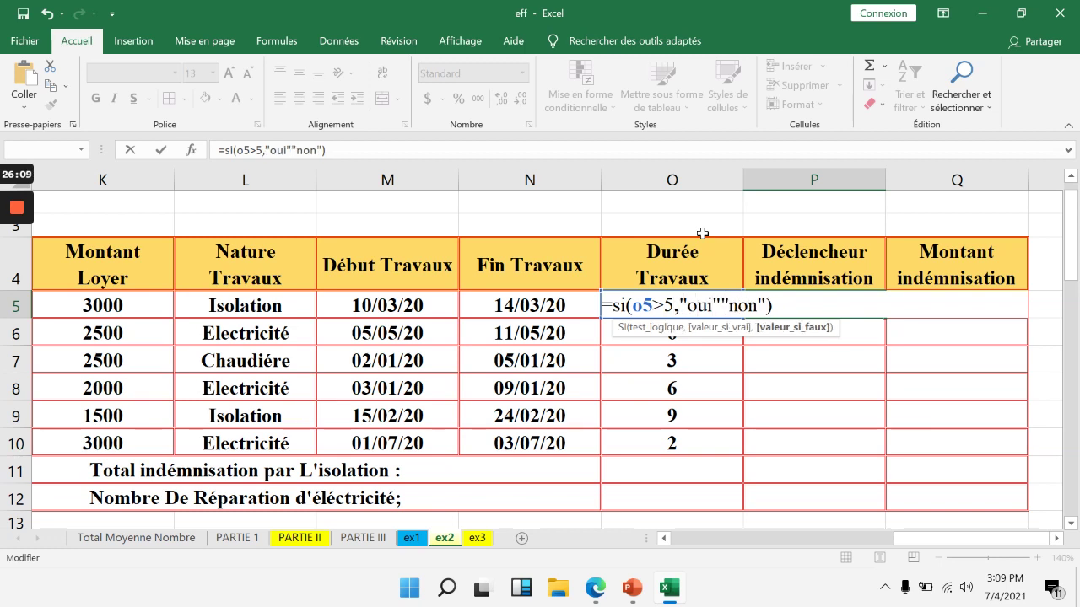
pyautogui.press('Return')
# - Fill the P5 trigger formula down to P10 and compare durations with triggers in rows 6, 8 and 9
pyautogui.click(865, 306)
pyautogui.moveTo(884, 319); pyautogui.dragTo(865, 451)
pyautogui.moveTo(670, 337); pyautogui.dragTo(807, 328)
pyautogui.moveTo(709, 386); pyautogui.dragTo(797, 388)
pyautogui.moveTo(675, 415); pyautogui.dragTo(824, 405)
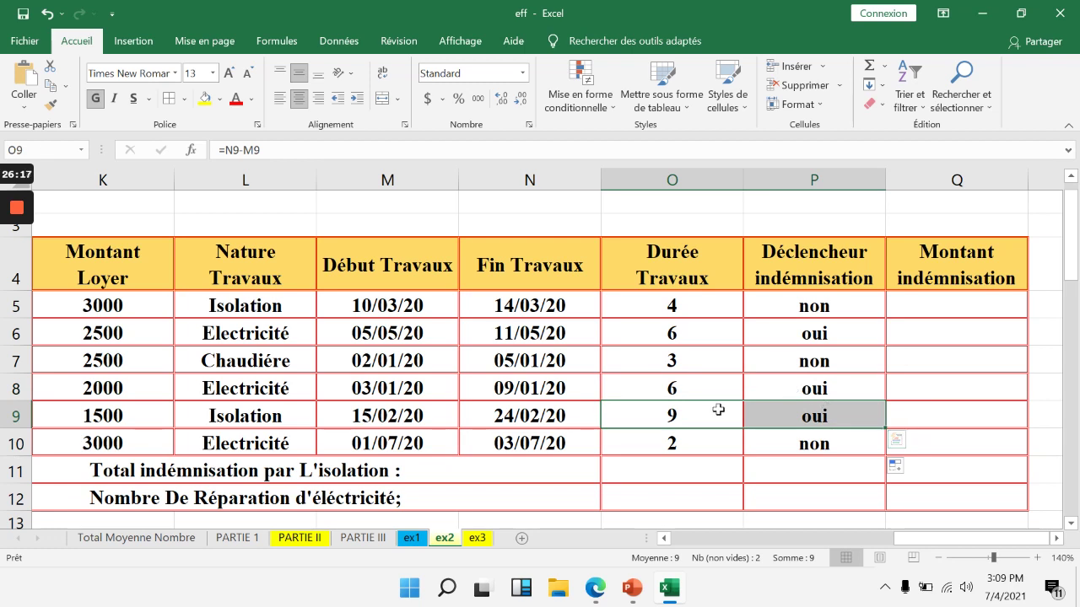
# - Read question 3 in the exam text below the table for the rule that calculates the compensation amount
pyautogui.scroll(-5, 675, 447)
pyautogui.moveTo(965, 540); pyautogui.dragTo(626, 447)
pyautogui.scroll(-1, 625, 448)
pyautogui.scroll(-3, 625, 447)
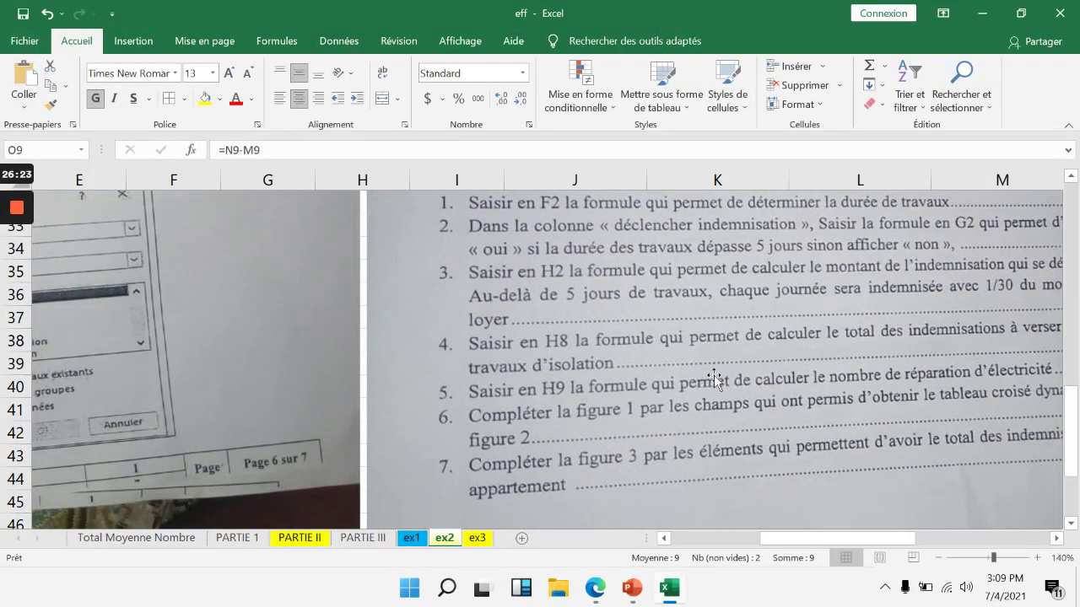
pyautogui.moveTo(911, 540); pyautogui.dragTo(954, 539)
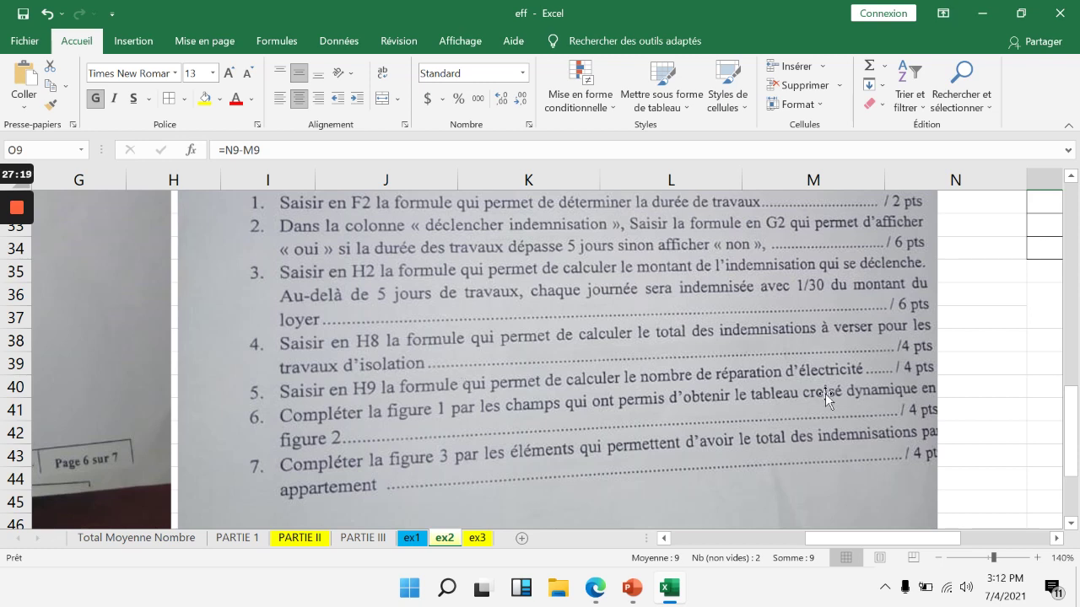
pyautogui.moveTo(864, 535); pyautogui.dragTo(984, 549)
pyautogui.scroll(10, 957, 414)
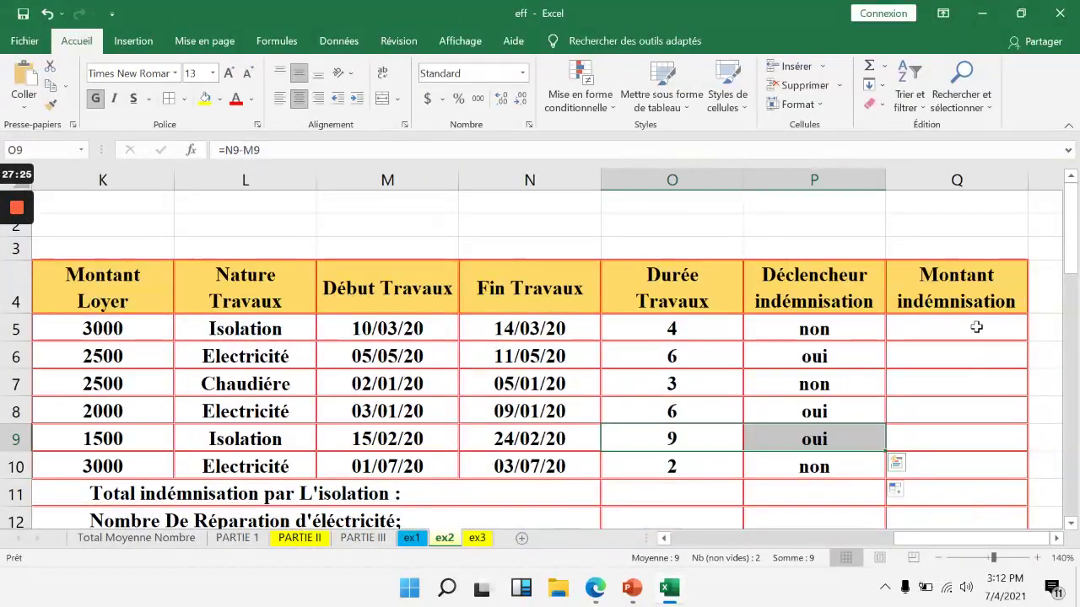
# - Start the Montant indémnisation formula in Q5 with the test o5<=5 and 0 as the value if true
pyautogui.click(993, 327)
pyautogui.write('=si(')
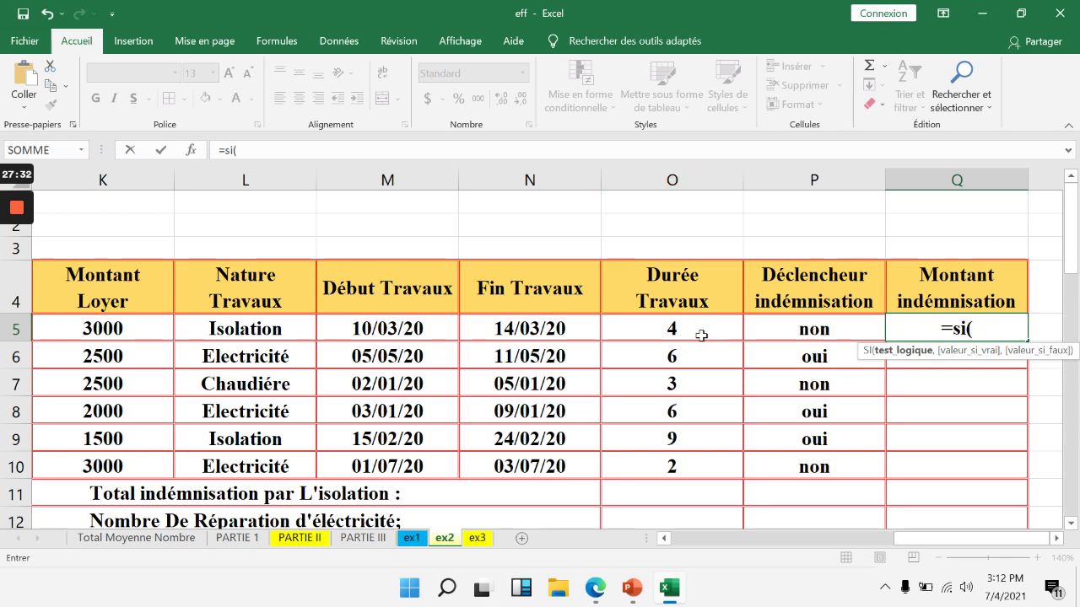
pyautogui.write('o')
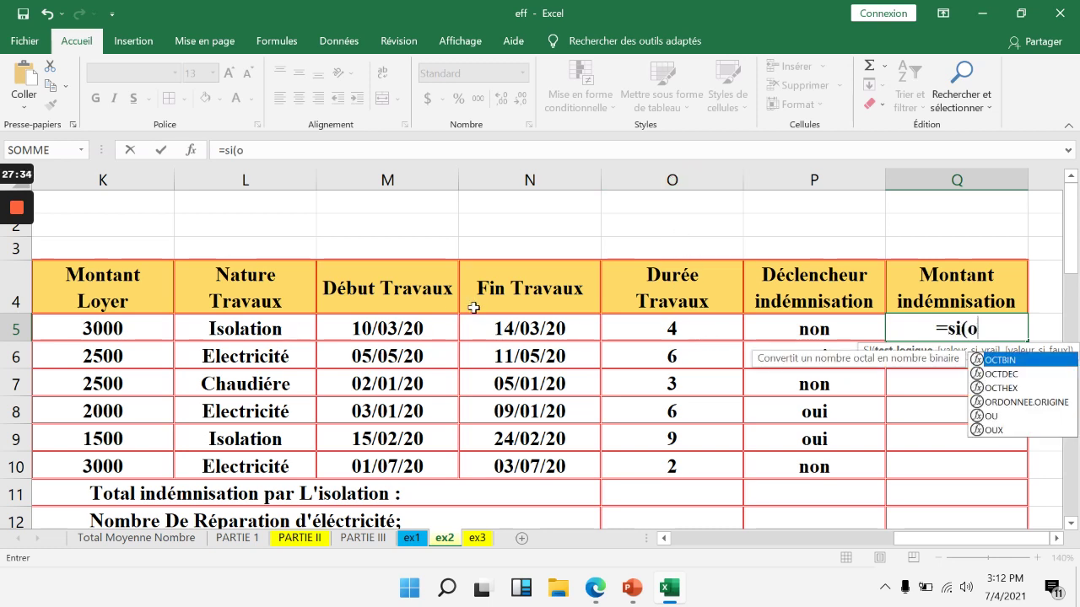
pyautogui.write('5<')
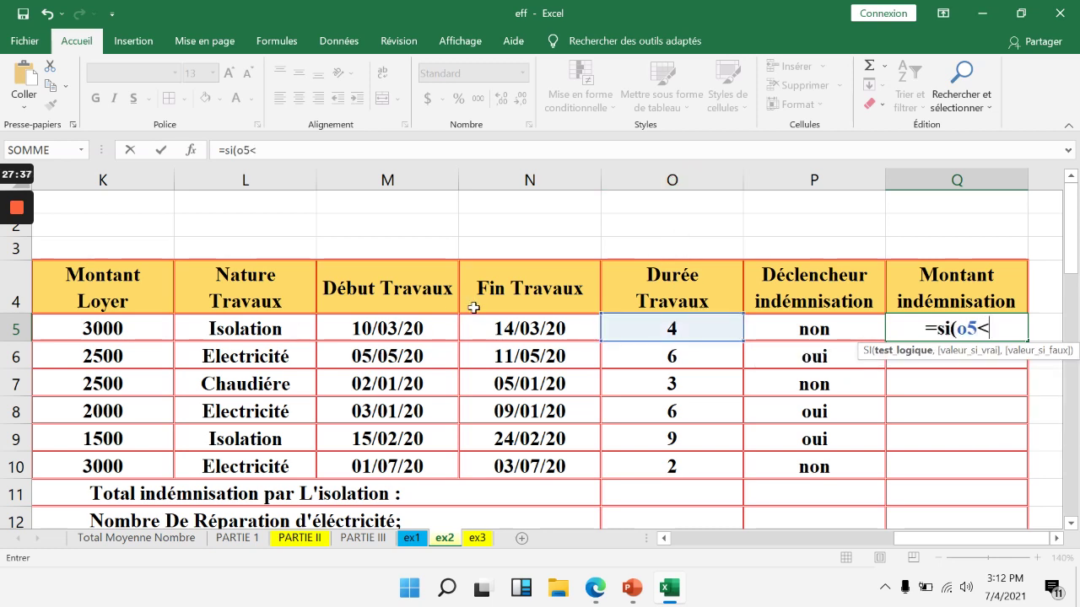
pyautogui.write('5')
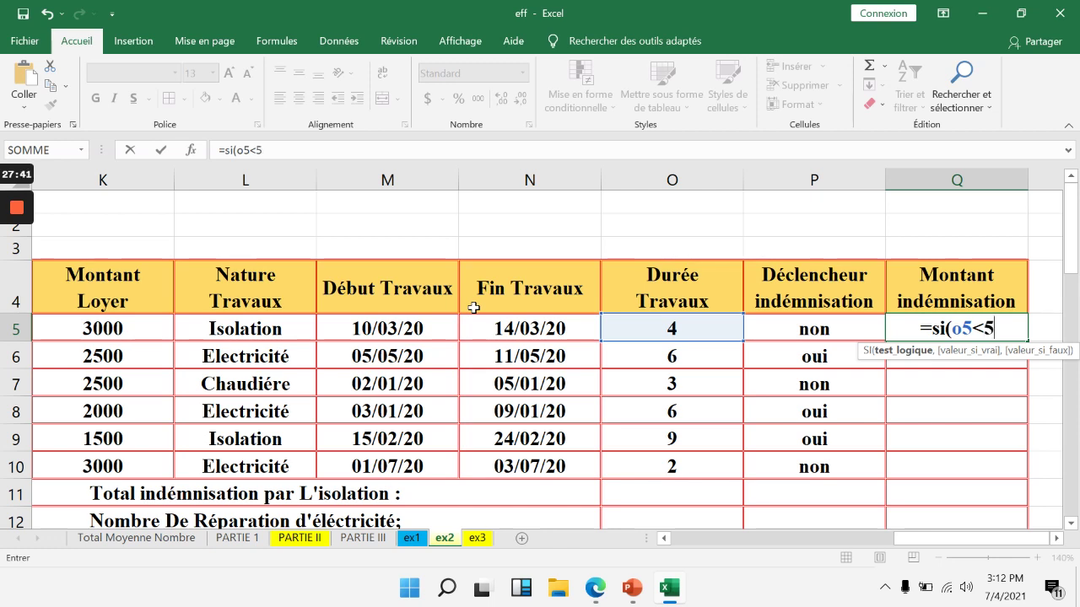
pyautogui.write(';')
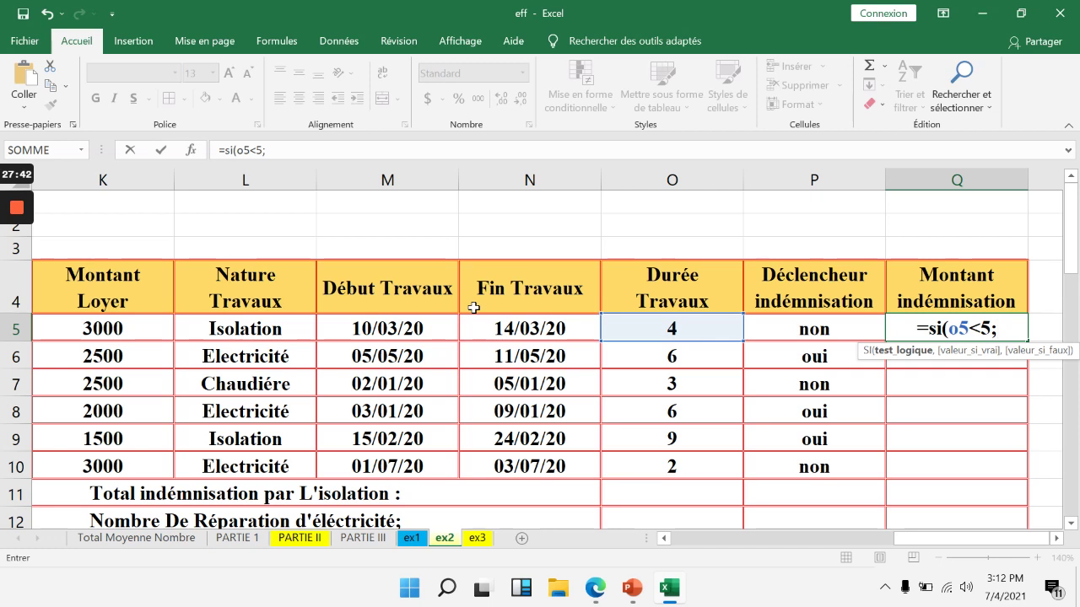
pyautogui.write('0')
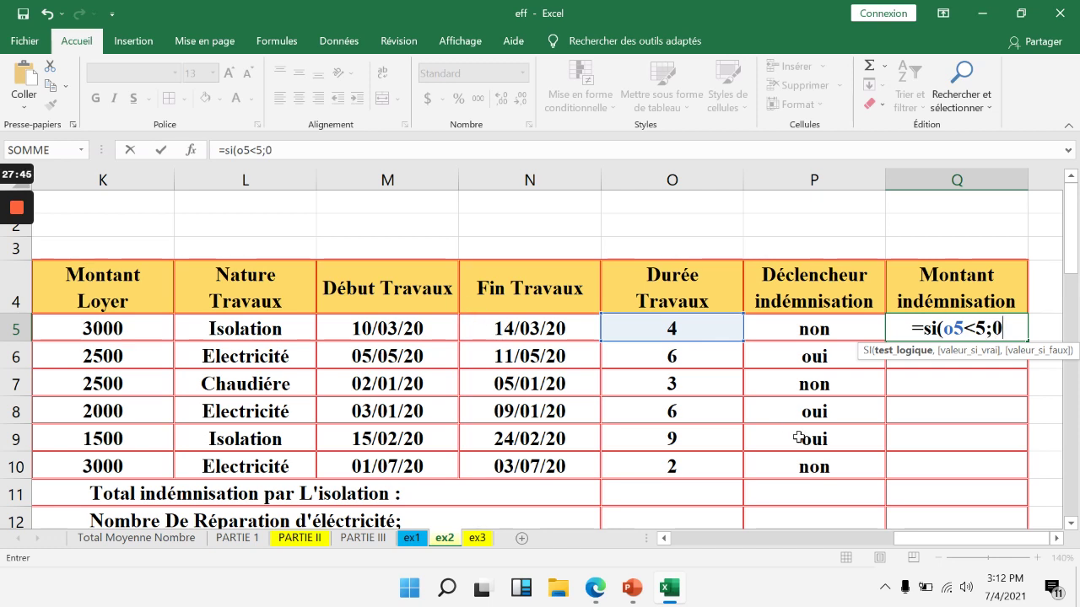
pyautogui.click(980, 326)
pyautogui.write('=5')
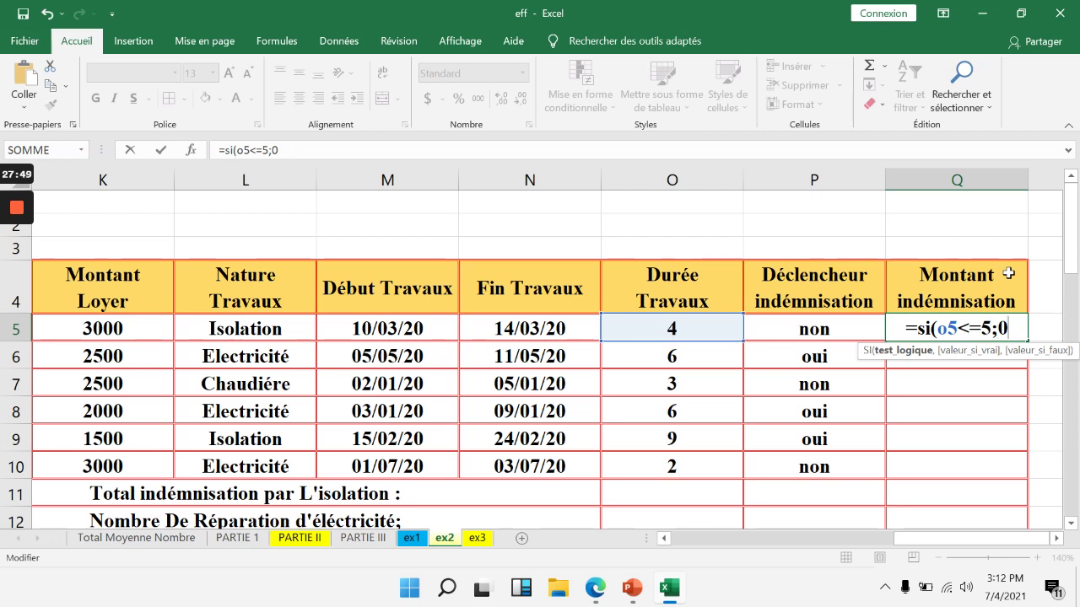
# - Complete the Q5 formula as =si(o5<=5;0;(1/30*k5)*(O5-5)) and try to validate it
pyautogui.write(';')
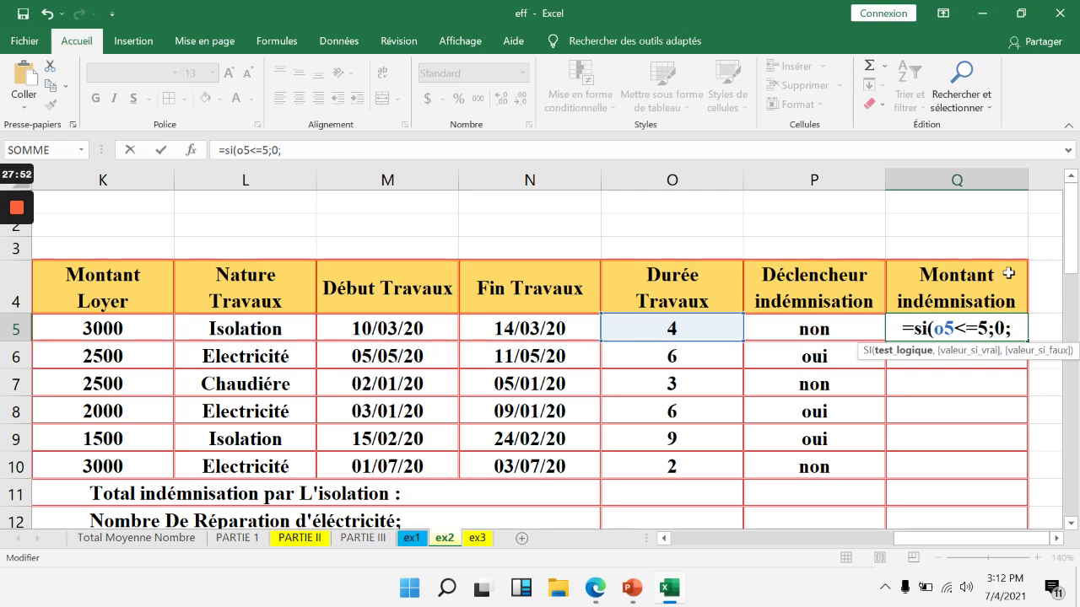
pyautogui.write('(1/30*')
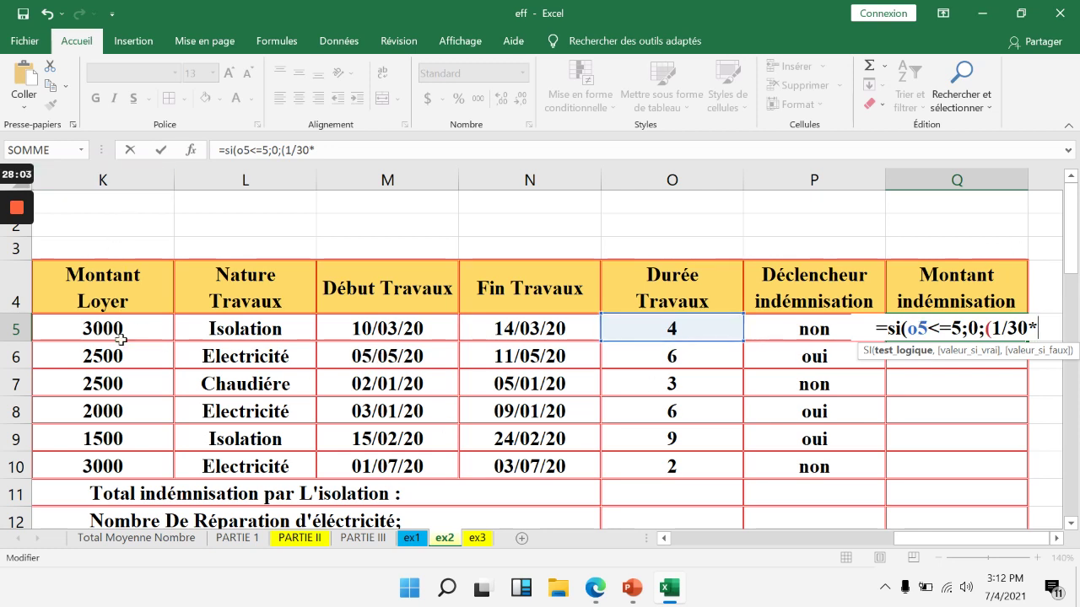
pyautogui.write('k5')
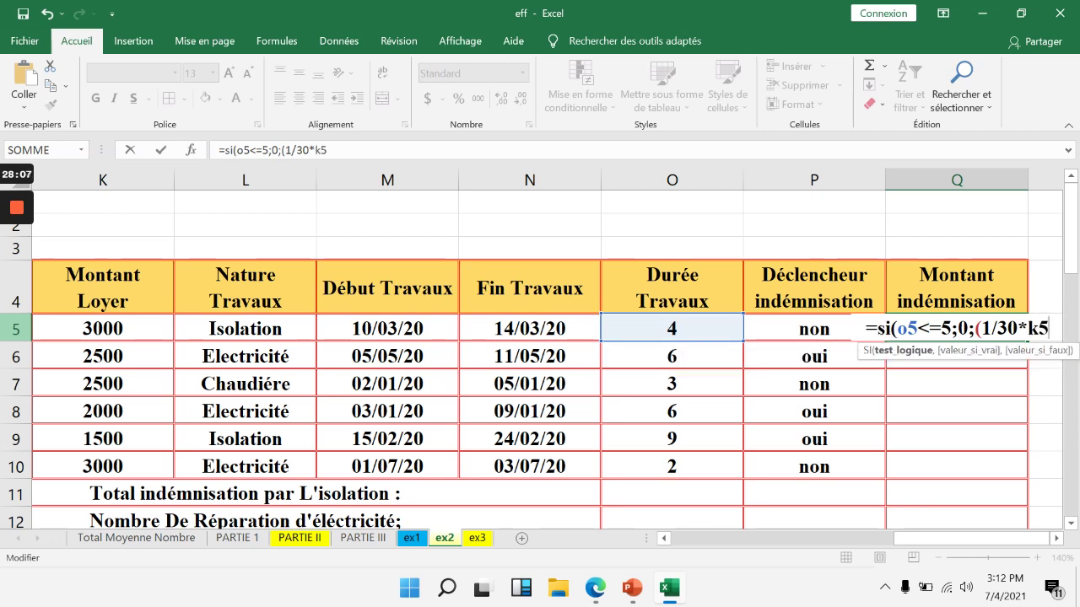
pyautogui.write(')')
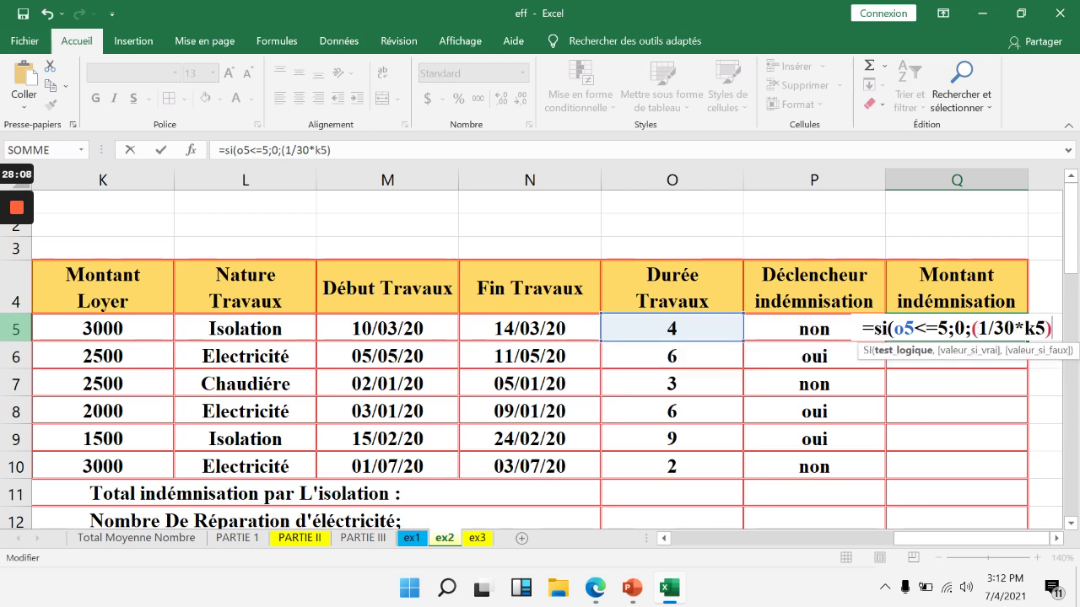
pyautogui.write('*')
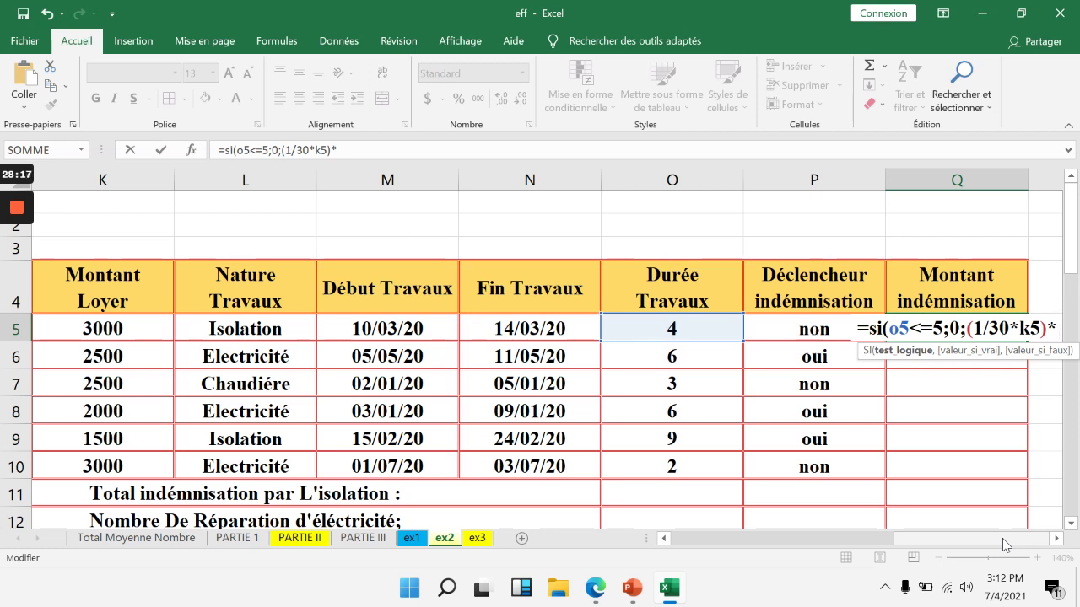
pyautogui.write('(')
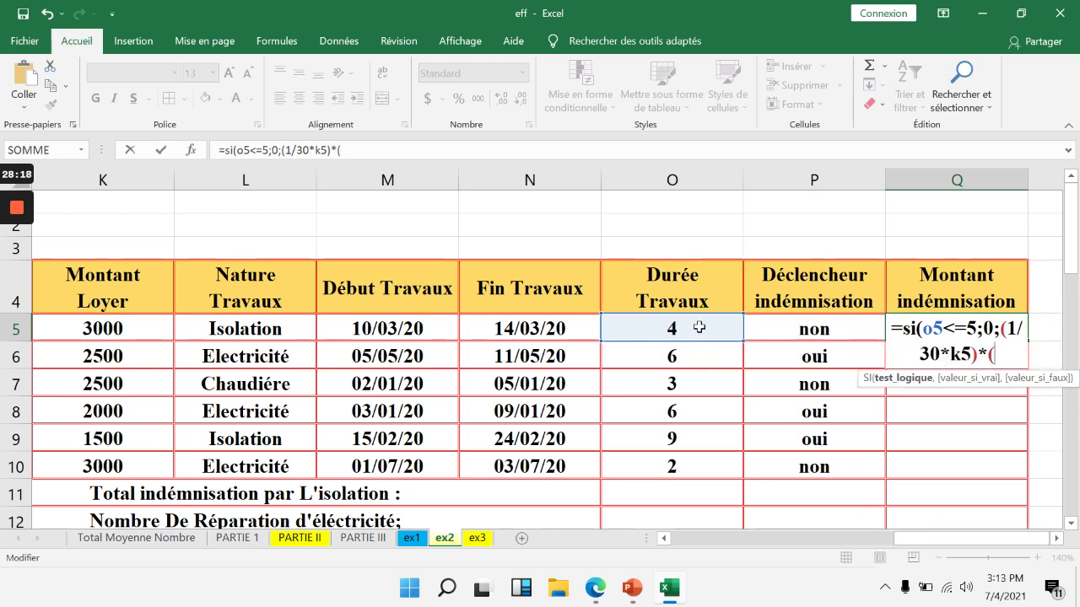
pyautogui.click(700, 328)
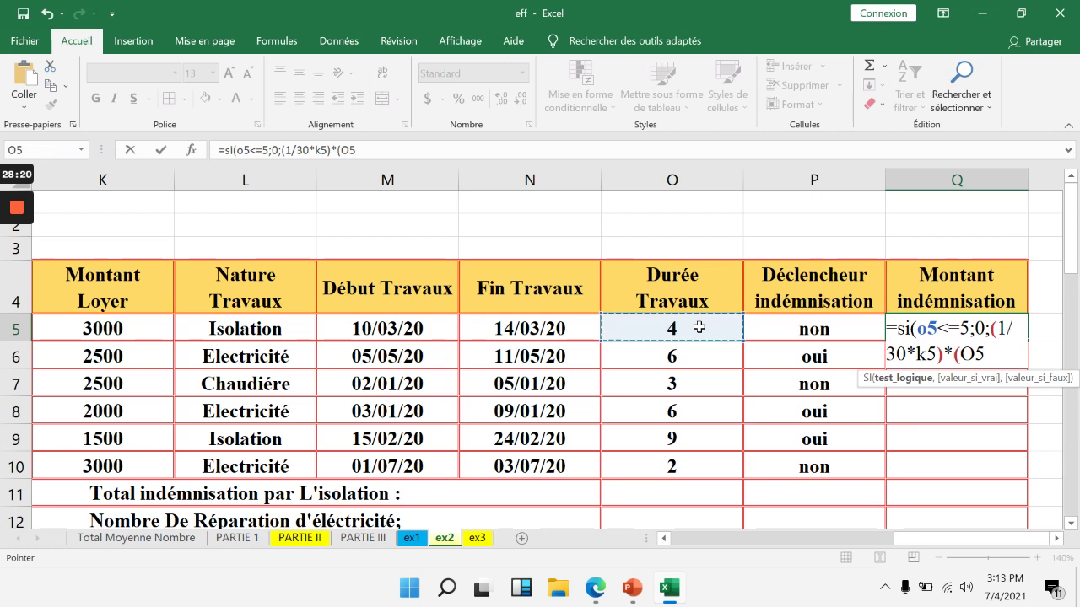
pyautogui.write('-5')
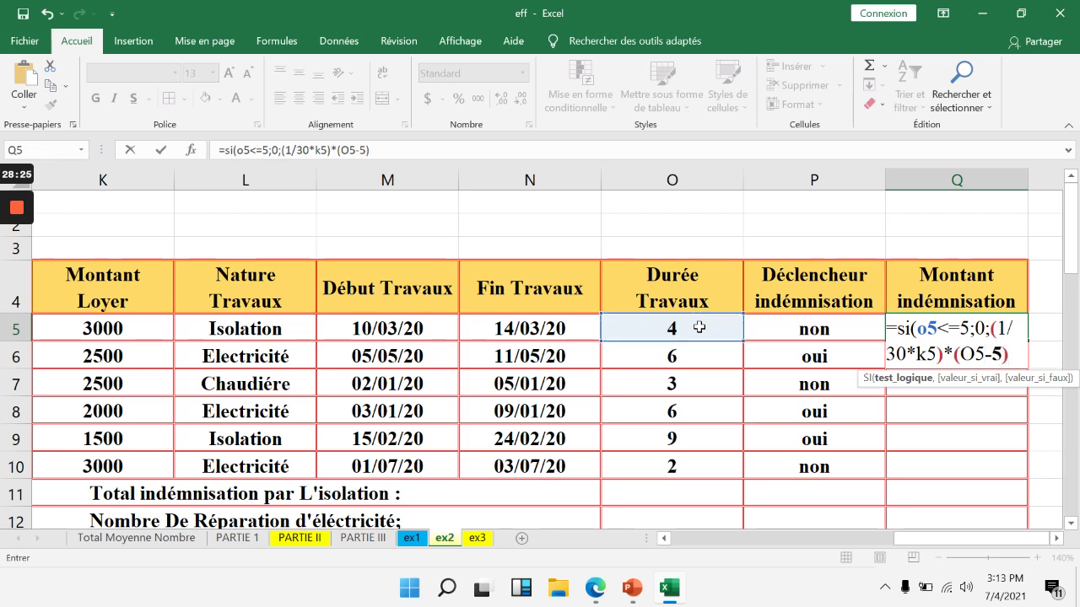
pyautogui.write(')')
pyautogui.press('Return')
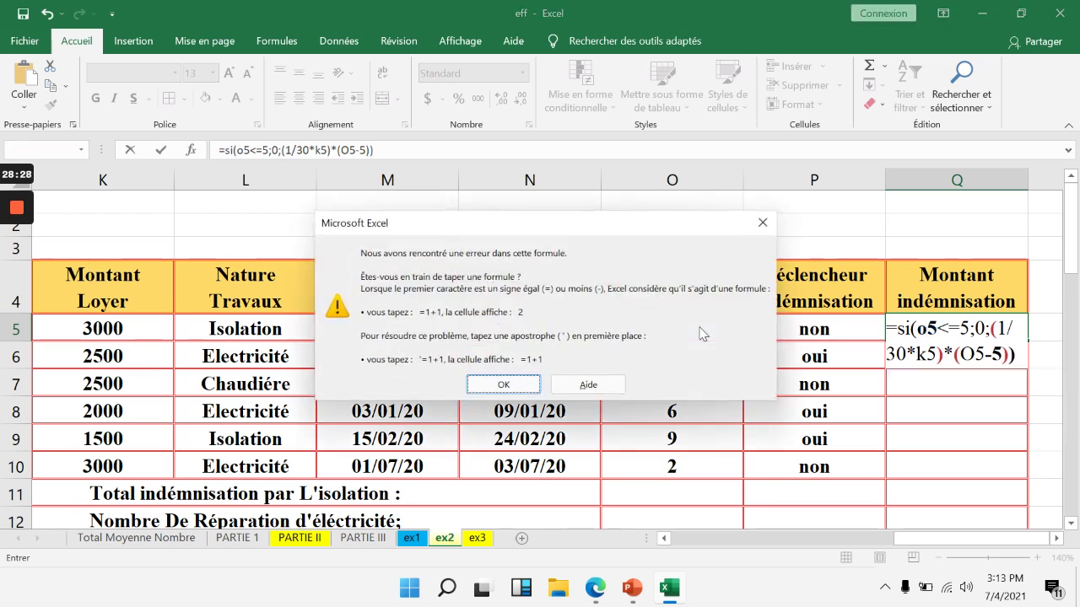
# - Dismiss the formula error, replace both semicolons with commas and validate Q5 as =si(o5<=5,0,(1/30*k5)*(O5-5))
pyautogui.click(762, 223)
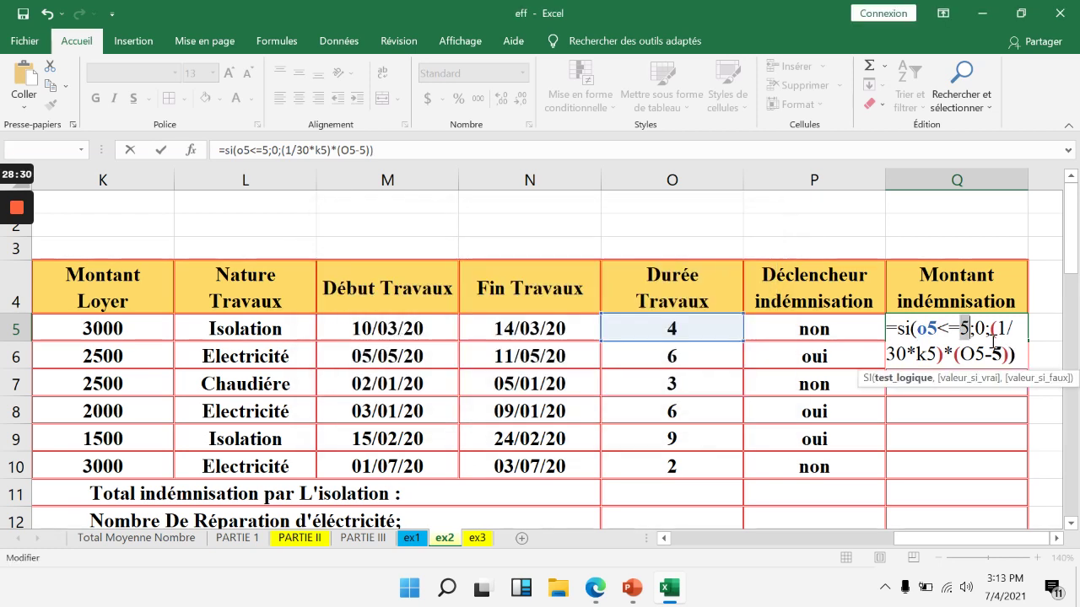
pyautogui.press('BackSpace')
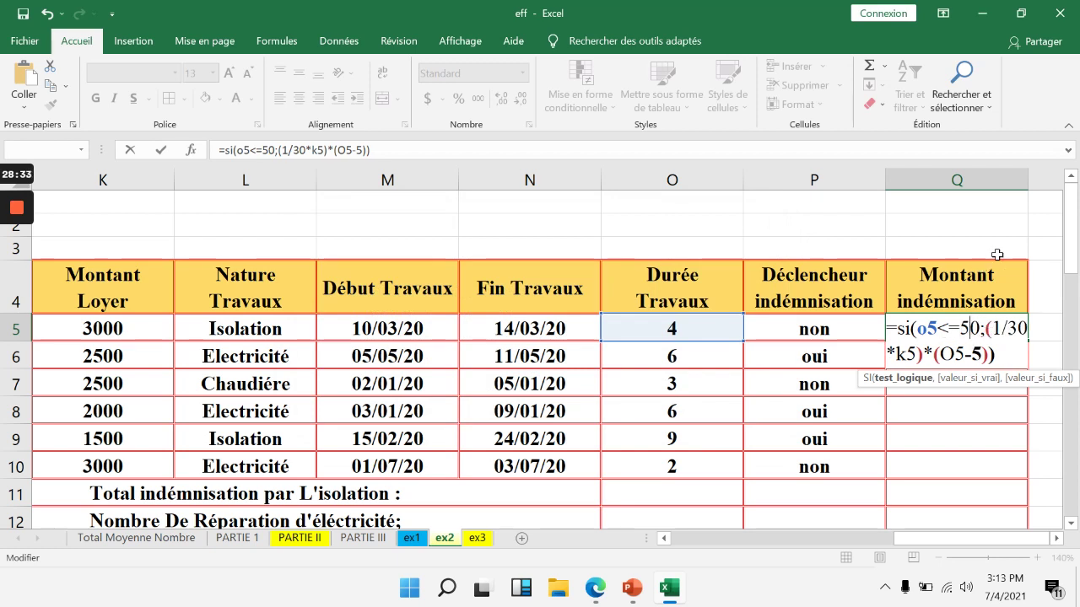
pyautogui.write(',')
pyautogui.click(993, 327)
pyautogui.press('BackSpace')
pyautogui.write(',0,')
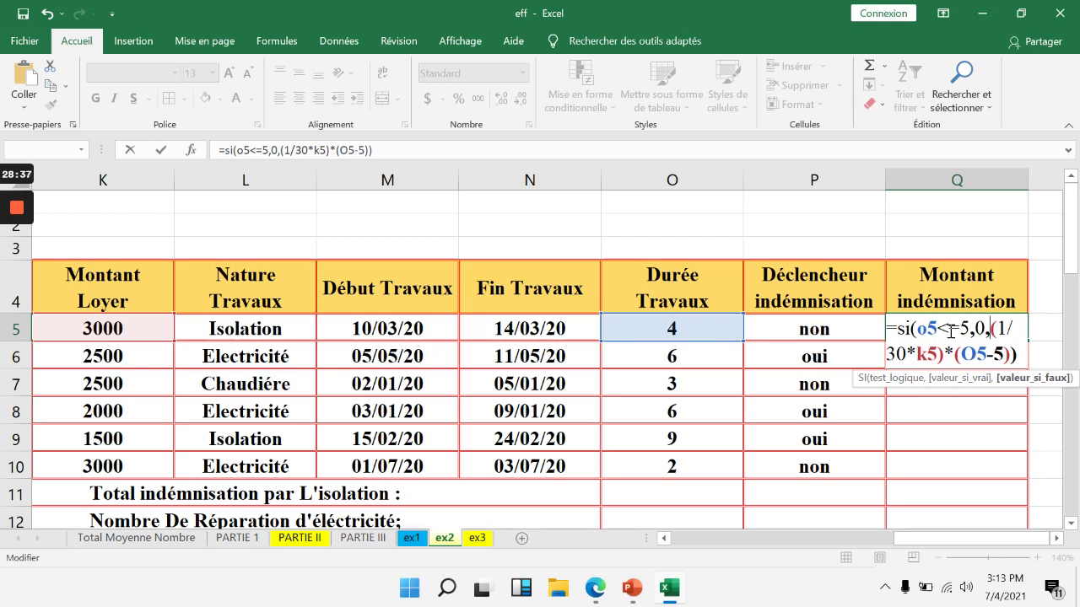
pyautogui.press('Return')
# - Fill the Q5 compensation formula down to Q10 and check the duration cells O5 and O6
pyautogui.click(1017, 332)
pyautogui.moveTo(1028, 343); pyautogui.dragTo(1030, 477)
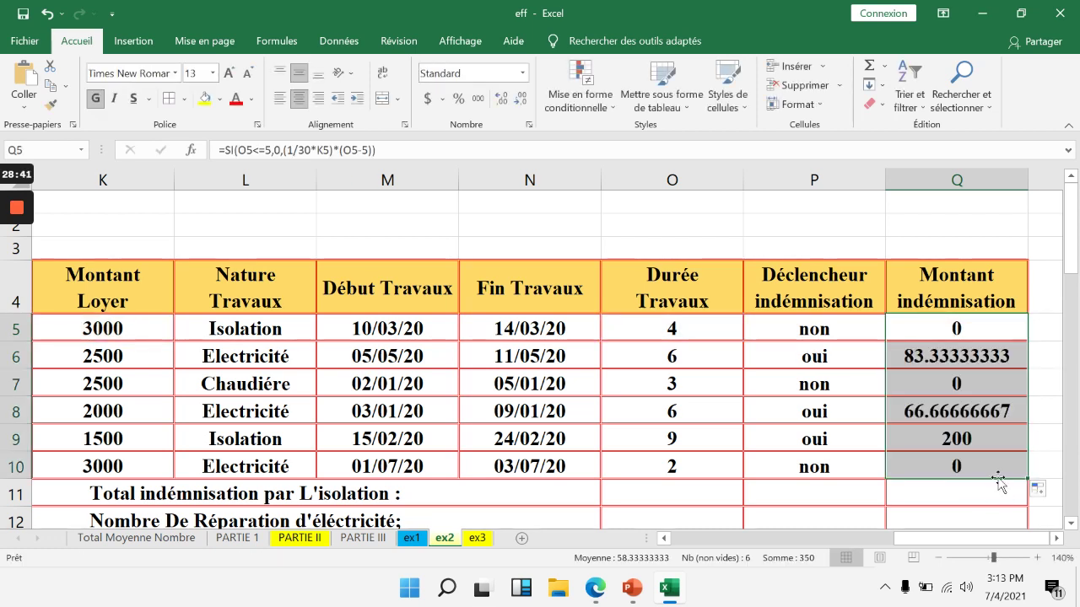
pyautogui.click(992, 469)
pyautogui.click(780, 244)
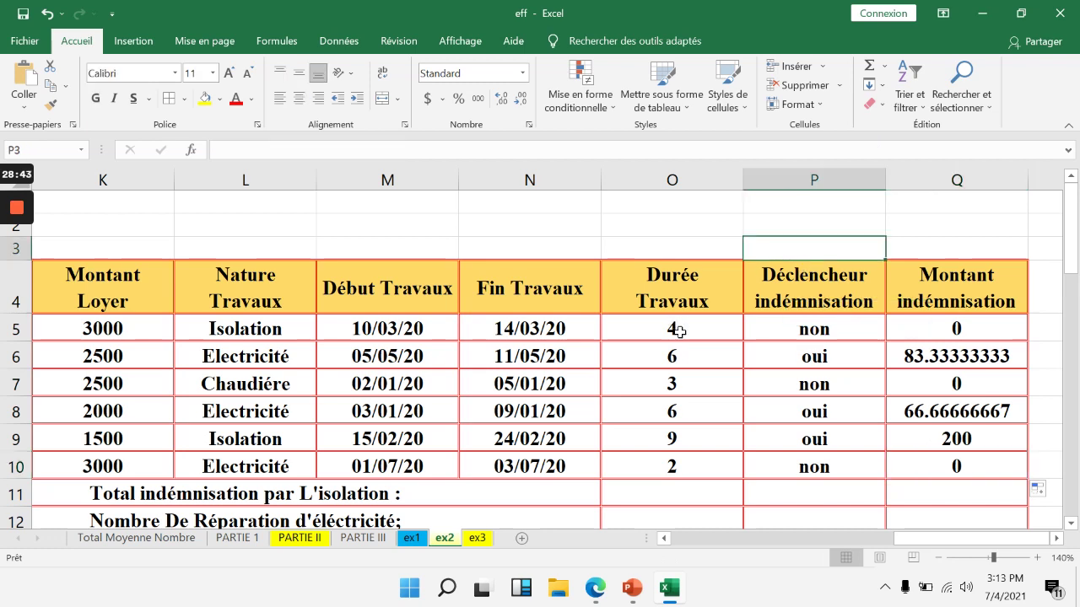
pyautogui.click(674, 329)
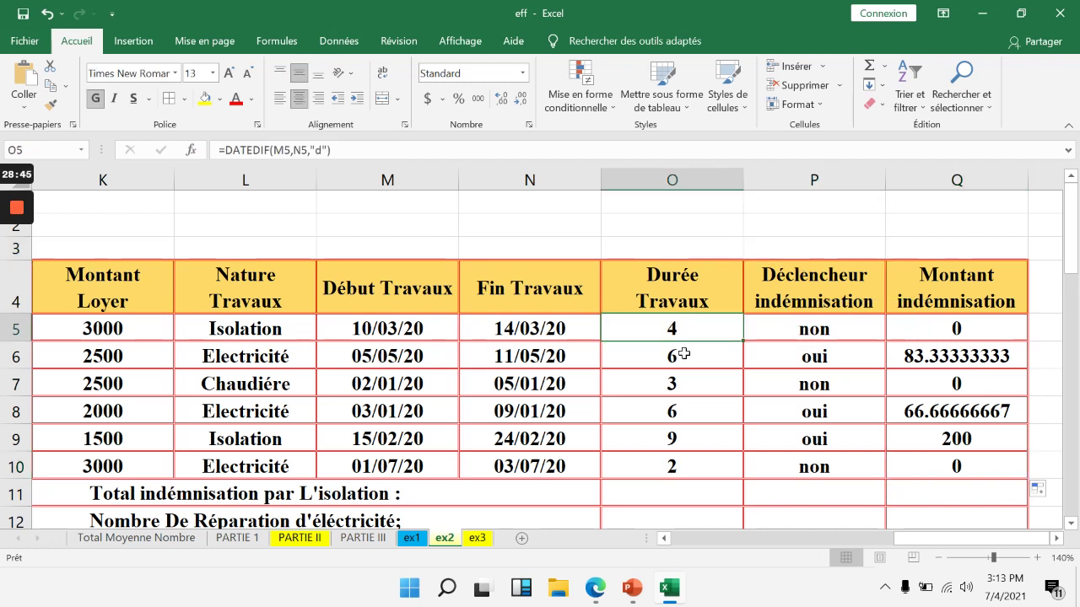
pyautogui.click(685, 355)
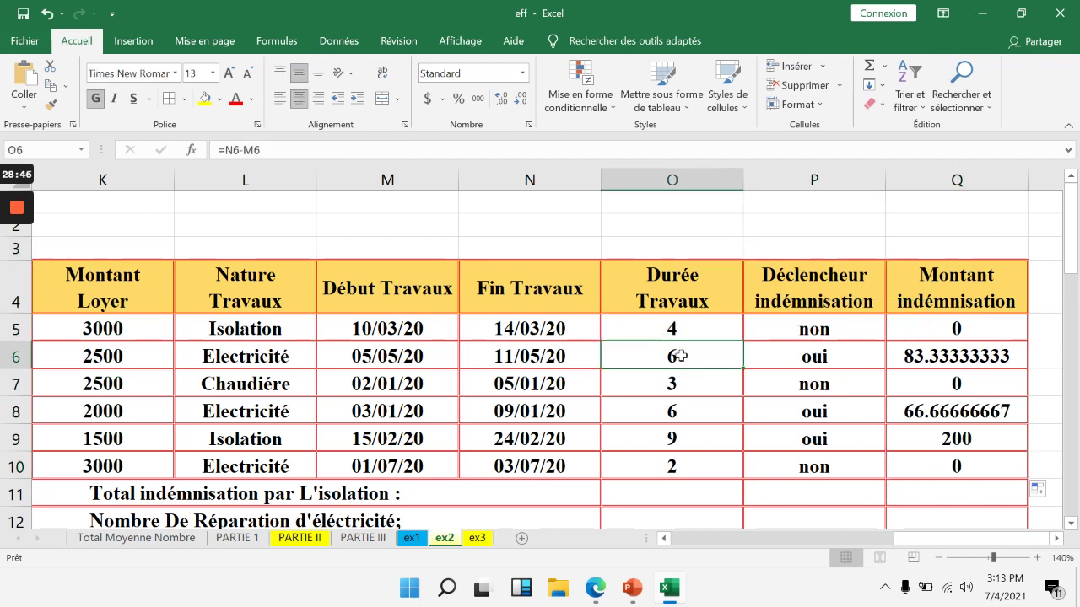
# - Check the row 6 compensation by entering =(1/30*K6)*1 in the empty cell O2
pyautogui.click(679, 230)
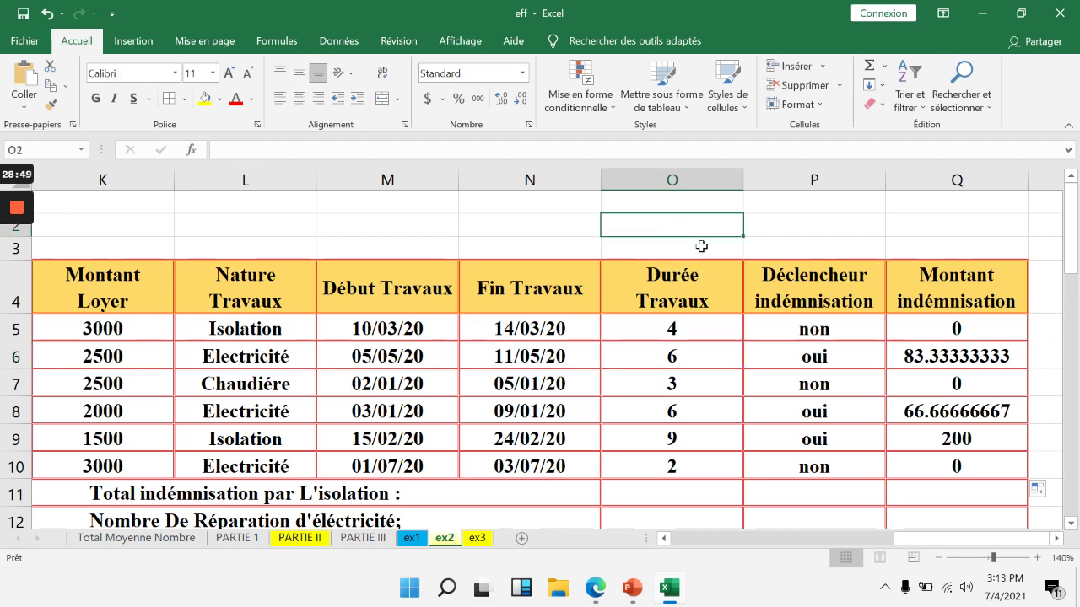
pyautogui.write('=')
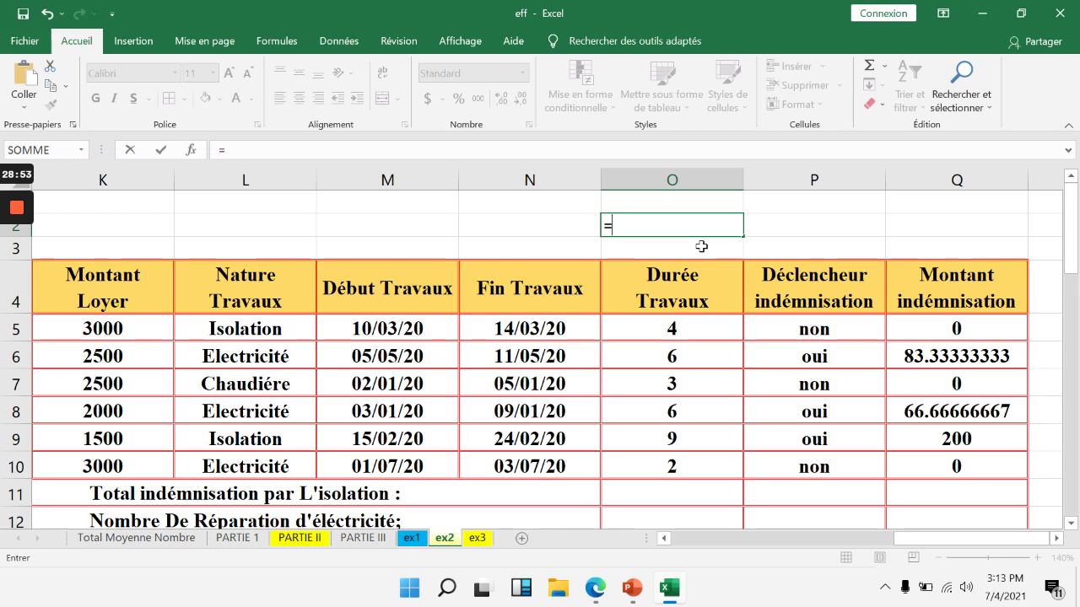
pyautogui.write('1/30*')
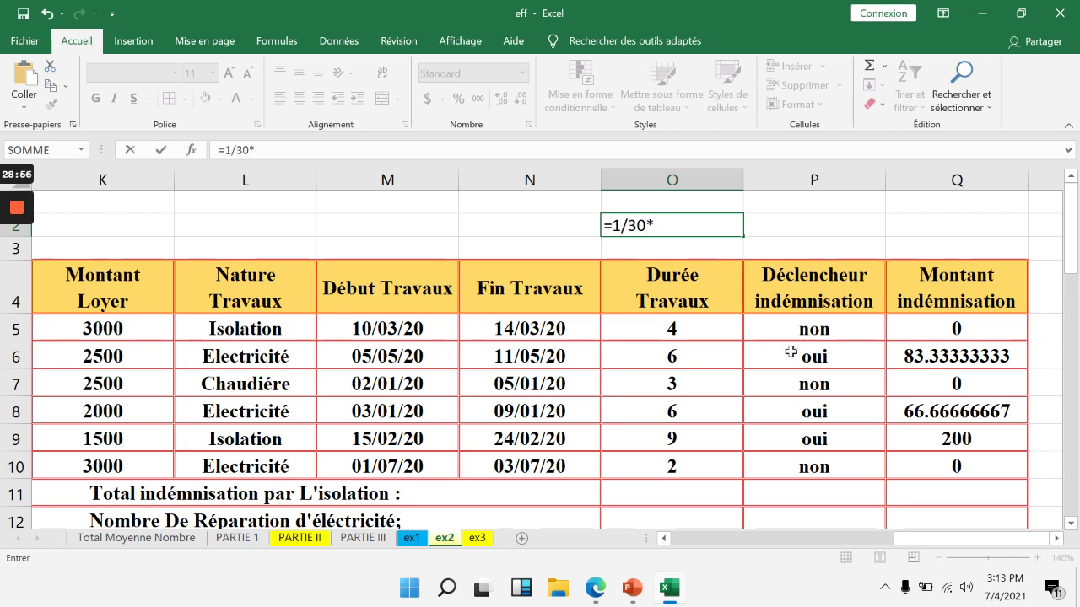
pyautogui.click(147, 356)
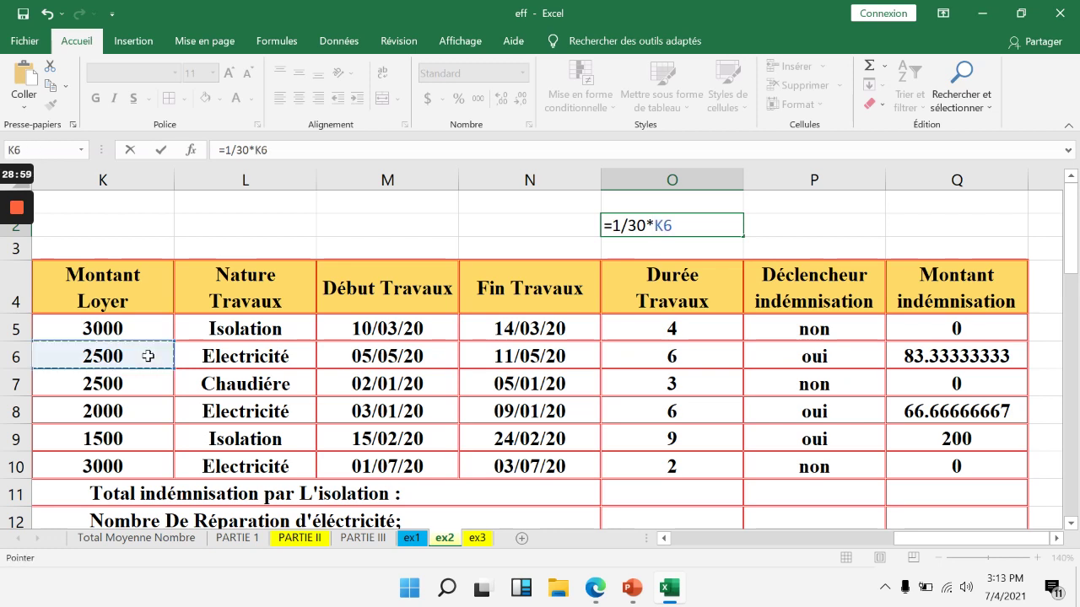
pyautogui.click(616, 226)
pyautogui.write('(')
pyautogui.click(707, 220)
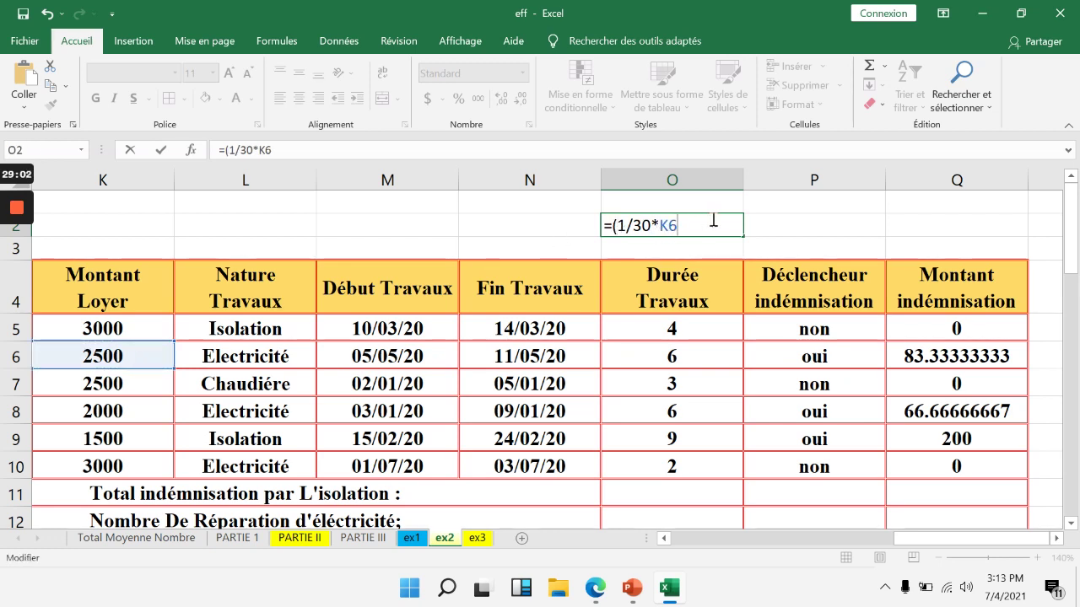
pyautogui.write(')*1')
pyautogui.press('Return')
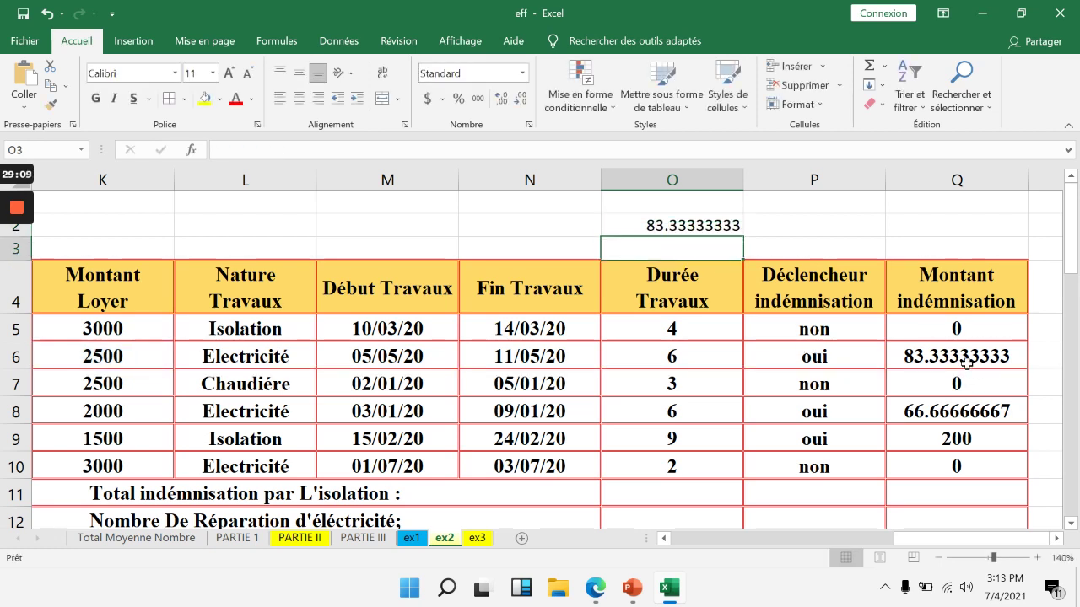
# - Check the row 9 compensation by replacing the test formula in O2 with =(1/30*1500)*4
pyautogui.click(679, 440)
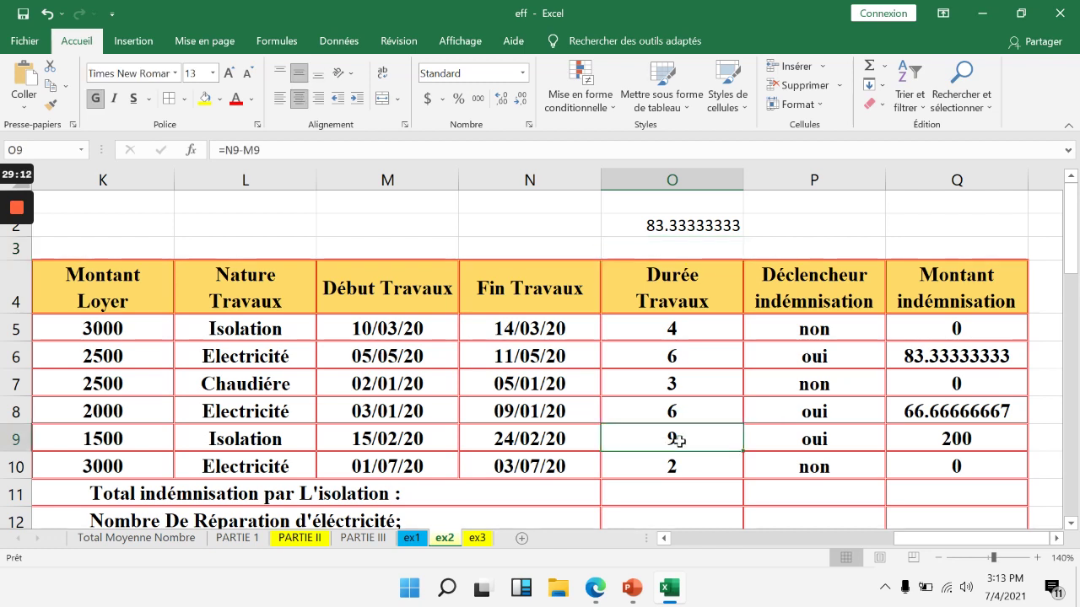
pyautogui.click(701, 232)
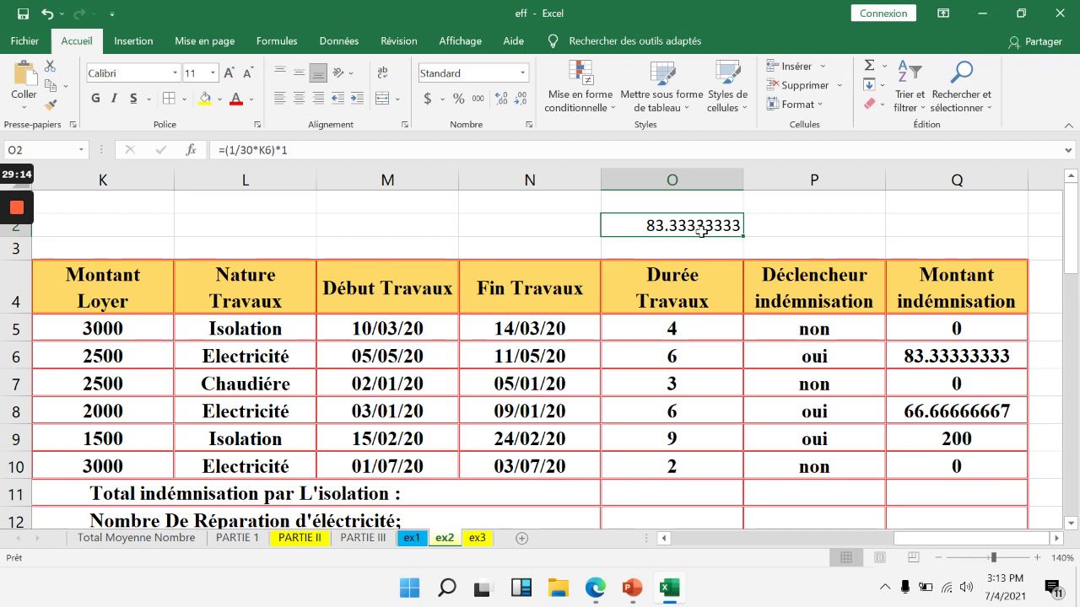
pyautogui.write('=(1/30*')
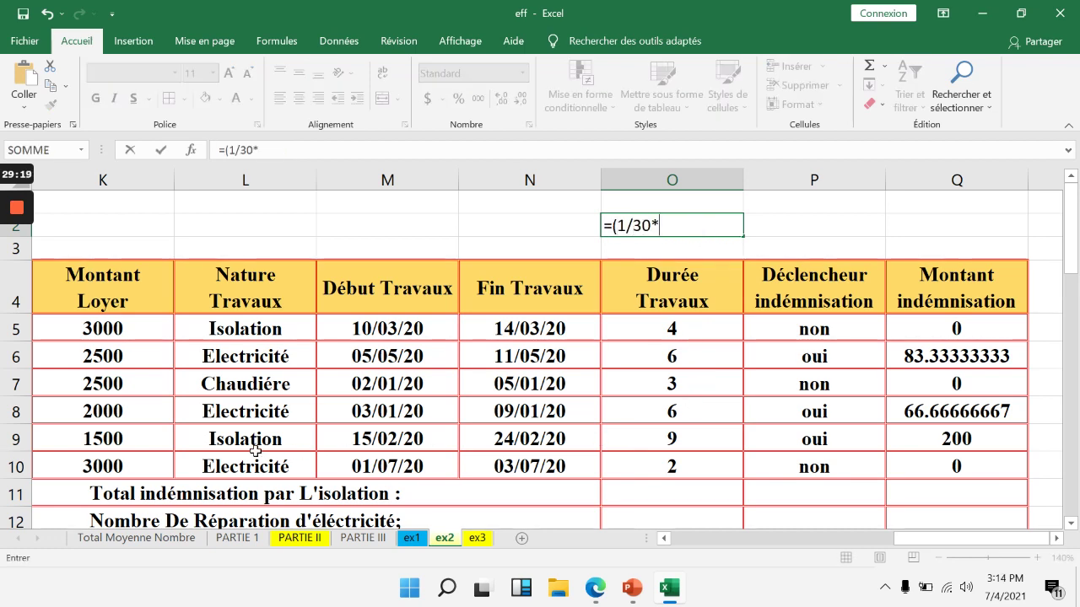
pyautogui.write('1500)')
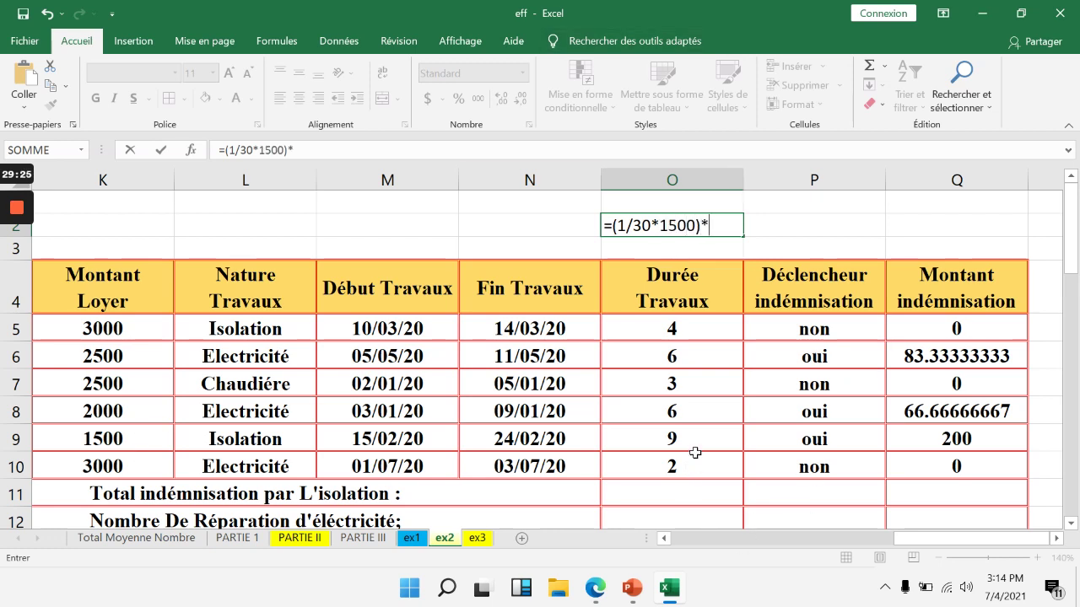
pyautogui.write('*4')
pyautogui.press('Return')
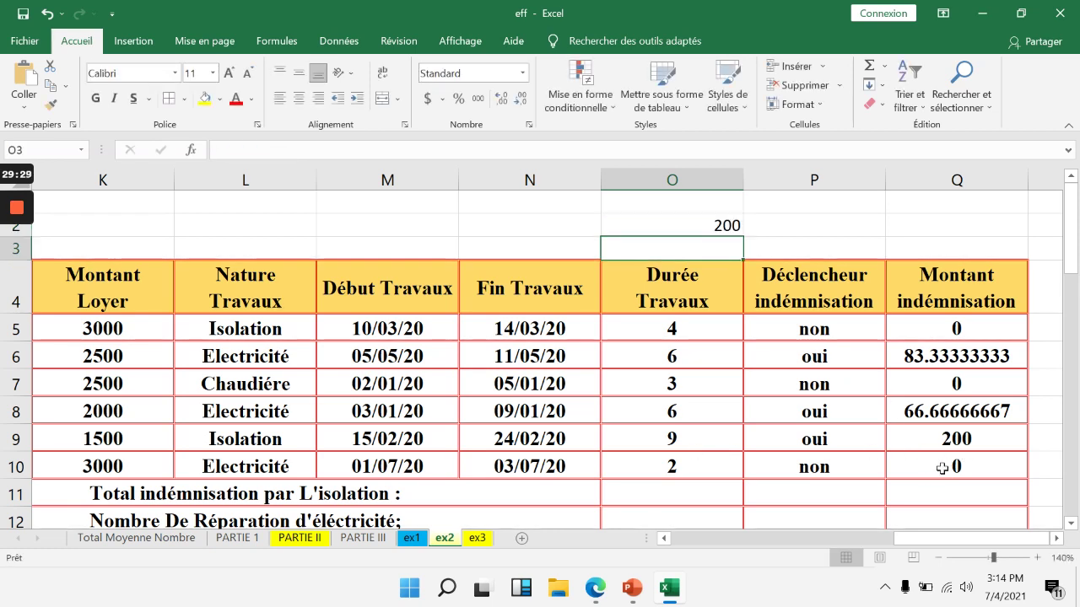
# - Review the Q5 compensation formula and read exam question 4 about the total compensation for isolation works
pyautogui.doubleClick(938, 331)
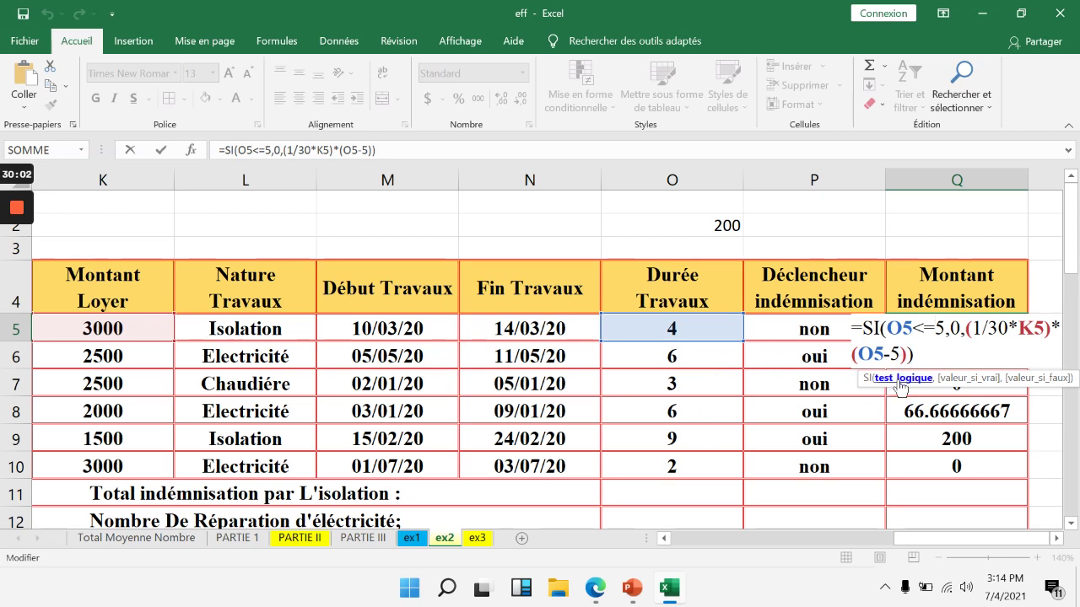
pyautogui.press('Return')
pyautogui.scroll(-10, 641, 436)
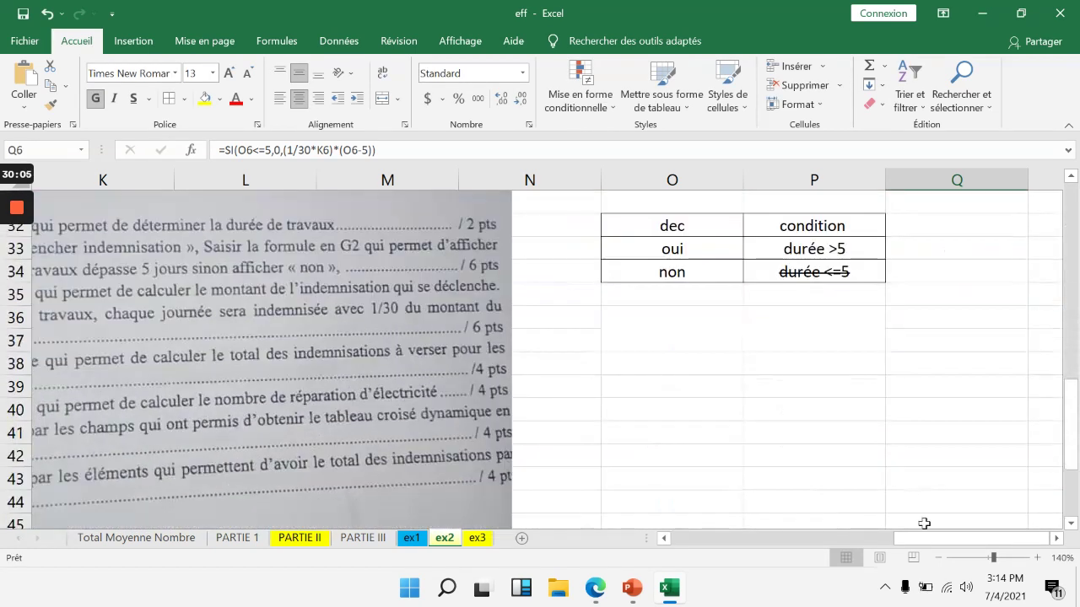
pyautogui.hscroll(-3, 924, 531)
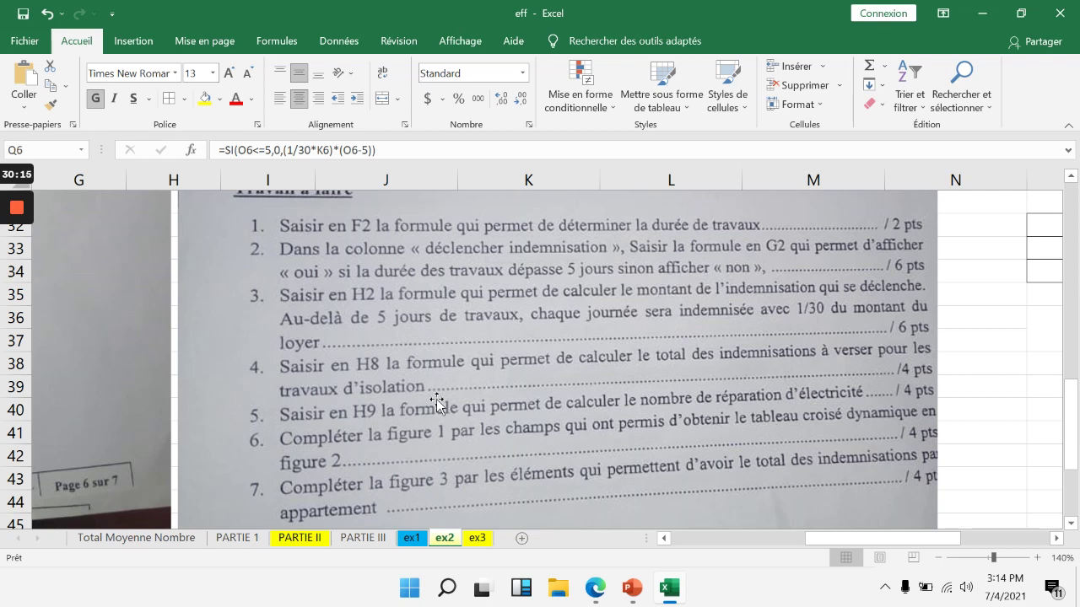
pyautogui.scroll(7, 436, 399)
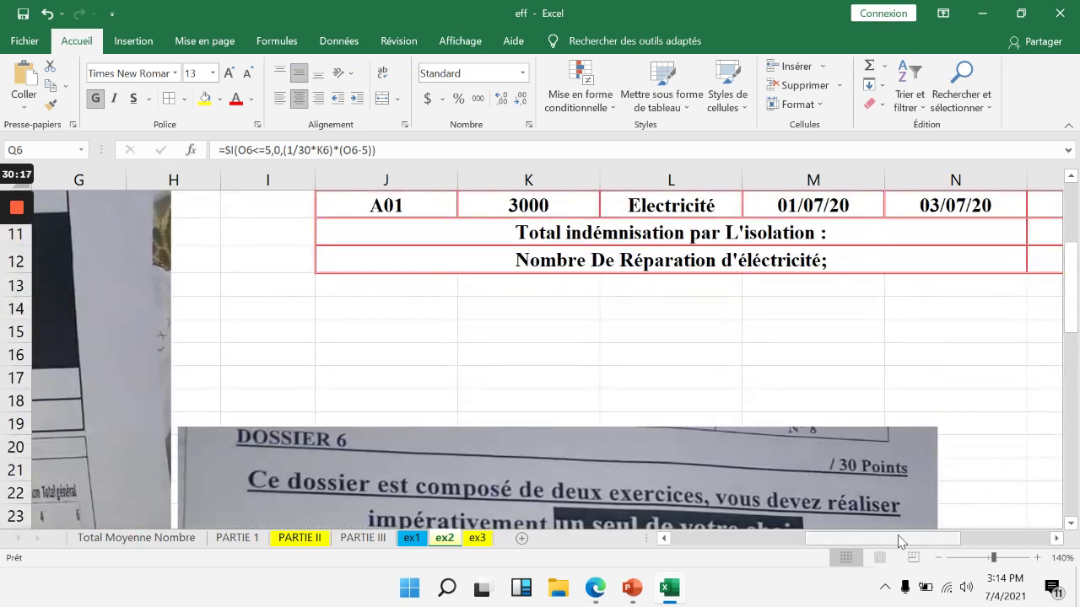
pyautogui.moveTo(898, 540); pyautogui.dragTo(987, 541)
pyautogui.scroll(2, 473, 390)
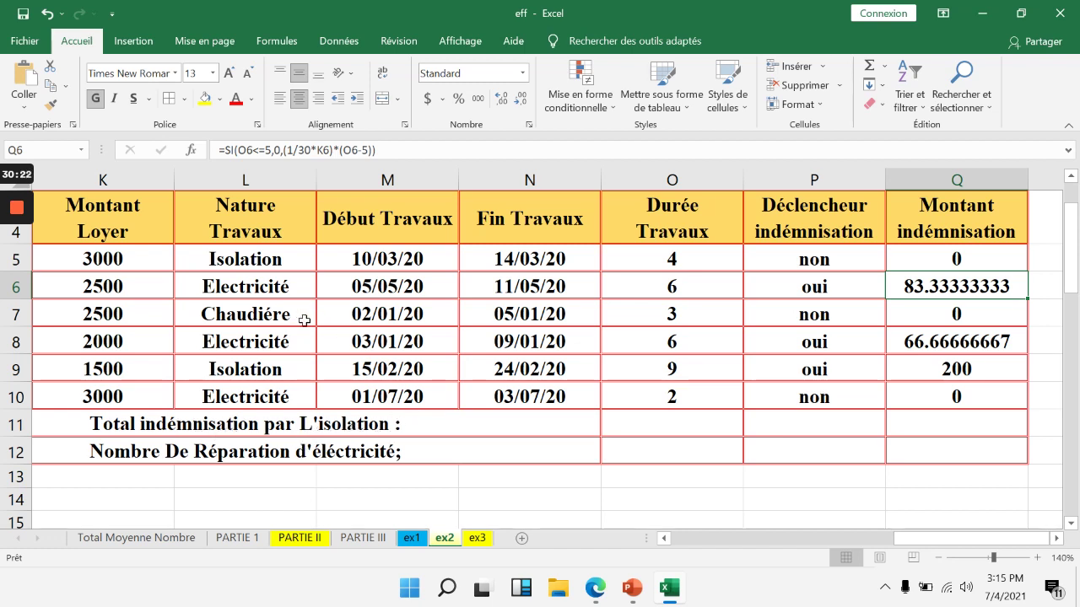
# - Merge and center cells O11:Q11 beside the Total indémnisation par L'isolation label
pyautogui.click(344, 428)
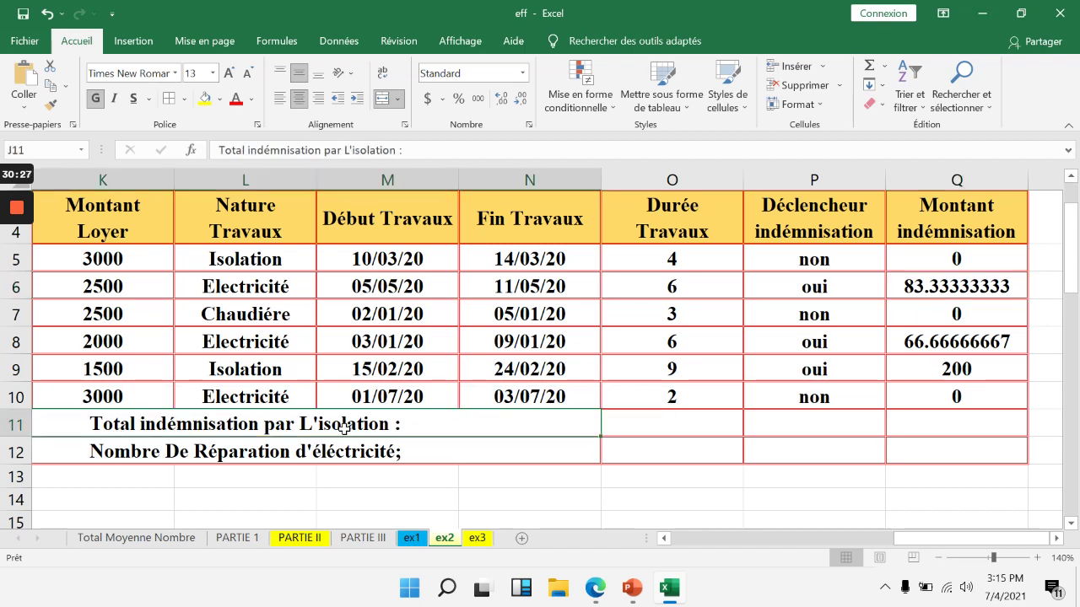
pyautogui.moveTo(639, 427); pyautogui.dragTo(939, 424)
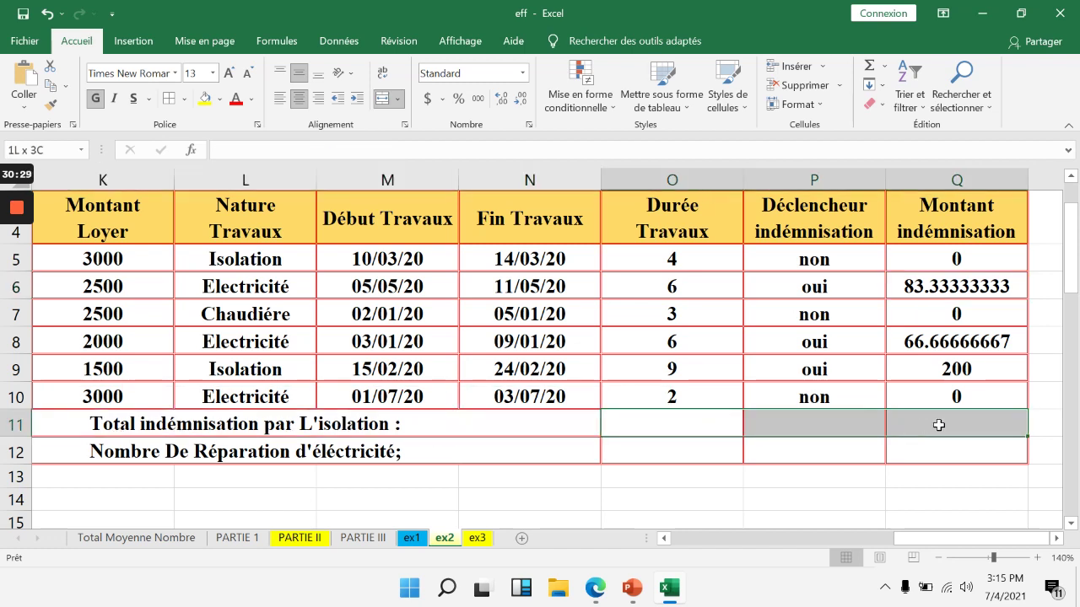
pyautogui.click(383, 98)
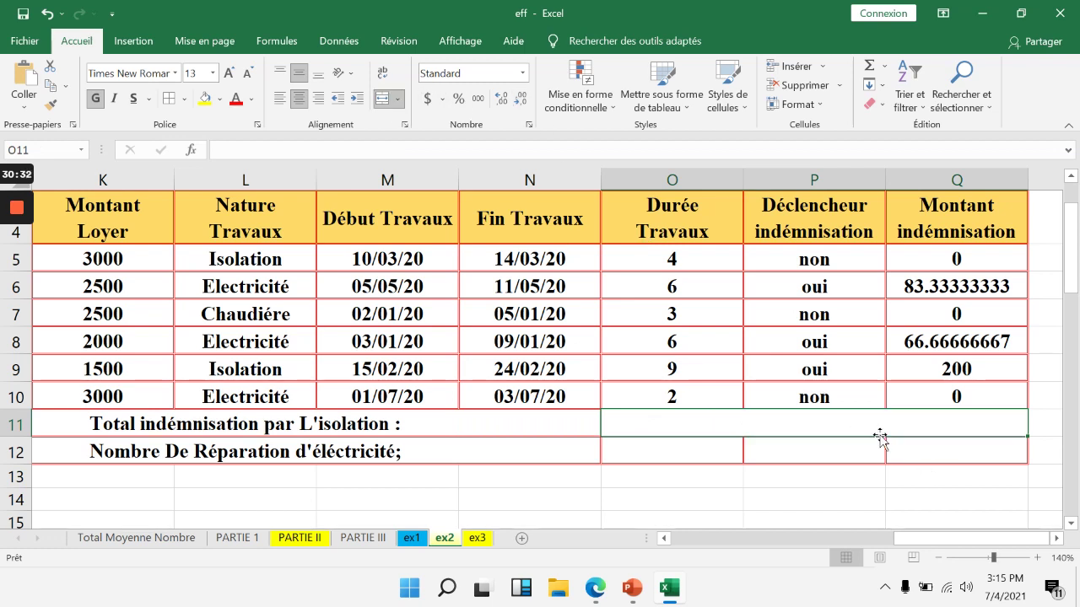
# - Enter =somme.si(l5:l10,"isalation",Q5:Q10) in the merged cell O11 to total the isolation compensation
pyautogui.write('=somme')
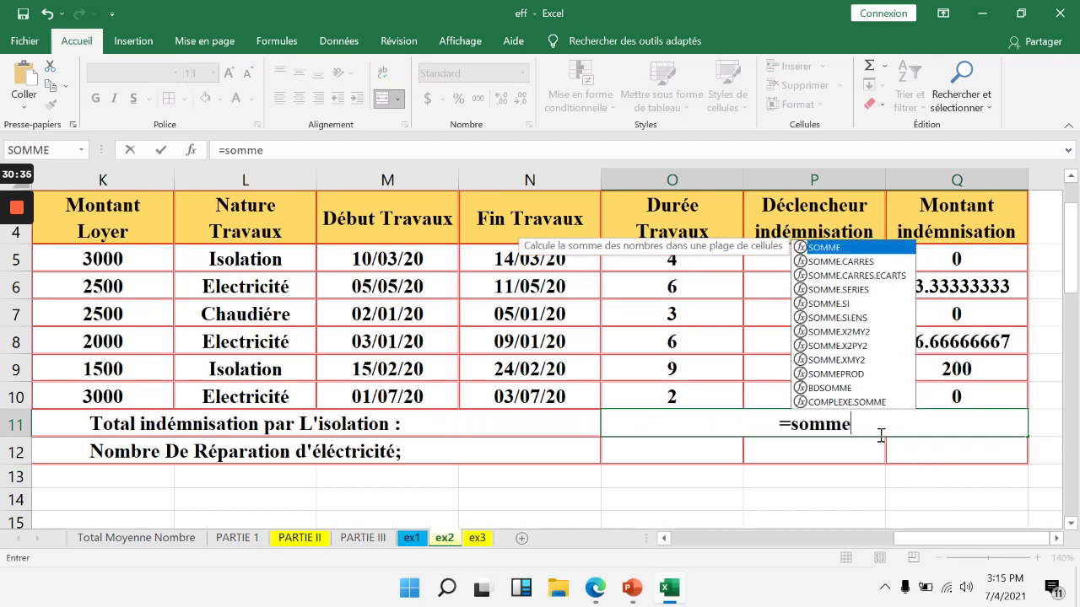
pyautogui.write('.si')
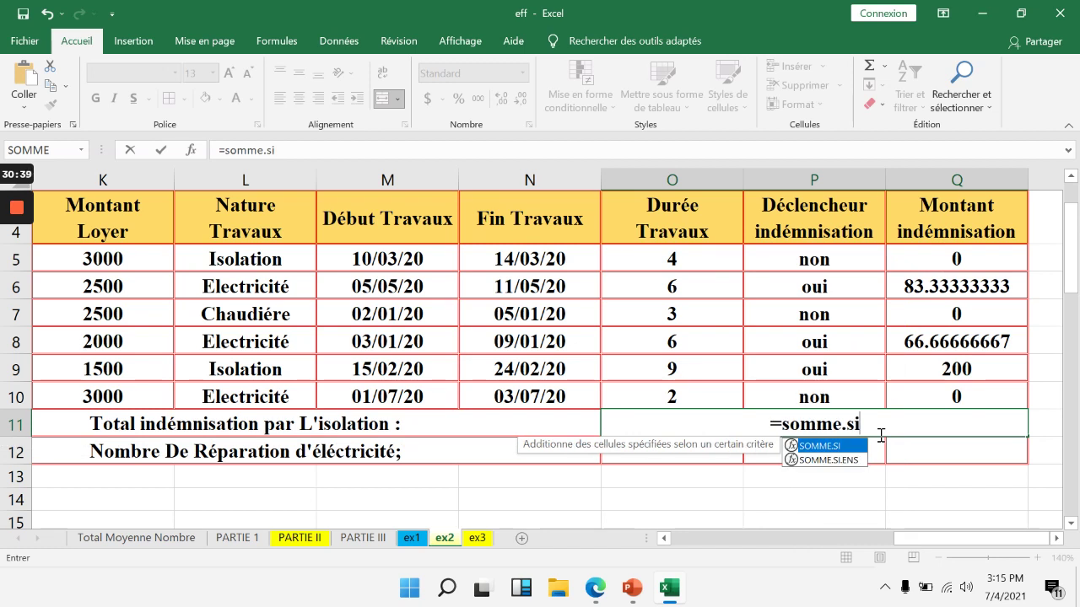
pyautogui.write('(')
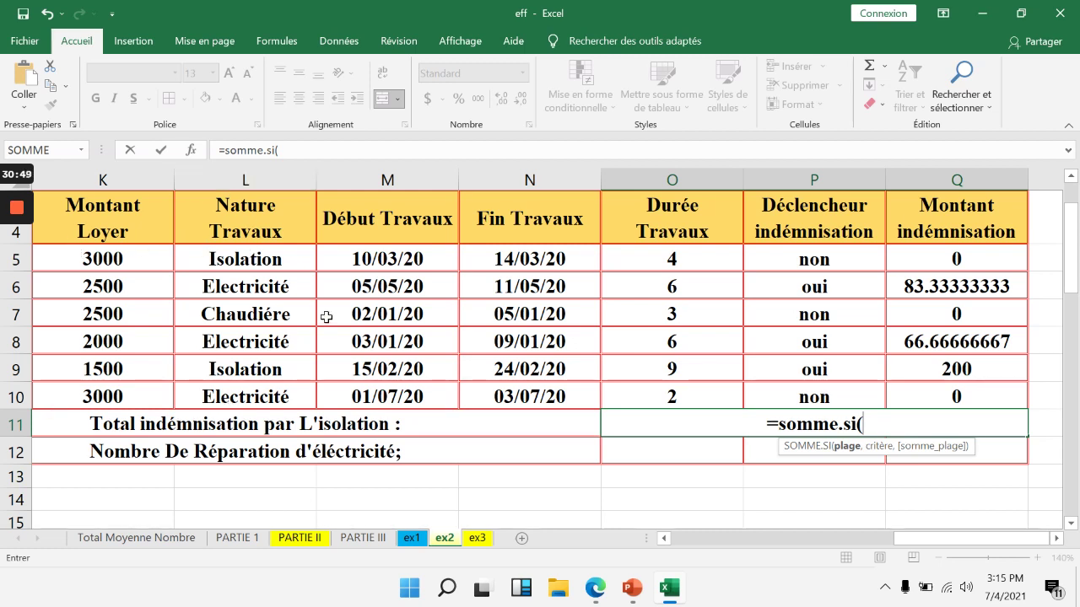
pyautogui.write('l5:')
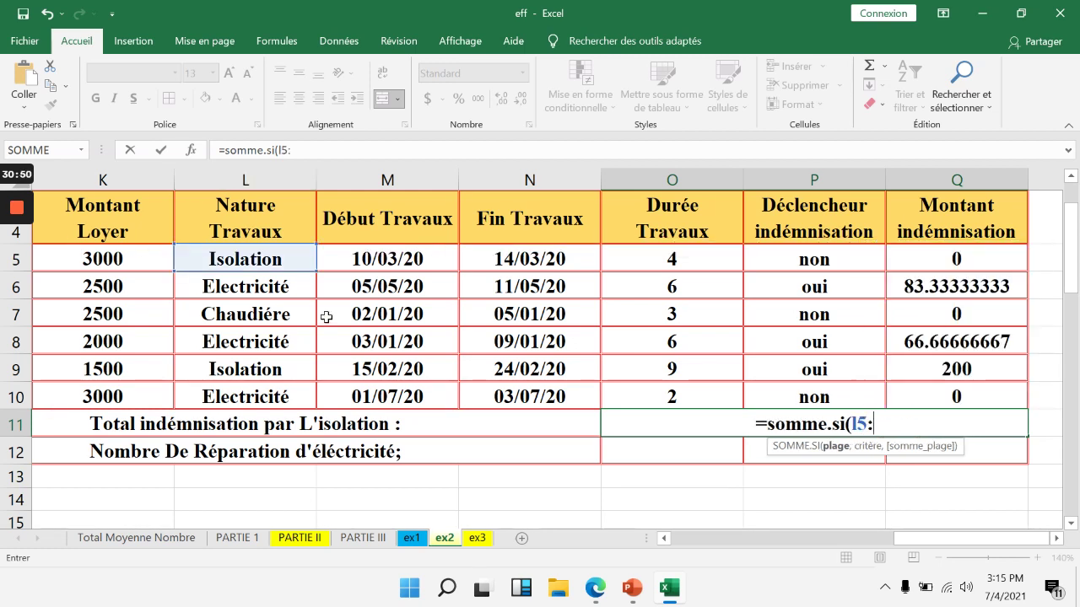
pyautogui.write('l10')
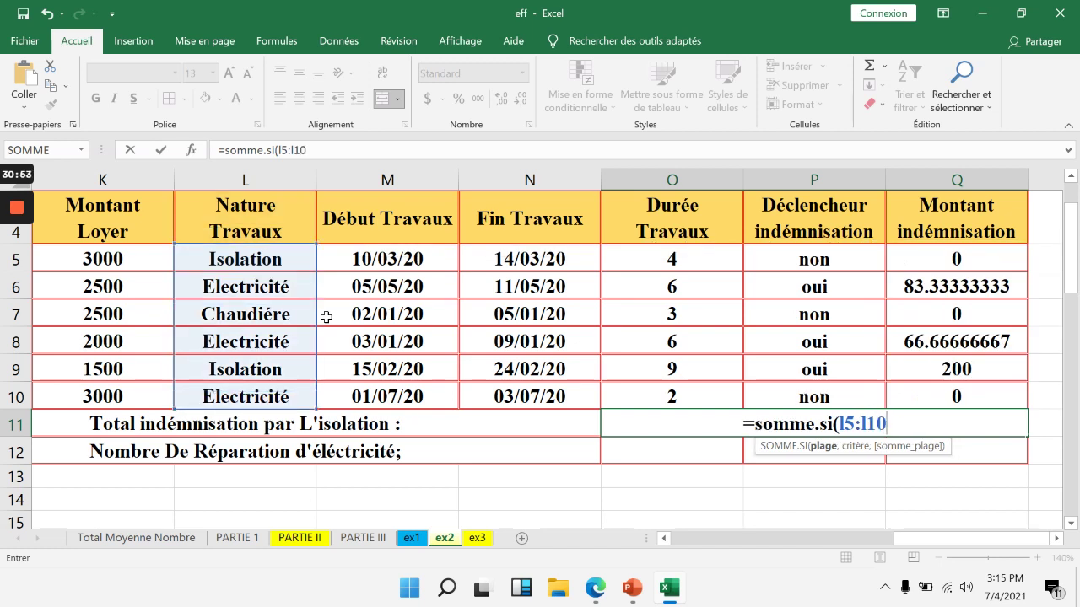
pyautogui.write(',')
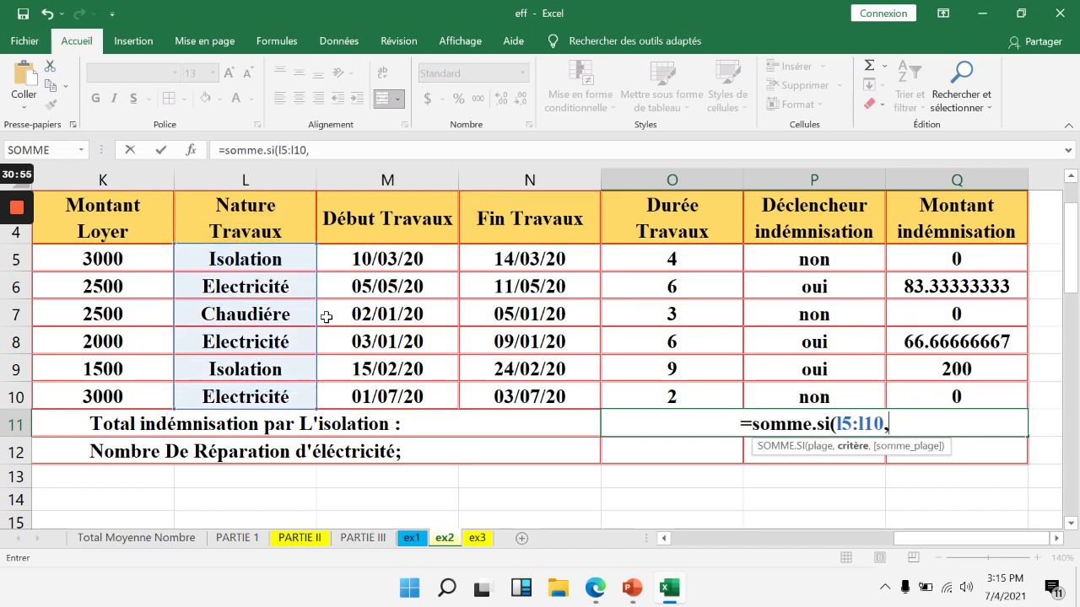
pyautogui.write('"')
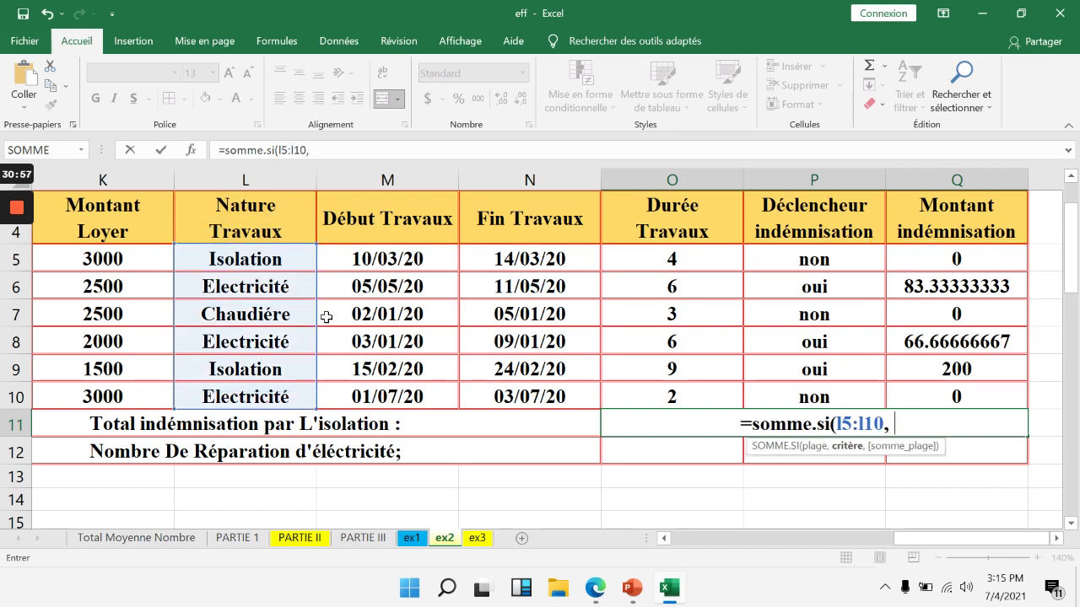
pyautogui.write('isalation"')
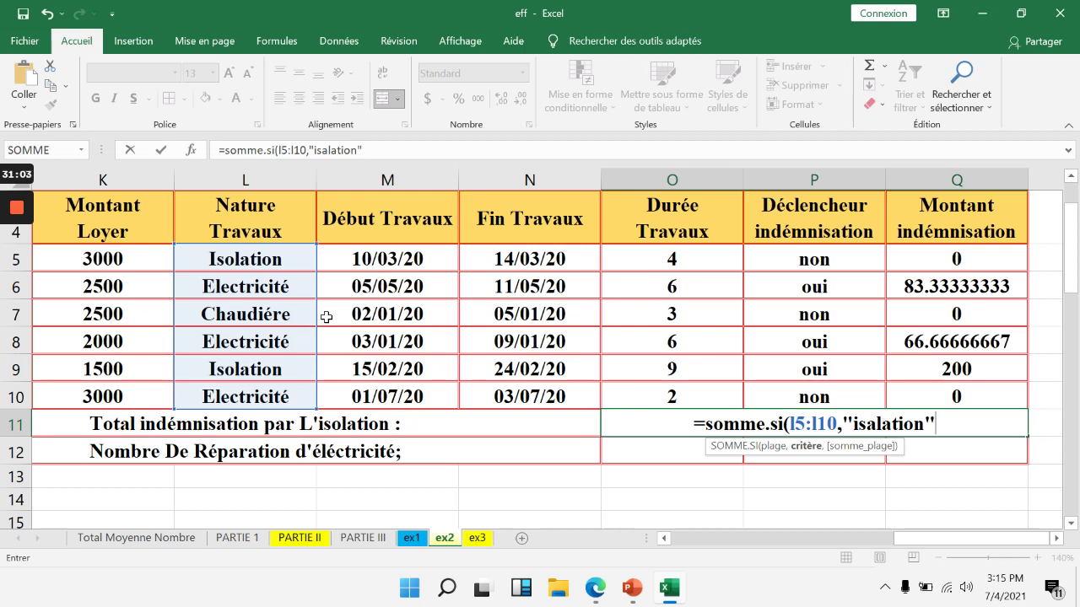
pyautogui.write(',')
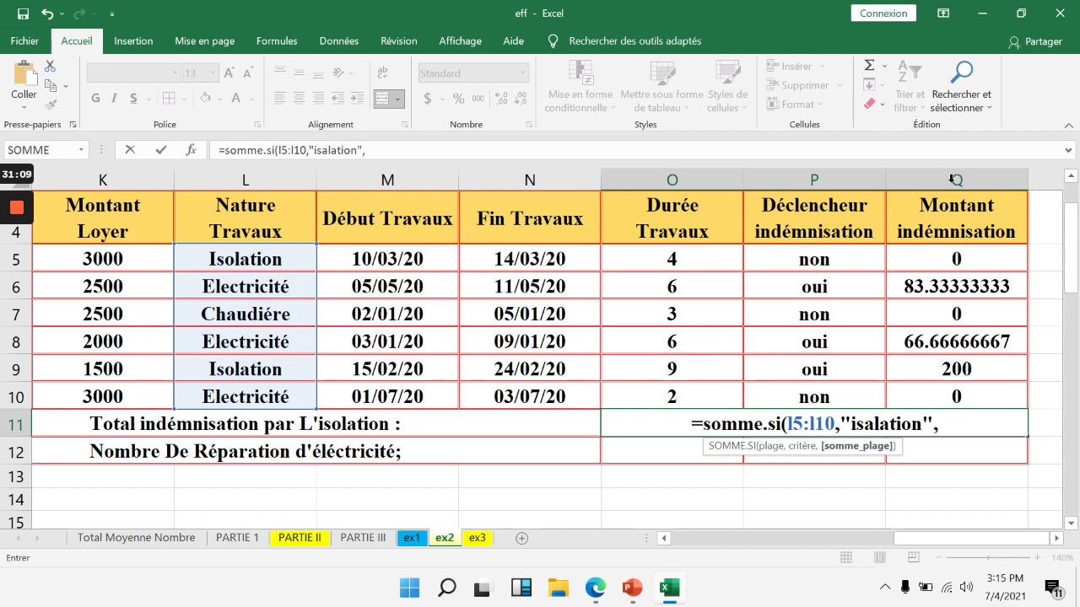
pyautogui.write('Q5:')
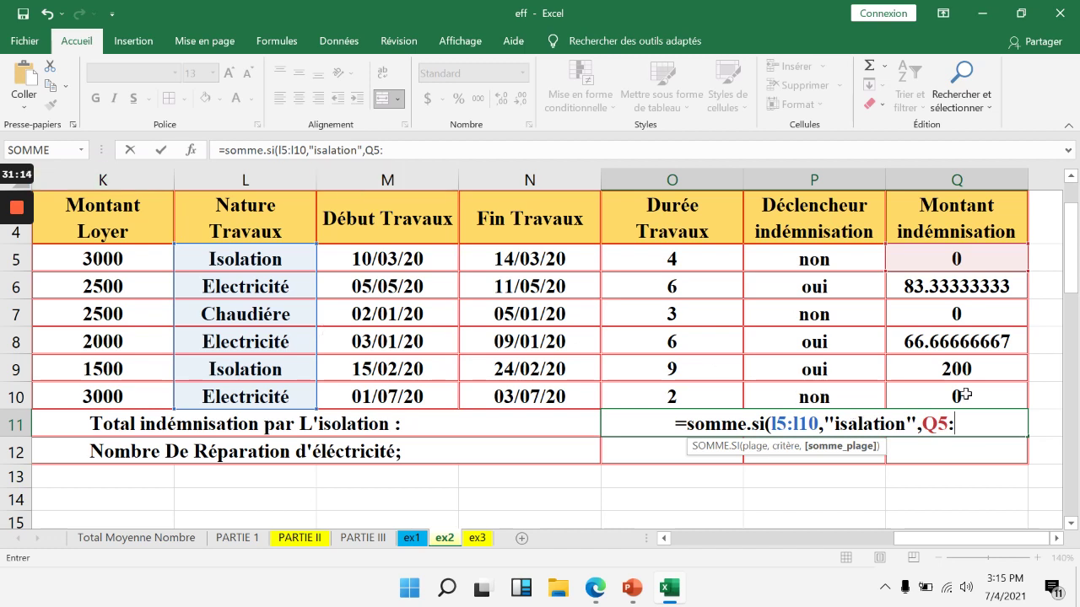
pyautogui.write('Q10)')
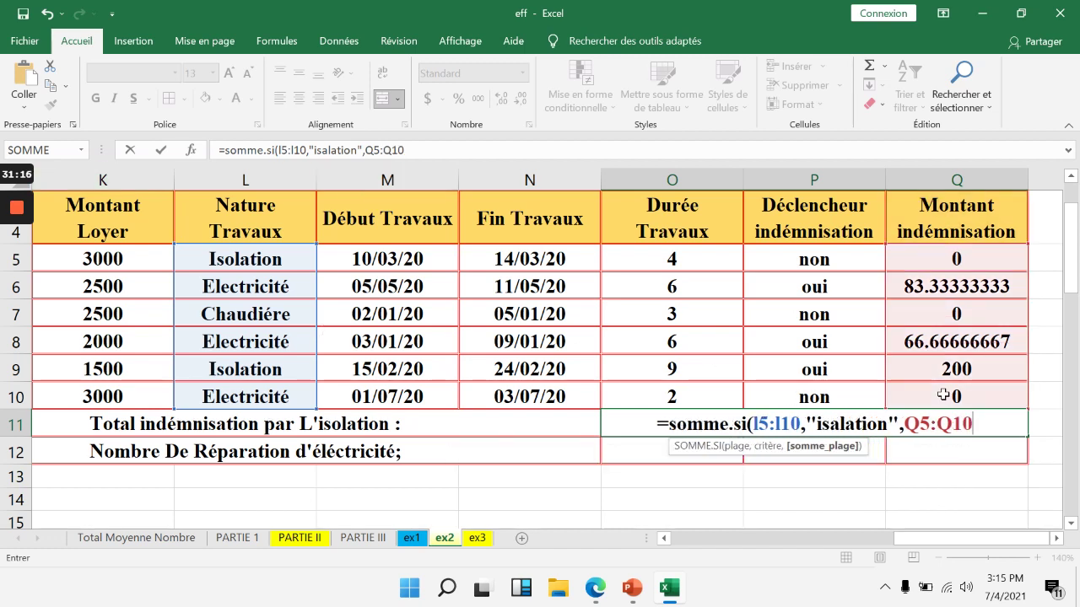
pyautogui.press('Return')
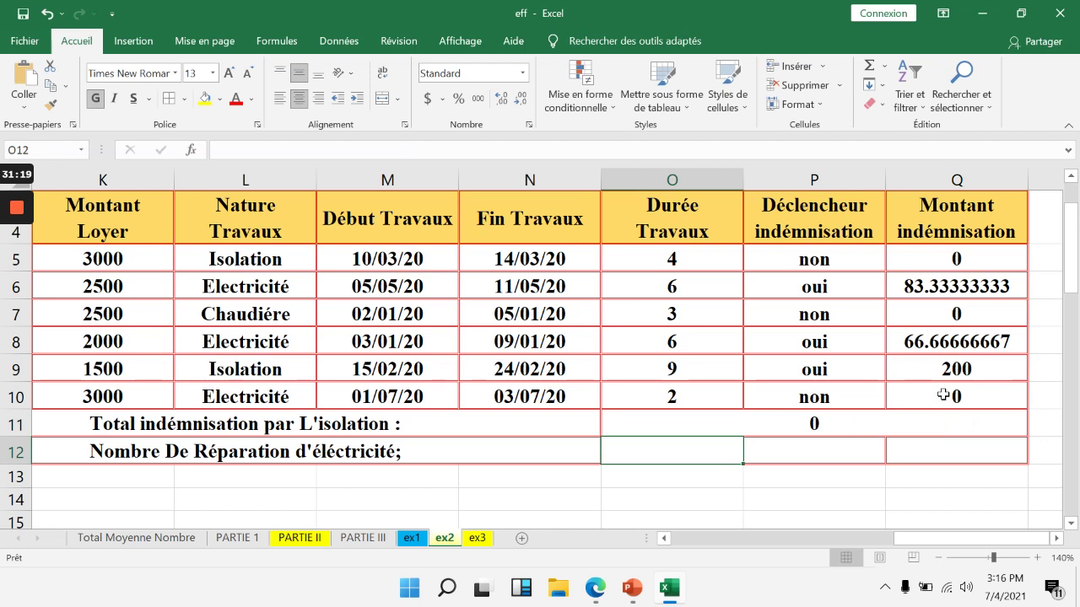
# - Check the spelling of Isolation in L9 and correct the criterion in the O11 SOMME.SI formula to "isolation"
pyautogui.doubleClick(306, 367)
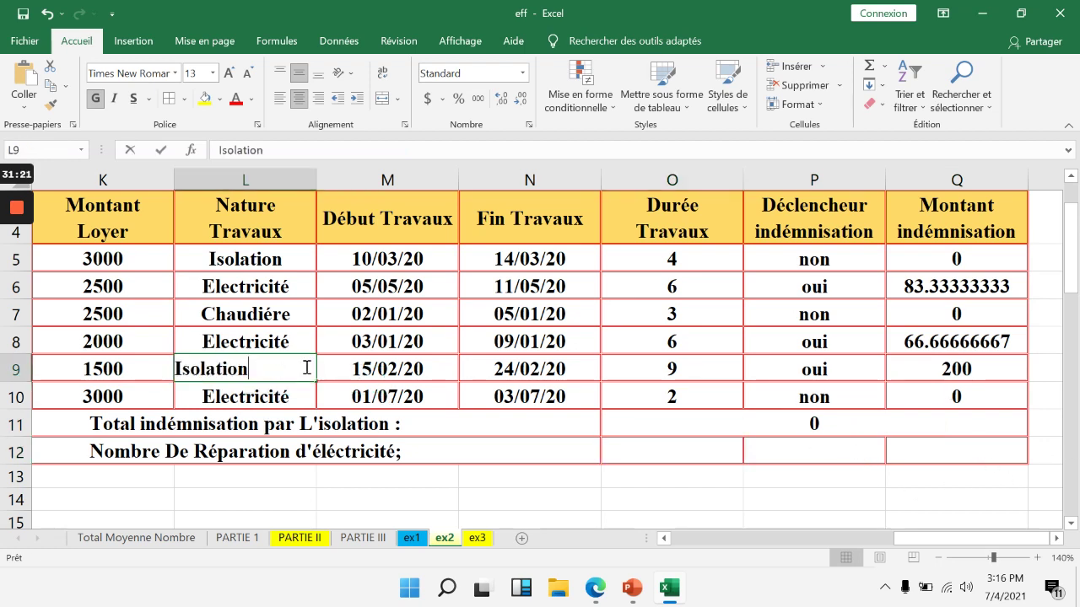
pyautogui.click(835, 420)
pyautogui.doubleClick(835, 422)
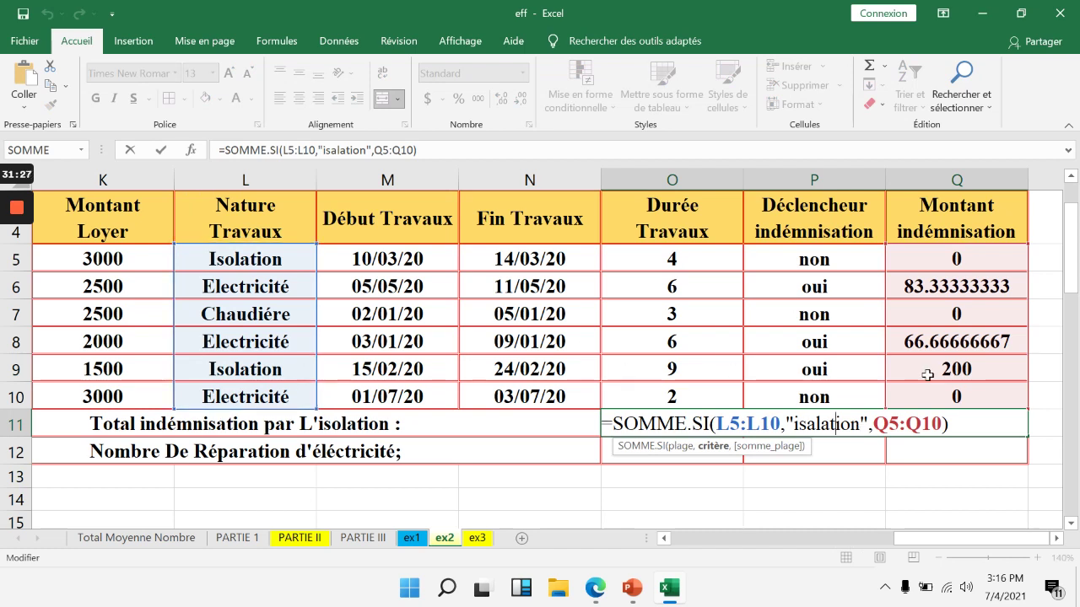
pyautogui.click(813, 425)
pyautogui.press('BackSpace')
pyautogui.write('o')
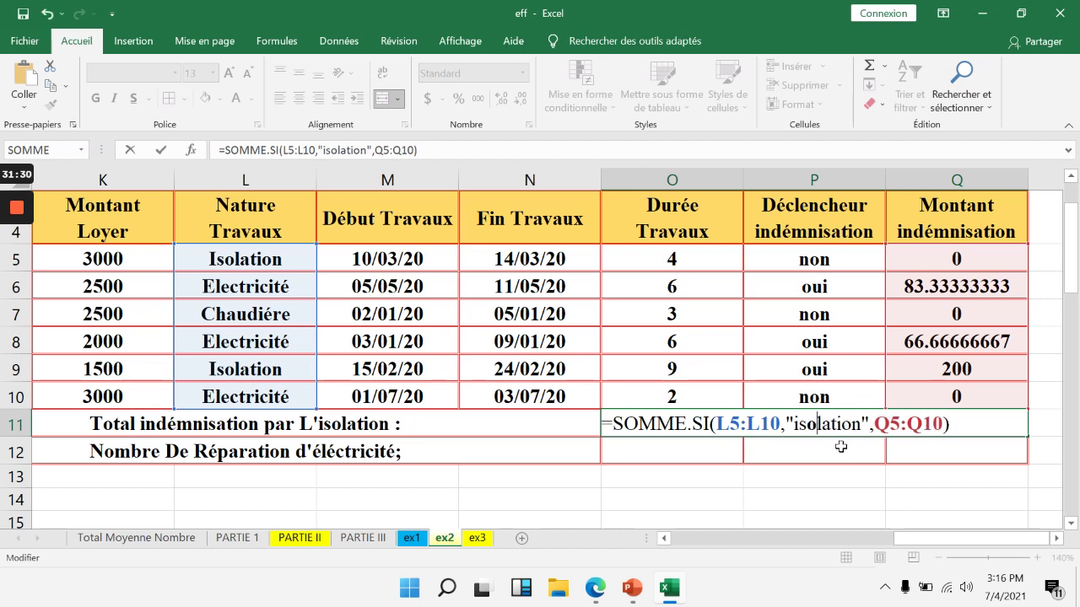
pyautogui.press('Return')
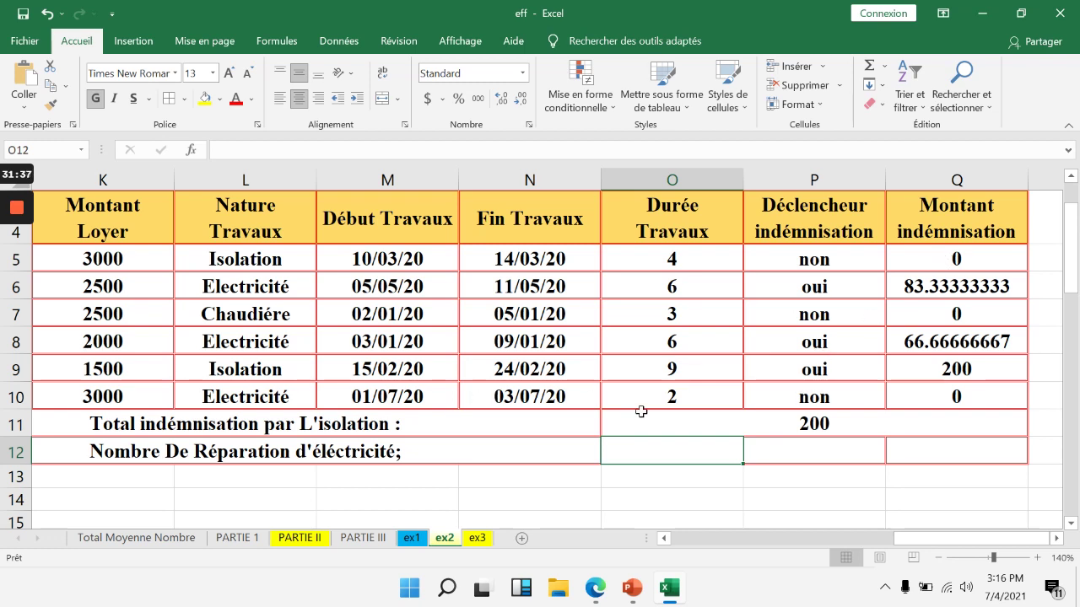
# - Review the SOMME.SI formula and its referenced ranges in the Total indémnisation par L'isolation cell O11
pyautogui.click(680, 413)
pyautogui.doubleClick(680, 414)
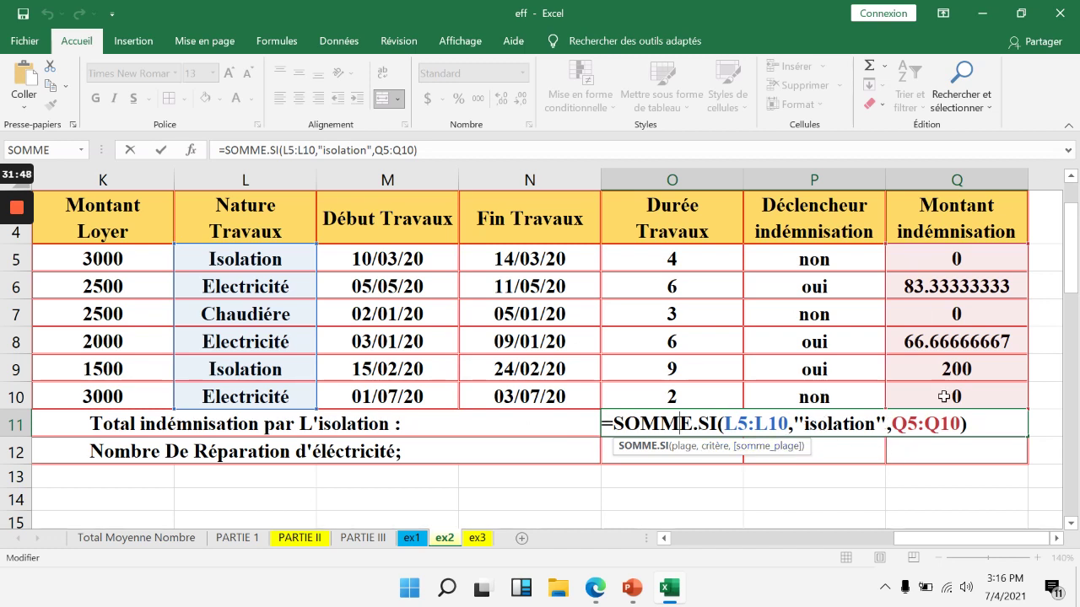
pyautogui.press('Return')
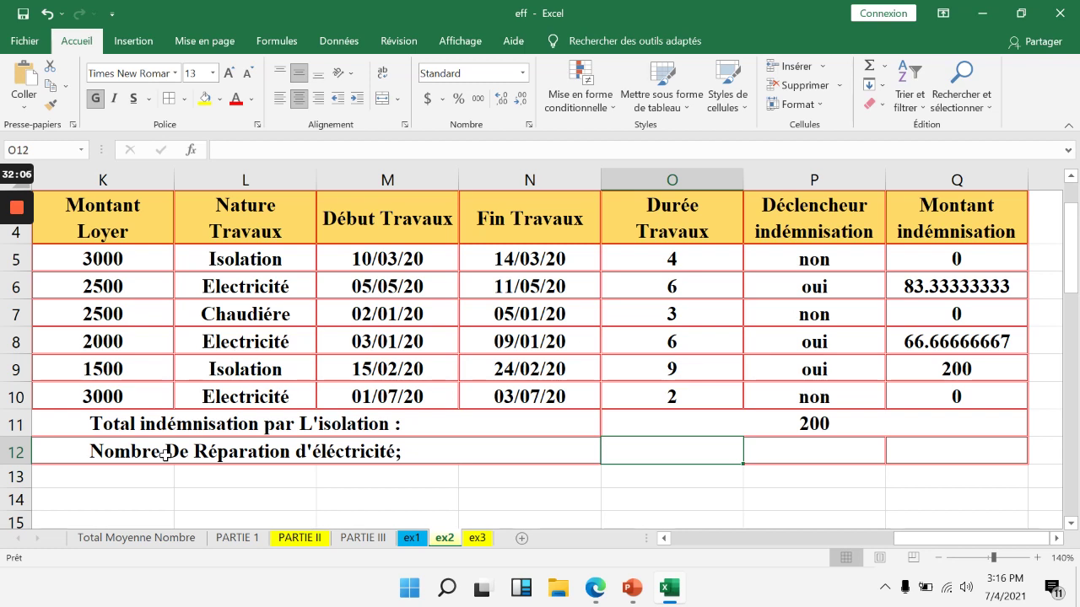
# - Merge and center O12:Q12 and enter =nb.si(L5:L10,"electricité") there to count the electricity repairs
pyautogui.moveTo(710, 458); pyautogui.dragTo(924, 448)
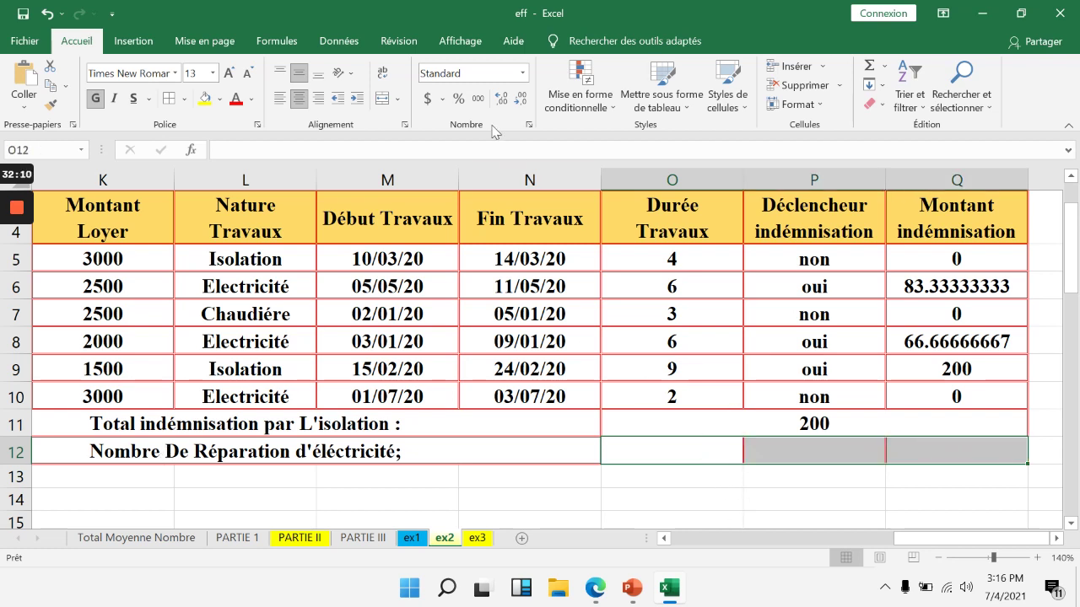
pyautogui.click(382, 98)
pyautogui.doubleClick(831, 445)
pyautogui.write('=nb.')
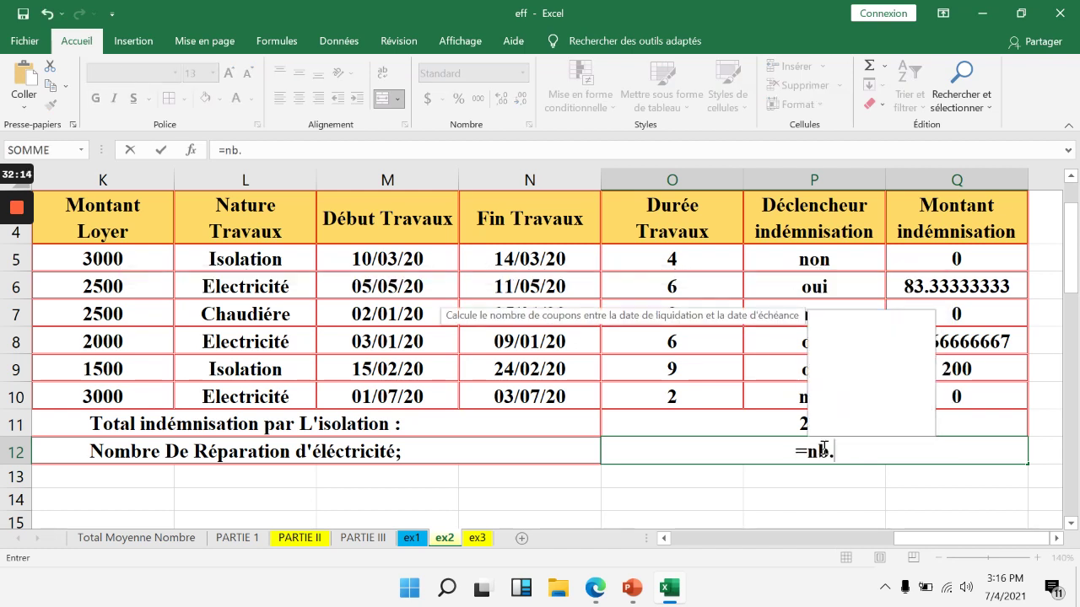
pyautogui.write('si(')
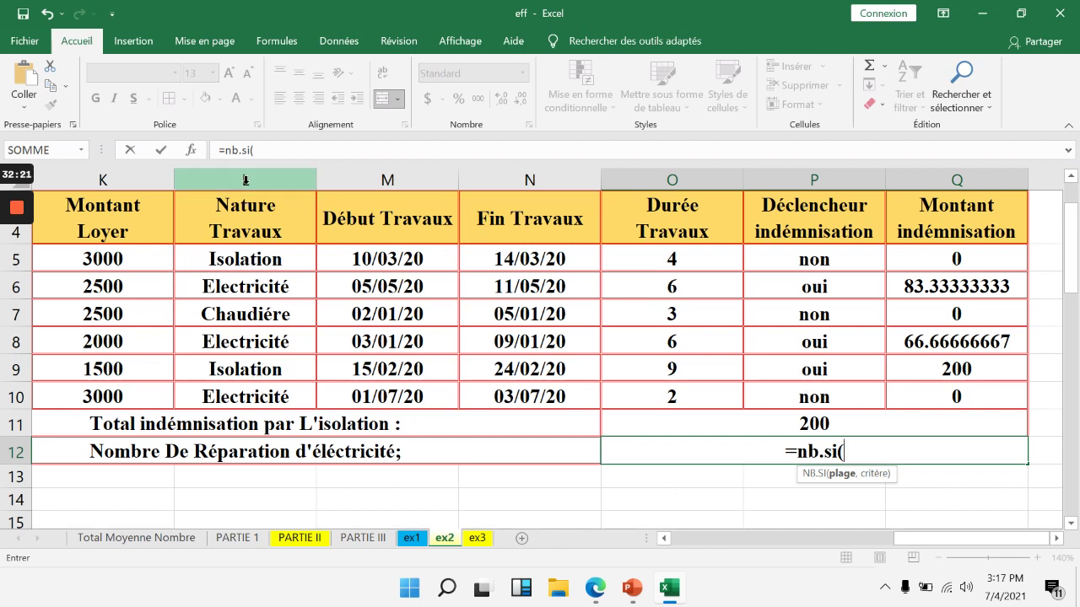
pyautogui.write('L5')
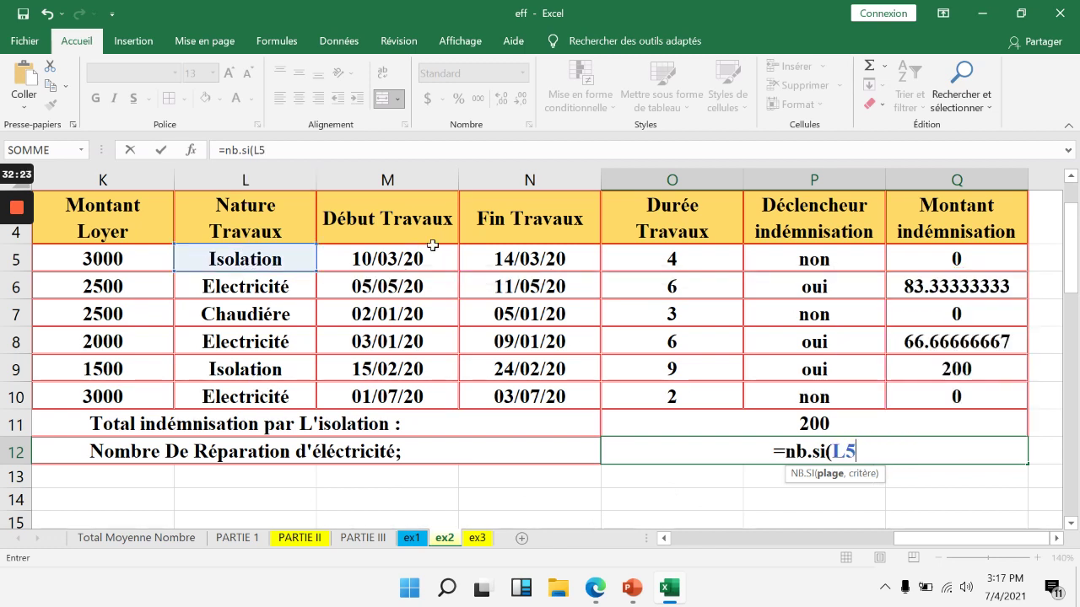
pyautogui.write(':L')
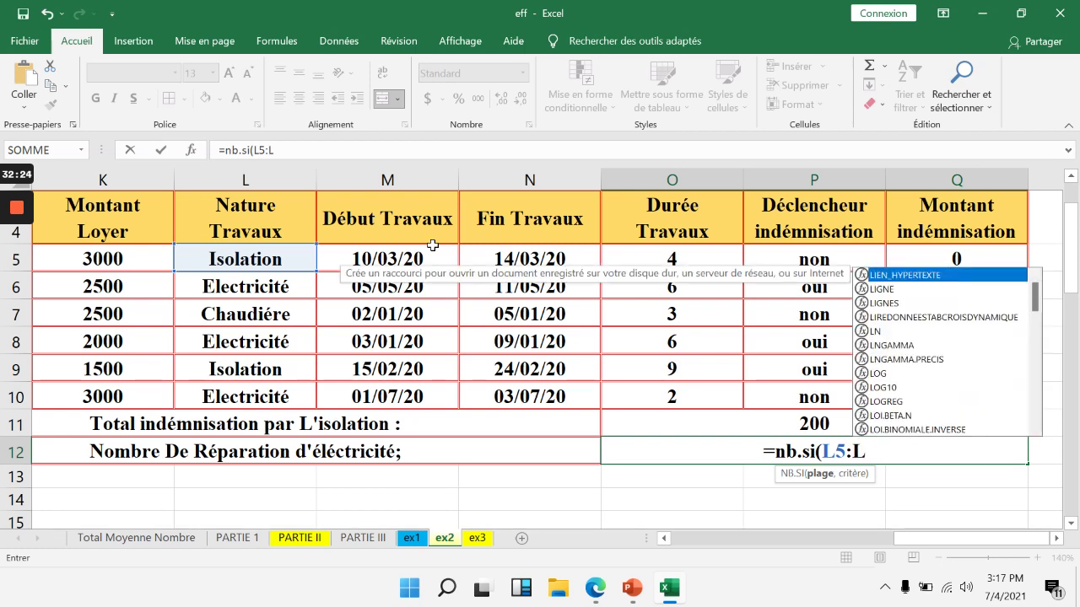
pyautogui.write('1')
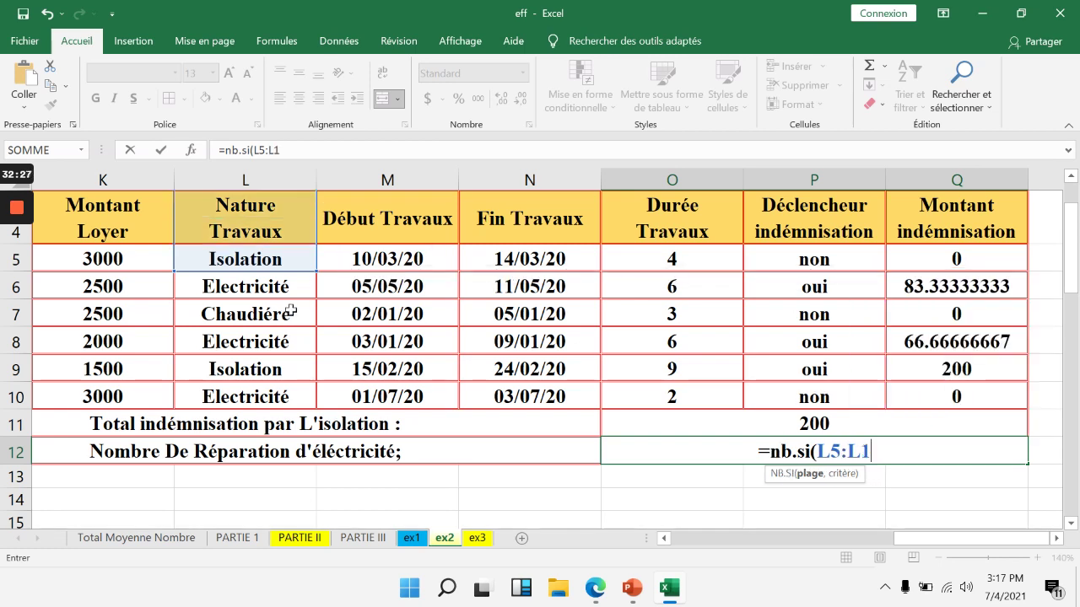
pyautogui.write('0;')
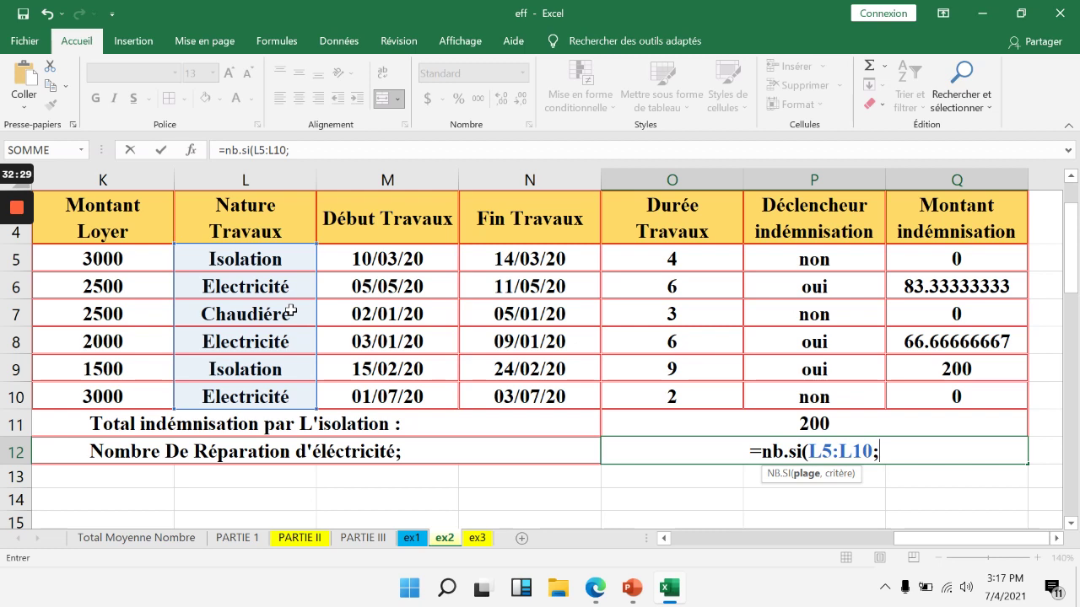
pyautogui.press('BackSpace')
pyautogui.write(',"')
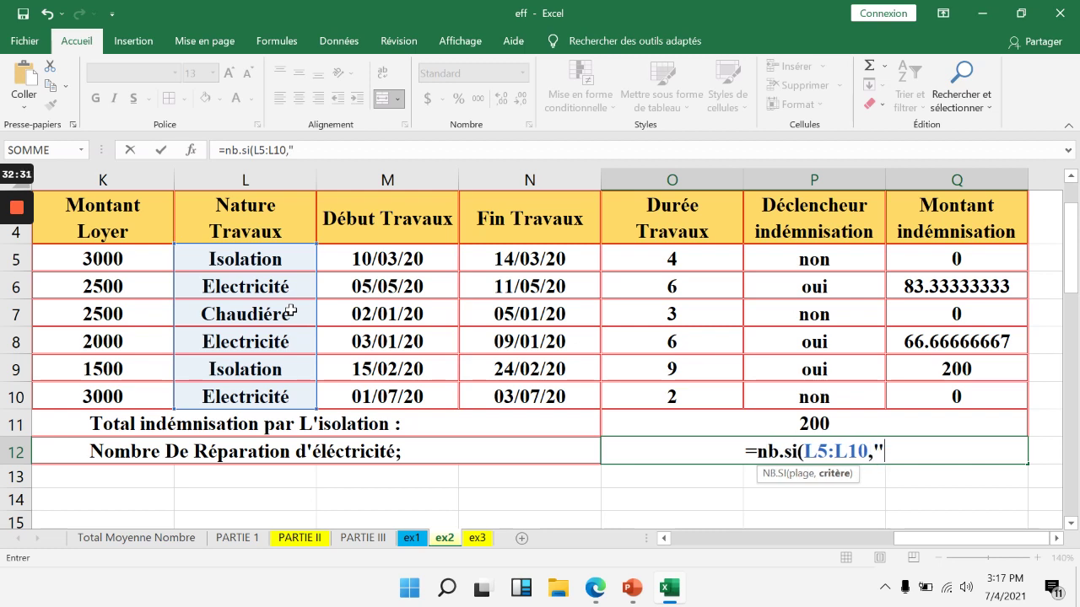
pyautogui.write('elect')
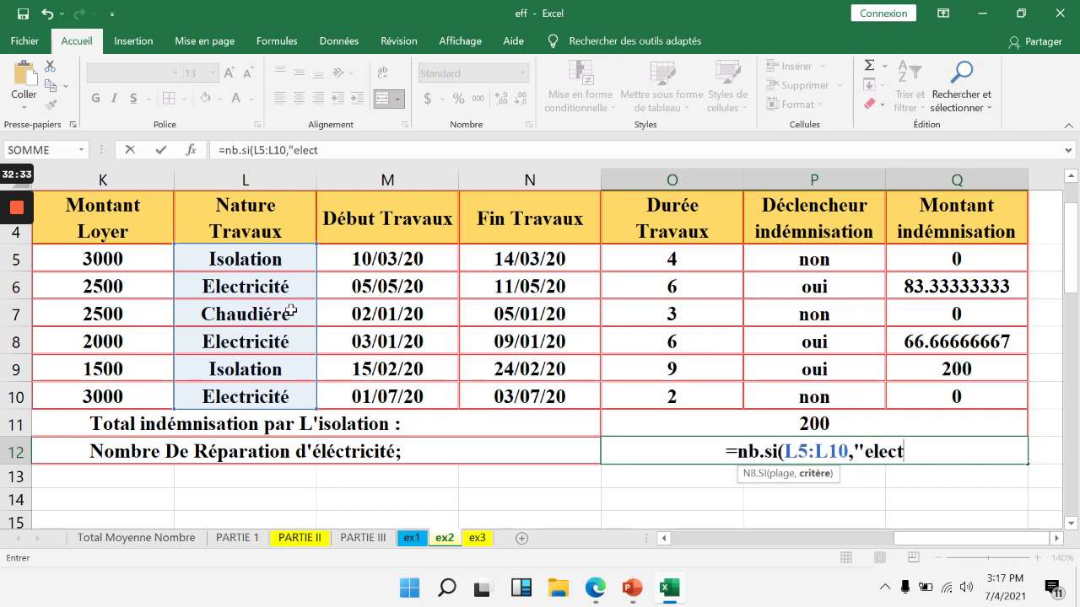
pyautogui.write('ricité')
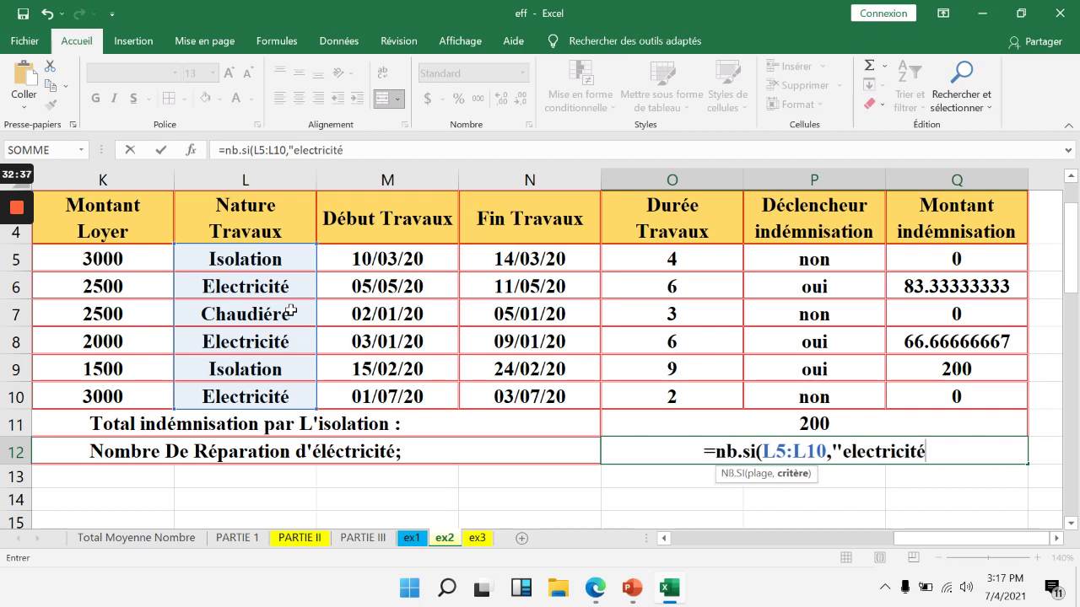
pyautogui.write('")')
pyautogui.press('Return')
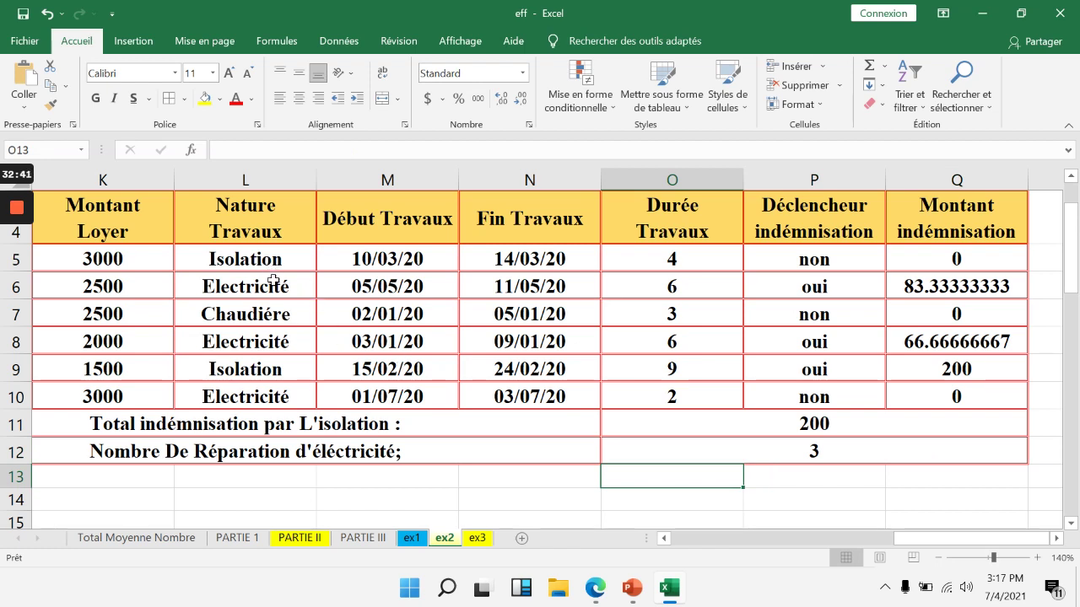
# - Check the repair count against the Electricité entries in L6, L8 and L10
pyautogui.click(273, 287)
pyautogui.click(276, 343)
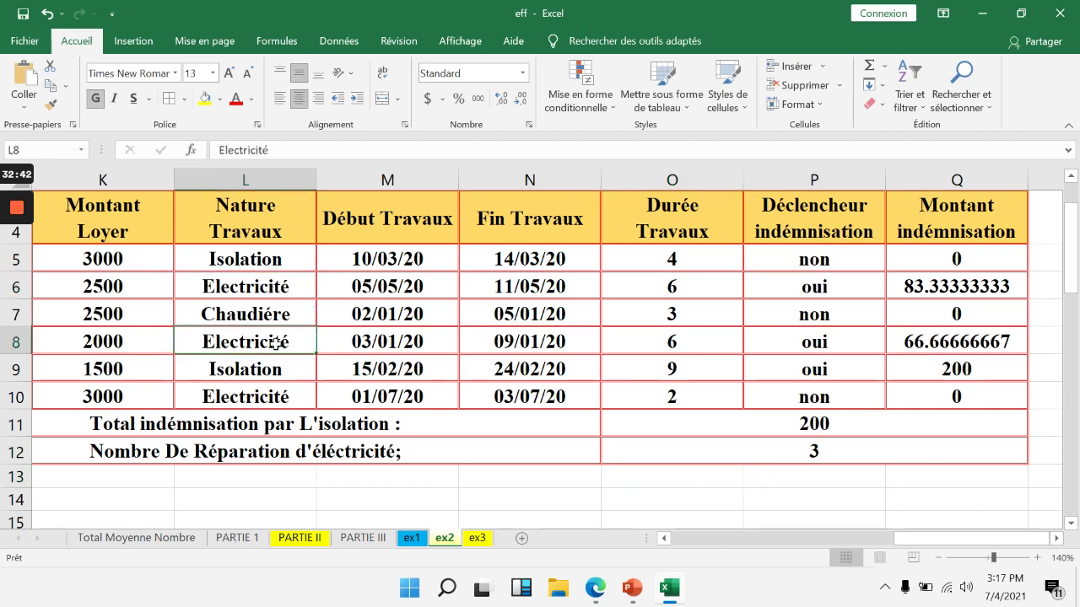
pyautogui.click(290, 395)
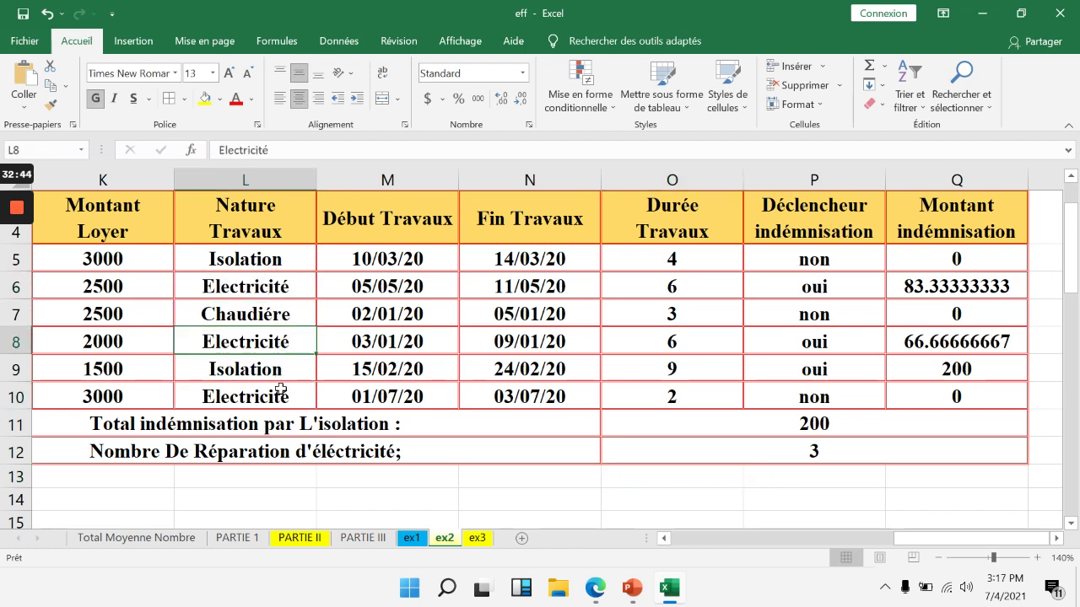
# - Read exam questions 5 to 7 in the Travail à faire list on the ex2 sheet
pyautogui.scroll(-1, 514, 311)
pyautogui.scroll(-8, 514, 311)
pyautogui.moveTo(919, 539); pyautogui.dragTo(773, 540)
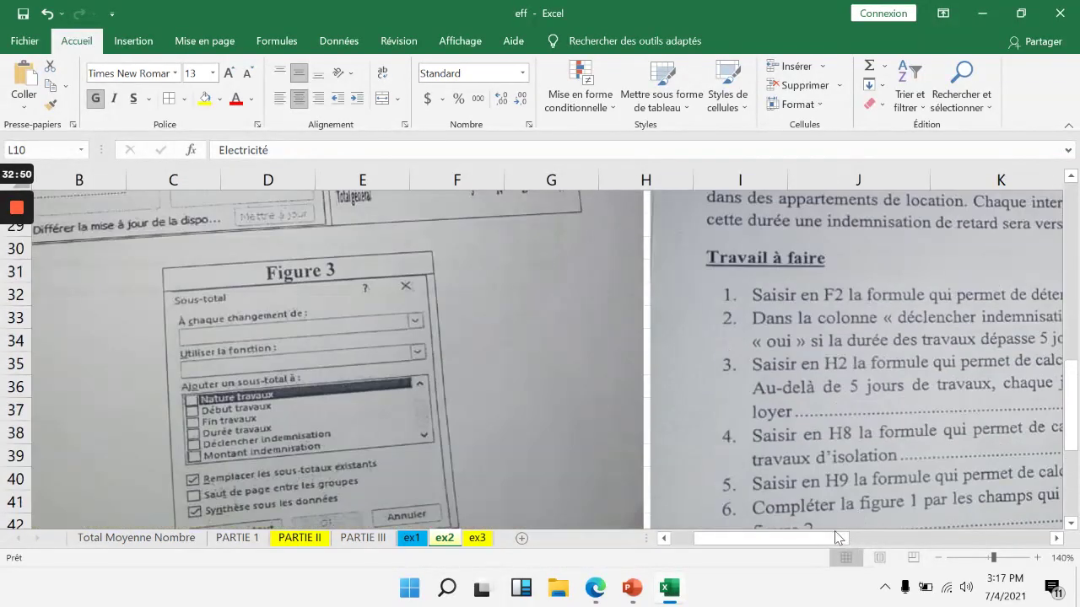
pyautogui.moveTo(840, 540); pyautogui.dragTo(947, 541)
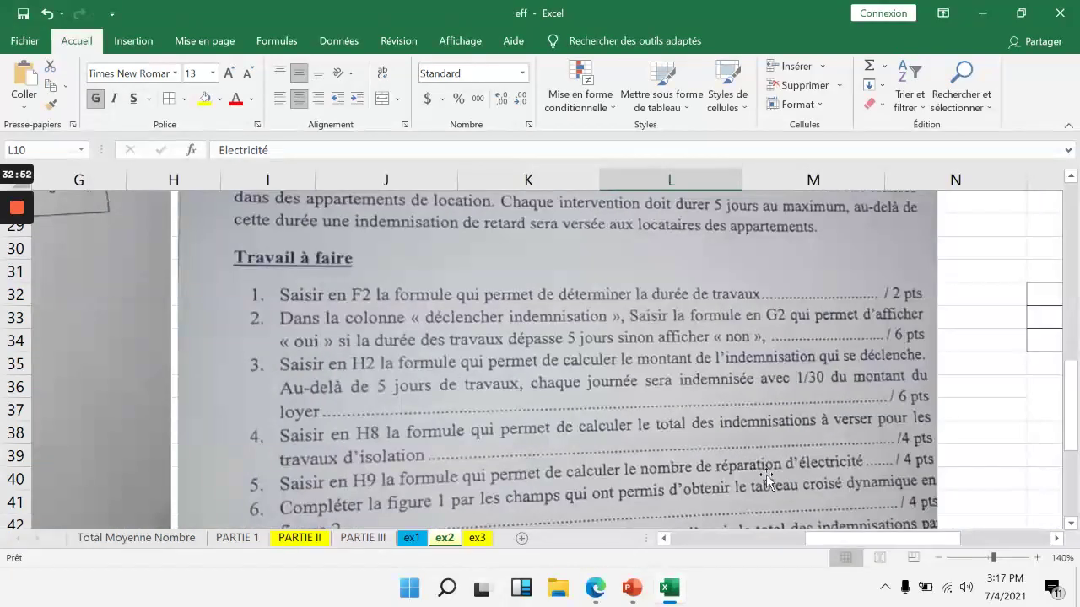
pyautogui.scroll(-2, 763, 474)
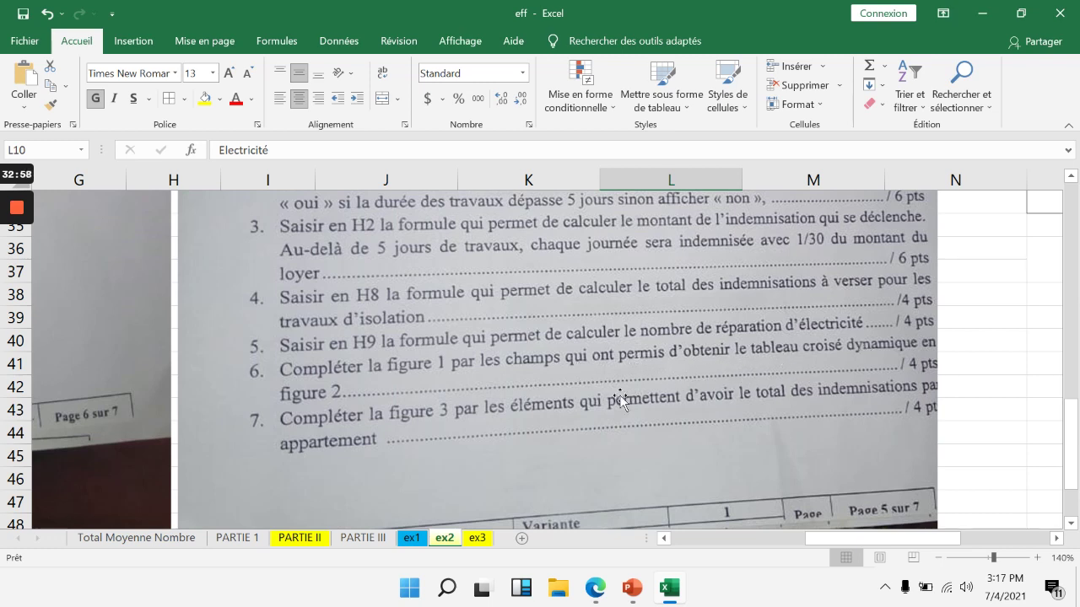
pyautogui.scroll(-2, 620, 399)
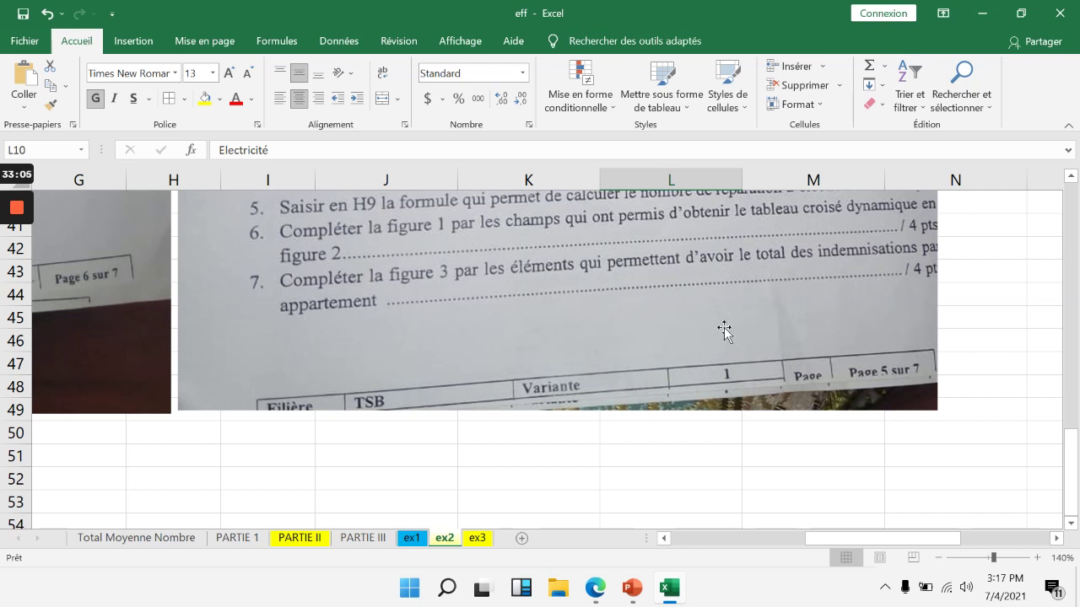
pyautogui.scroll(-2, 633, 372)
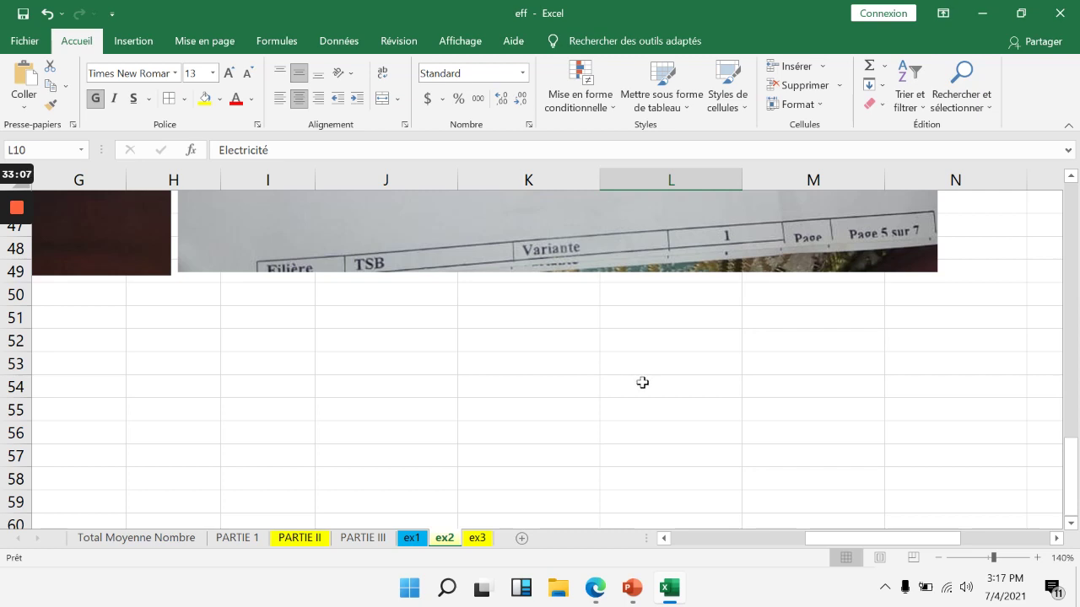
# - Examine Figures 1 and 2 on the exam page against the source table to identify the pivot table's row, column and value fields
pyautogui.scroll(3, 638, 381)
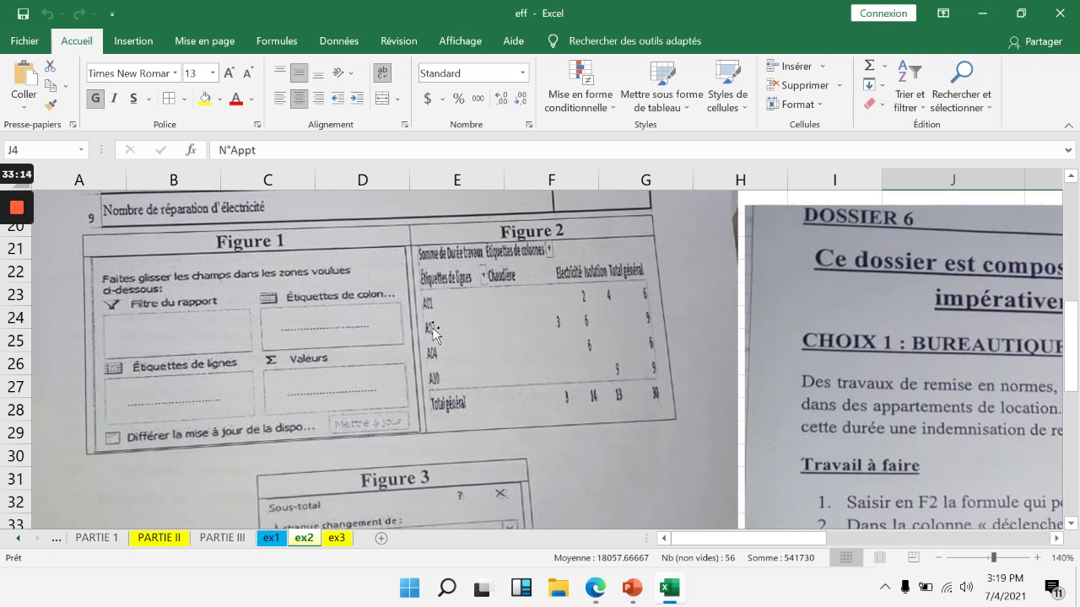
pyautogui.scroll(5, 413, 317)
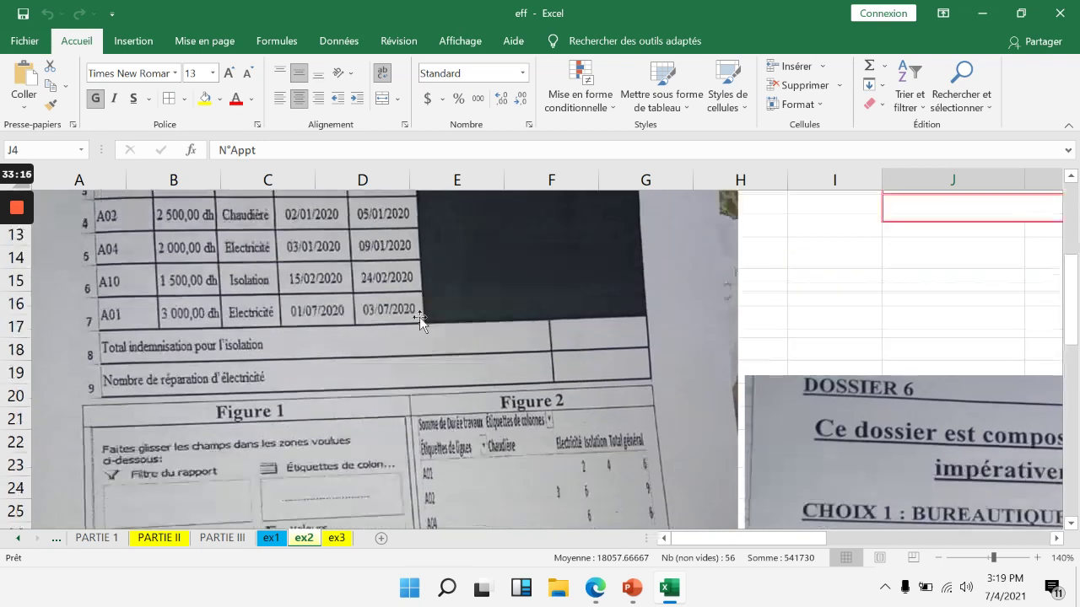
pyautogui.scroll(-4, 421, 321)
pyautogui.scroll(-3, 421, 321)
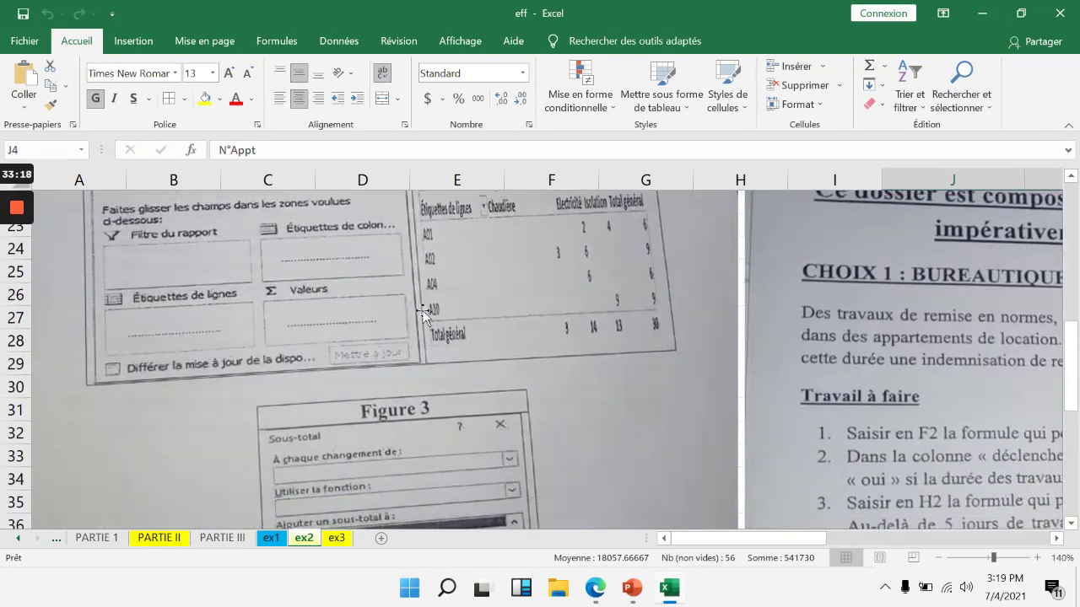
pyautogui.scroll(1, 424, 253)
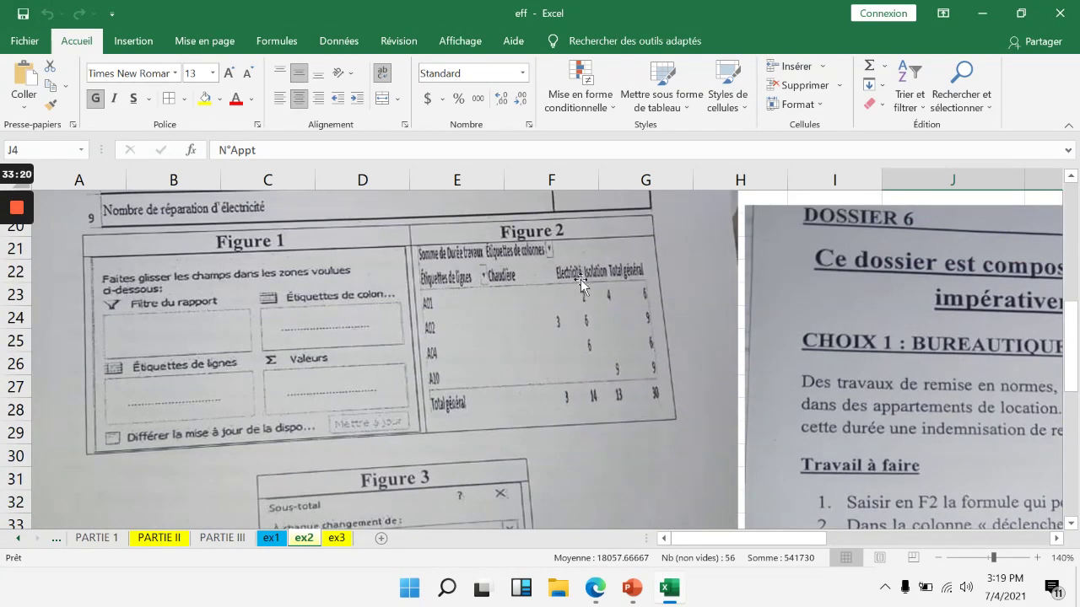
pyautogui.scroll(6, 706, 290)
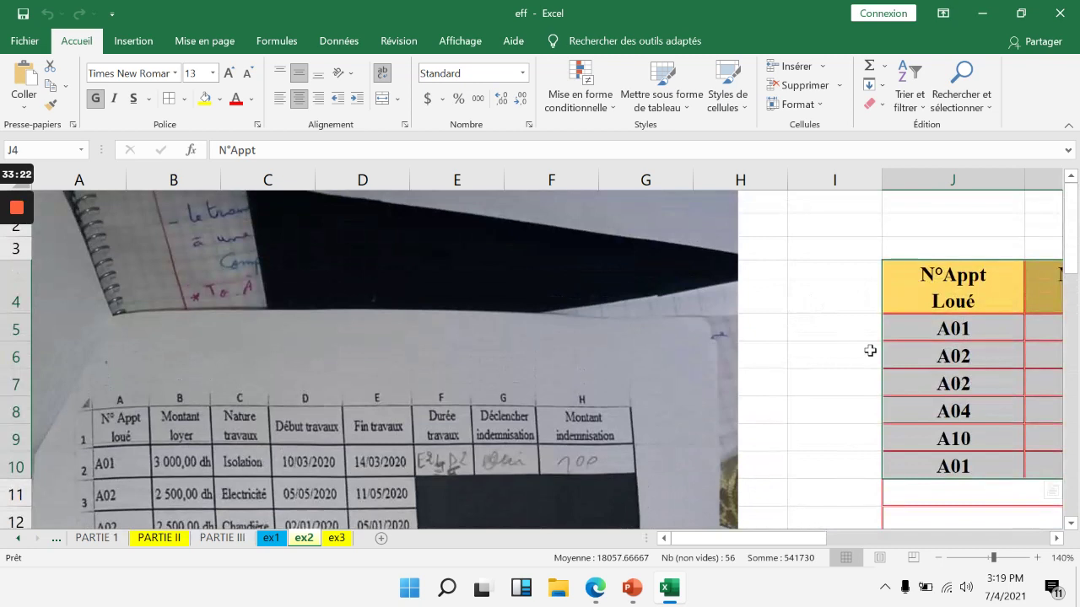
pyautogui.scroll(-2, 870, 351)
pyautogui.scroll(-4, 568, 352)
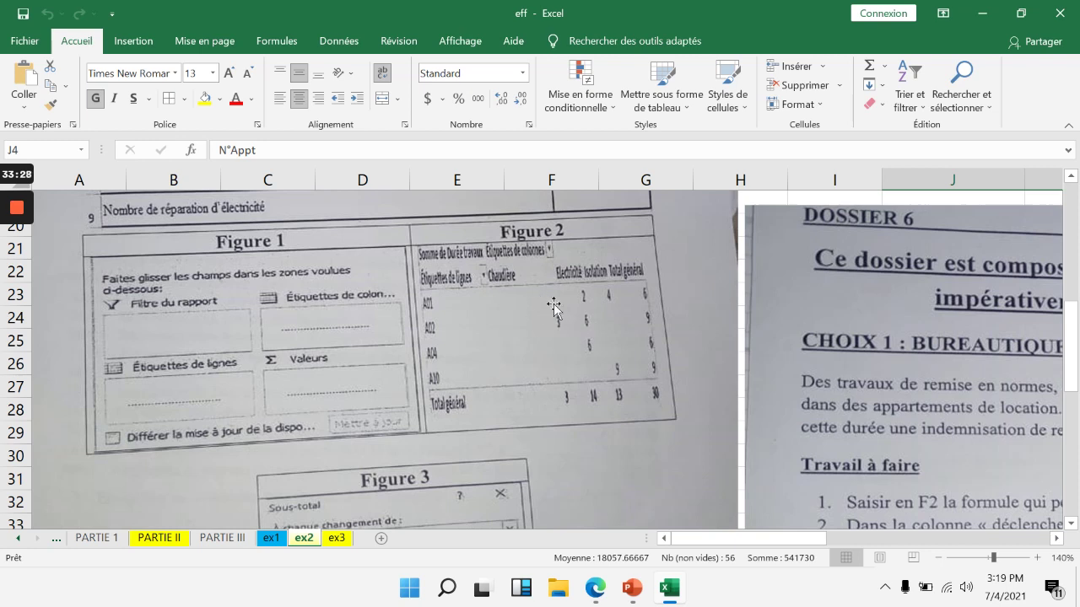
# - Insert a pivot table on a new worksheet from the works table J4:Q10 of ex2
pyautogui.moveTo(789, 543); pyautogui.dragTo(1008, 540)
pyautogui.scroll(3, 905, 440)
pyautogui.scroll(2, 904, 440)
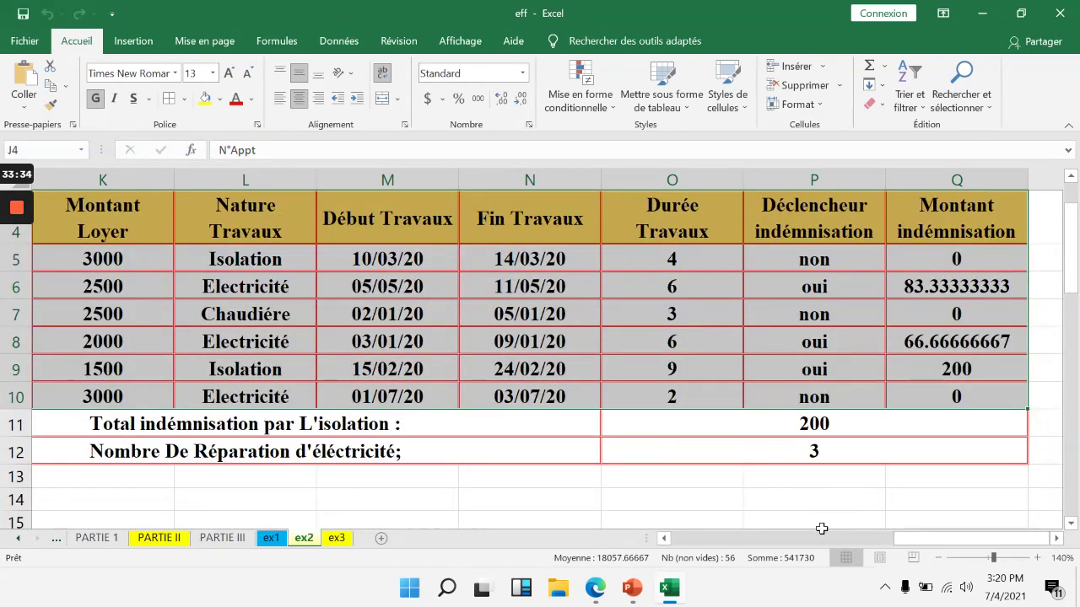
pyautogui.moveTo(921, 543); pyautogui.dragTo(900, 543)
pyautogui.moveTo(103, 221); pyautogui.dragTo(856, 396)
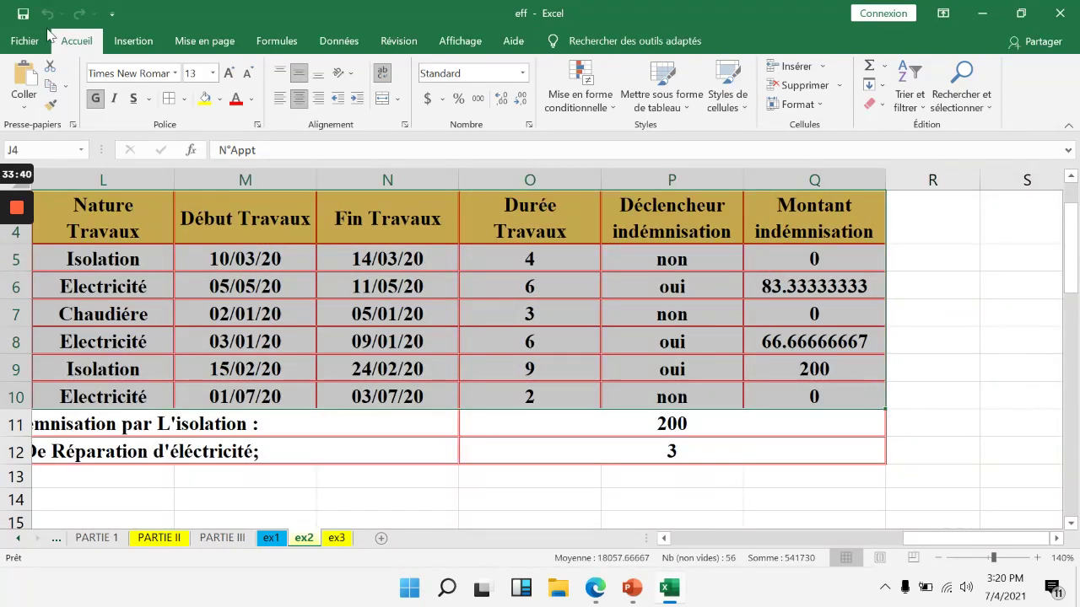
pyautogui.click(133, 40)
pyautogui.click(44, 72)
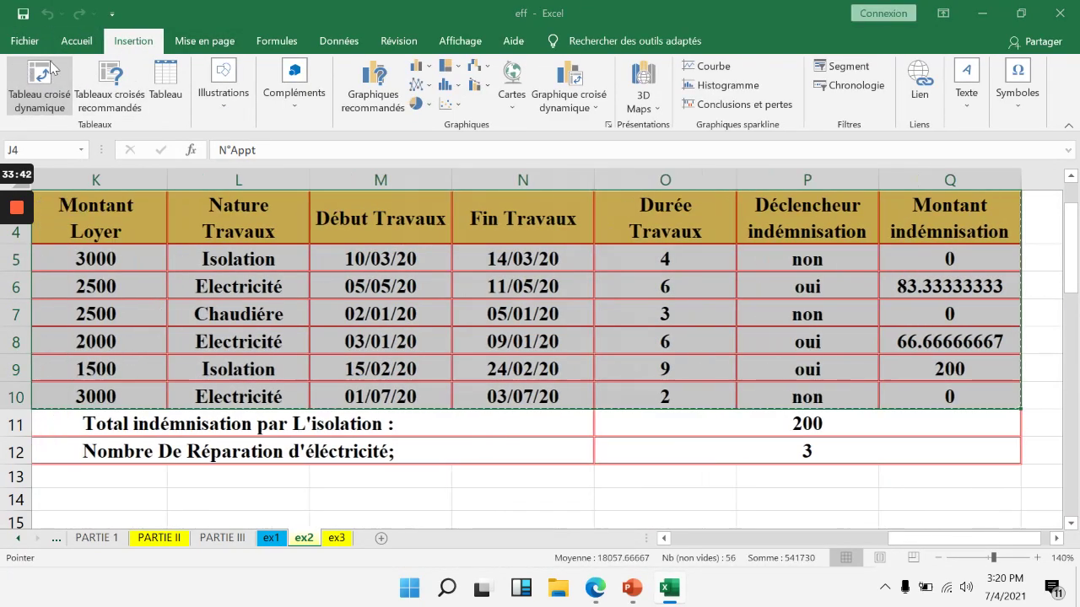
pyautogui.click(593, 411)
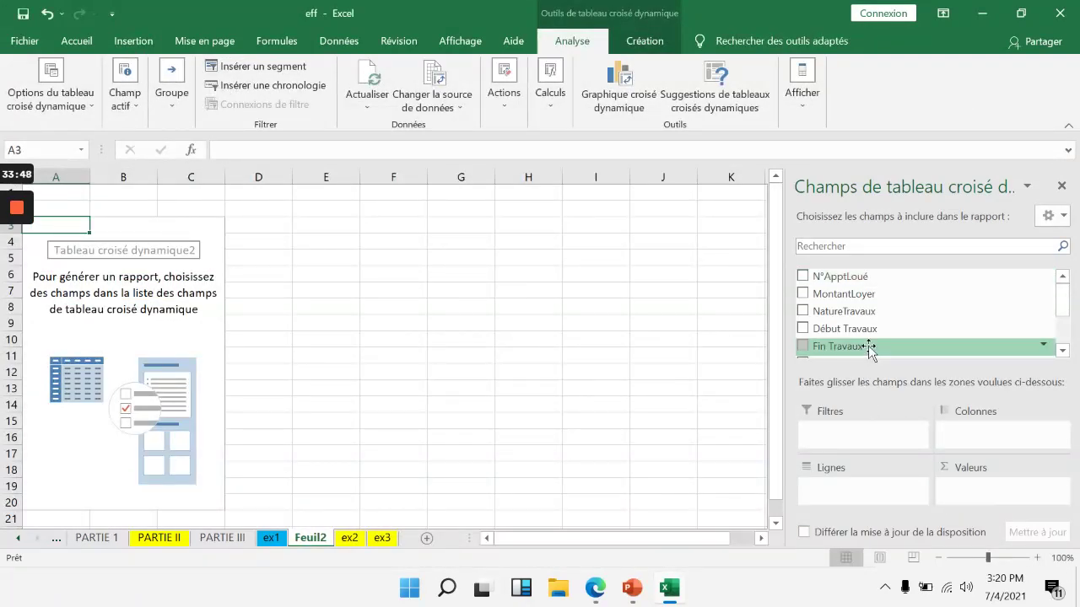
# - Lay out the pivot table with DuréeTravaux summed as values, N°ApptLoué as rows and NatureTravaux as columns
pyautogui.click(1062, 350)
pyautogui.moveTo(910, 354); pyautogui.dragTo(1000, 497)
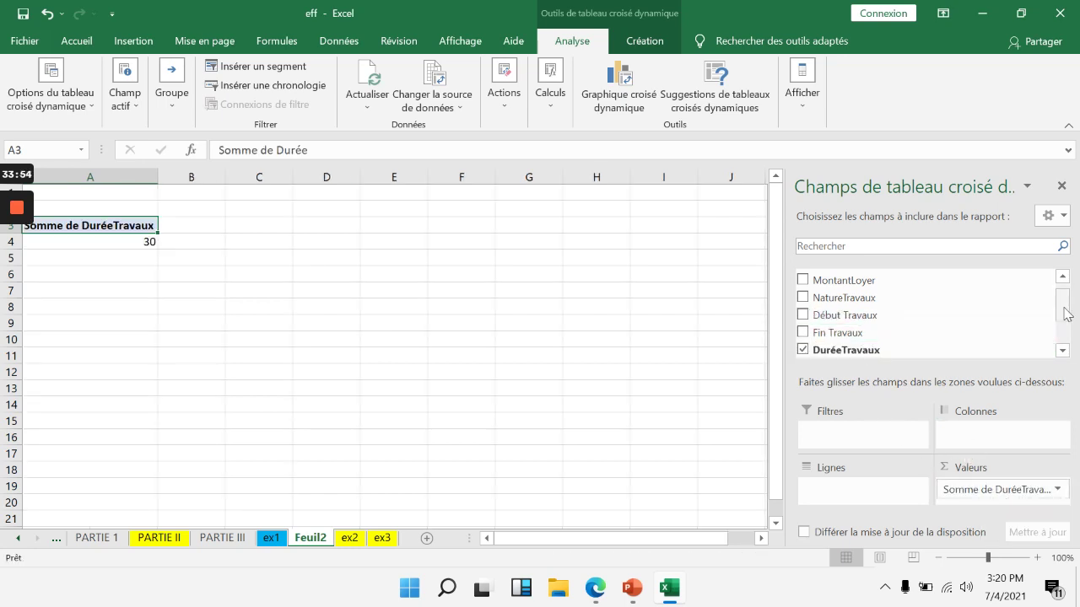
pyautogui.click(1062, 276)
pyautogui.moveTo(880, 280); pyautogui.dragTo(847, 487)
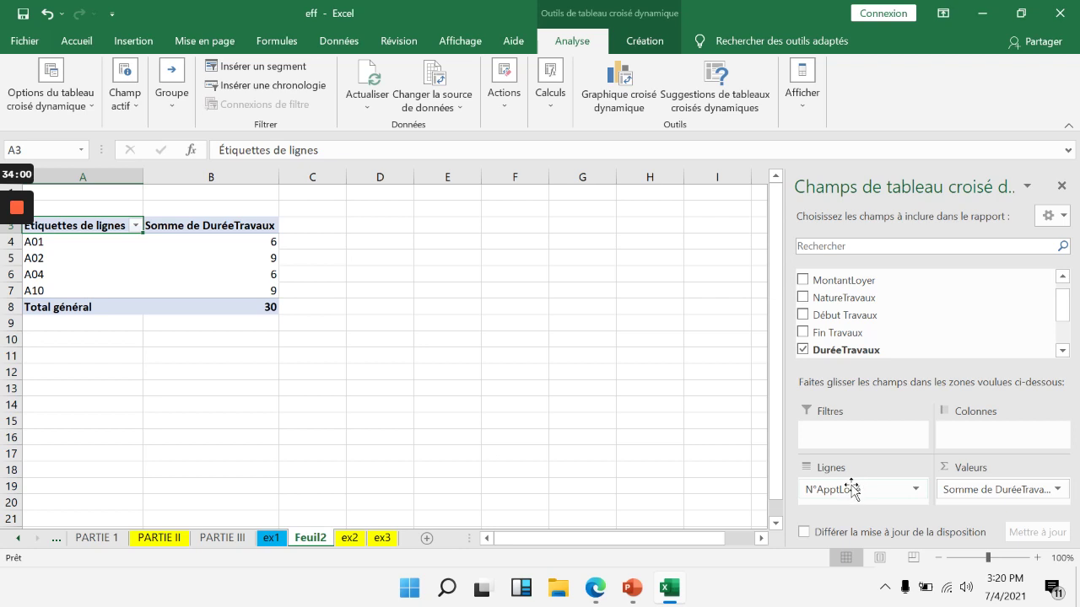
pyautogui.moveTo(856, 305); pyautogui.dragTo(972, 432)
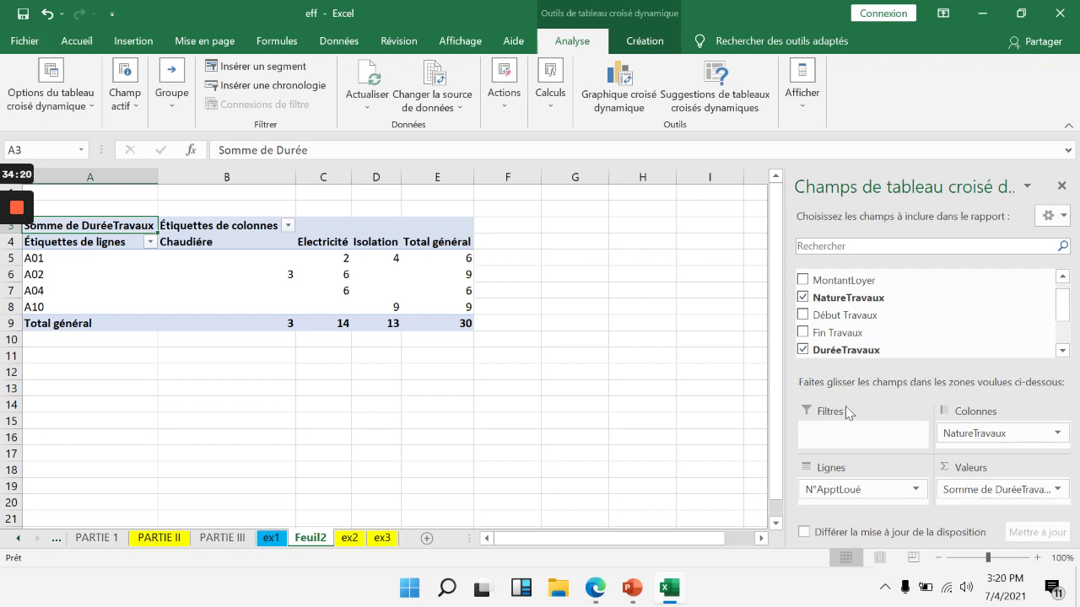
# - Examine the blank Sous-total dialog of Figure 3 on the exam page in the ex2 sheet
pyautogui.click(350, 538)
pyautogui.scroll(-11, 531, 462)
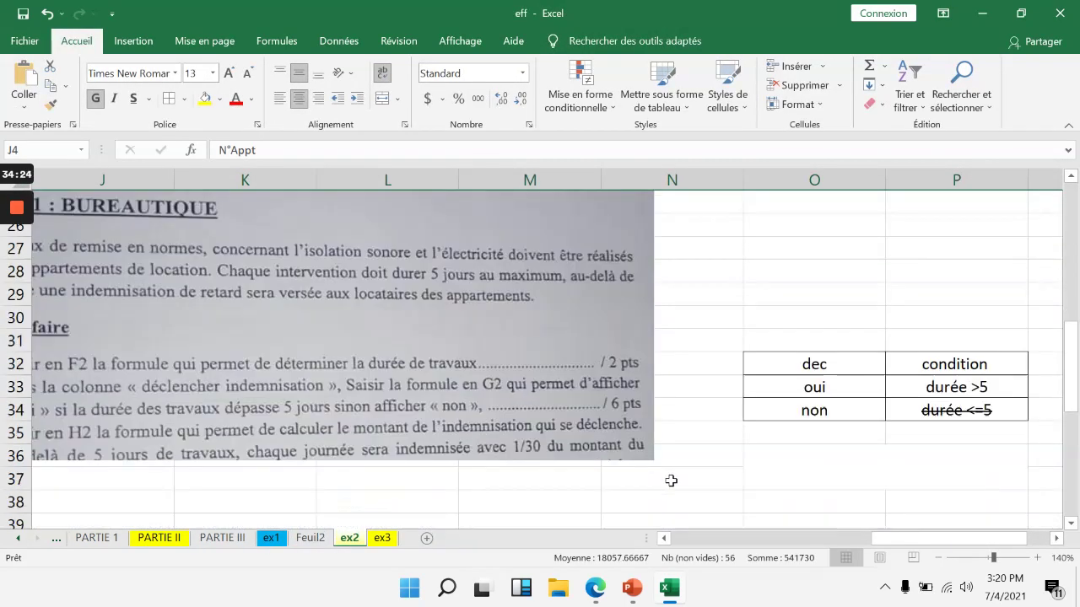
pyautogui.moveTo(940, 540); pyautogui.dragTo(777, 543)
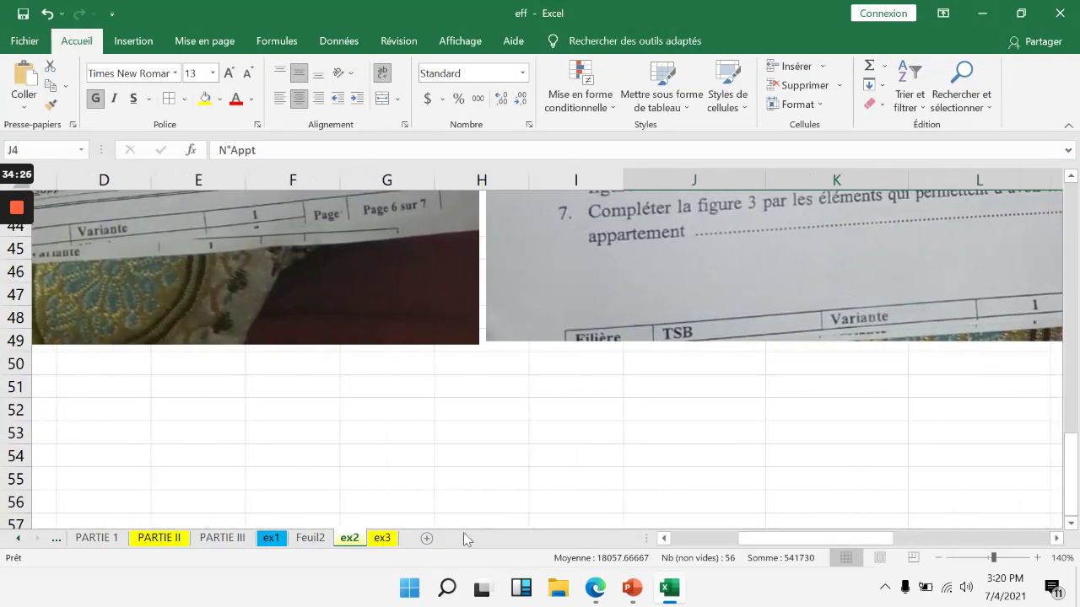
pyautogui.click(393, 543)
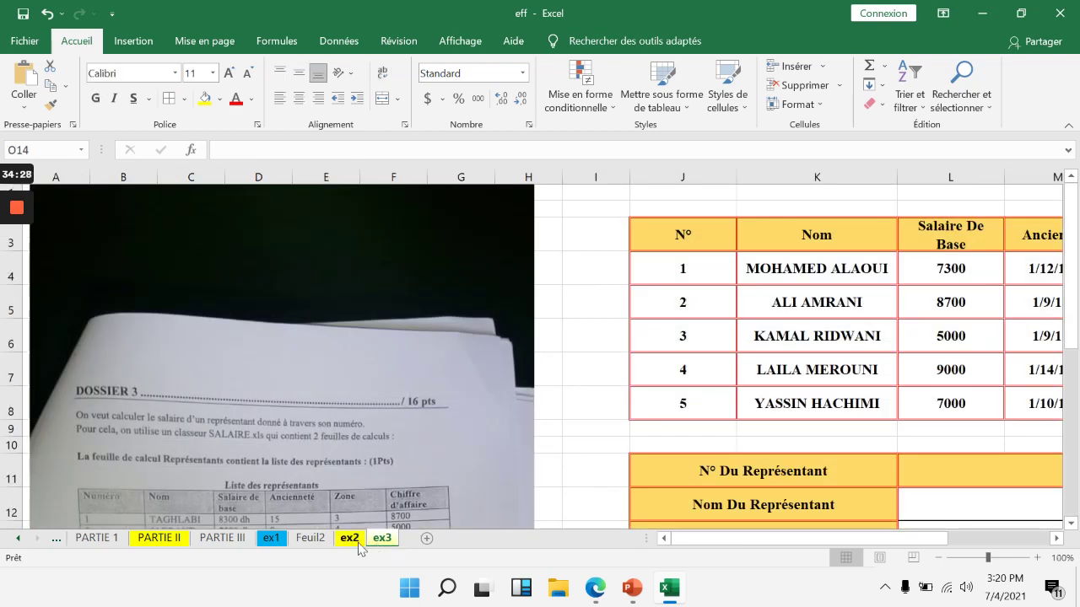
pyautogui.click(347, 538)
pyautogui.moveTo(826, 541); pyautogui.dragTo(755, 540)
pyautogui.scroll(2, 731, 498)
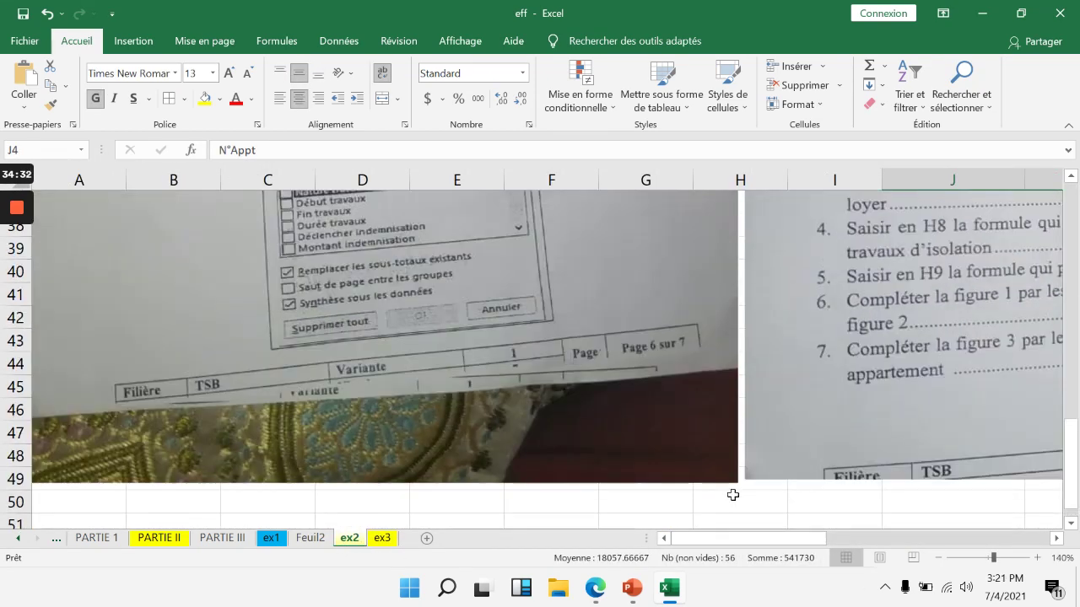
pyautogui.scroll(1, 734, 495)
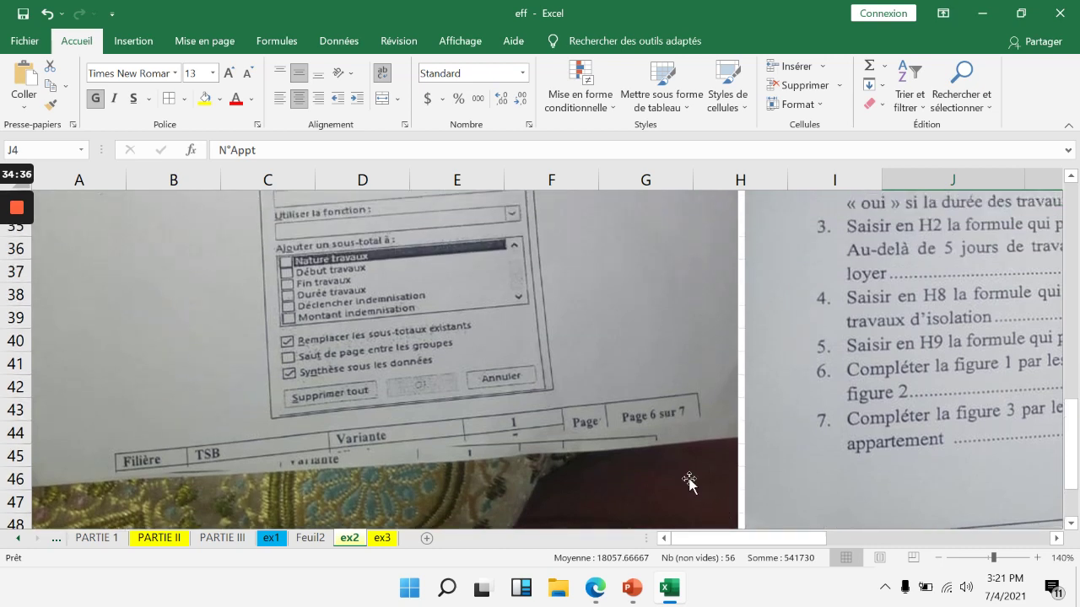
pyautogui.scroll(4, 688, 481)
pyautogui.scroll(-6, 689, 481)
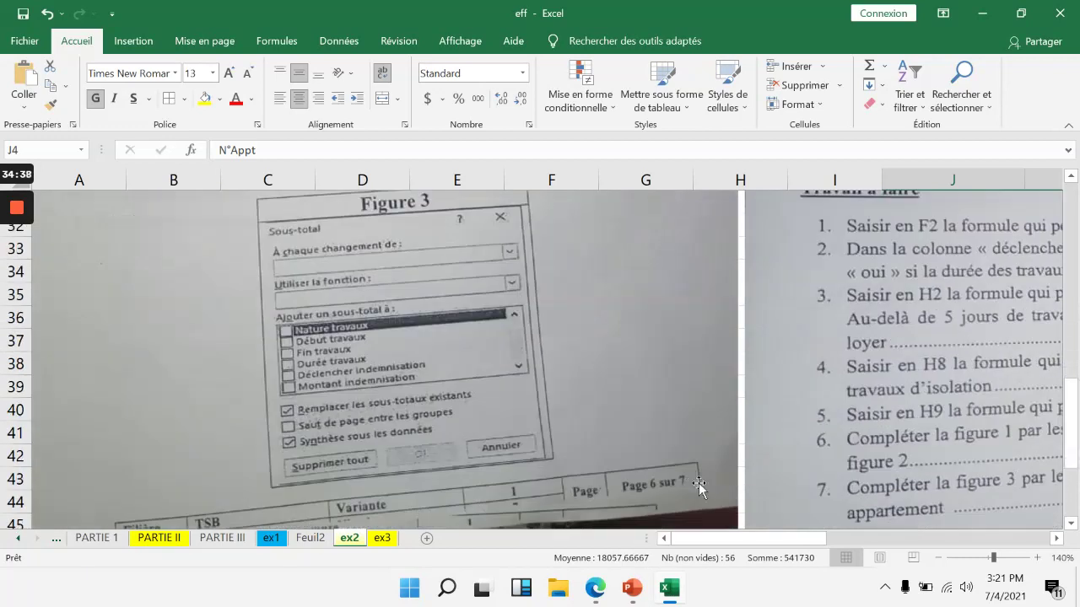
# - Read question 7 on ex2 and match it to the Figure 3 Sous-total settings, checking the similar figure on ex1
pyautogui.moveTo(776, 540); pyautogui.dragTo(884, 536)
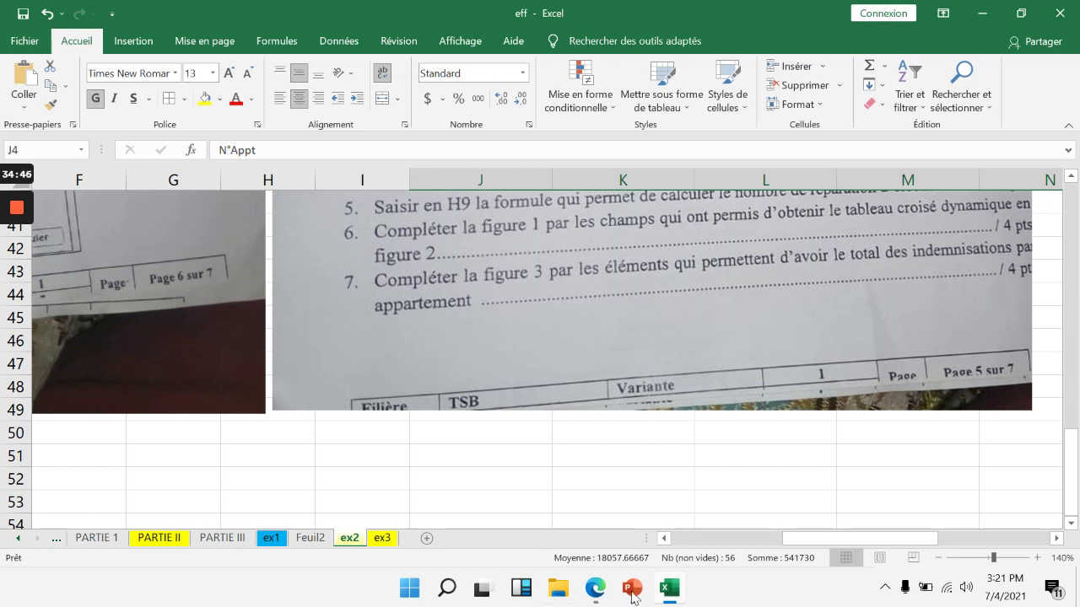
pyautogui.moveTo(831, 540); pyautogui.dragTo(590, 546)
pyautogui.scroll(2, 549, 488)
pyautogui.scroll(2, 550, 487)
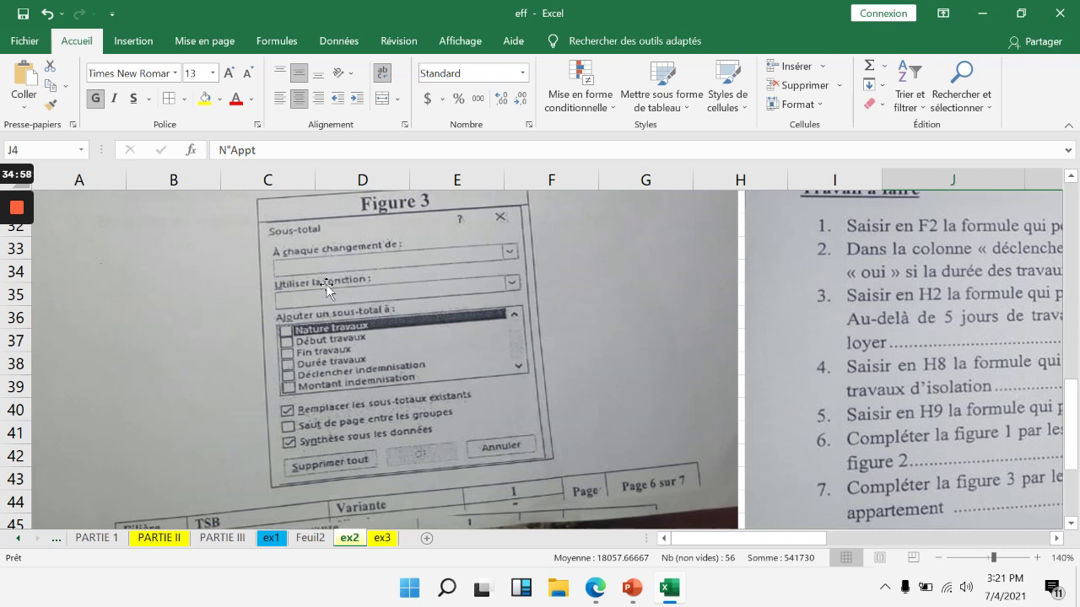
pyautogui.moveTo(787, 544); pyautogui.dragTo(734, 545)
pyautogui.click(270, 538)
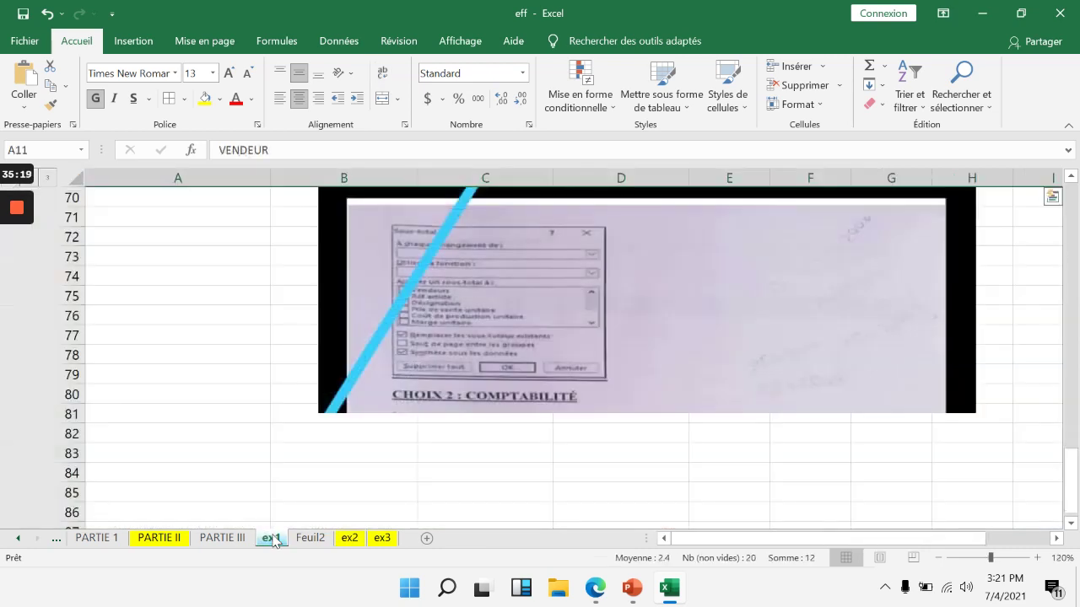
pyautogui.click(340, 540)
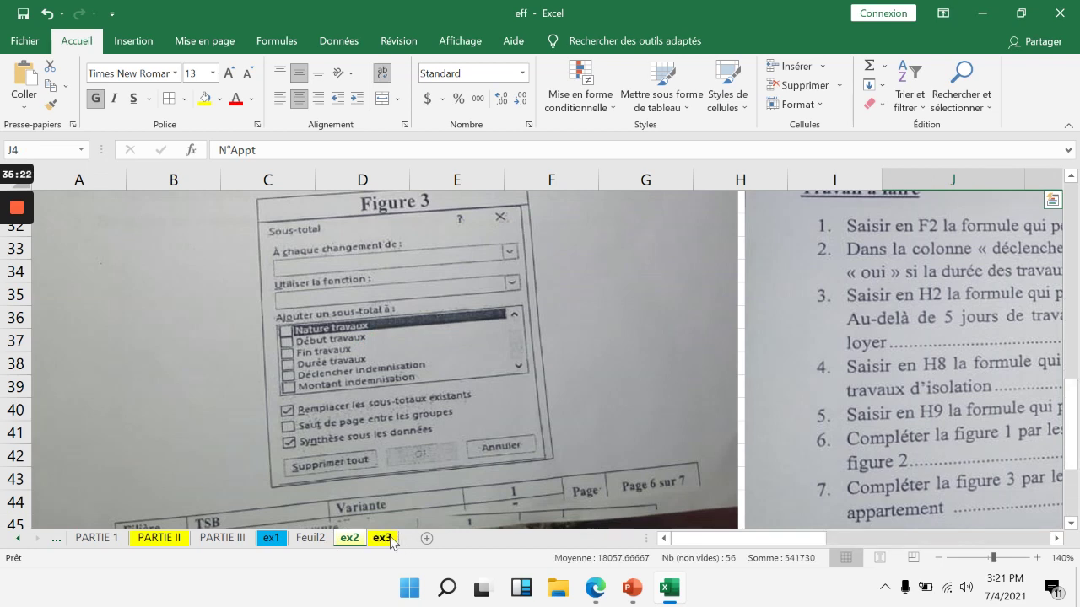
# - Read the Dossier 3 salary exercise on ex3, from the representatives list and salary form through questions 1 to 4
pyautogui.click(395, 538)
pyautogui.scroll(-5, 475, 428)
pyautogui.scroll(-2, 469, 426)
pyautogui.scroll(4, 470, 426)
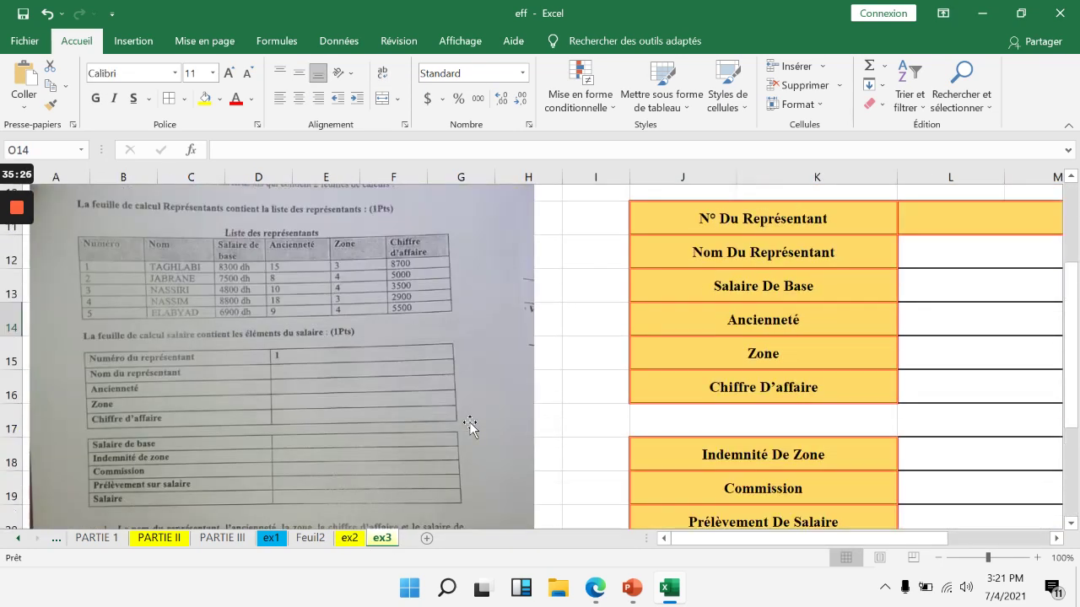
pyautogui.scroll(-2, 470, 426)
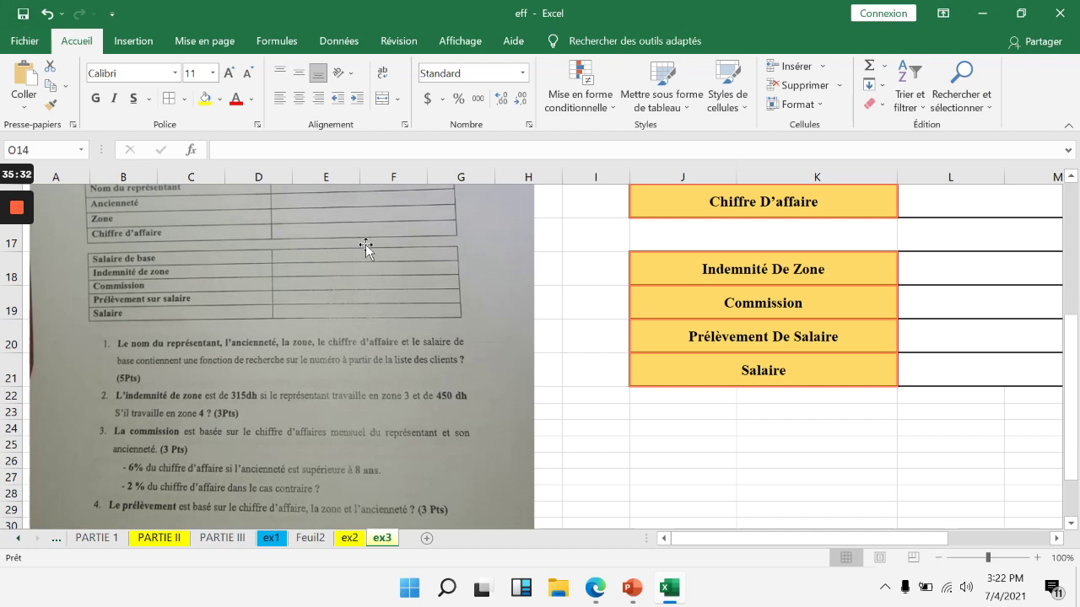
pyautogui.moveTo(637, 593)
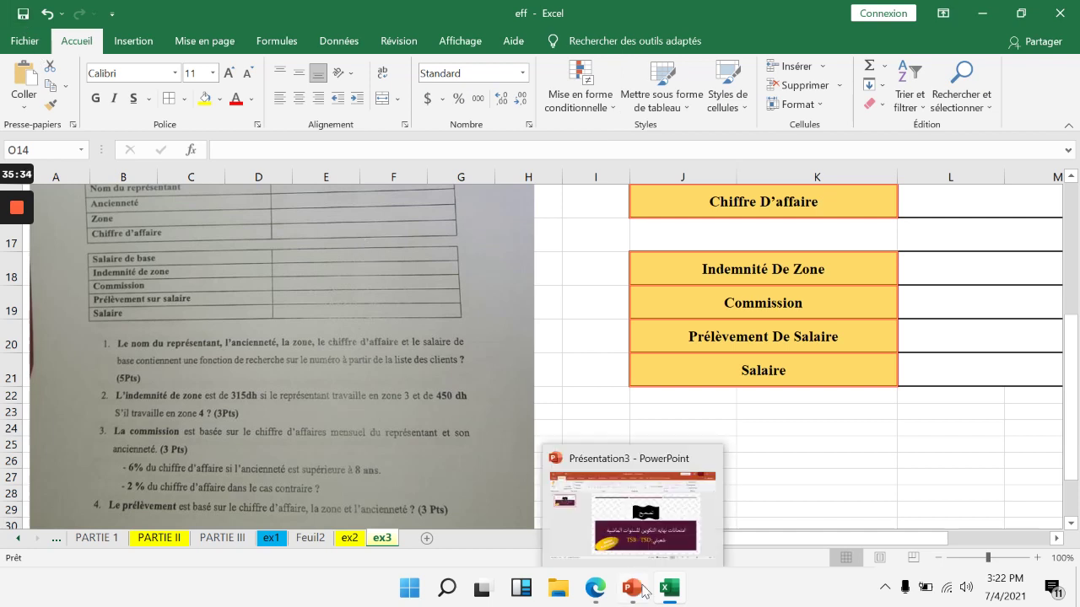